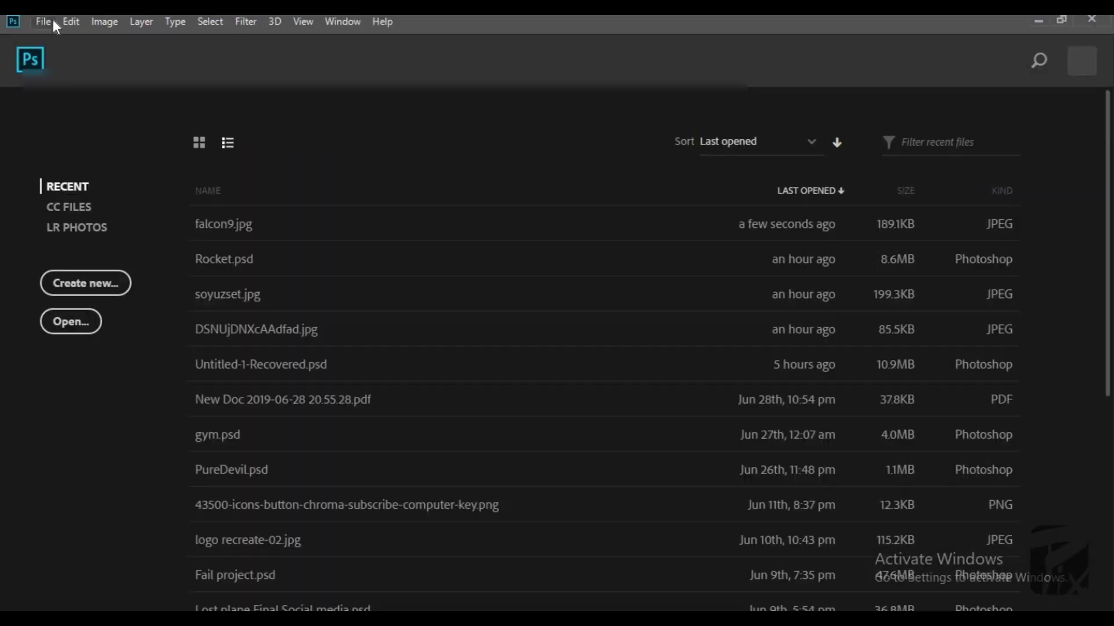
Create a blank 1000 px square document at 300 ppi resolution
{"action": "left_click", "coordinate": [44, 22]}
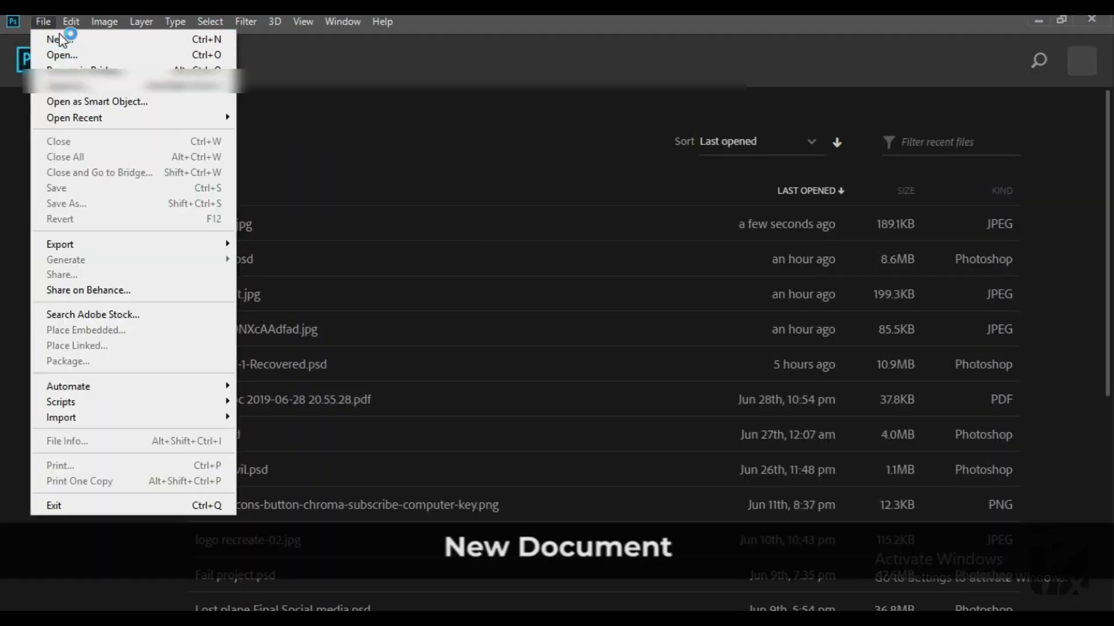
{"action": "left_click", "coordinate": [54, 40]}
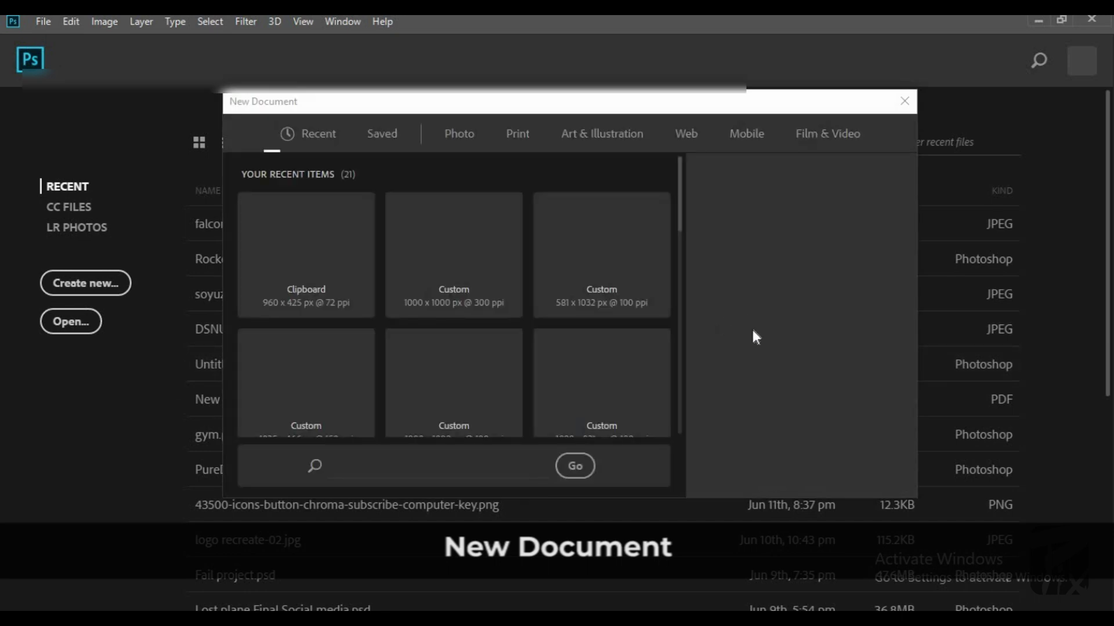
{"action": "left_click", "coordinate": [694, 256]}
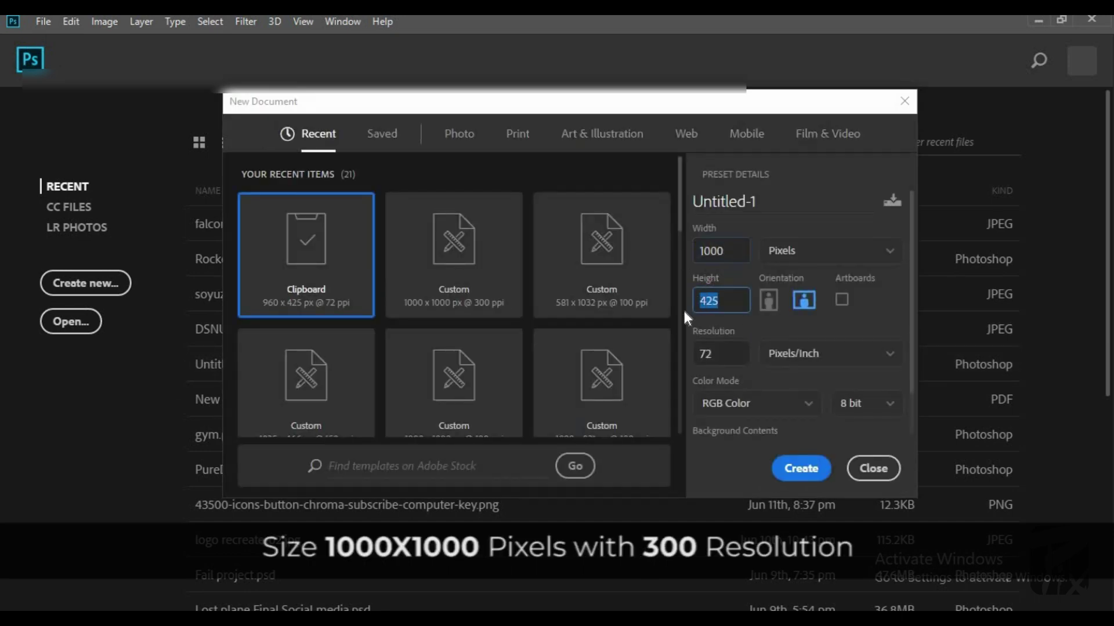
{"action": "type", "text": "10000"}
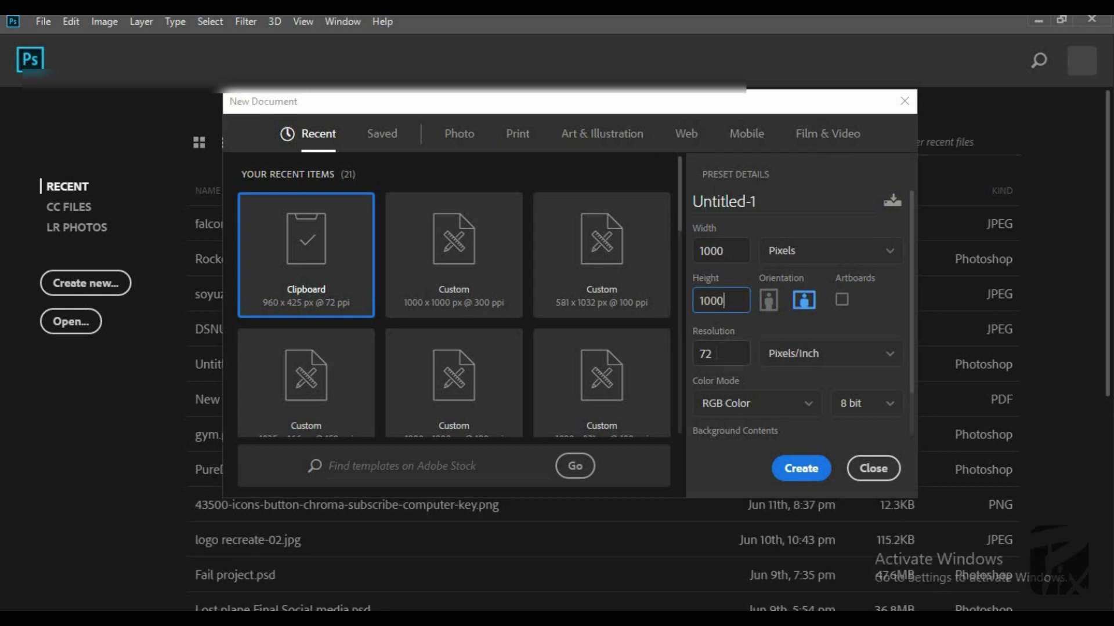
{"action": "key", "text": "Tab"}
{"action": "type", "text": "300"}
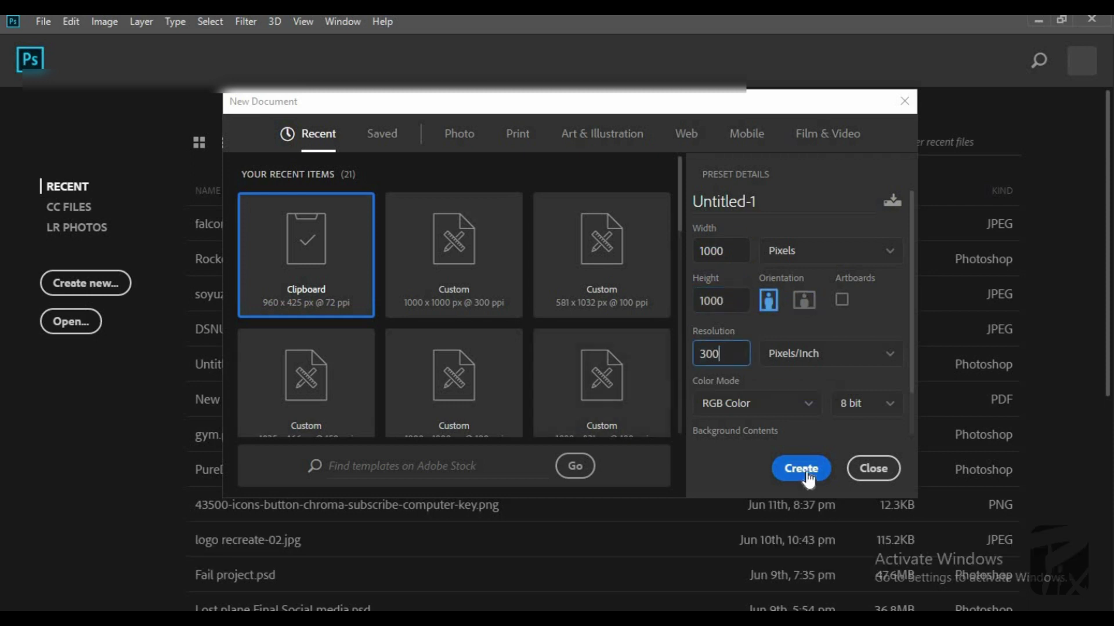
{"action": "left_click", "coordinate": [807, 475]}
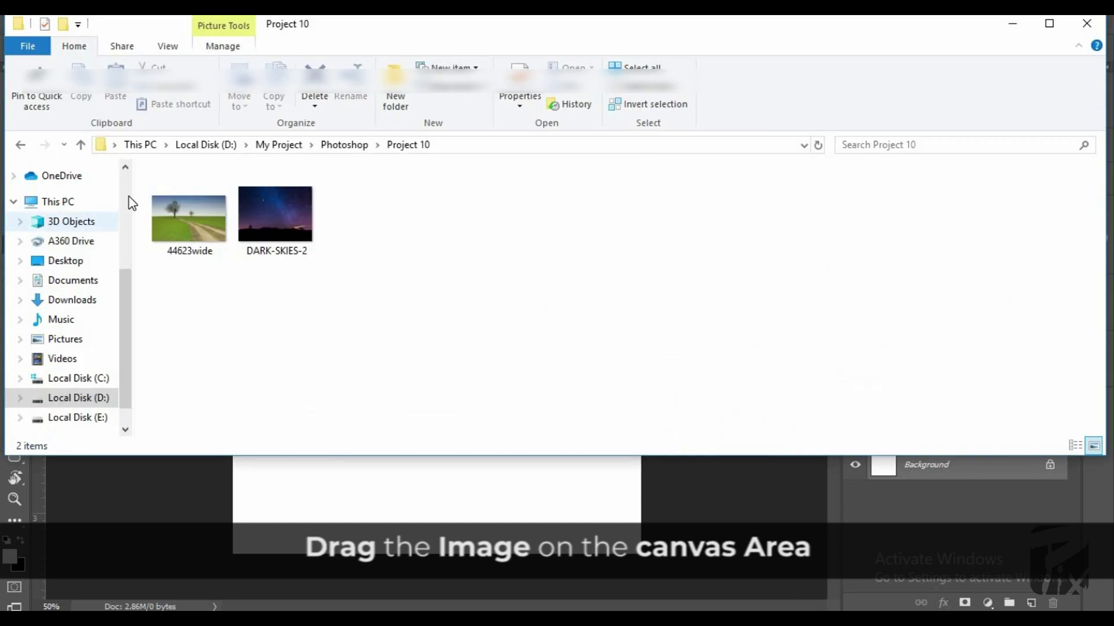
{"action": "left_click", "coordinate": [189, 216]}
Place the 44623wide landscape photo, scaled proportionally to about 30% and moved toward the bottom
{"action": "left_click_drag", "start_coordinate": [189, 216], "coordinate": [377, 380]}
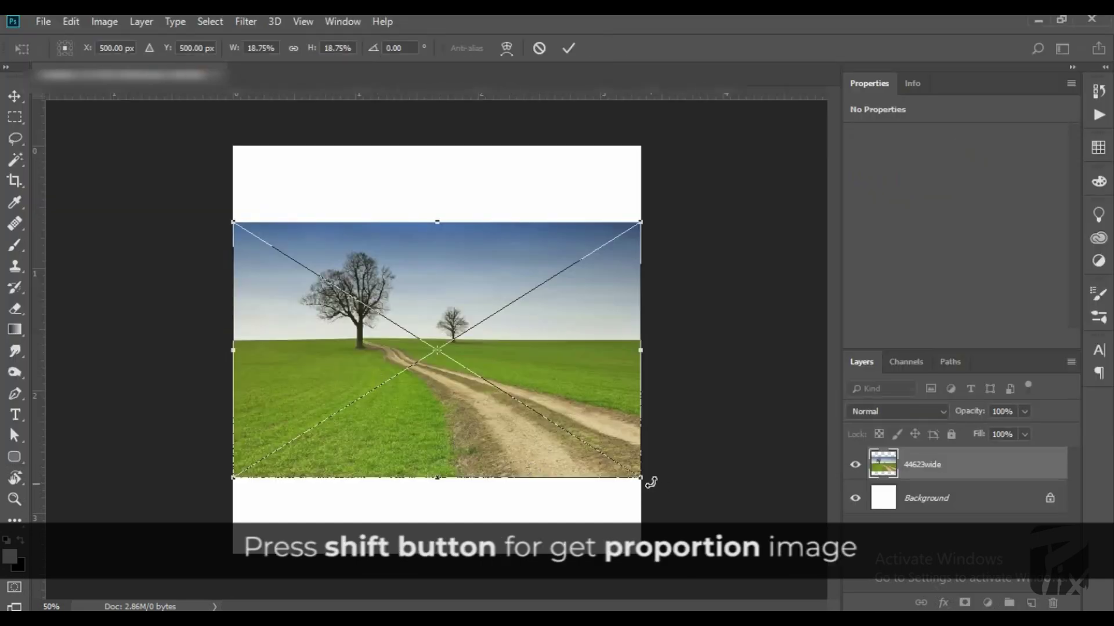
{"action": "mouse_move", "coordinate": [642, 480]}
{"action": "left_mouse_down"}
{"action": "mouse_move", "coordinate": [708, 520]}
{"action": "mouse_move", "coordinate": [758, 571]}
{"action": "left_mouse_up"}
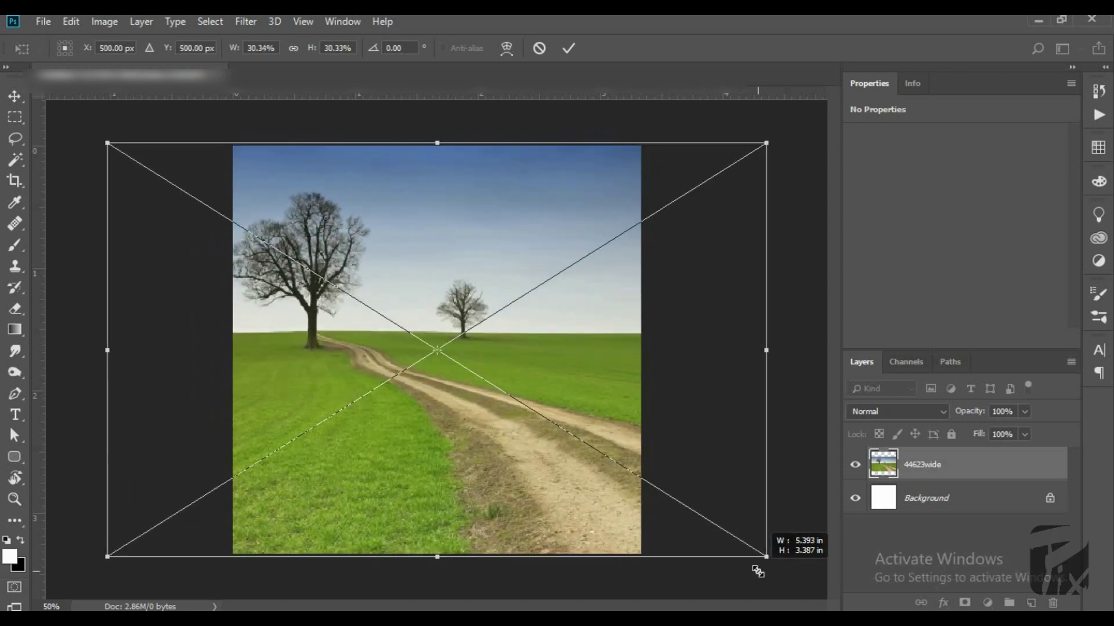
{"action": "left_click_drag", "start_coordinate": [757, 571], "coordinate": [758, 566]}
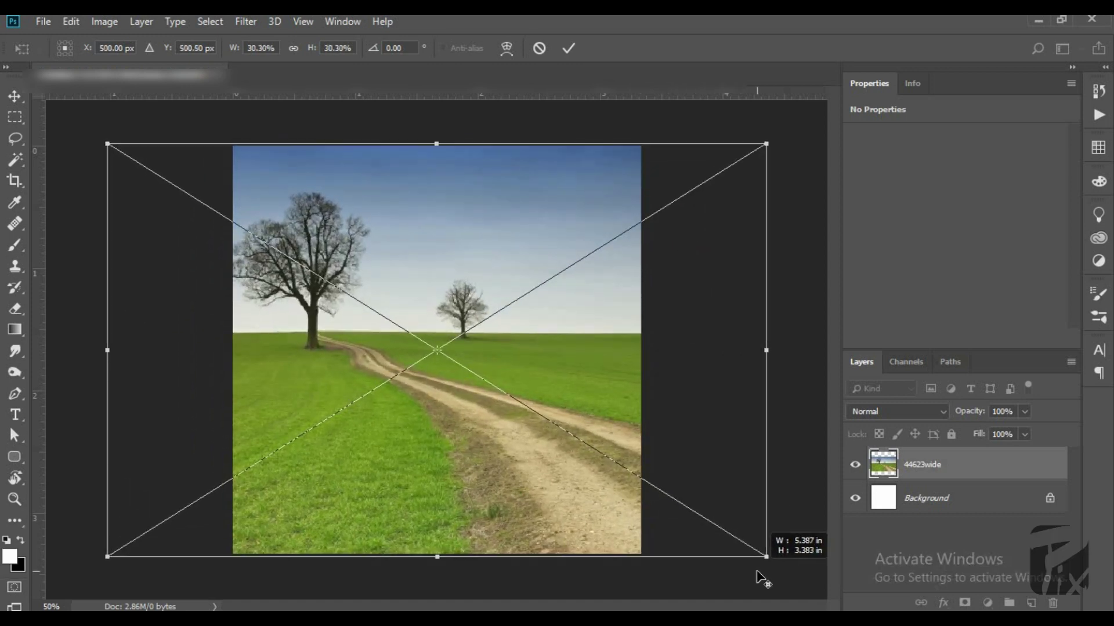
{"action": "left_click_drag", "start_coordinate": [503, 375], "coordinate": [471, 432]}
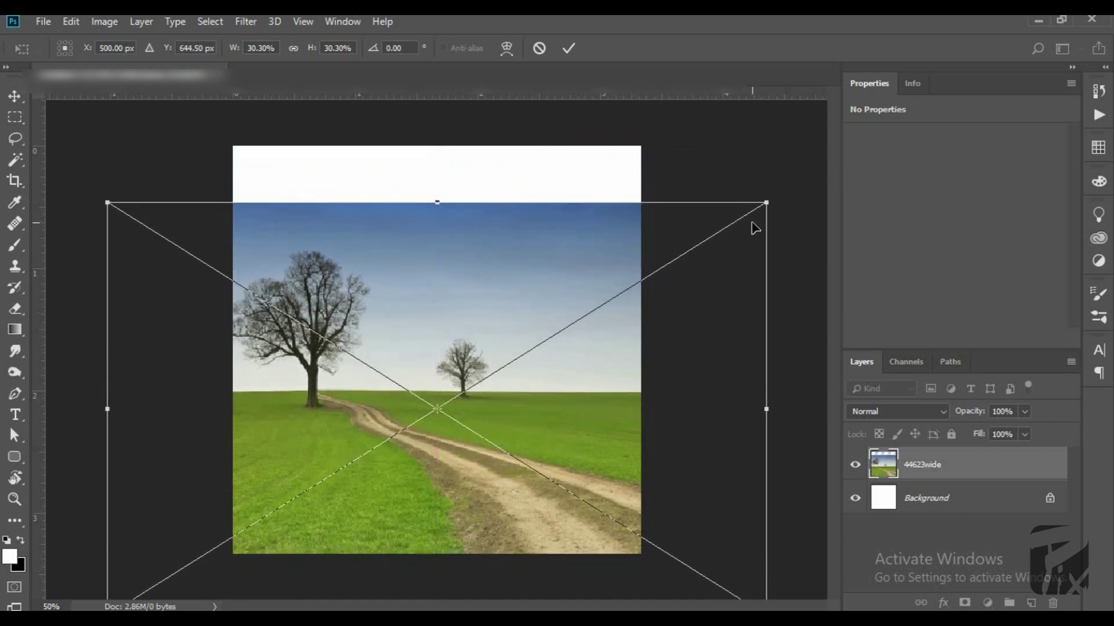
{"action": "key", "text": "Return"}
{"action": "key", "text": "b"}
{"action": "scroll", "coordinate": [261, 251], "scroll_direction": "up", "scroll_amount": 1}
{"action": "scroll", "coordinate": [286, 273], "scroll_direction": "up", "scroll_amount": 3}
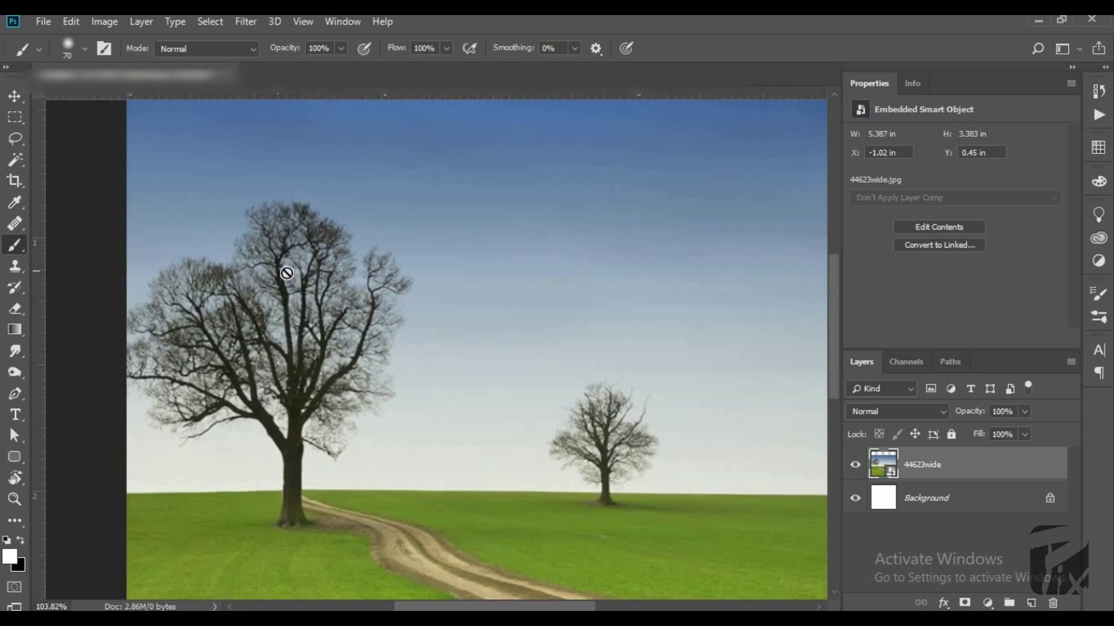
{"action": "scroll", "coordinate": [308, 285], "scroll_direction": "down", "scroll_amount": 2}
{"action": "scroll", "coordinate": [308, 285], "scroll_direction": "down", "scroll_amount": 1}
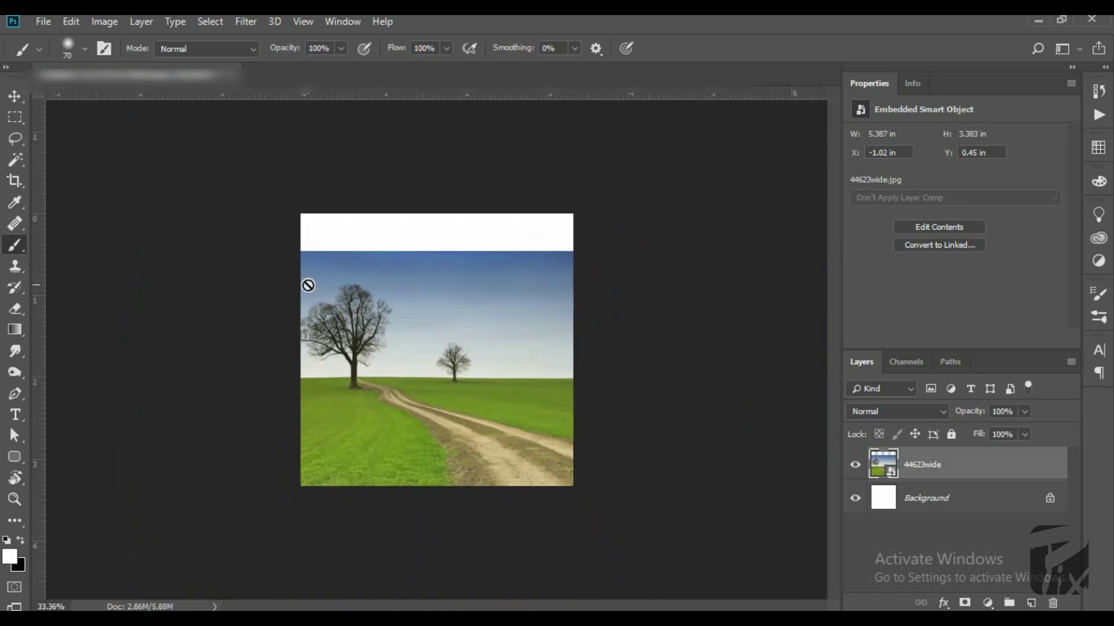
Place DARK-SKIES-2 as a layer scaled to about 47% from its centre, nudged into position
{"action": "key", "text": "alt+Tab"}
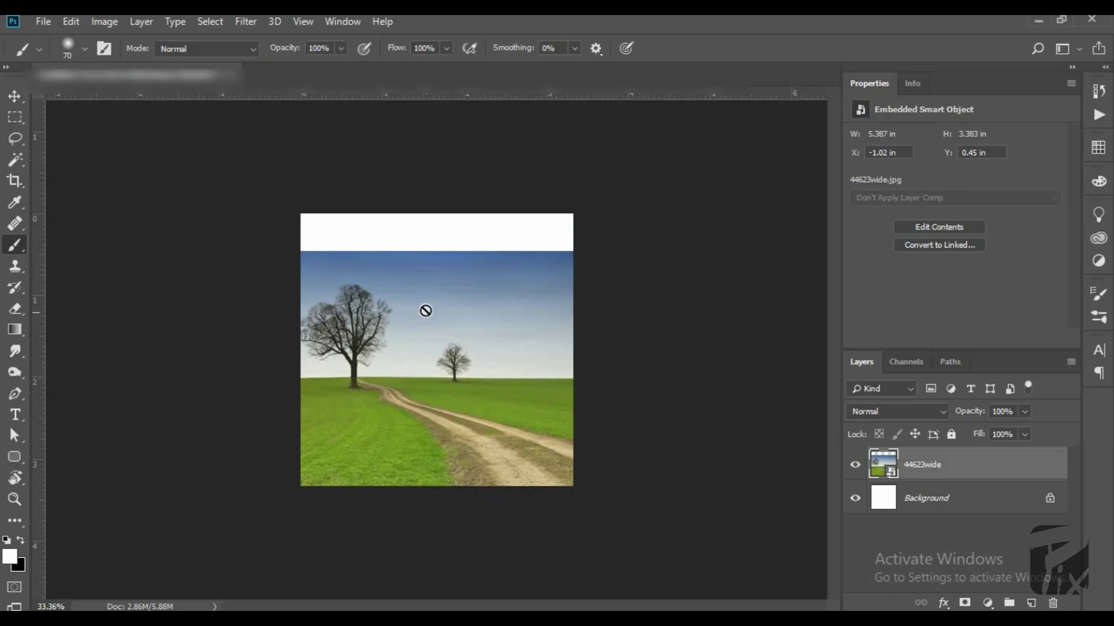
{"action": "mouse_move", "coordinate": [297, 253]}
{"action": "left_mouse_down"}
{"action": "mouse_move", "coordinate": [421, 307]}
{"action": "mouse_move", "coordinate": [427, 280]}
{"action": "left_mouse_up"}
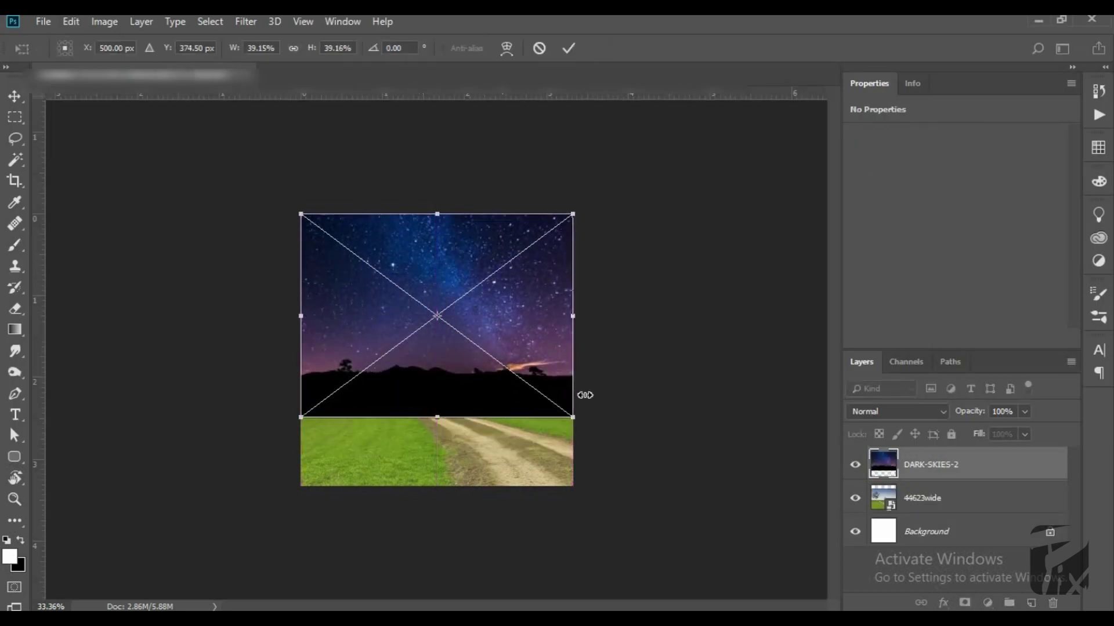
{"action": "left_click_drag", "start_coordinate": [587, 422], "coordinate": [613, 457]}
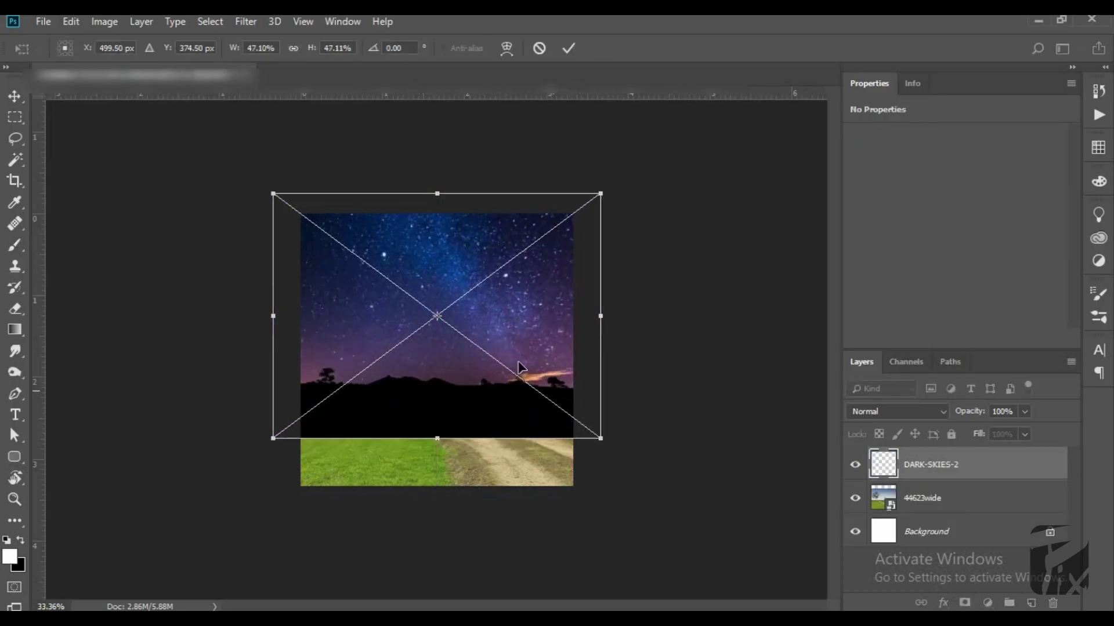
{"action": "left_click_drag", "start_coordinate": [520, 365], "coordinate": [520, 386]}
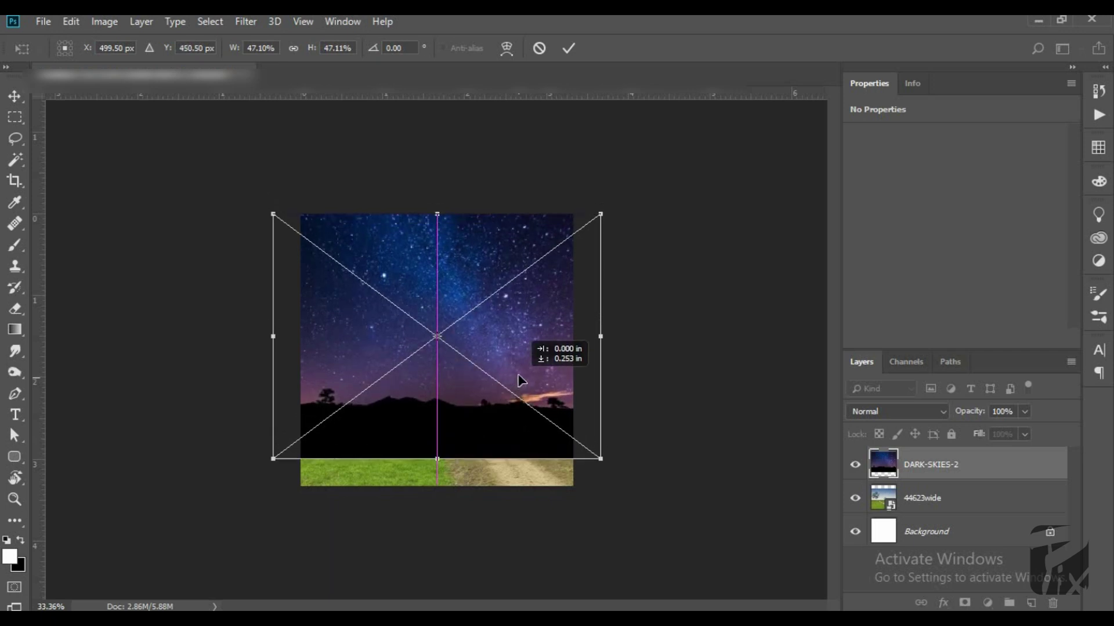
{"action": "left_click_drag", "start_coordinate": [518, 382], "coordinate": [518, 376]}
{"action": "key", "text": "b"}
{"action": "key", "text": "Return"}
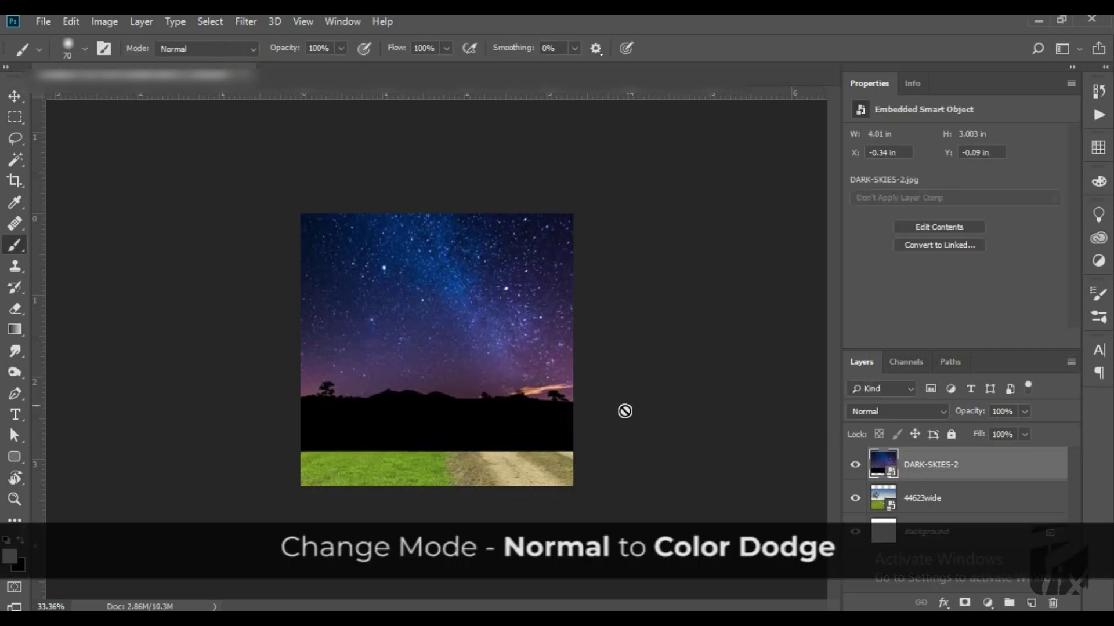
{"action": "left_click", "coordinate": [881, 411]}
Set the DARK-SKIES-2 blend mode to Color Dodge, then hide the layer
{"action": "left_click", "coordinate": [884, 207]}
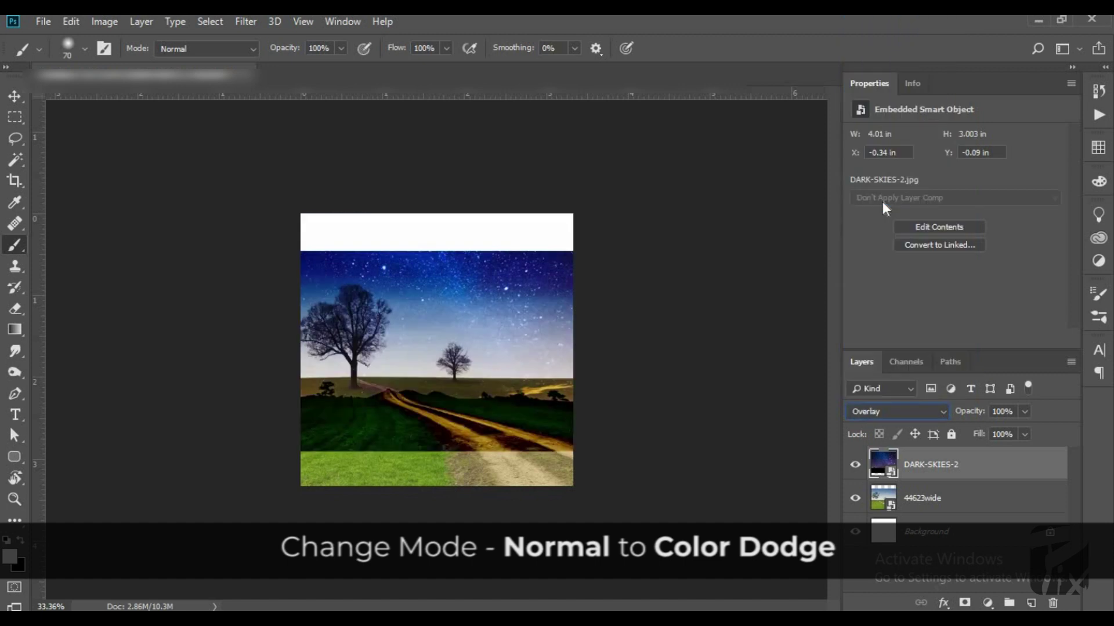
{"action": "key", "text": "Up"}
{"action": "key", "text": "Up"}
{"action": "key", "text": "Up"}
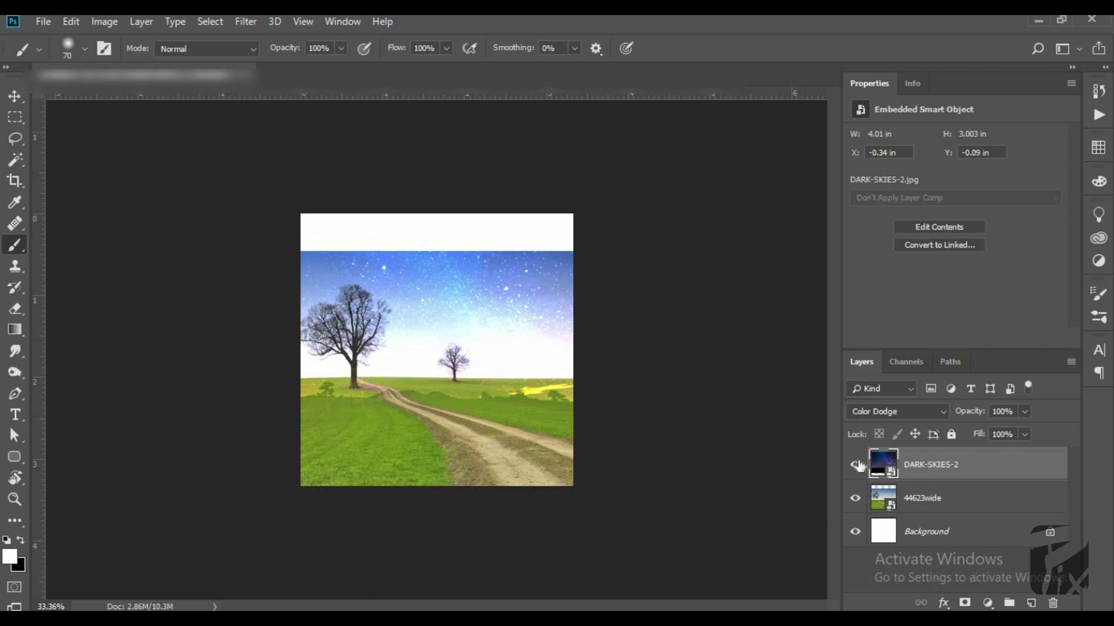
{"action": "left_click", "coordinate": [856, 465]}
Copy a rectangular strip of blue sky from 44623wide onto a new Layer 1
{"action": "left_click", "coordinate": [954, 510]}
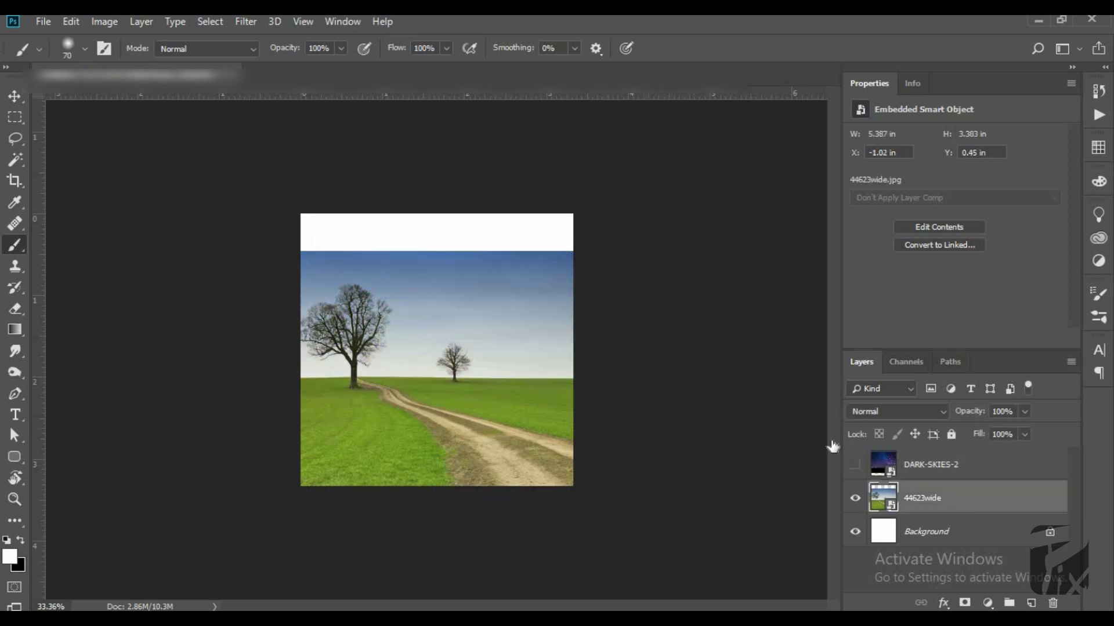
{"action": "key", "text": "m"}
{"action": "mouse_move", "coordinate": [266, 236]}
{"action": "left_mouse_down"}
{"action": "mouse_move", "coordinate": [440, 274]}
{"action": "mouse_move", "coordinate": [611, 276]}
{"action": "left_mouse_up"}
{"action": "key", "text": "ctrl+j"}
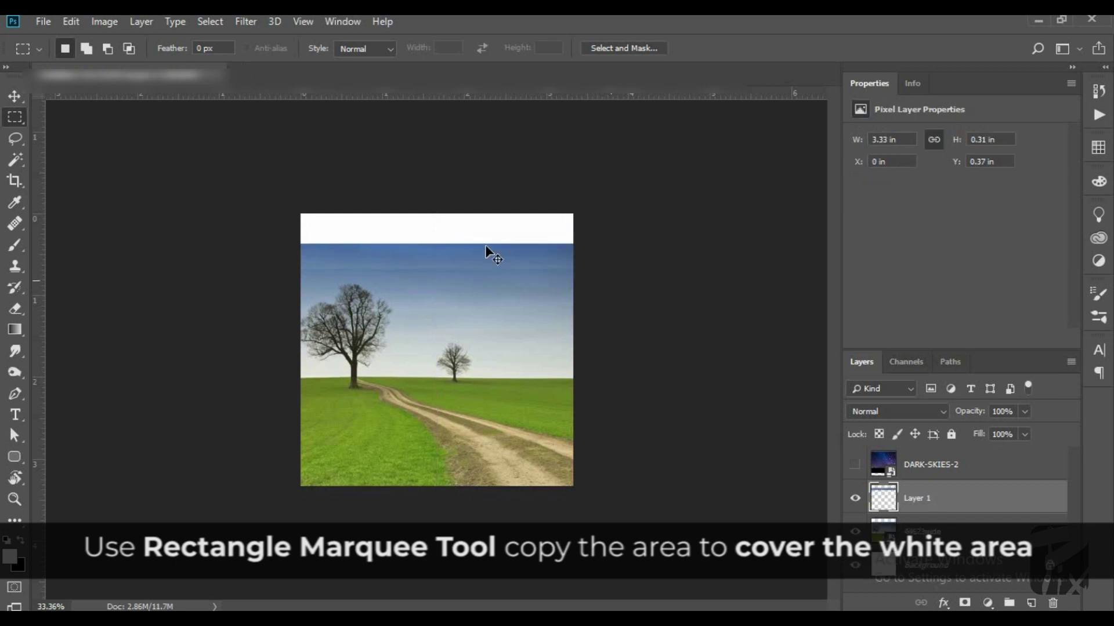
Stretch the Layer 1 sky strip upward to cover the white top area
{"action": "key", "text": "ctrl+t"}
{"action": "left_click_drag", "start_coordinate": [436, 244], "coordinate": [437, 200]}
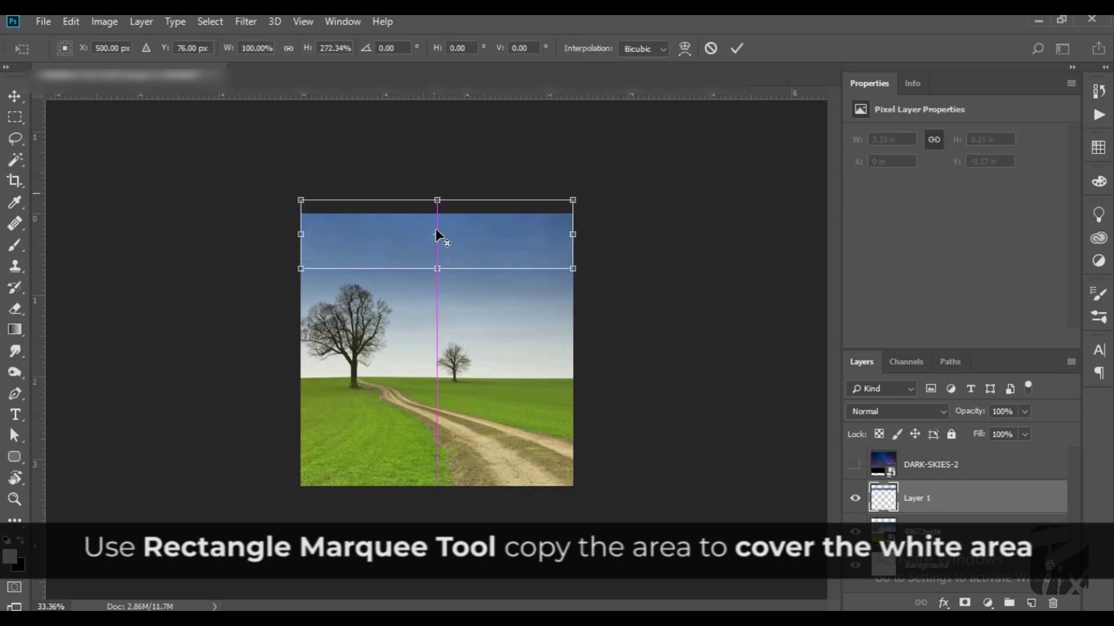
{"action": "left_click_drag", "start_coordinate": [439, 272], "coordinate": [440, 283]}
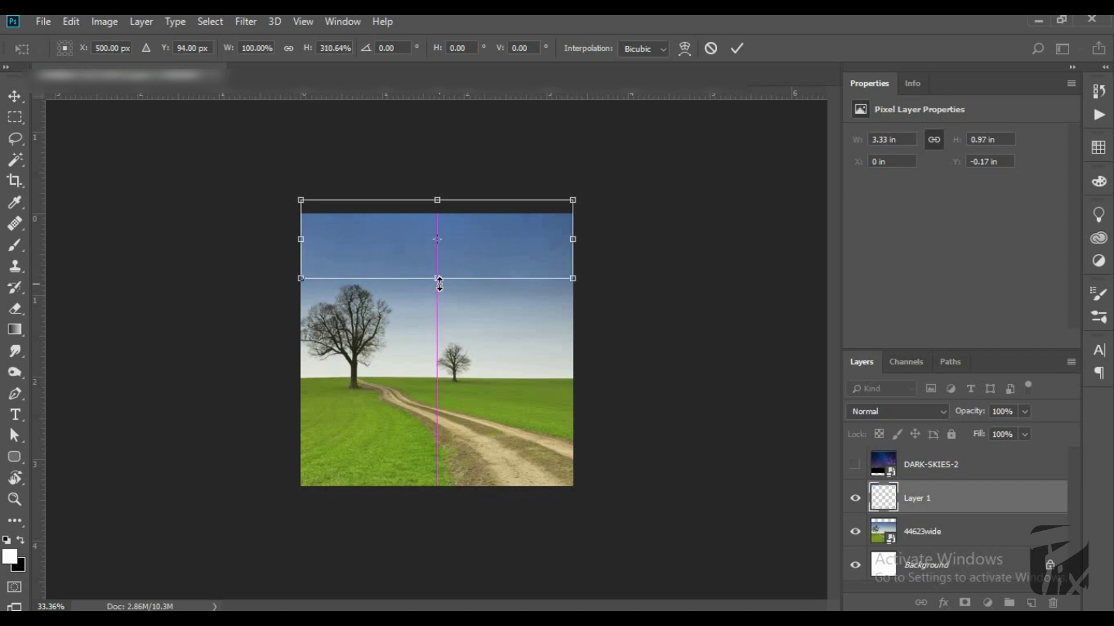
{"action": "key", "text": "Return"}
Show DARK-SKIES-2 again and add a layer mask to it
{"action": "left_click", "coordinate": [855, 464]}
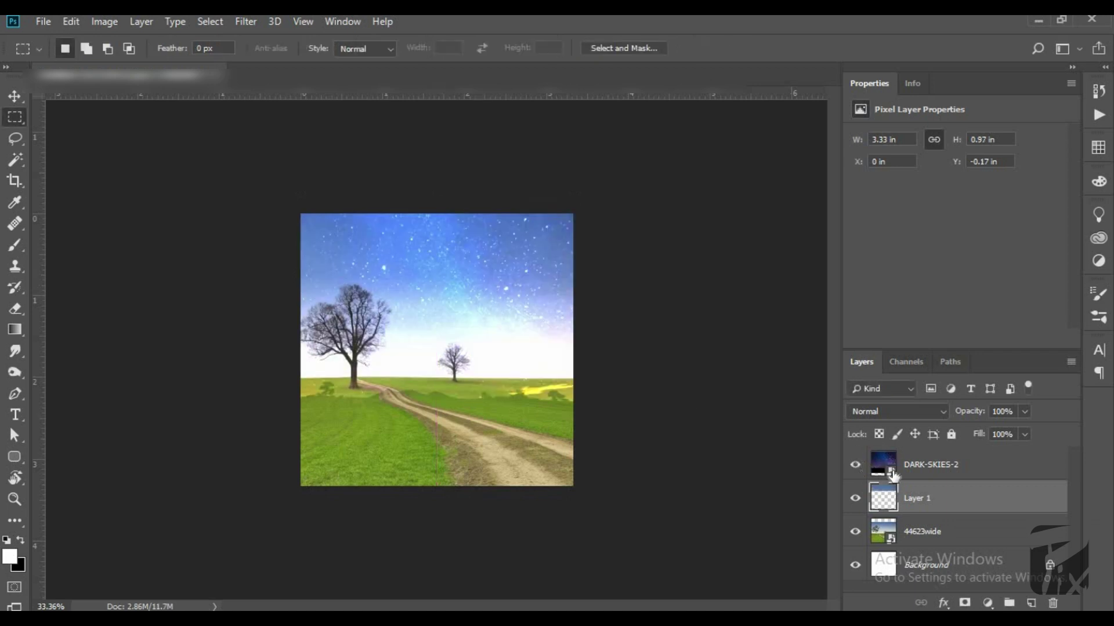
{"action": "key", "text": "ctrl+plus"}
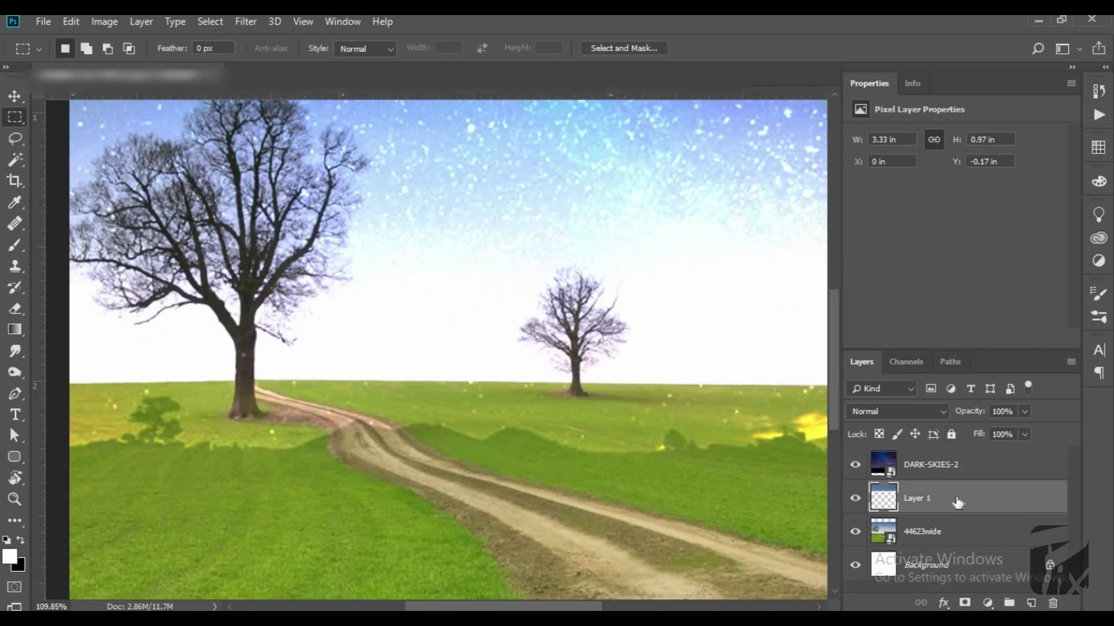
{"action": "left_click", "coordinate": [957, 465]}
{"action": "left_click", "coordinate": [965, 602]}
{"action": "scroll", "coordinate": [431, 451], "scroll_direction": "down", "scroll_amount": 3}
{"action": "scroll", "coordinate": [431, 450], "scroll_direction": "down", "scroll_amount": 3}
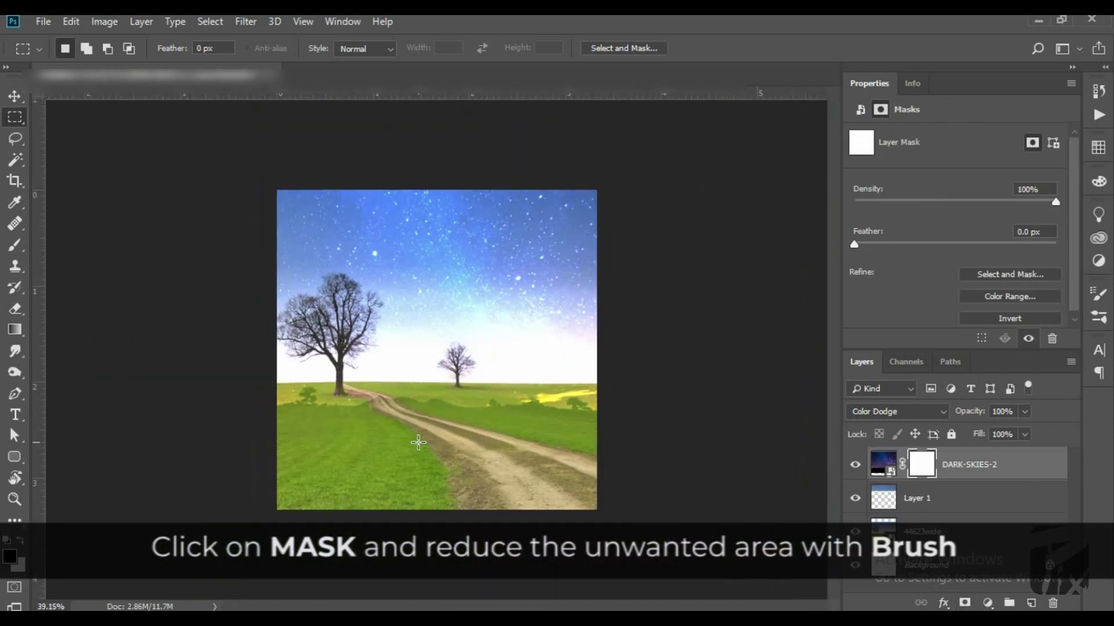
Paint the DARK-SKIES-2 mask black over the horizon grass and green field
{"action": "key", "text": "b"}
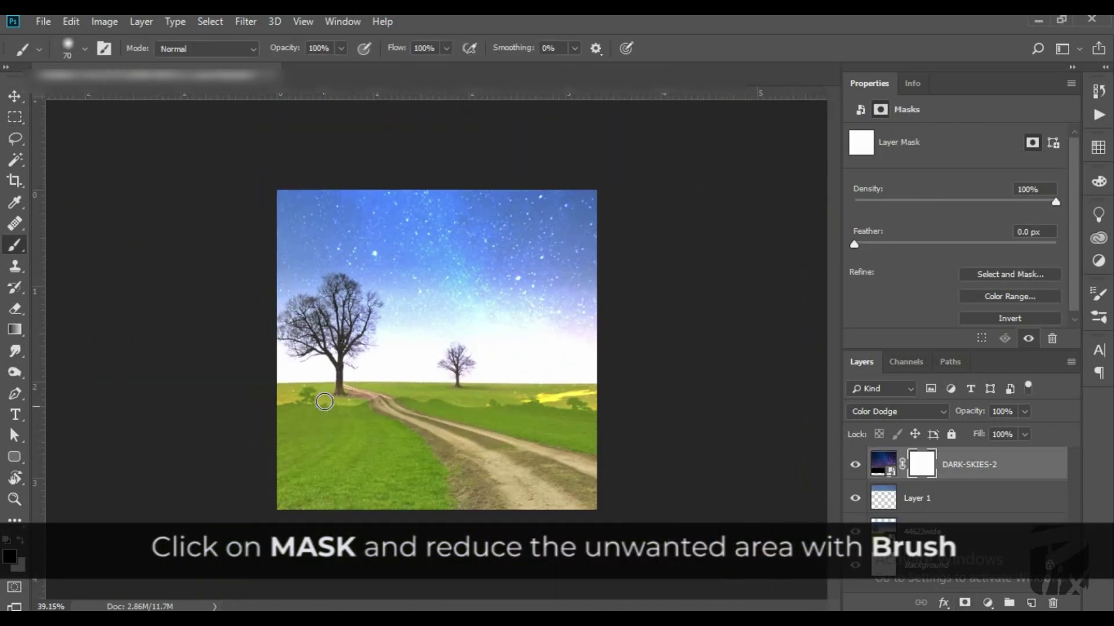
{"action": "left_click_drag", "start_coordinate": [265, 396], "coordinate": [576, 398]}
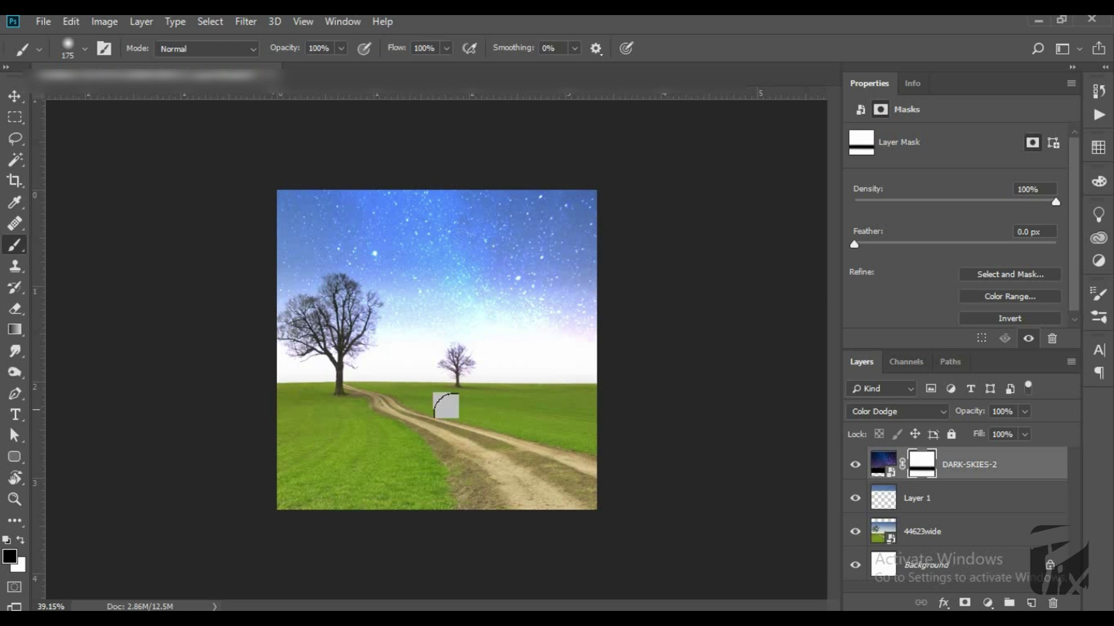
{"action": "scroll", "coordinate": [455, 368], "scroll_direction": "up", "scroll_amount": 3}
{"action": "scroll", "coordinate": [455, 368], "scroll_direction": "up", "scroll_amount": 3}
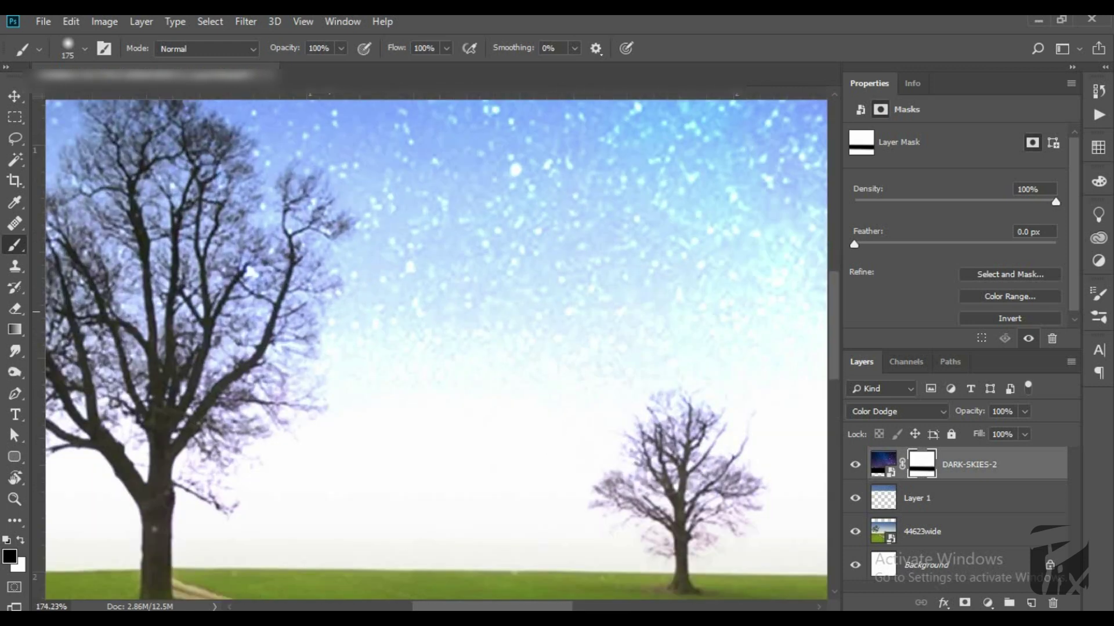
{"action": "scroll", "coordinate": [381, 324], "scroll_direction": "down", "scroll_amount": 5}
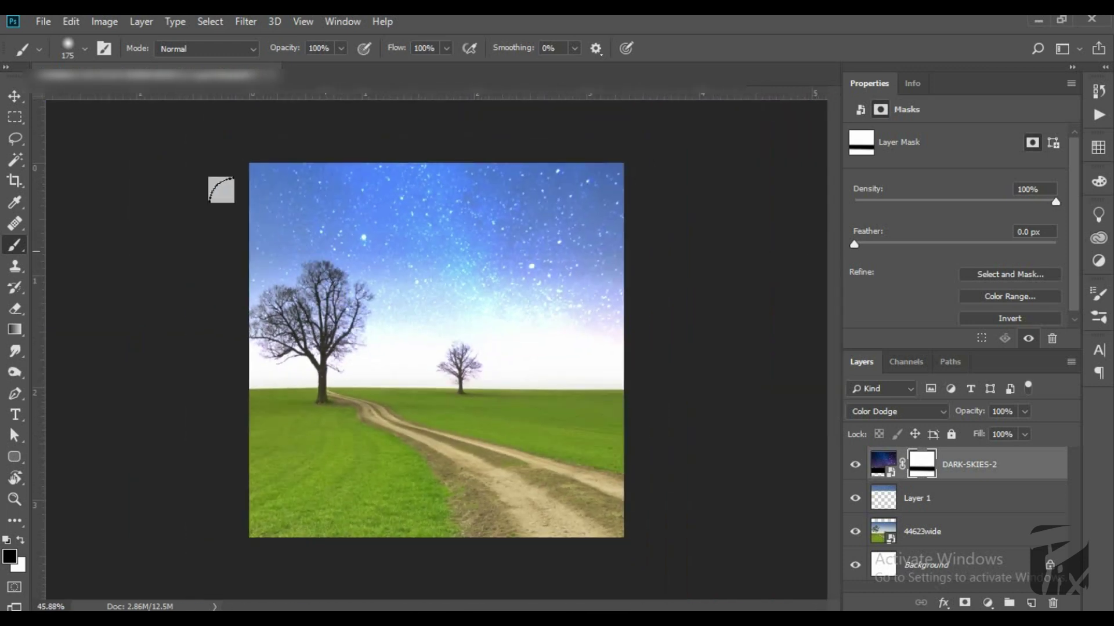
{"action": "left_click", "coordinate": [15, 96]}
{"action": "key", "text": "ctrl+plus"}
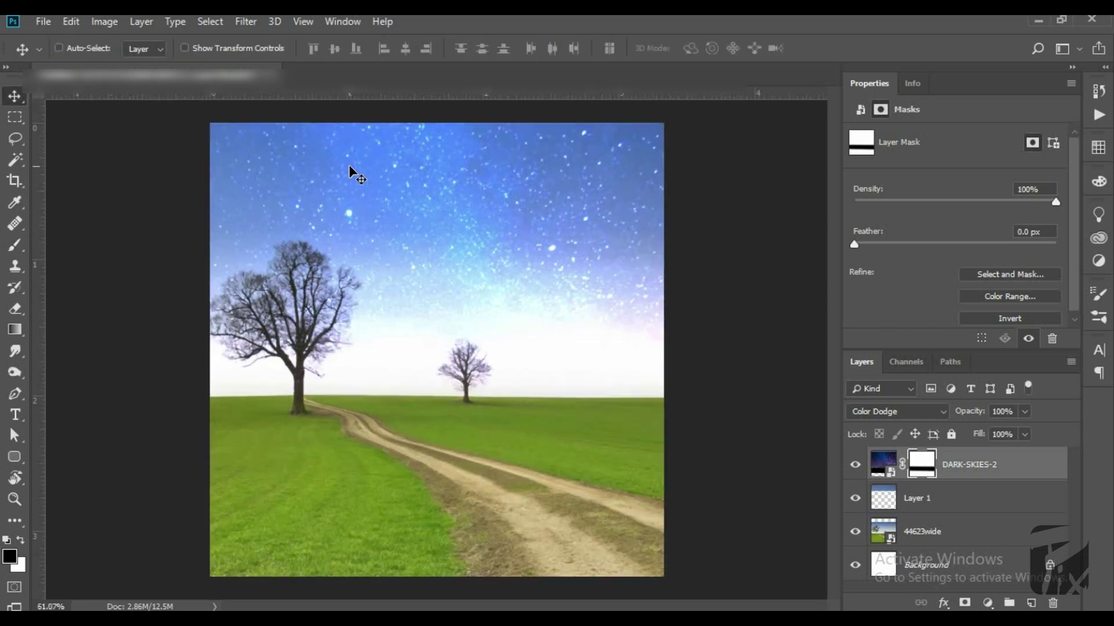
{"action": "scroll", "coordinate": [350, 172], "scroll_direction": "up", "scroll_amount": 1}
Add a Levels adjustment that darkens the image toward a night scene
{"action": "left_click", "coordinate": [987, 604]}
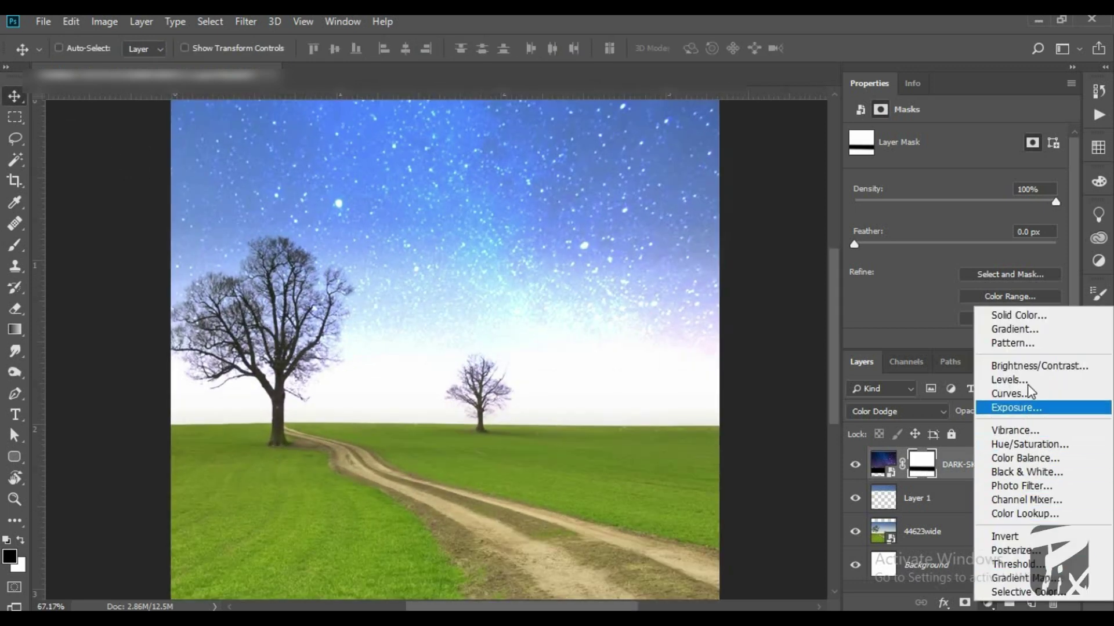
{"action": "left_click", "coordinate": [1008, 379]}
{"action": "left_click_drag", "start_coordinate": [1059, 299], "coordinate": [1022, 299]}
{"action": "mouse_move", "coordinate": [873, 298]}
{"action": "left_mouse_down"}
{"action": "mouse_move", "coordinate": [892, 299]}
{"action": "mouse_move", "coordinate": [872, 299]}
{"action": "left_mouse_up"}
{"action": "mouse_move", "coordinate": [1022, 299]}
{"action": "left_mouse_down"}
{"action": "mouse_move", "coordinate": [951, 300]}
{"action": "mouse_move", "coordinate": [979, 299]}
{"action": "left_mouse_up"}
{"action": "mouse_move", "coordinate": [873, 252]}
{"action": "left_mouse_down"}
{"action": "mouse_move", "coordinate": [949, 254]}
{"action": "mouse_move", "coordinate": [912, 252]}
{"action": "left_mouse_up"}
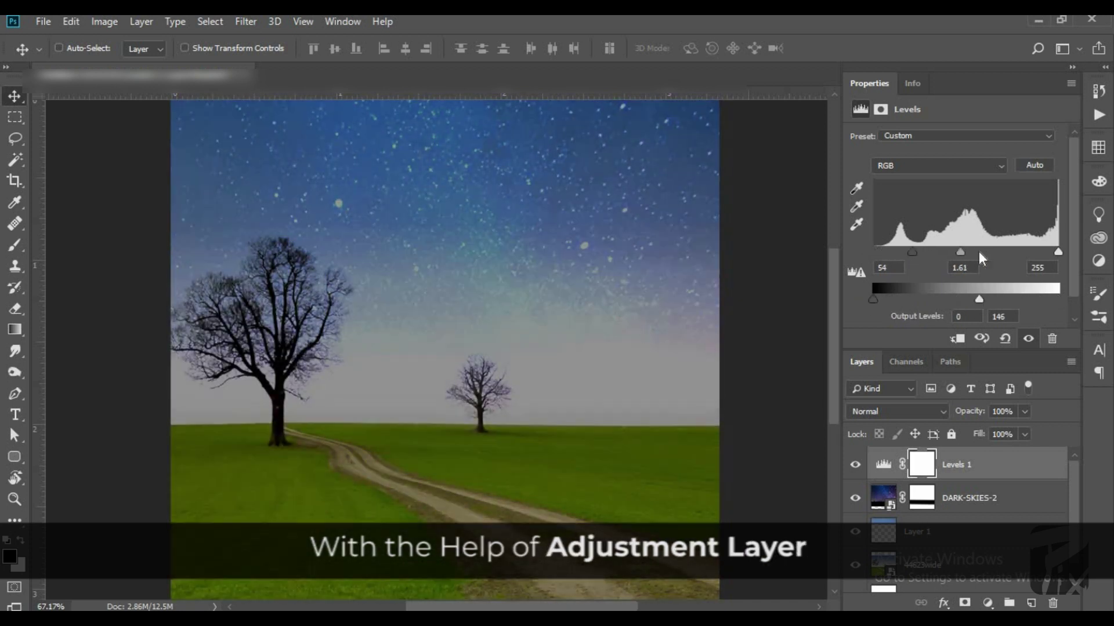
{"action": "left_click_drag", "start_coordinate": [1003, 252], "coordinate": [1012, 252]}
Add Brightness/Contrast with brightness -15 and an Exposure adjustment lowering exposure
{"action": "left_click", "coordinate": [987, 603]}
{"action": "left_click", "coordinate": [1004, 358]}
{"action": "left_click_drag", "start_coordinate": [955, 174], "coordinate": [1004, 229]}
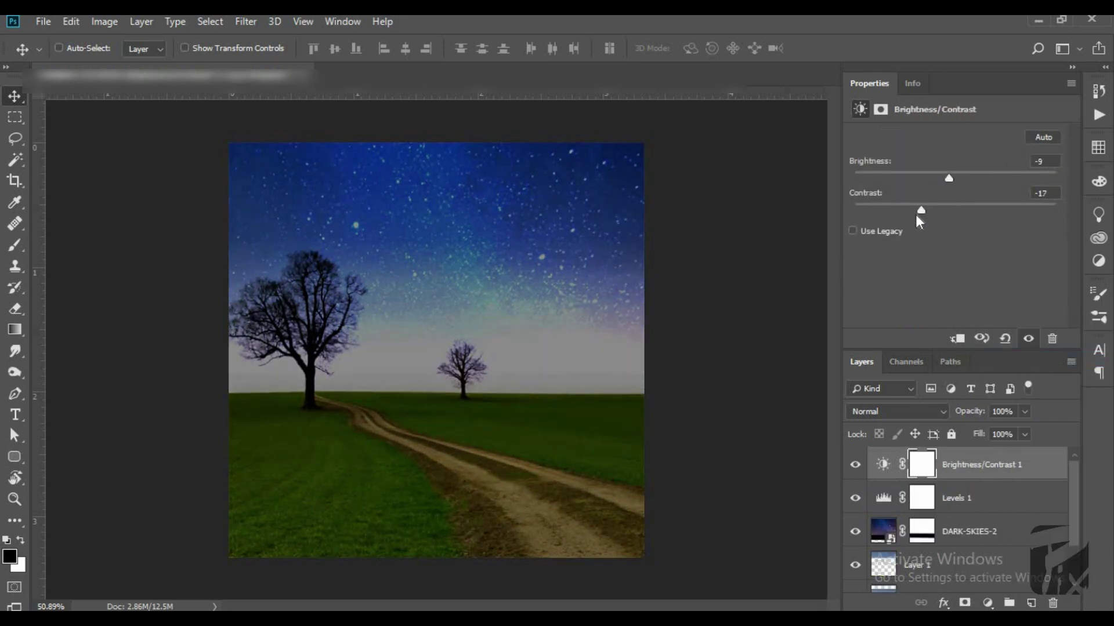
{"action": "left_click_drag", "start_coordinate": [949, 178], "coordinate": [945, 178]}
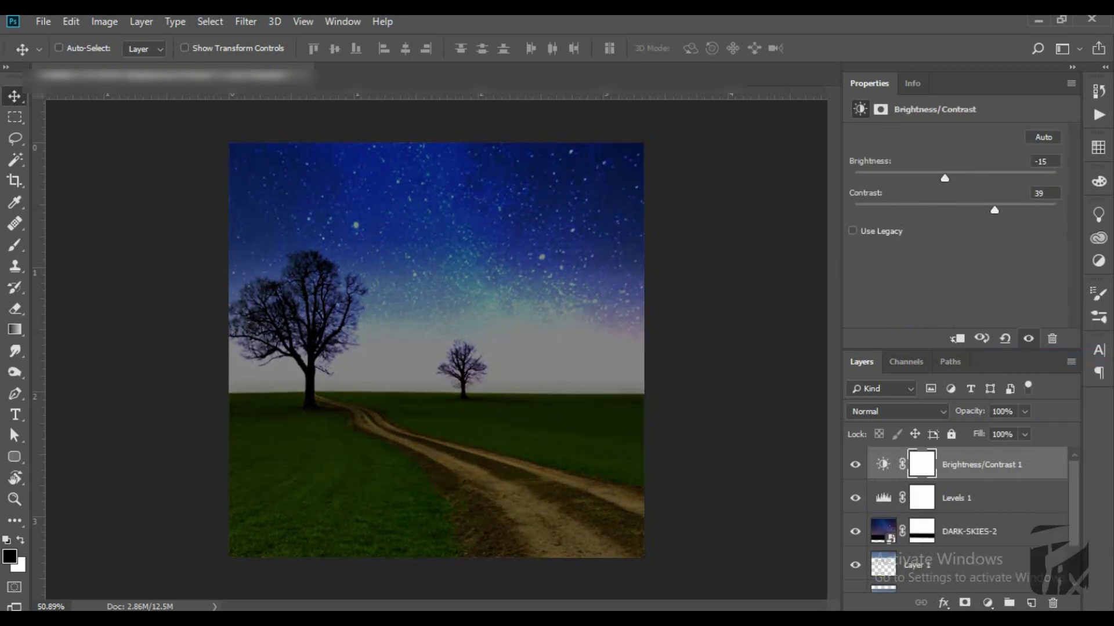
{"action": "left_click", "coordinate": [988, 604]}
{"action": "left_click", "coordinate": [1010, 409]}
{"action": "mouse_move", "coordinate": [954, 179]}
{"action": "left_mouse_down"}
{"action": "mouse_move", "coordinate": [943, 178]}
{"action": "mouse_move", "coordinate": [964, 213]}
{"action": "mouse_move", "coordinate": [947, 212]}
{"action": "mouse_move", "coordinate": [967, 243]}
{"action": "mouse_move", "coordinate": [954, 243]}
{"action": "mouse_move", "coordinate": [987, 242]}
{"action": "mouse_move", "coordinate": [963, 243]}
{"action": "left_mouse_up"}
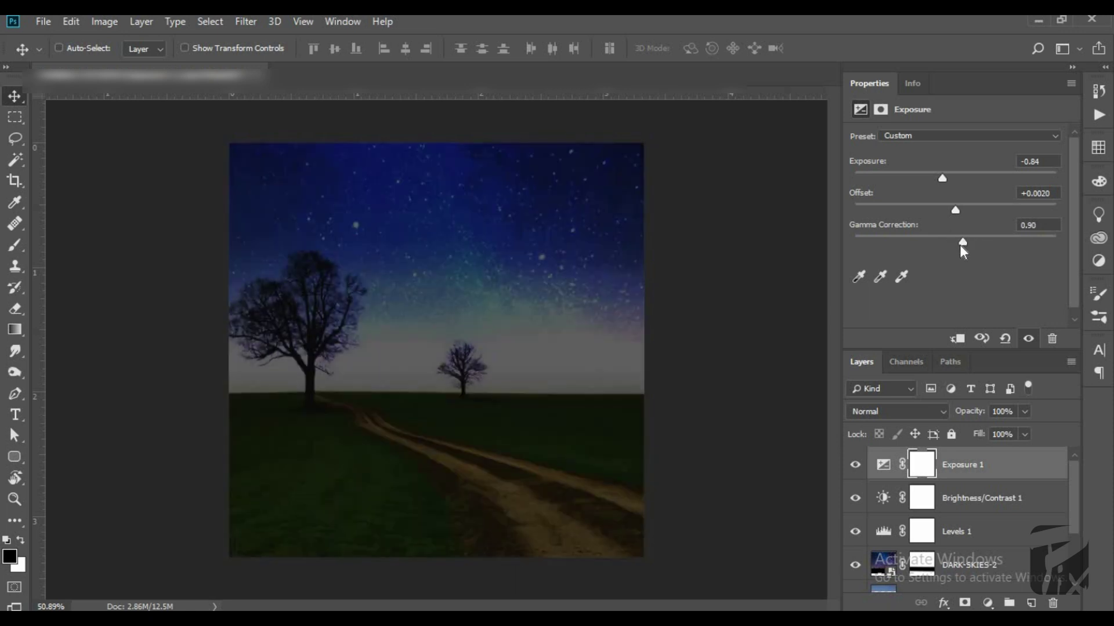
{"action": "left_click", "coordinate": [855, 465]}
Add a Curves adjustment with the RGB curve pulled down to darken
{"action": "left_click", "coordinate": [987, 603]}
{"action": "left_click", "coordinate": [1003, 395]}
{"action": "left_click_drag", "start_coordinate": [992, 237], "coordinate": [996, 248]}
{"action": "mouse_move", "coordinate": [953, 284]}
{"action": "left_mouse_down"}
{"action": "mouse_move", "coordinate": [947, 266]}
{"action": "mouse_move", "coordinate": [953, 284]}
{"action": "left_mouse_up"}
Move DARK-SKIES-2 to the top of the stack and drag in the underwater manta photo
{"action": "scroll", "coordinate": [390, 340], "scroll_direction": "down", "scroll_amount": 3}
{"action": "scroll", "coordinate": [963, 522], "scroll_direction": "down", "scroll_amount": 2}
{"action": "left_click_drag", "start_coordinate": [963, 530], "coordinate": [989, 464]}
{"action": "scroll", "coordinate": [480, 386], "scroll_direction": "up", "scroll_amount": 5}
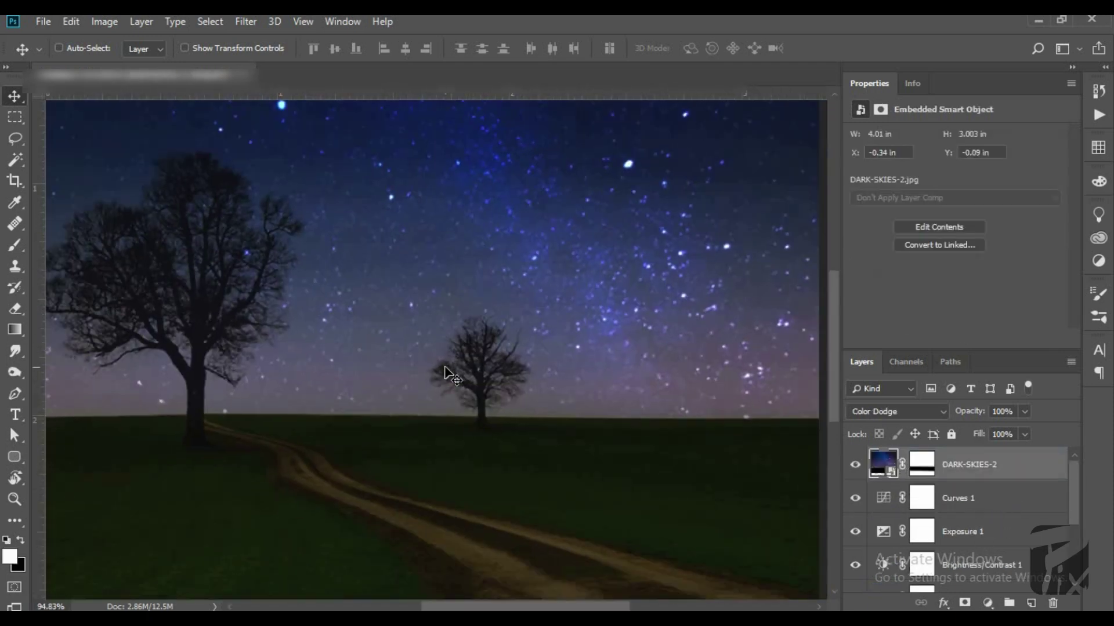
{"action": "scroll", "coordinate": [442, 373], "scroll_direction": "down", "scroll_amount": 3}
{"action": "scroll", "coordinate": [413, 306], "scroll_direction": "up", "scroll_amount": 3}
{"action": "left_click", "coordinate": [855, 464]}
{"action": "scroll", "coordinate": [485, 348], "scroll_direction": "down", "scroll_amount": 3}
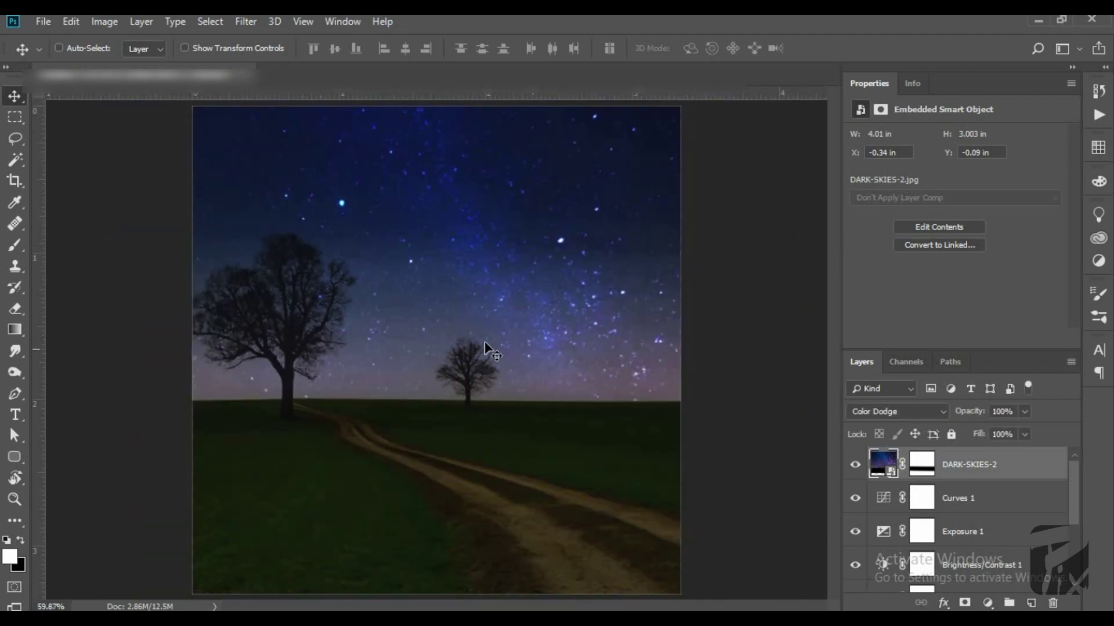
{"action": "scroll", "coordinate": [306, 211], "scroll_direction": "down", "scroll_amount": 2}
{"action": "mouse_move", "coordinate": [458, 241]}
{"action": "left_mouse_down"}
{"action": "mouse_move", "coordinate": [489, 308]}
{"action": "mouse_move", "coordinate": [507, 318]}
{"action": "left_mouse_up"}
{"action": "key", "text": "alt+Tab"}
Move the placed pexels-photo-889929 up to the canvas top and commit it
{"action": "left_click_drag", "start_coordinate": [493, 363], "coordinate": [491, 313]}
{"action": "key", "text": "Return"}
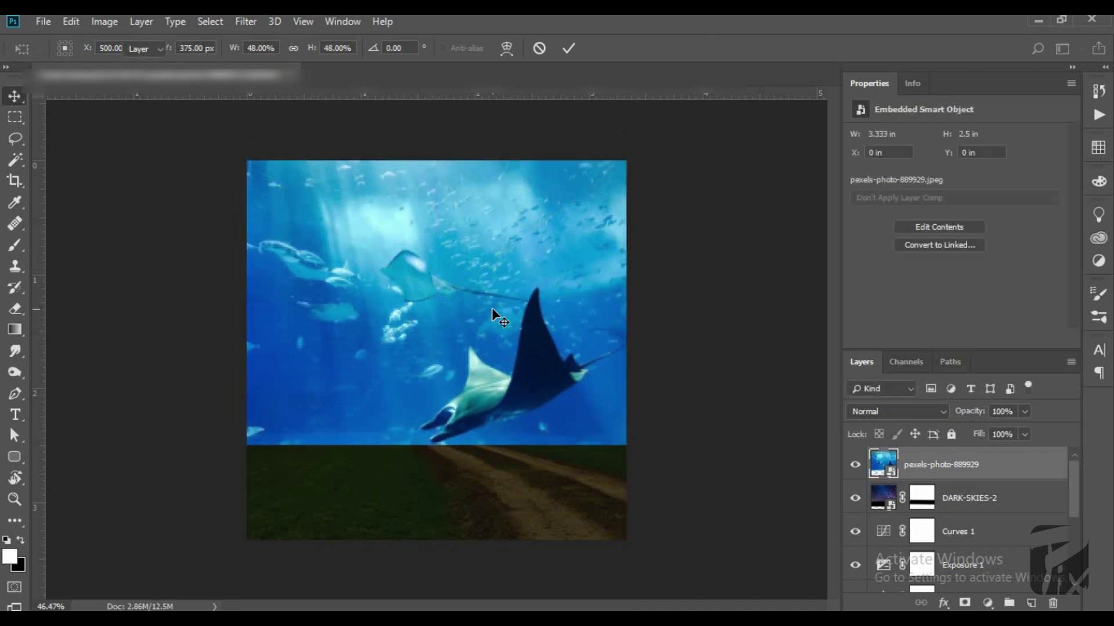
{"action": "scroll", "coordinate": [597, 383], "scroll_direction": "up", "scroll_amount": 5}
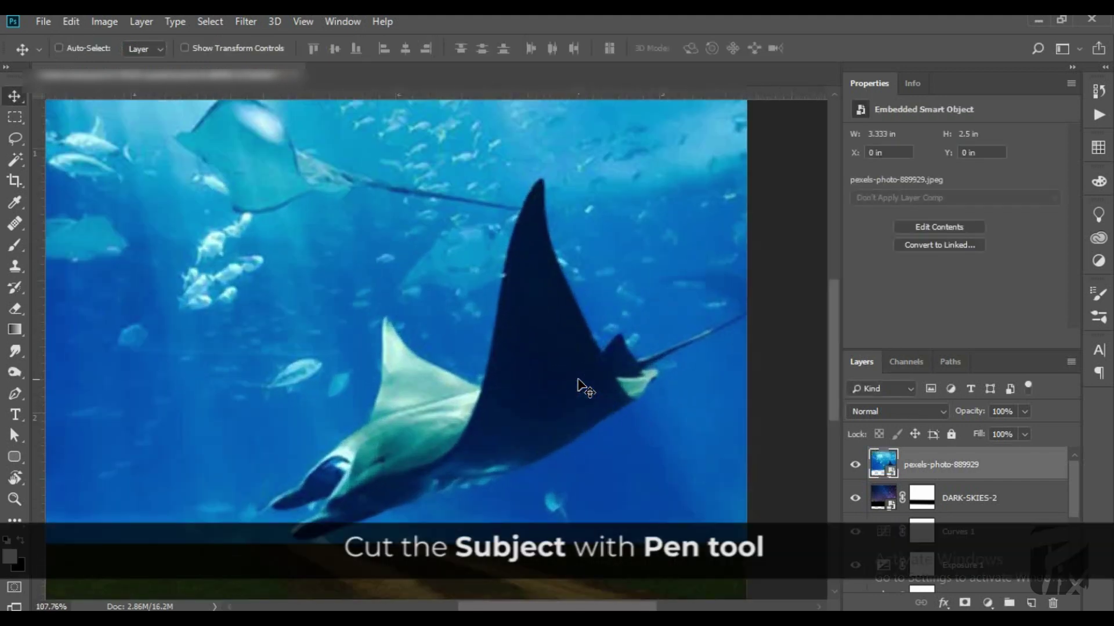
Pen-trace the manta from its head along the lower fin and up the wing to its tip
{"action": "key", "text": "p"}
{"action": "scroll", "coordinate": [272, 505], "scroll_direction": "up", "scroll_amount": 2}
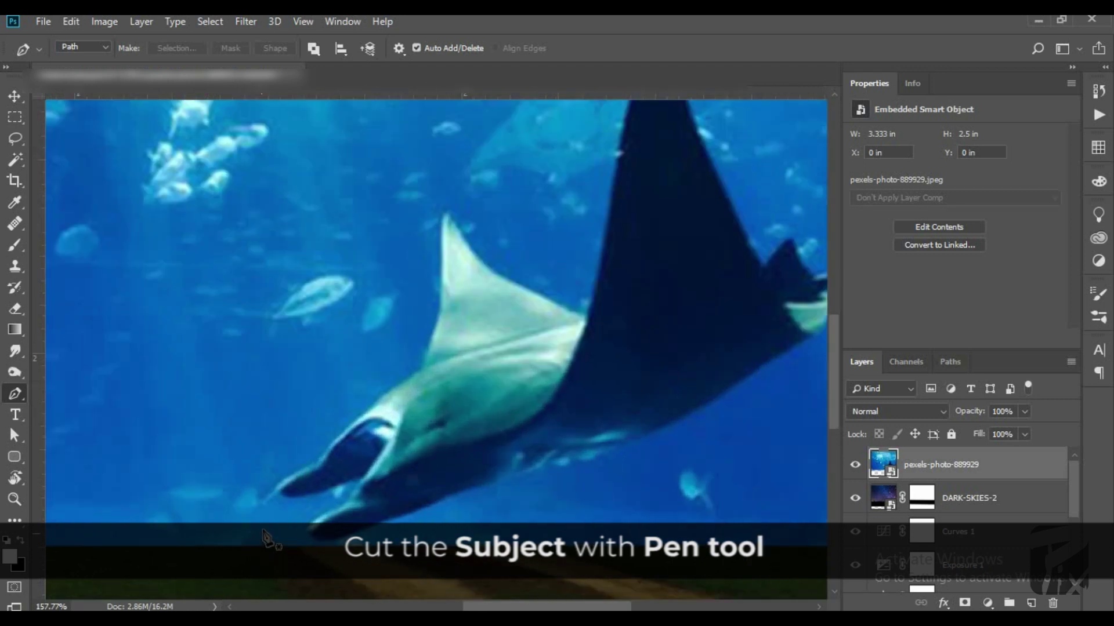
{"action": "scroll", "coordinate": [301, 464], "scroll_direction": "up", "scroll_amount": 2}
{"action": "left_click", "coordinate": [311, 445]}
{"action": "left_click_drag", "start_coordinate": [291, 475], "coordinate": [301, 490]}
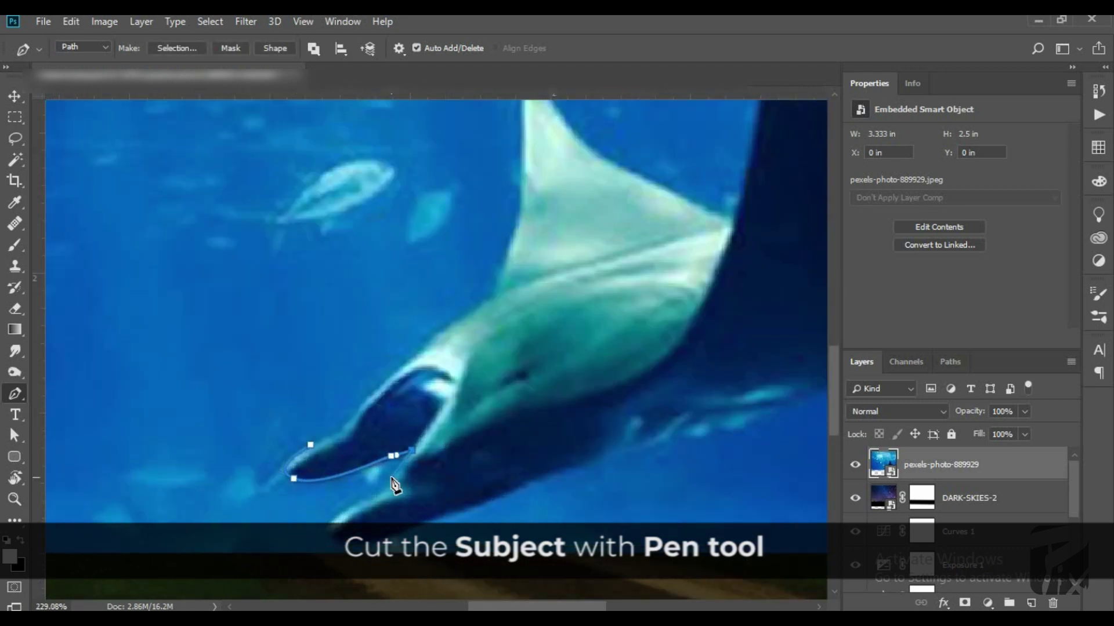
{"action": "left_click", "coordinate": [327, 531]}
{"action": "left_click", "coordinate": [400, 533]}
{"action": "left_click", "coordinate": [432, 516]}
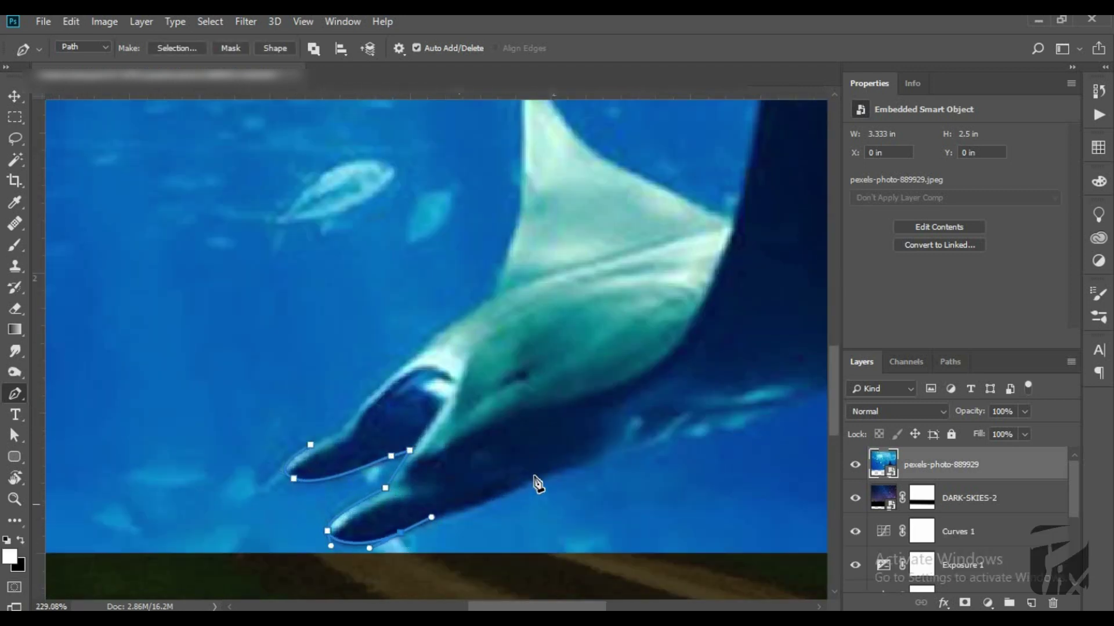
{"action": "left_click_drag", "start_coordinate": [603, 459], "coordinate": [541, 454]}
{"action": "left_click", "coordinate": [494, 465]}
{"action": "left_click_drag", "start_coordinate": [659, 434], "coordinate": [268, 512]}
{"action": "left_click", "coordinate": [340, 476]}
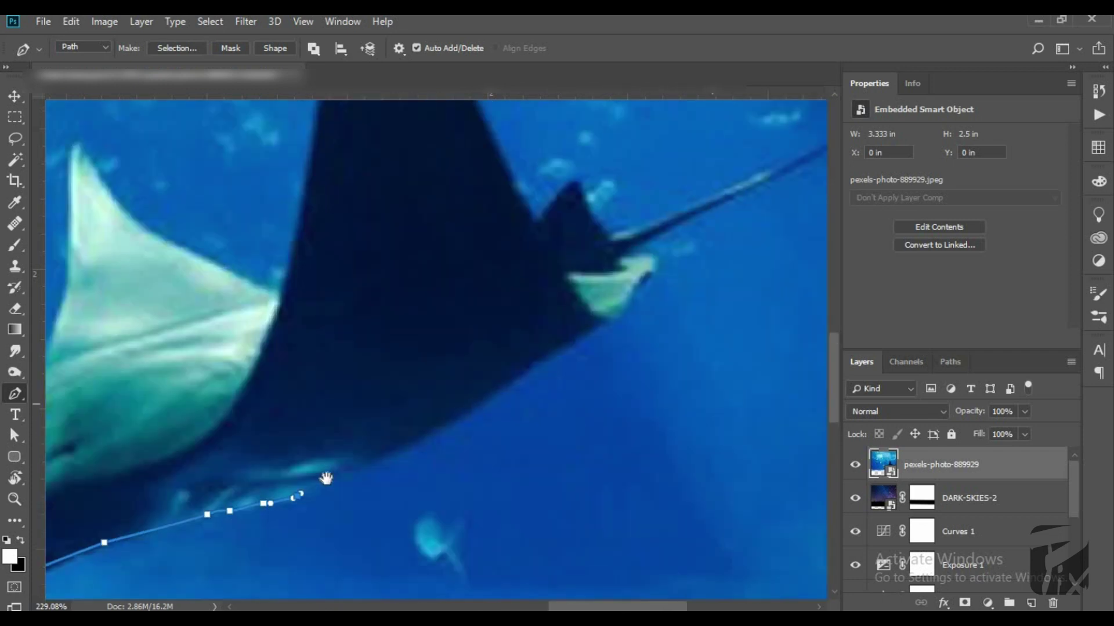
{"action": "left_click", "coordinate": [522, 378]}
{"action": "left_click", "coordinate": [600, 323]}
{"action": "left_click", "coordinate": [629, 309]}
{"action": "left_click_drag", "start_coordinate": [645, 237], "coordinate": [676, 223]}
Continue the manta path across the wing and fin edges and close it
{"action": "scroll", "coordinate": [673, 232], "scroll_direction": "down", "scroll_amount": 3}
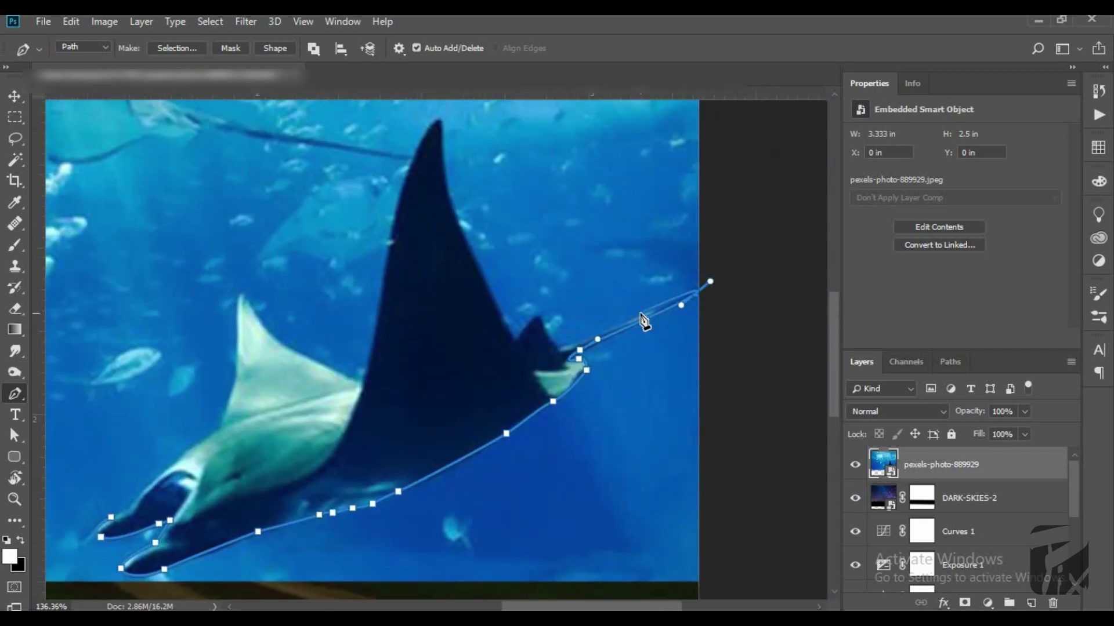
{"action": "scroll", "coordinate": [579, 355], "scroll_direction": "up", "scroll_amount": 3}
{"action": "left_click", "coordinate": [534, 354]}
{"action": "left_click", "coordinate": [431, 384]}
{"action": "key", "text": "ctrl+z"}
{"action": "left_click_drag", "start_coordinate": [509, 325], "coordinate": [493, 289]}
{"action": "scroll", "coordinate": [447, 343], "scroll_direction": "down", "scroll_amount": 3}
{"action": "left_click", "coordinate": [385, 197]}
{"action": "mouse_move", "coordinate": [384, 197]}
{"action": "left_mouse_down"}
{"action": "mouse_move", "coordinate": [490, 366]}
{"action": "mouse_move", "coordinate": [482, 347]}
{"action": "mouse_move", "coordinate": [433, 378]}
{"action": "mouse_move", "coordinate": [434, 511]}
{"action": "left_mouse_up"}
{"action": "scroll", "coordinate": [433, 377], "scroll_direction": "up", "scroll_amount": 1}
{"action": "left_click", "coordinate": [412, 537]}
{"action": "left_click", "coordinate": [428, 507]}
{"action": "left_click", "coordinate": [411, 538]}
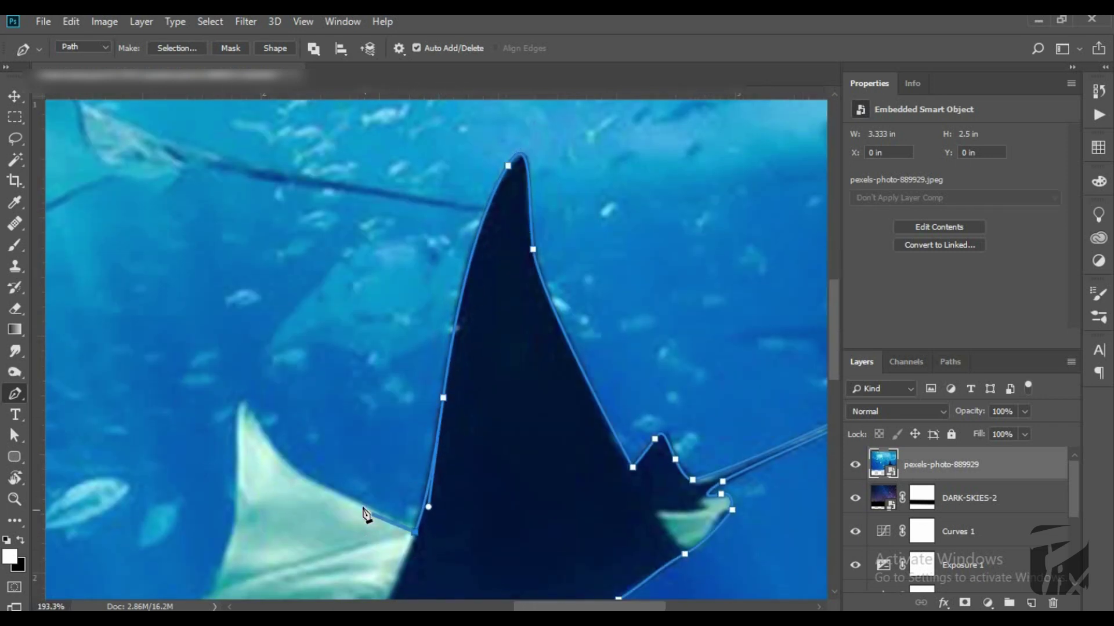
{"action": "left_click_drag", "start_coordinate": [266, 439], "coordinate": [241, 395]}
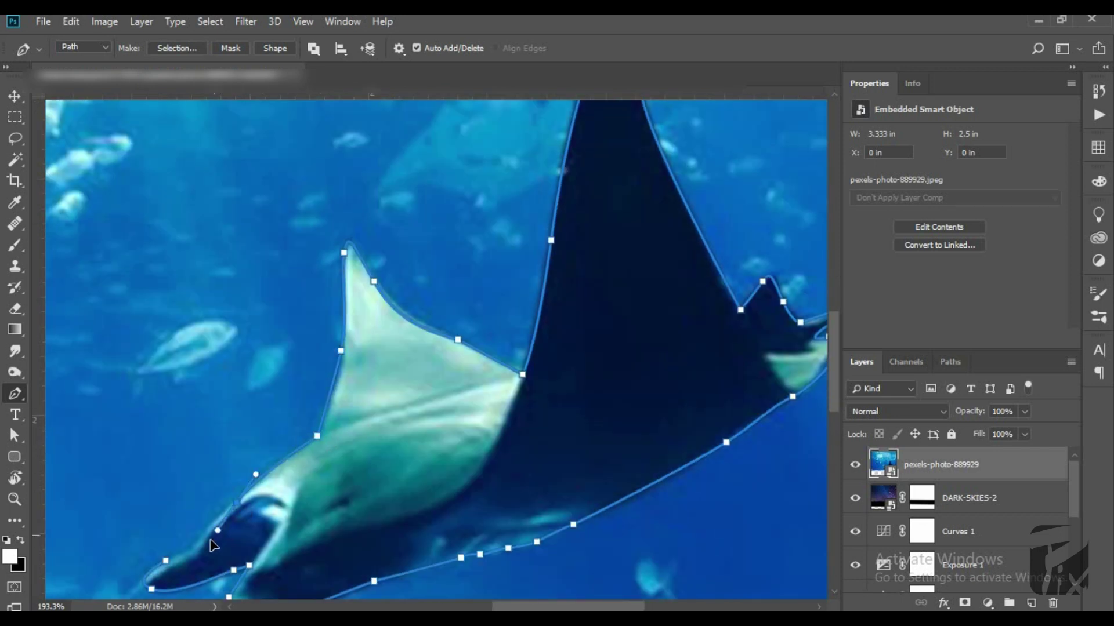
Mask the photo to the manta path selection and move the manta up-left over the trees
{"action": "left_click", "coordinate": [220, 525]}
{"action": "key", "text": "ctrl+Return"}
{"action": "key", "text": "ctrl+0"}
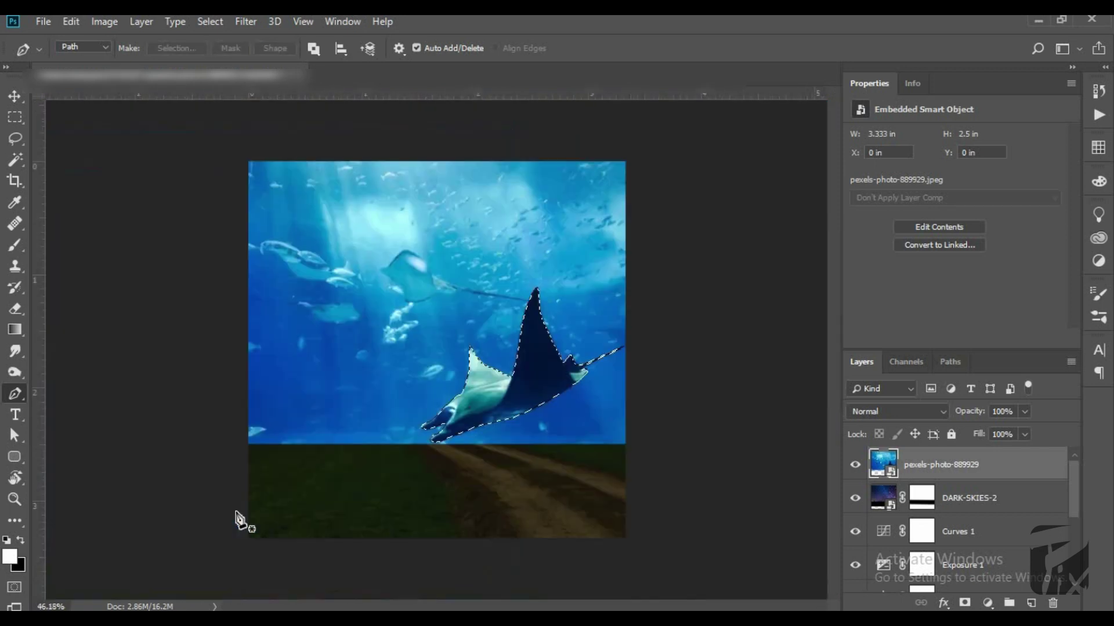
{"action": "left_click", "coordinate": [965, 603]}
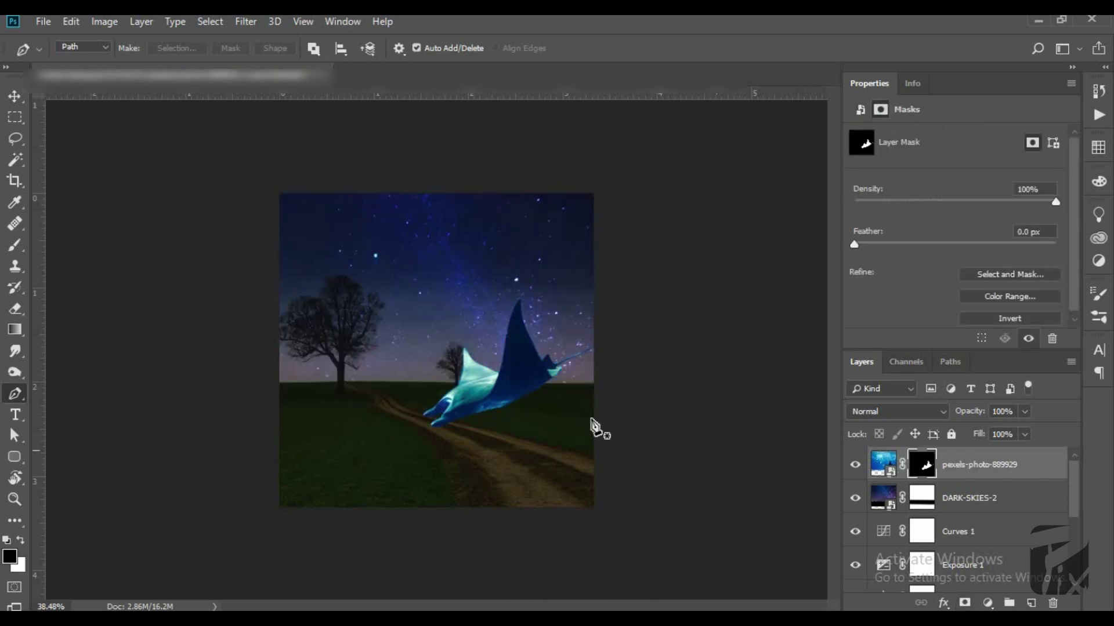
{"action": "scroll", "coordinate": [486, 405], "scroll_direction": "up", "scroll_amount": 3}
{"action": "scroll", "coordinate": [486, 405], "scroll_direction": "up", "scroll_amount": 2}
{"action": "key", "text": "v"}
{"action": "scroll", "coordinate": [486, 404], "scroll_direction": "up", "scroll_amount": 1}
{"action": "mouse_move", "coordinate": [525, 437]}
{"action": "left_mouse_down"}
{"action": "mouse_move", "coordinate": [261, 287]}
{"action": "mouse_move", "coordinate": [290, 297]}
{"action": "left_mouse_up"}
Shift the large manta ray up and left over the trees
{"action": "scroll", "coordinate": [286, 298], "scroll_direction": "down", "scroll_amount": 4}
{"action": "scroll", "coordinate": [286, 298], "scroll_direction": "down", "scroll_amount": 2}
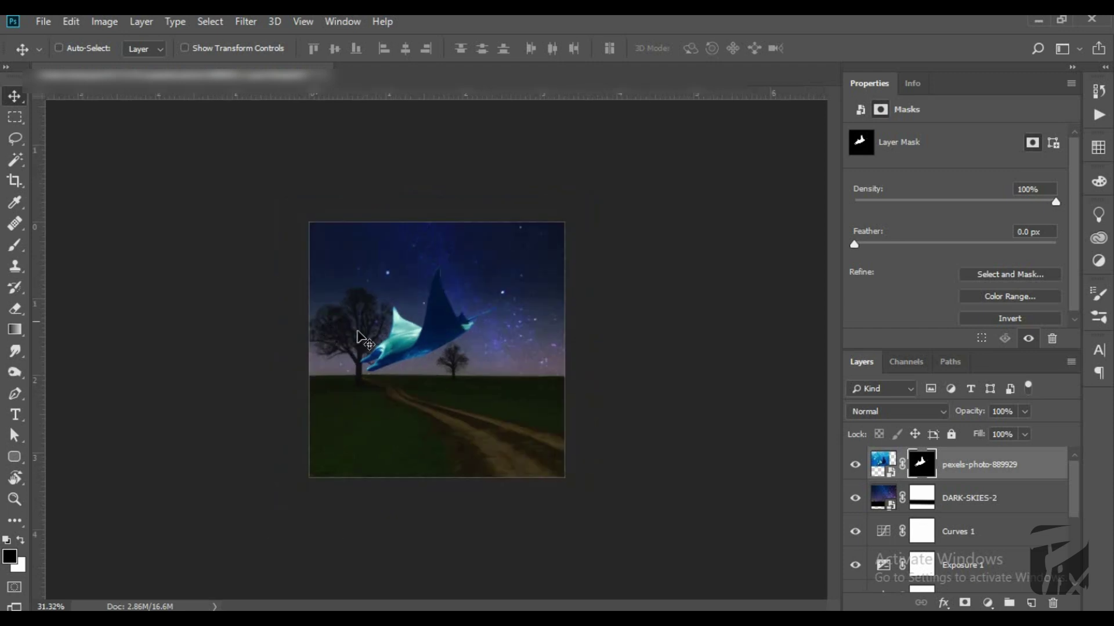
{"action": "scroll", "coordinate": [371, 339], "scroll_direction": "up", "scroll_amount": 3}
{"action": "scroll", "coordinate": [405, 323], "scroll_direction": "up", "scroll_amount": 3}
{"action": "scroll", "coordinate": [410, 323], "scroll_direction": "down", "scroll_amount": 2}
{"action": "scroll", "coordinate": [406, 323], "scroll_direction": "up", "scroll_amount": 3}
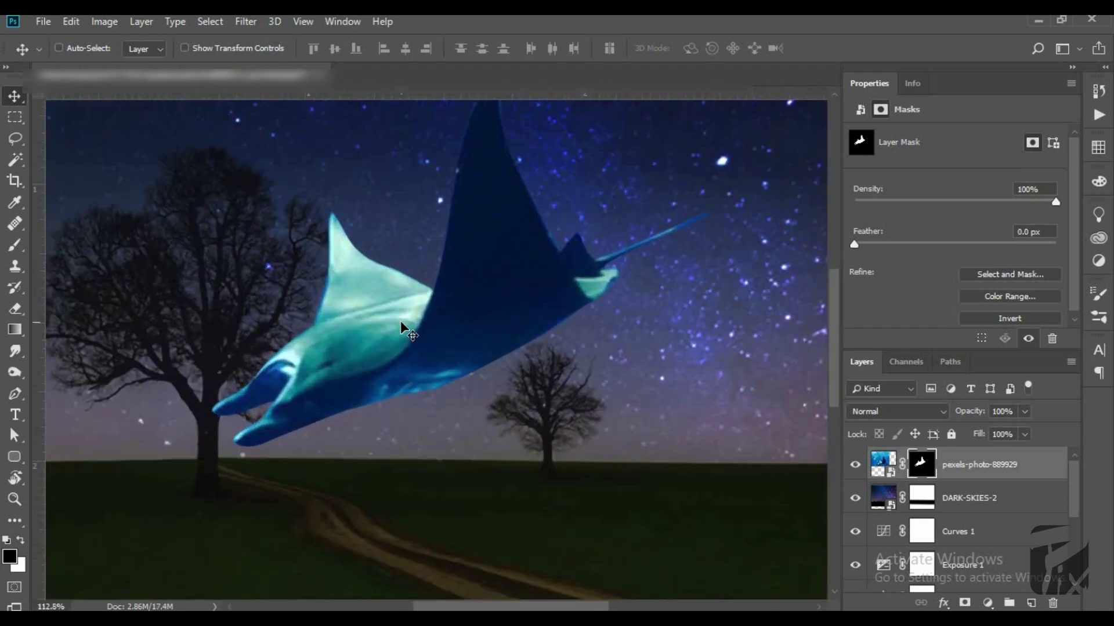
{"action": "scroll", "coordinate": [406, 323], "scroll_direction": "down", "scroll_amount": 3}
{"action": "key", "text": "ctrl+t"}
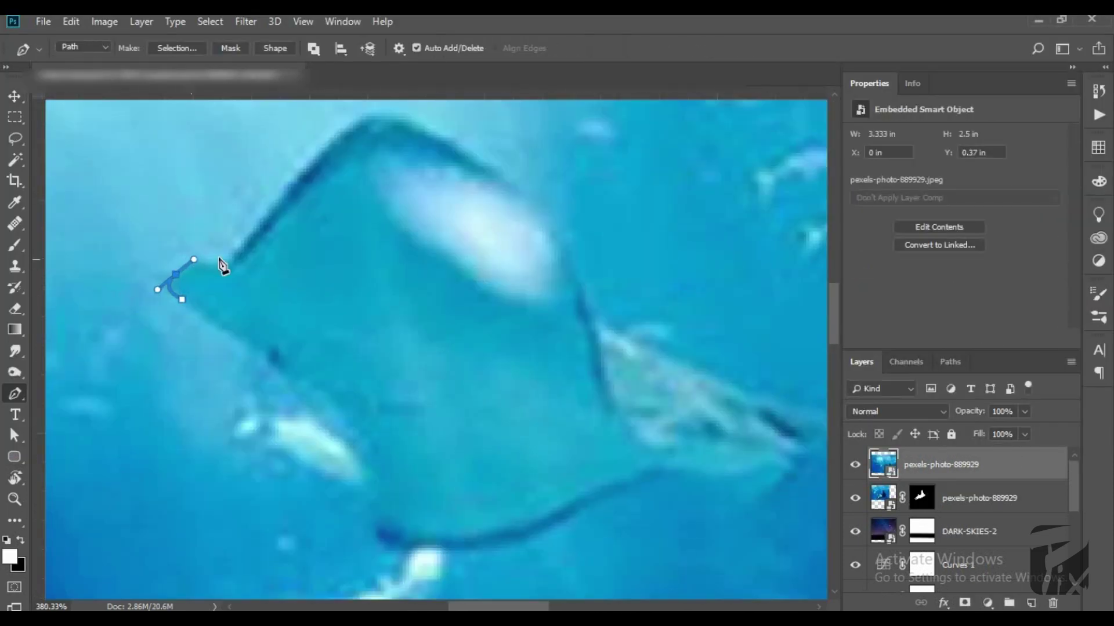
Trace the small ray's upper outline and tail with curved Pen path segments
{"action": "left_click_drag", "start_coordinate": [241, 244], "coordinate": [265, 217]}
{"action": "left_click_drag", "start_coordinate": [393, 116], "coordinate": [432, 128]}
{"action": "left_click_drag", "start_coordinate": [564, 237], "coordinate": [577, 291]}
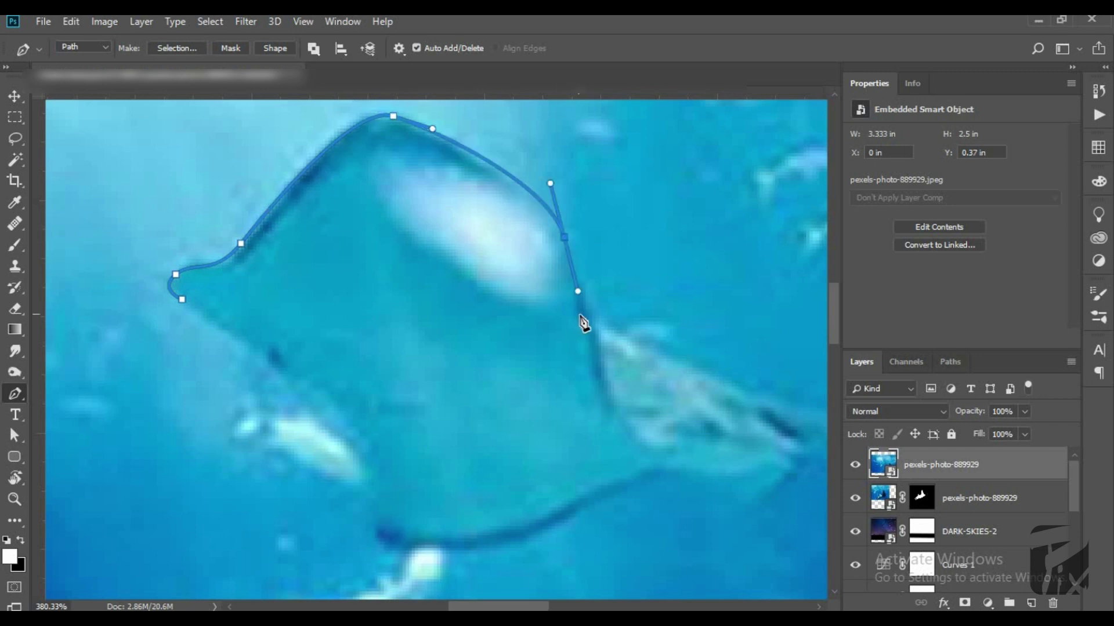
{"action": "left_click", "coordinate": [582, 323]}
{"action": "scroll", "coordinate": [553, 335], "scroll_direction": "down", "scroll_amount": 3}
{"action": "scroll", "coordinate": [553, 336], "scroll_direction": "up", "scroll_amount": 2}
{"action": "left_click_drag", "start_coordinate": [527, 380], "coordinate": [549, 390]}
{"action": "left_click", "coordinate": [638, 419]}
Continue the path along the small ray's lower edge and underside, then close it
{"action": "mouse_move", "coordinate": [368, 385]}
{"action": "left_mouse_down"}
{"action": "mouse_move", "coordinate": [239, 393]}
{"action": "mouse_move", "coordinate": [152, 426]}
{"action": "mouse_move", "coordinate": [365, 453]}
{"action": "left_mouse_up"}
{"action": "left_click", "coordinate": [292, 371]}
{"action": "left_click", "coordinate": [274, 400]}
{"action": "left_click_drag", "start_coordinate": [282, 467], "coordinate": [250, 433]}
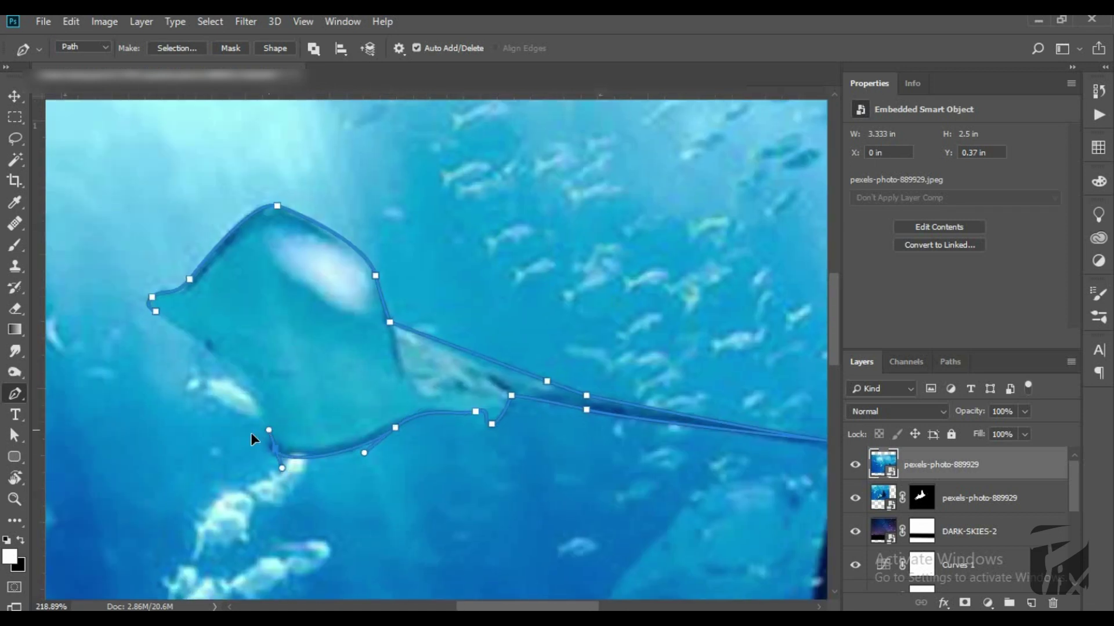
{"action": "left_click", "coordinate": [188, 342]}
Mask the photo copy to the traced small ray and move it up-left
{"action": "key", "text": "ctrl+Return"}
{"action": "scroll", "coordinate": [188, 342], "scroll_direction": "down", "scroll_amount": 5}
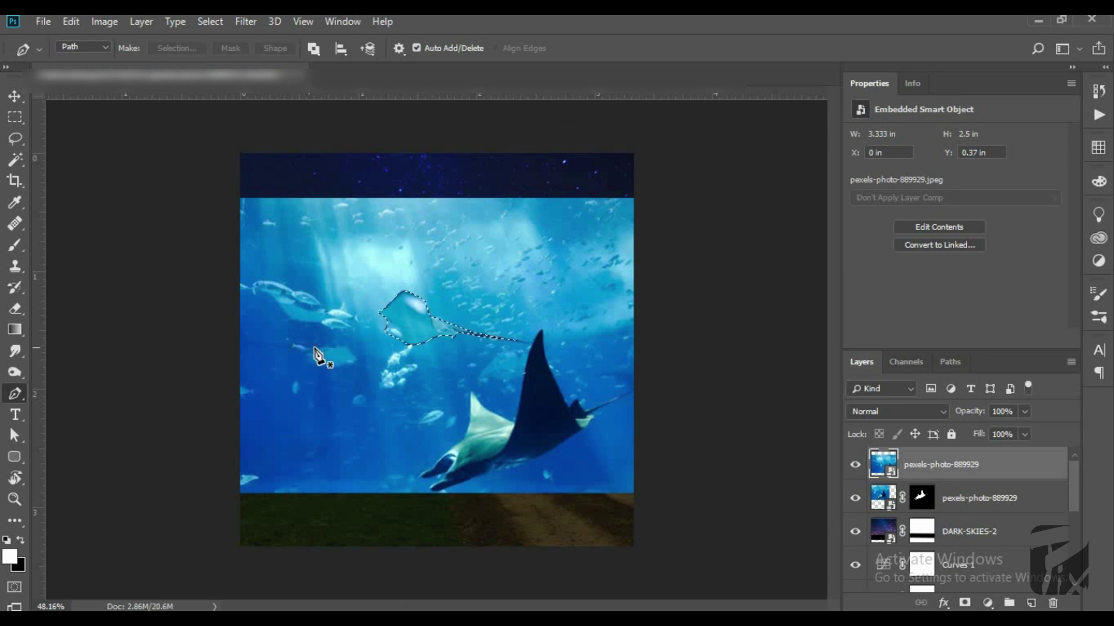
{"action": "left_click", "coordinate": [964, 603]}
{"action": "key", "text": "v"}
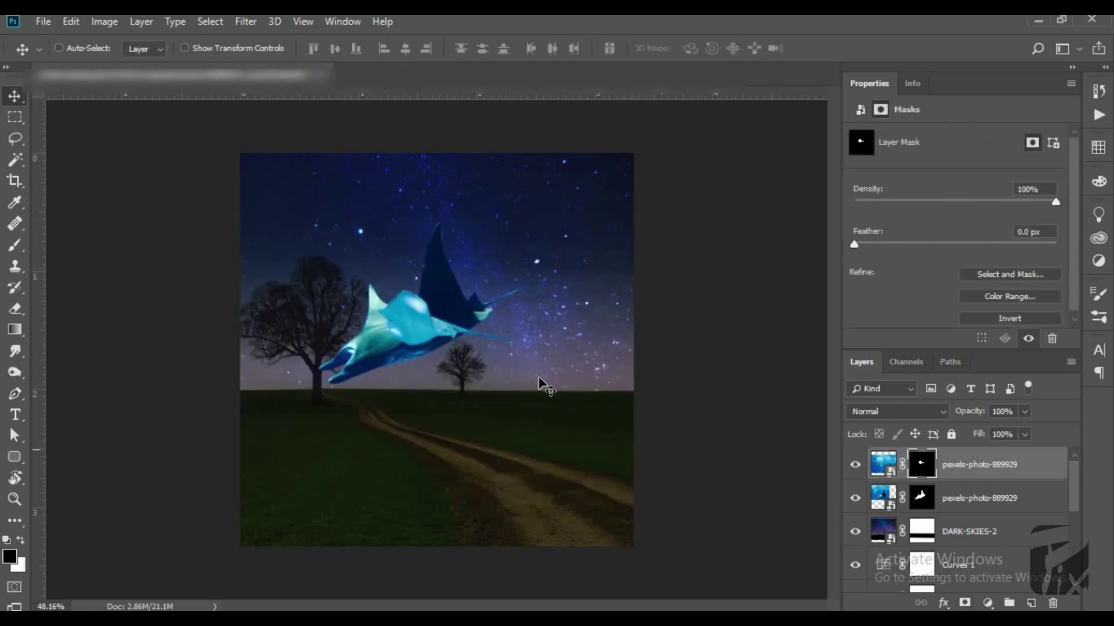
{"action": "scroll", "coordinate": [541, 385], "scroll_direction": "up", "scroll_amount": 2}
{"action": "mouse_move", "coordinate": [487, 220]}
{"action": "left_mouse_down"}
{"action": "mouse_move", "coordinate": [347, 201]}
{"action": "mouse_move", "coordinate": [279, 209]}
{"action": "left_mouse_up"}
Duplicate the ray to the lower right and flip the copy horizontally
{"action": "scroll", "coordinate": [279, 209], "scroll_direction": "down", "scroll_amount": 2}
{"action": "left_click_drag", "start_coordinate": [339, 227], "coordinate": [506, 414]}
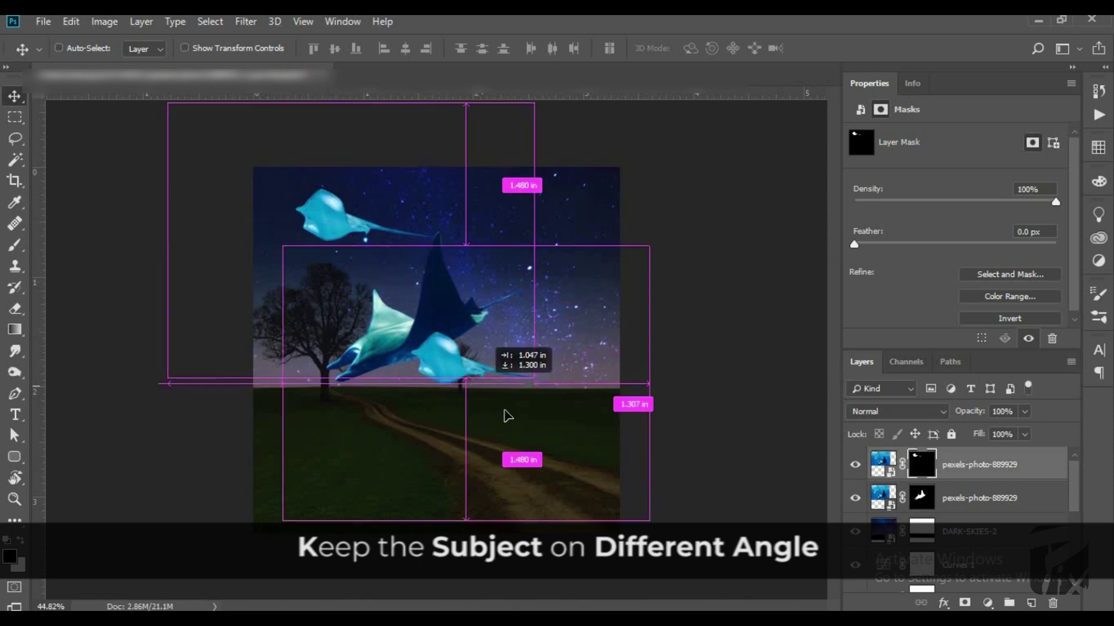
{"action": "key", "text": "ctrl+t"}
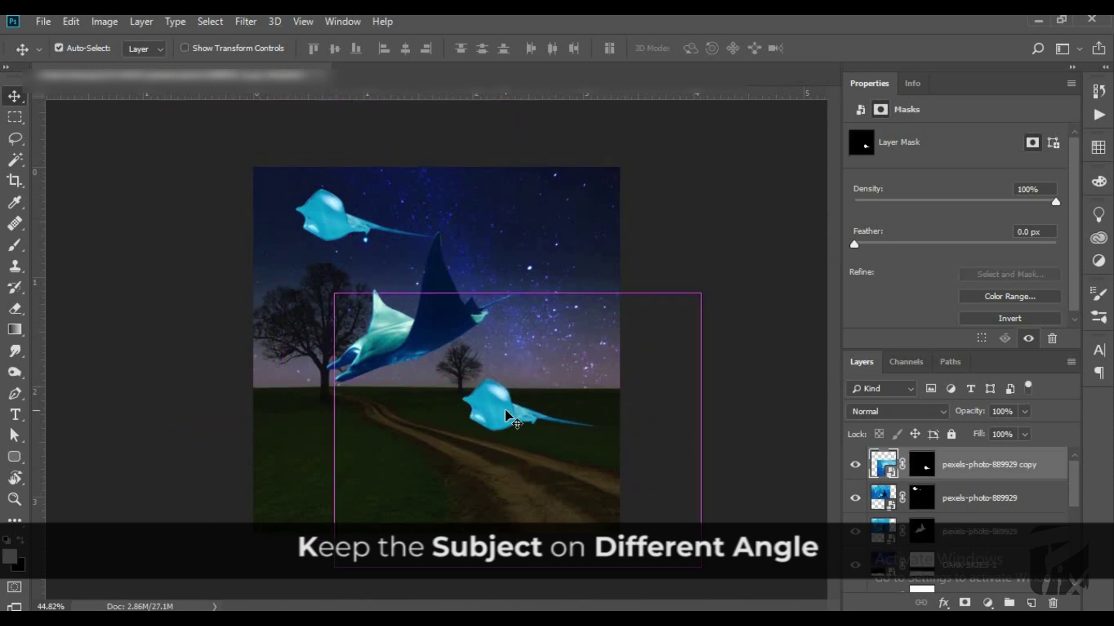
{"action": "right_click", "coordinate": [506, 412]}
{"action": "left_click", "coordinate": [527, 387]}
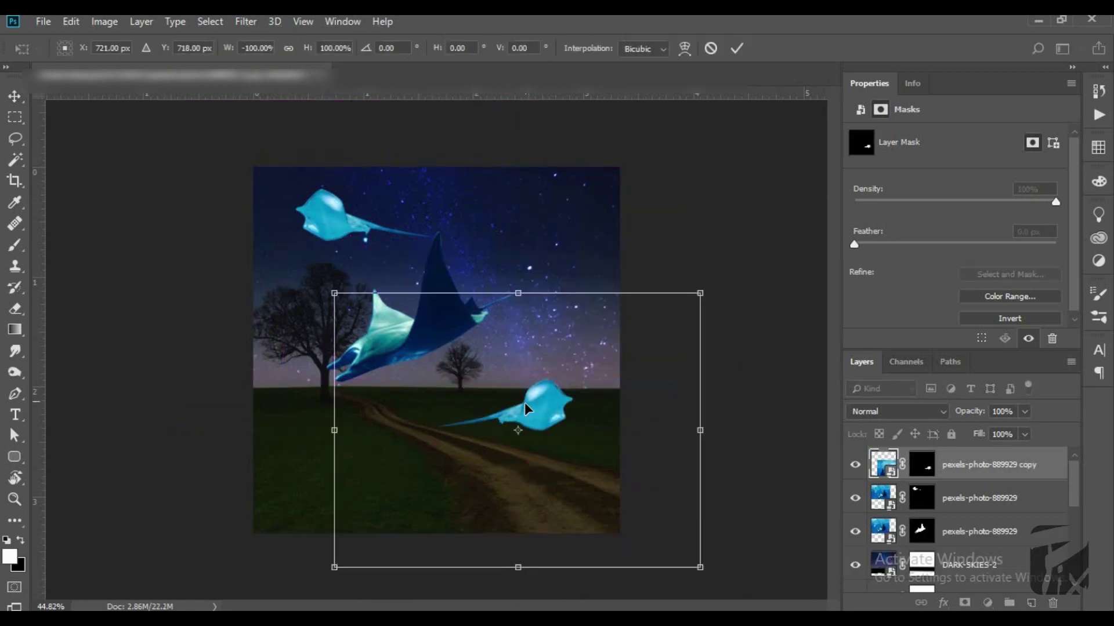
{"action": "left_click_drag", "start_coordinate": [524, 402], "coordinate": [571, 249]}
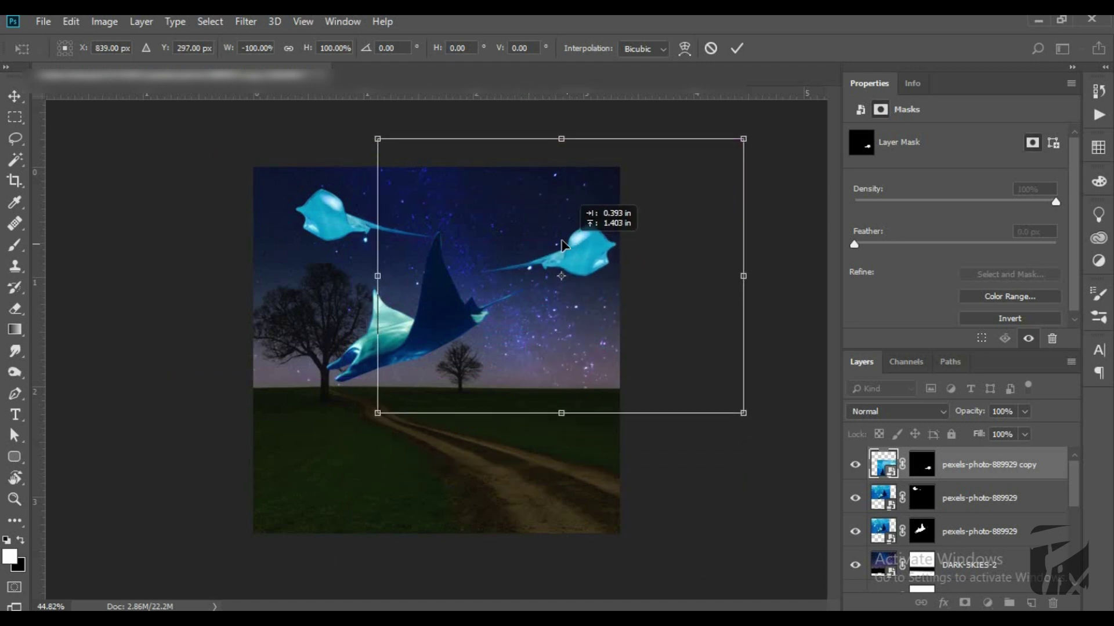
{"action": "left_click_drag", "start_coordinate": [570, 249], "coordinate": [574, 316]}
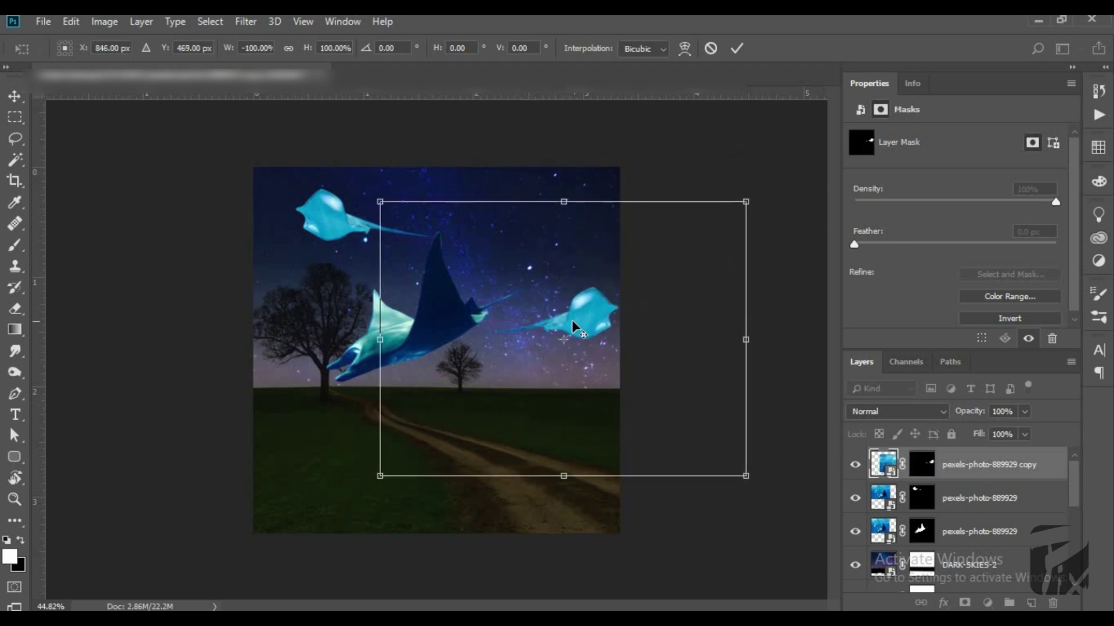
Enlarge the flipped ray to roughly 275% and commit the transform
{"action": "left_click_drag", "start_coordinate": [746, 201], "coordinate": [475, 459]}
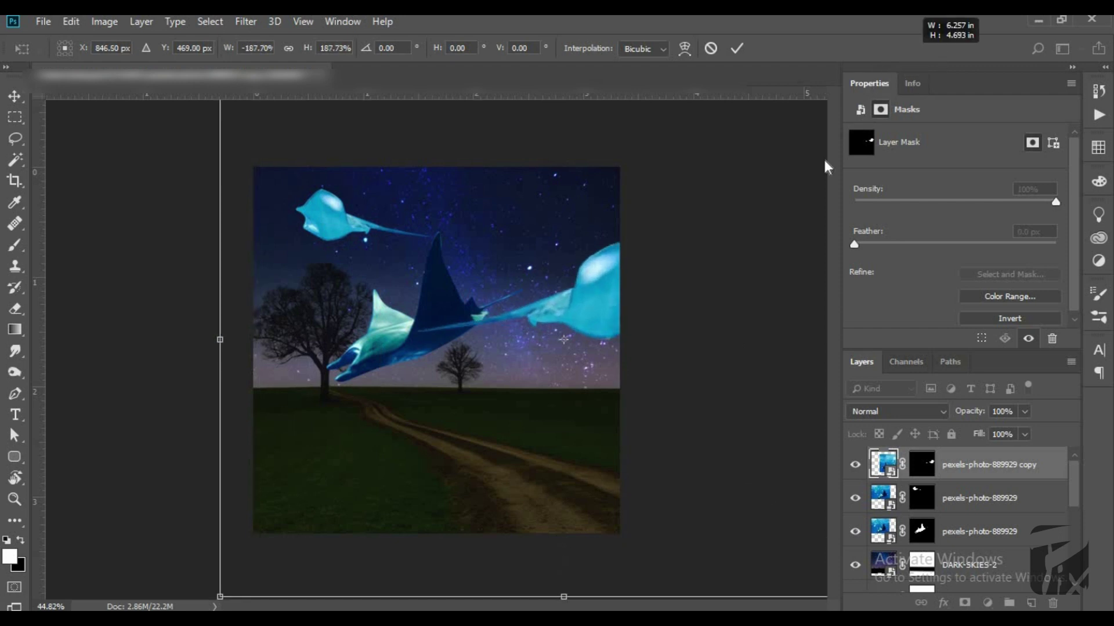
{"action": "key", "text": "ctrl+minus"}
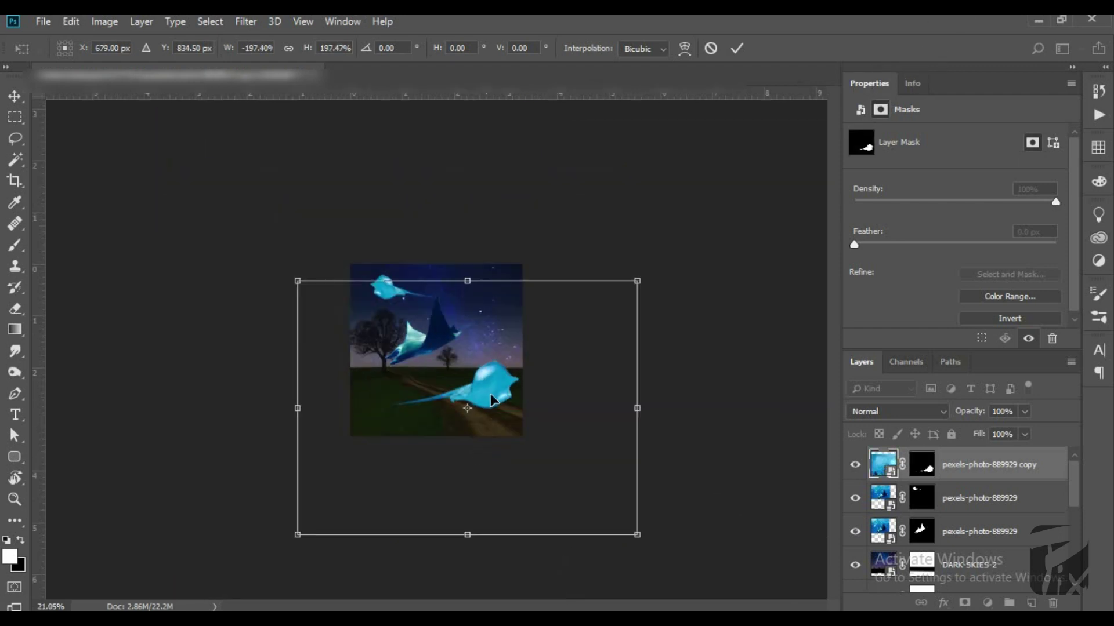
{"action": "left_click_drag", "start_coordinate": [475, 458], "coordinate": [510, 417]}
{"action": "left_click_drag", "start_coordinate": [668, 235], "coordinate": [752, 174]}
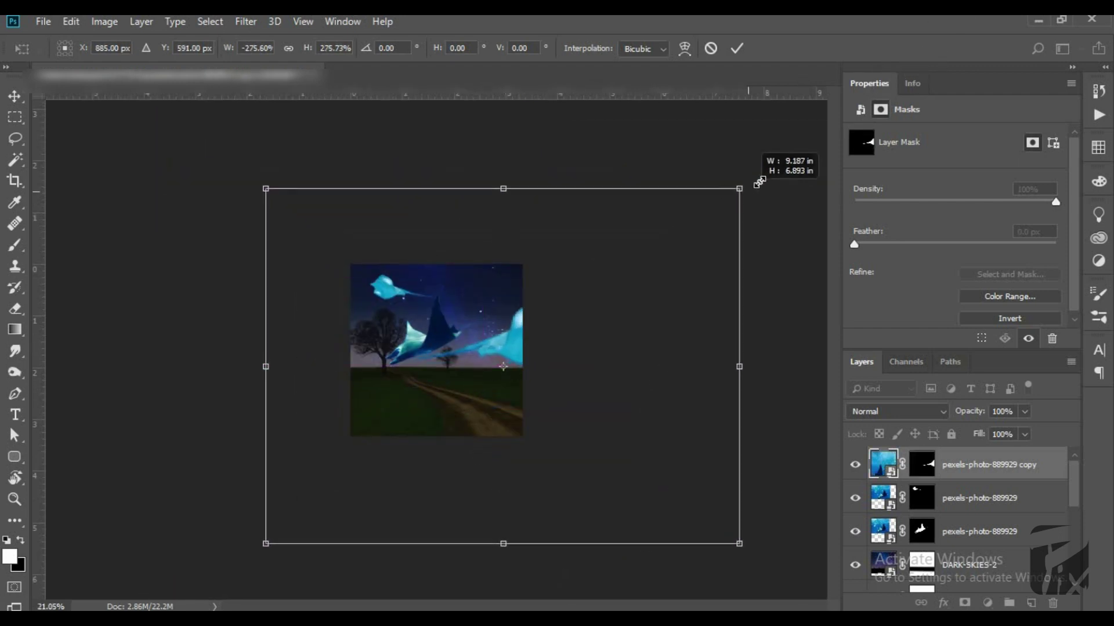
{"action": "left_click_drag", "start_coordinate": [530, 356], "coordinate": [525, 374]}
{"action": "key", "text": "Return"}
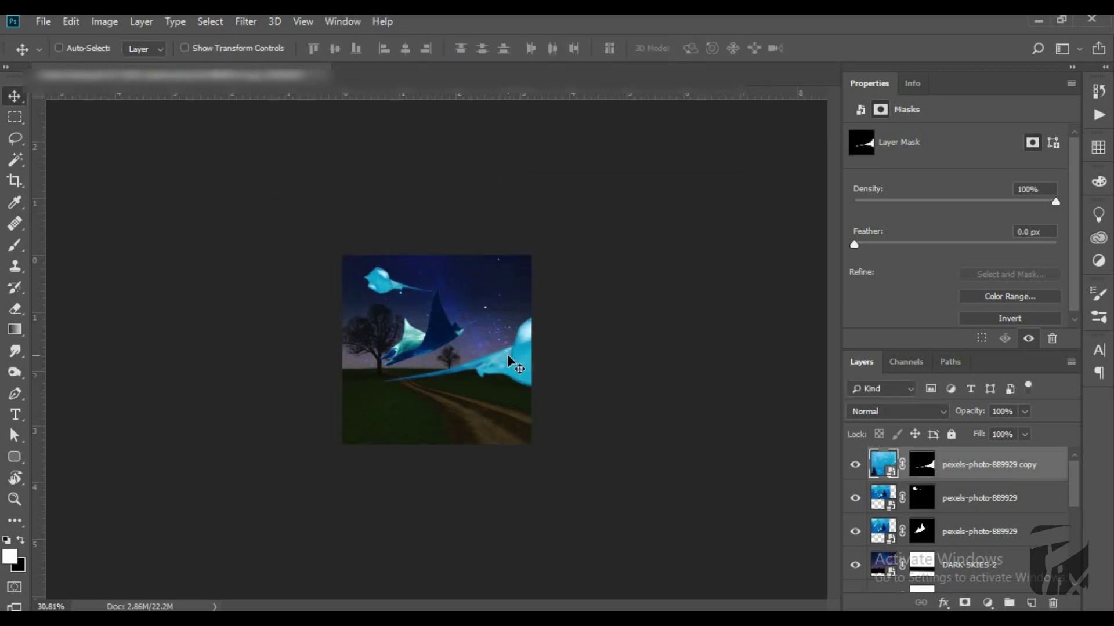
Place the big ray in the lower-right foreground and nudge the small ray upper-left
{"action": "scroll", "coordinate": [568, 382], "scroll_direction": "up", "scroll_amount": 3}
{"action": "left_click_drag", "start_coordinate": [554, 411], "coordinate": [542, 443]}
{"action": "scroll", "coordinate": [542, 443], "scroll_direction": "up", "scroll_amount": 2}
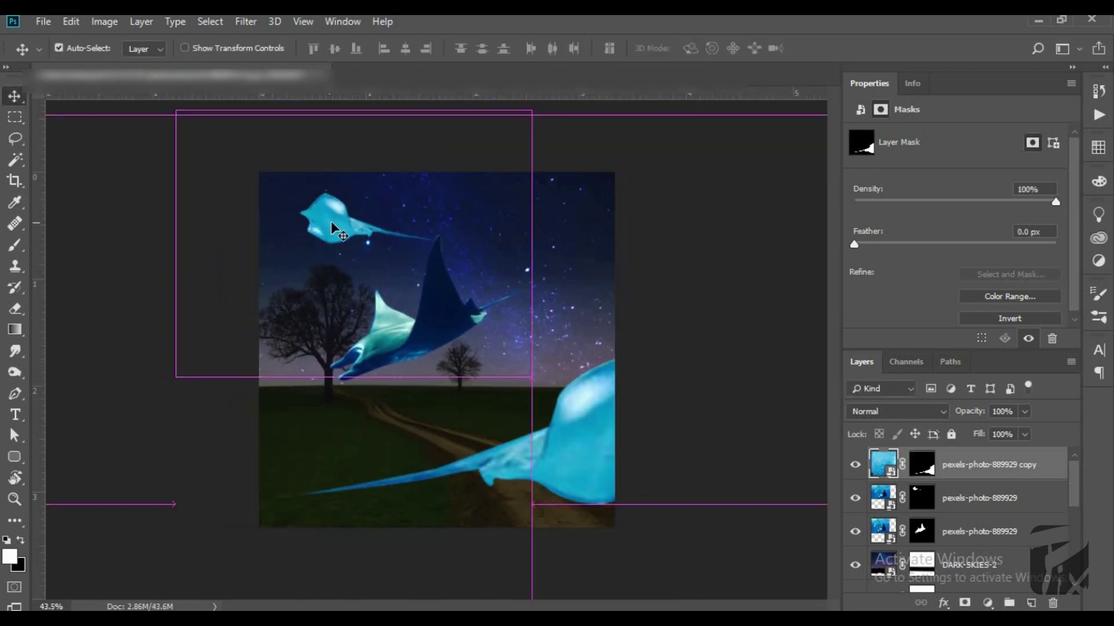
{"action": "left_click", "coordinate": [331, 221], "text": "ctrl"}
{"action": "left_click_drag", "start_coordinate": [329, 210], "coordinate": [304, 212]}
Hide the manta layers, stamp the visible night scene into a new layer, and duplicate it
{"action": "scroll", "coordinate": [410, 318], "scroll_direction": "up", "scroll_amount": 2}
{"action": "scroll", "coordinate": [954, 537], "scroll_direction": "up", "scroll_amount": 3}
{"action": "scroll", "coordinate": [954, 536], "scroll_direction": "down", "scroll_amount": 5}
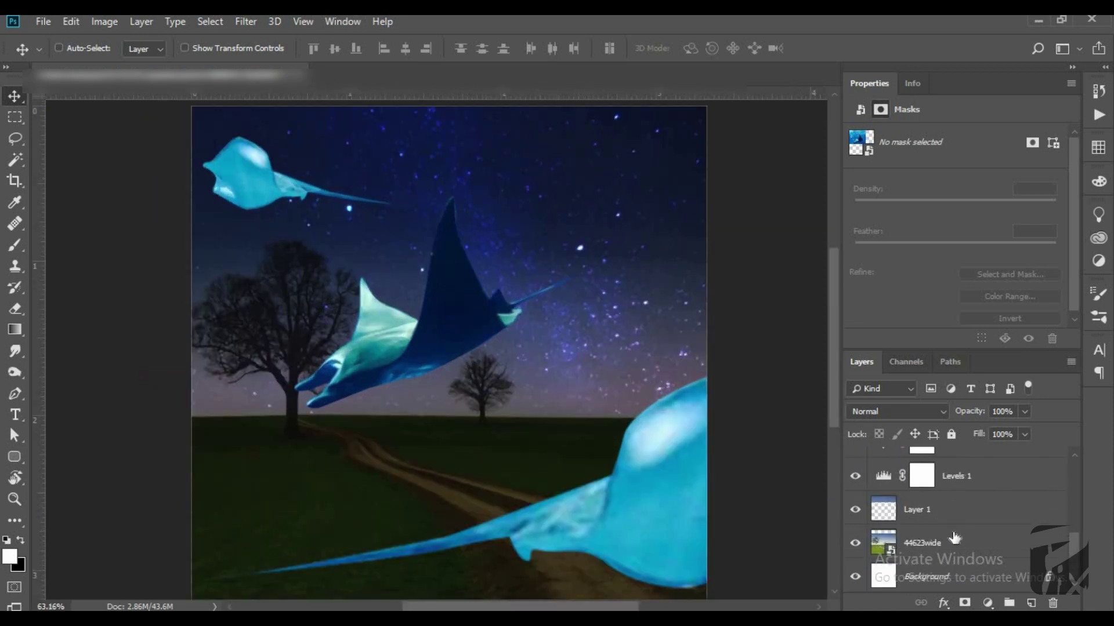
{"action": "scroll", "coordinate": [928, 533], "scroll_direction": "up", "scroll_amount": 1}
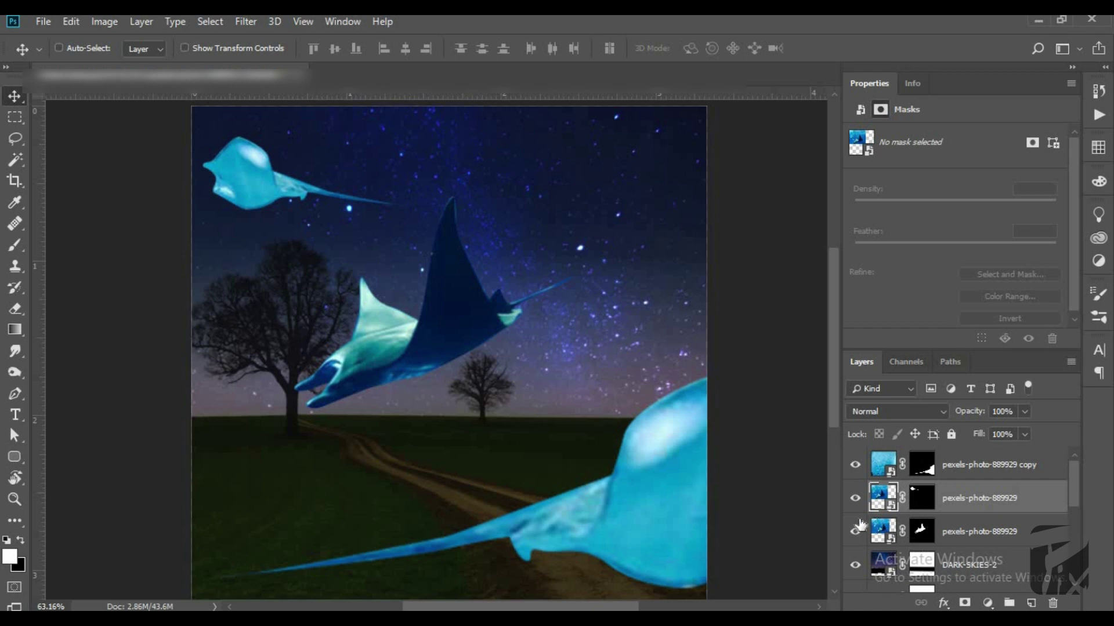
{"action": "left_click", "coordinate": [958, 566]}
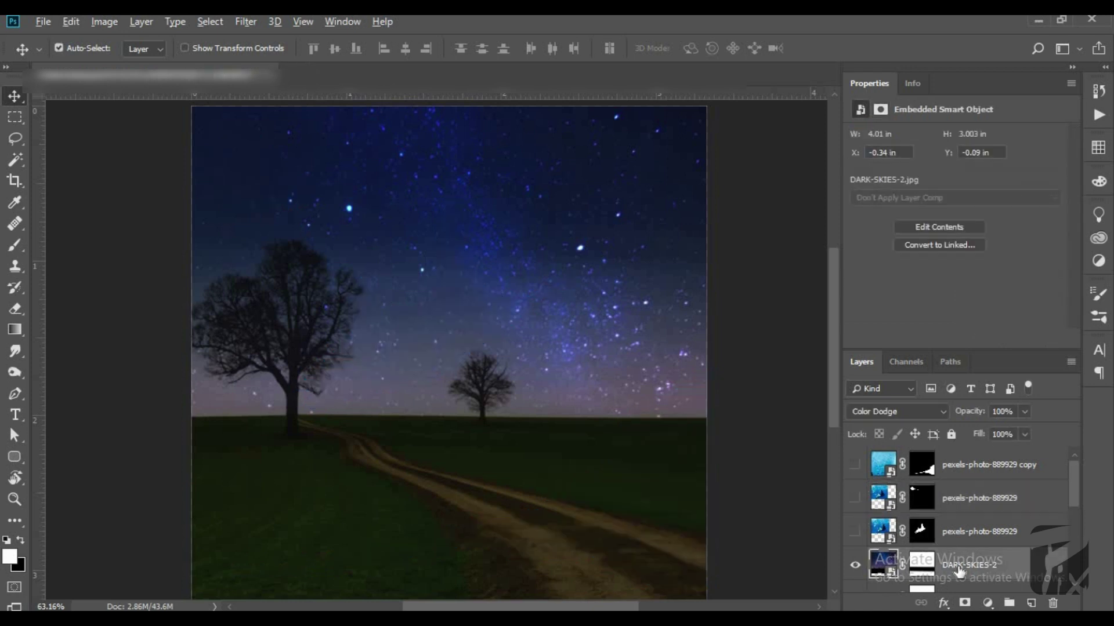
{"action": "key", "text": "ctrl+shift+alt+e"}
{"action": "scroll", "coordinate": [782, 545], "scroll_direction": "down", "scroll_amount": 3}
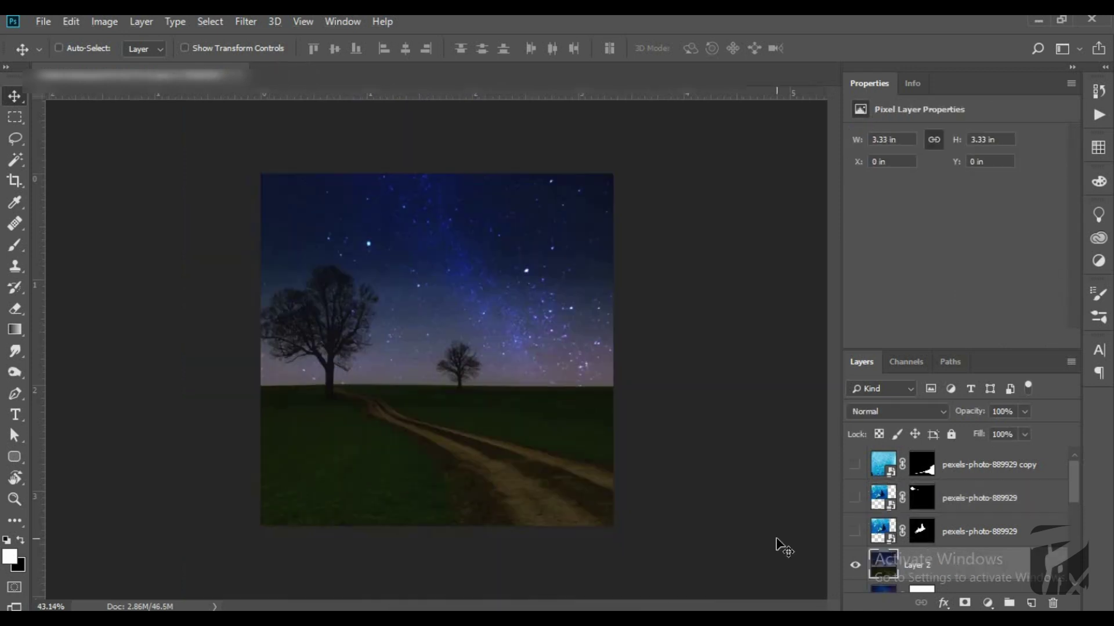
{"action": "key", "text": "ctrl+j"}
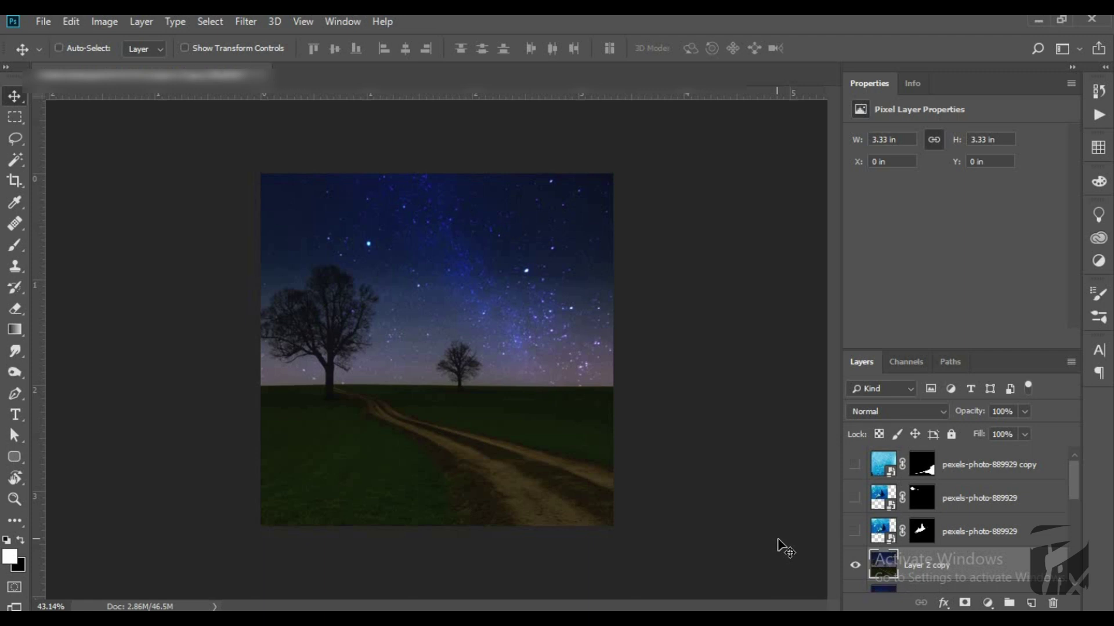
Apply a 6.8 px Gaussian Blur to the merged copy
{"action": "left_click", "coordinate": [240, 23]}
{"action": "mouse_move", "coordinate": [254, 207]}
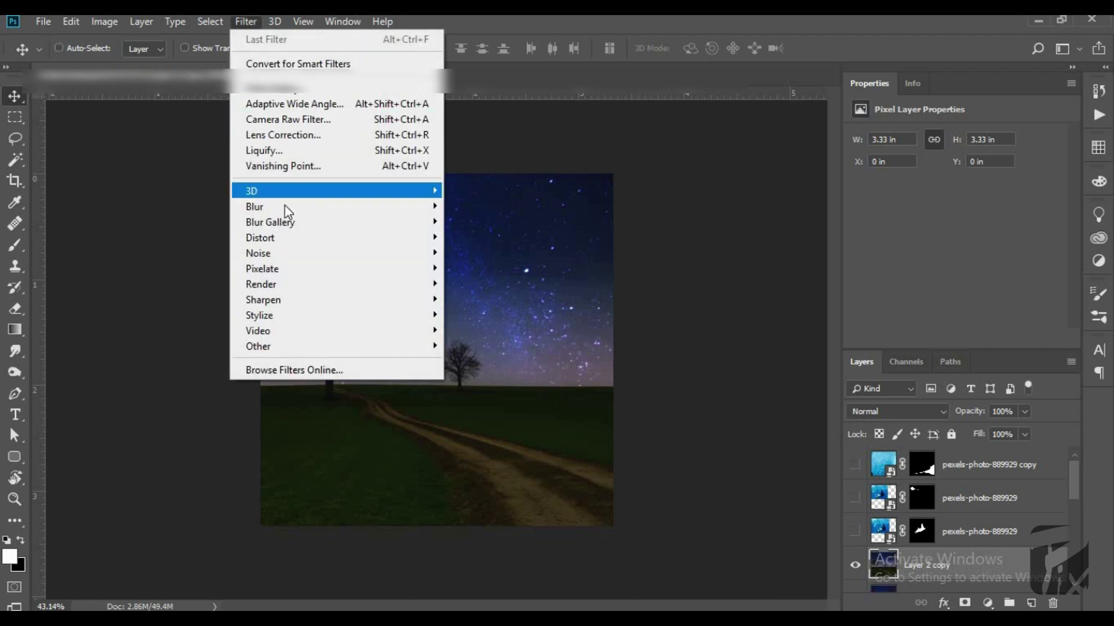
{"action": "left_click", "coordinate": [471, 267]}
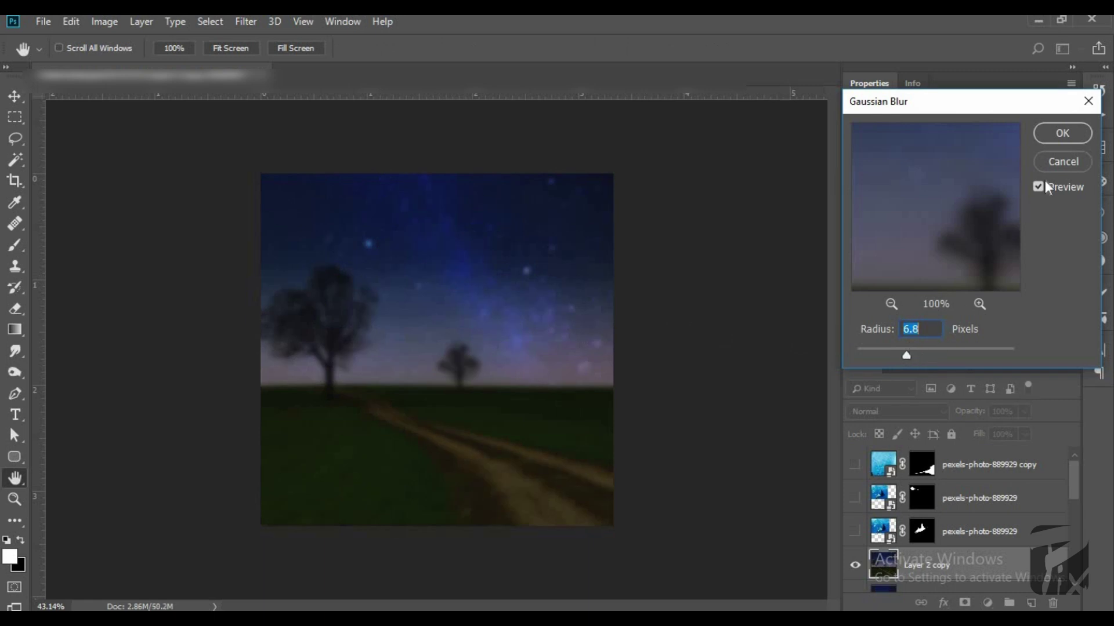
{"action": "key", "text": "Return"}
{"action": "key", "text": "v"}
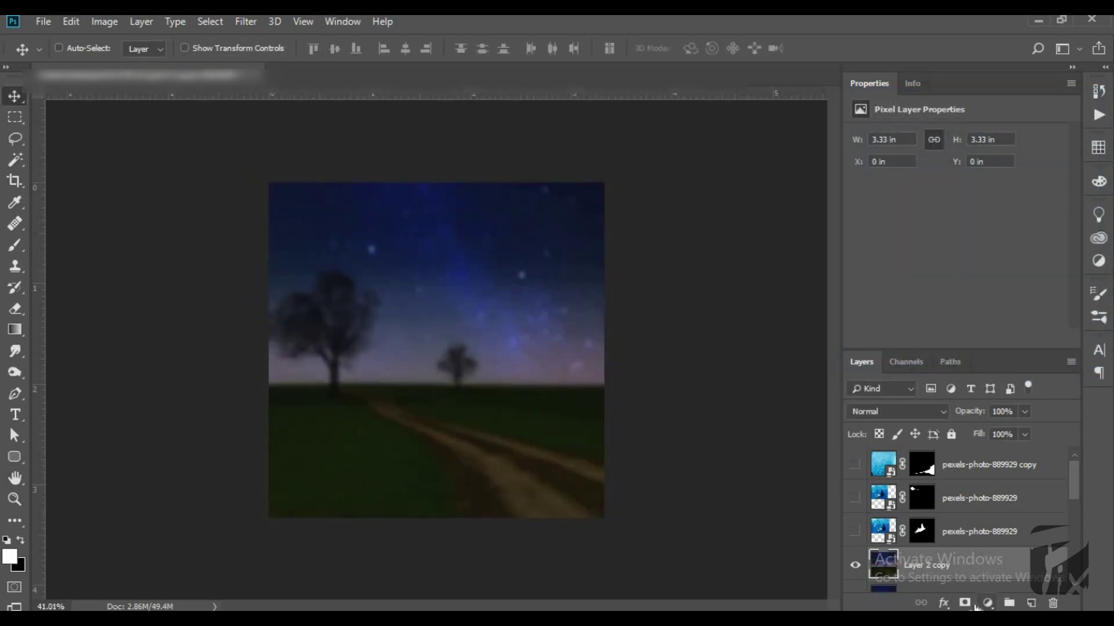
Mask the blurred copy with a reflected gradient so the horizon stays sharp
{"action": "key", "text": "ctrl+shift+m"}
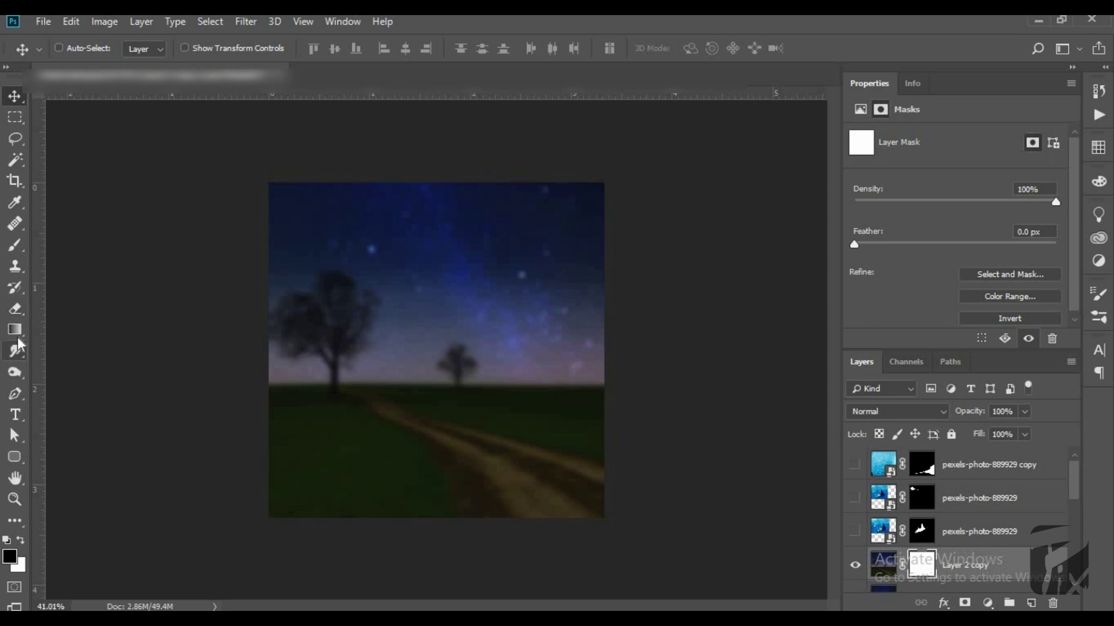
{"action": "left_click", "coordinate": [14, 329]}
{"action": "left_click", "coordinate": [214, 48]}
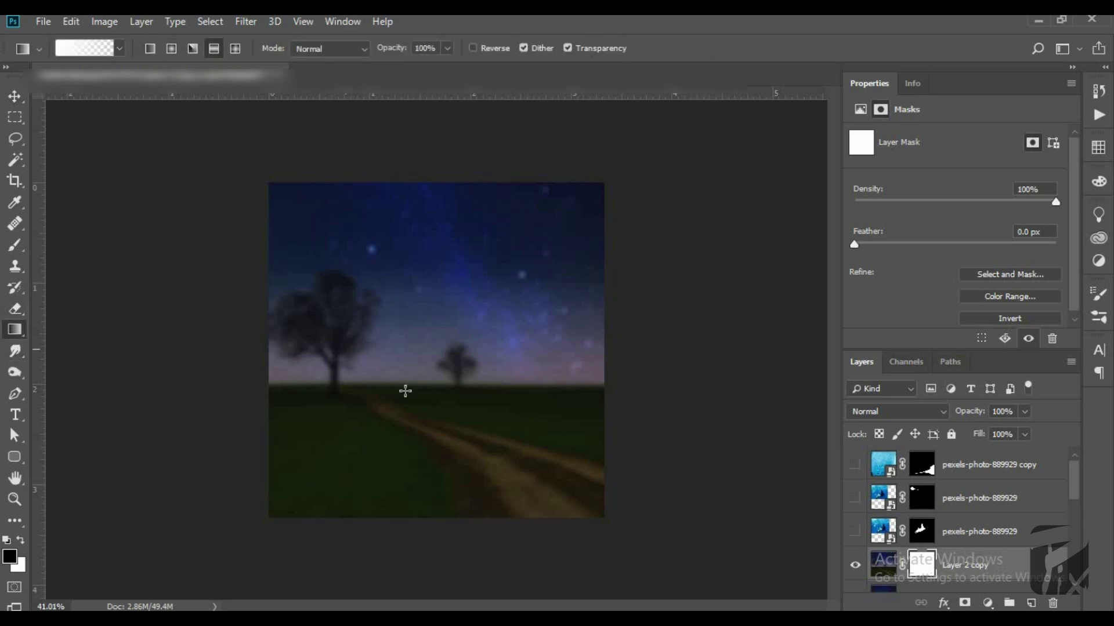
{"action": "left_click_drag", "start_coordinate": [405, 215], "coordinate": [409, 201]}
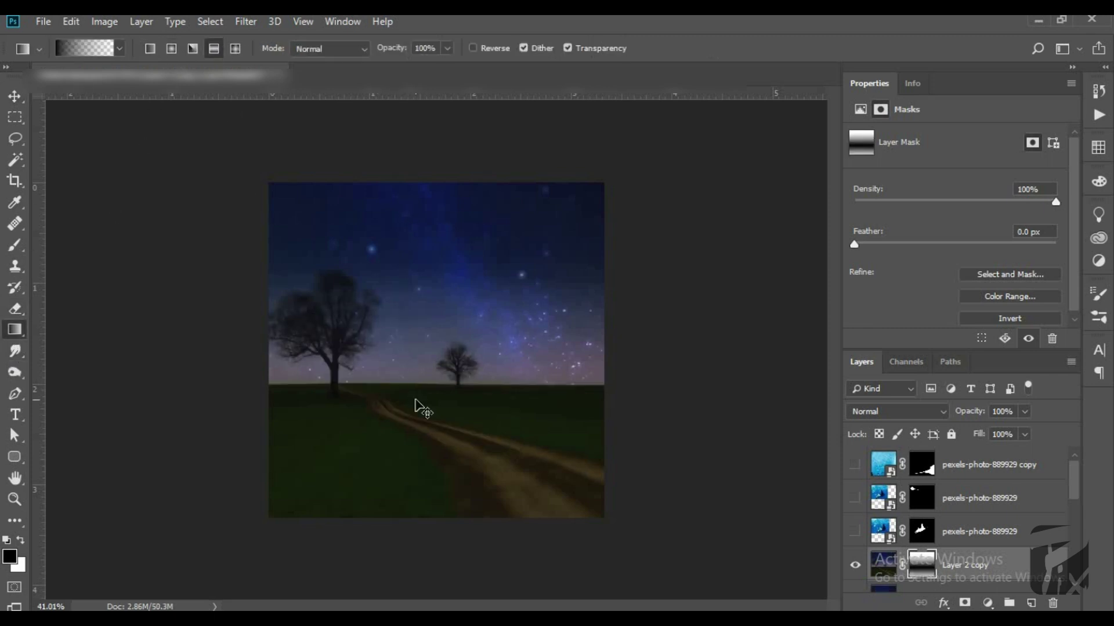
{"action": "key", "text": "ctrl+z"}
{"action": "left_click_drag", "start_coordinate": [420, 236], "coordinate": [420, 236]}
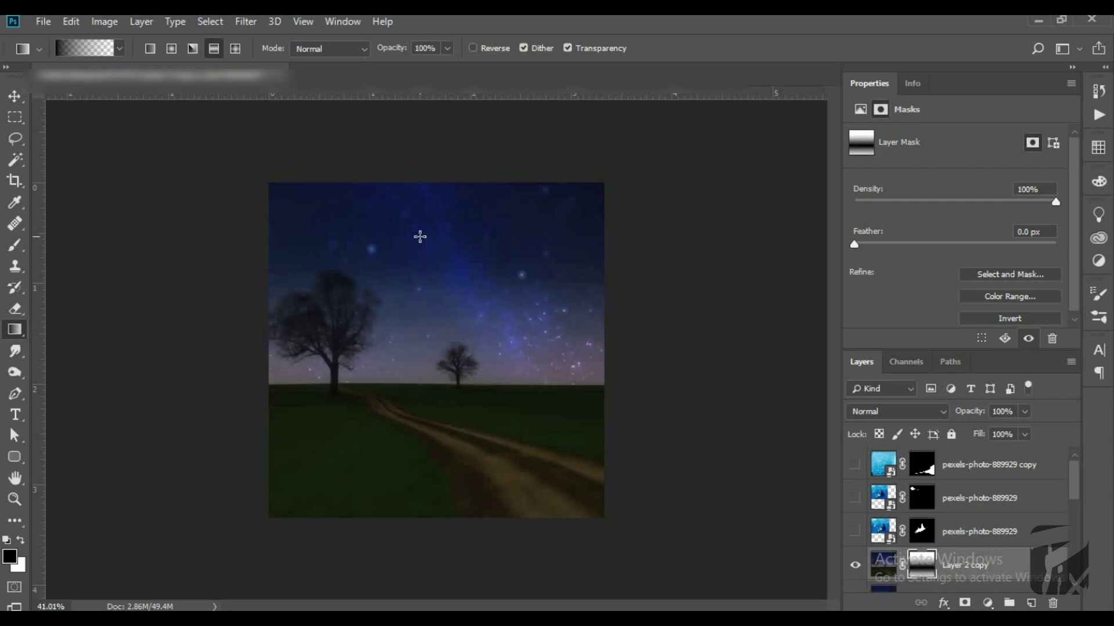
{"action": "left_click", "coordinate": [15, 100]}
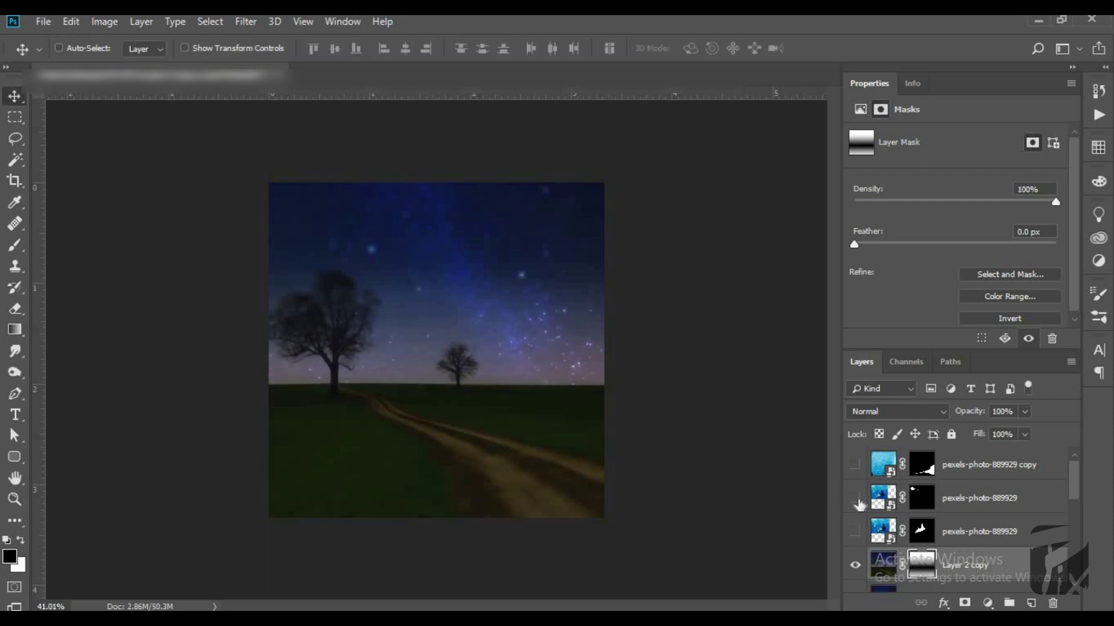
Rasterize the top ray layer and apply its layer mask
{"action": "left_click", "coordinate": [922, 535]}
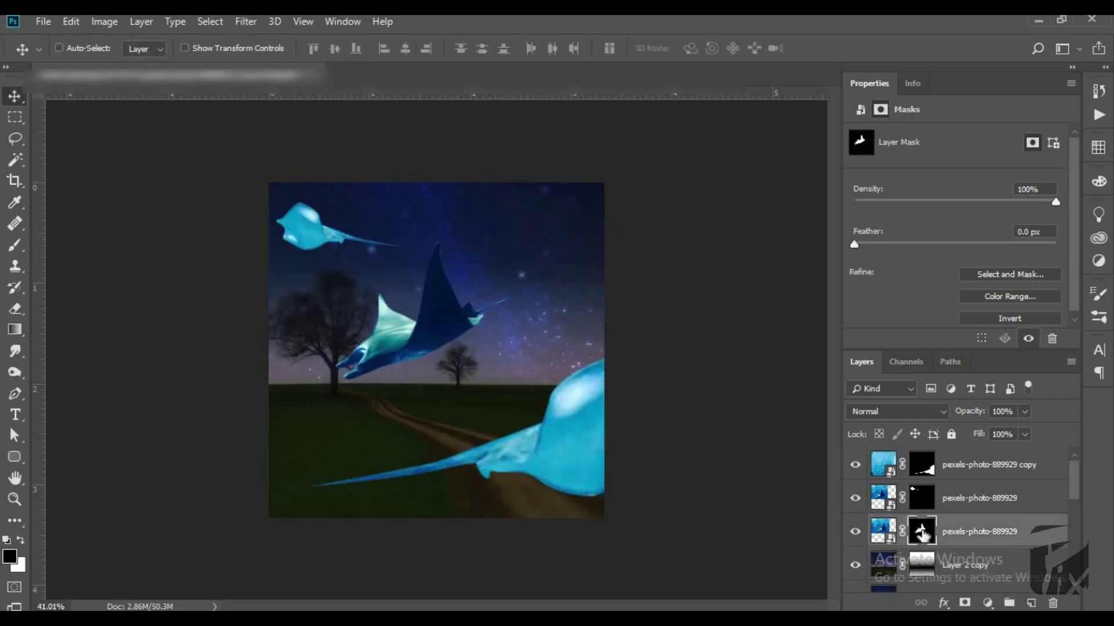
{"action": "right_click", "coordinate": [924, 467]}
{"action": "key", "text": "Escape"}
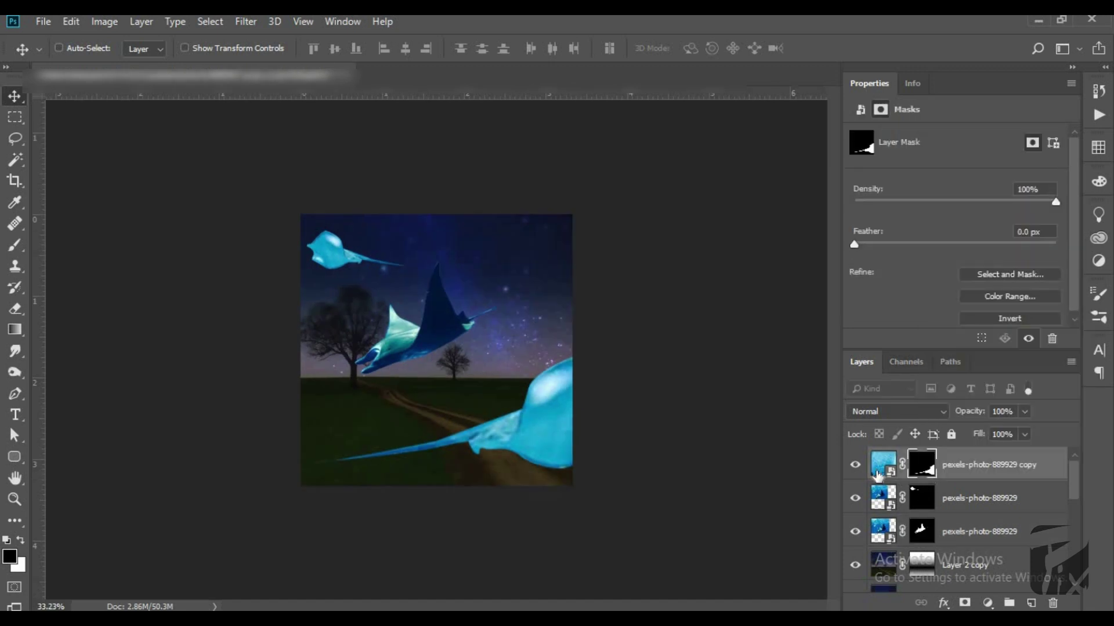
{"action": "right_click", "coordinate": [879, 467]}
{"action": "key", "text": "Escape"}
{"action": "right_click", "coordinate": [957, 466]}
{"action": "left_click", "coordinate": [824, 287]}
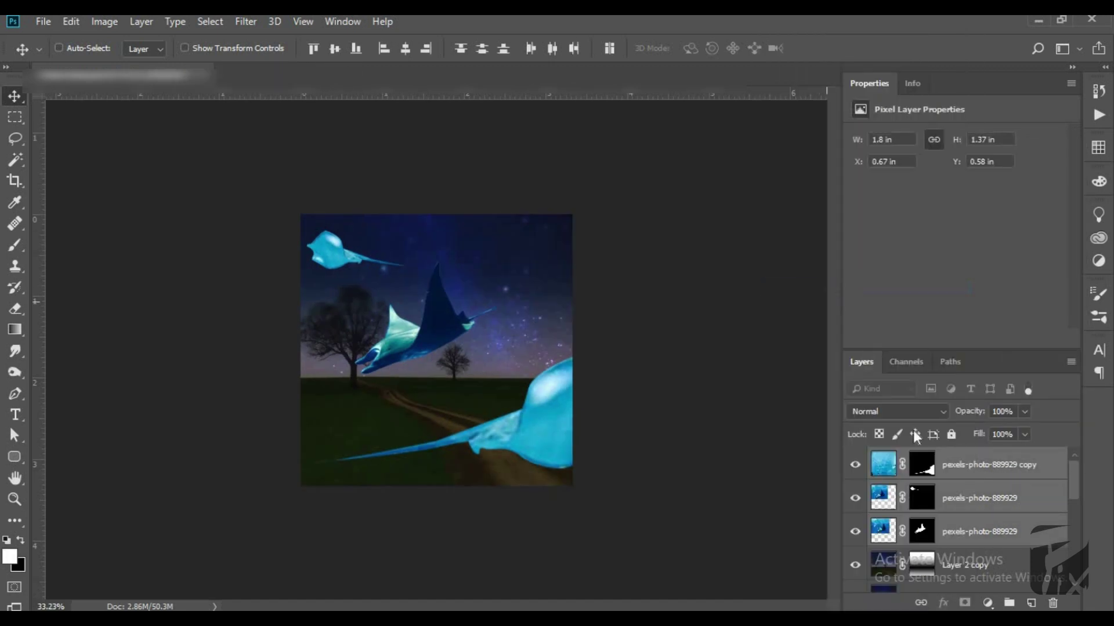
{"action": "right_click", "coordinate": [928, 456]}
{"action": "left_click", "coordinate": [980, 500]}
{"action": "key", "text": "ctrl+0"}
Apply the layer mask on the second ray layer
{"action": "left_click", "coordinate": [243, 22]}
{"action": "key", "text": "Escape"}
{"action": "scroll", "coordinate": [607, 305], "scroll_direction": "up", "scroll_amount": 2}
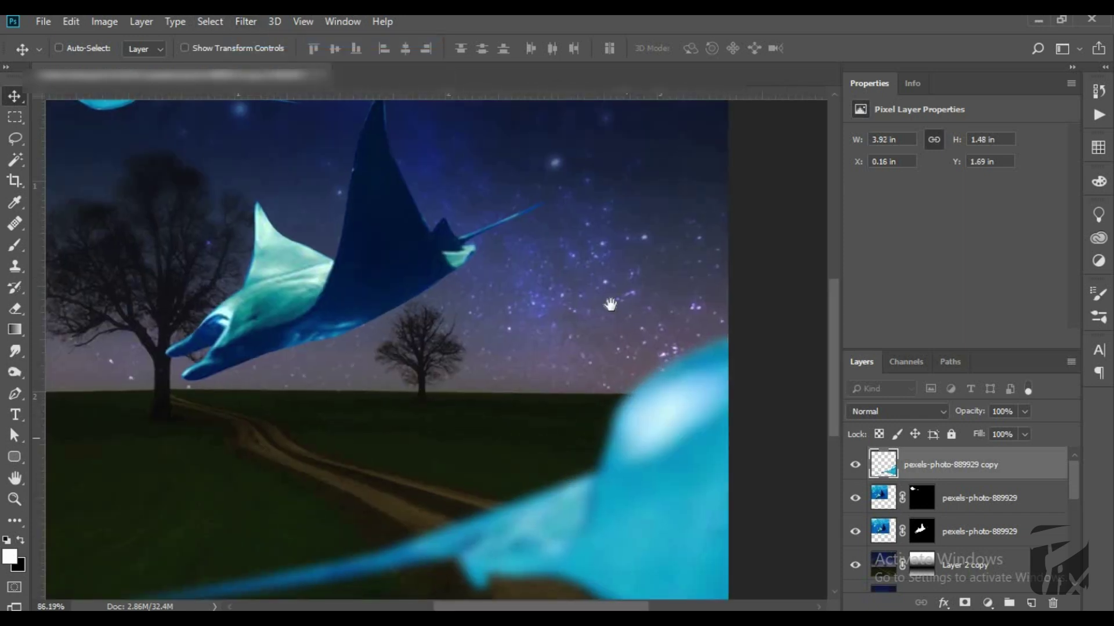
{"action": "left_click", "coordinate": [244, 22]}
{"action": "key", "text": "Escape"}
{"action": "scroll", "coordinate": [494, 391], "scroll_direction": "down", "scroll_amount": 4}
{"action": "right_click", "coordinate": [914, 498]}
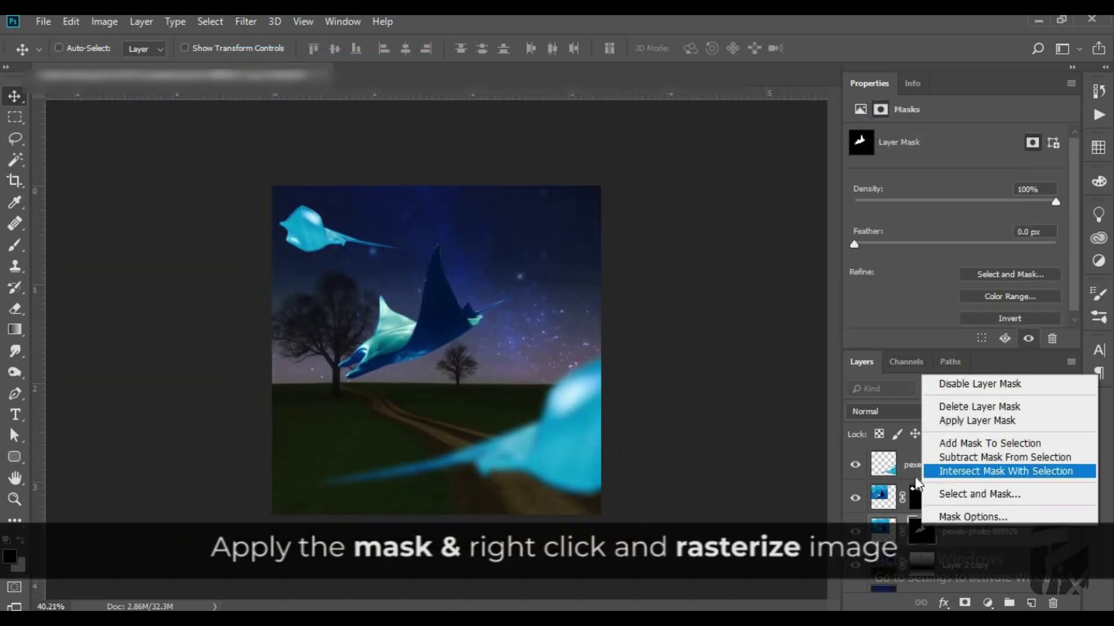
{"action": "left_click", "coordinate": [968, 401]}
{"action": "key", "text": "ctrl+0"}
Apply the third ray layer's mask and view the whole canvas
{"action": "left_click", "coordinate": [244, 22]}
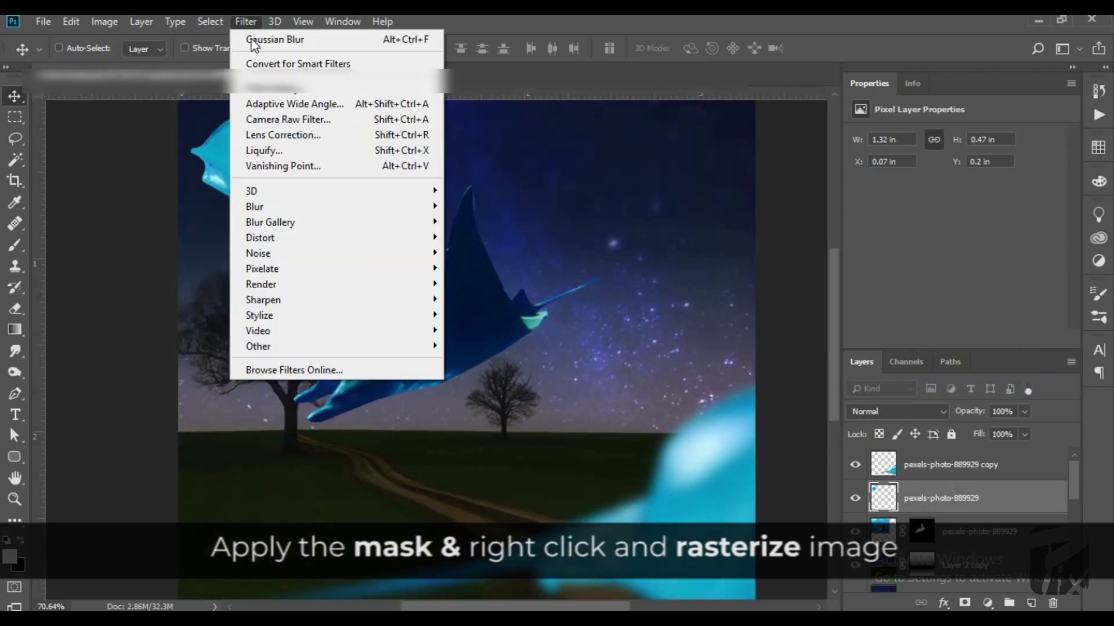
{"action": "key", "text": "Escape"}
{"action": "scroll", "coordinate": [351, 328], "scroll_direction": "down", "scroll_amount": 1}
{"action": "scroll", "coordinate": [351, 328], "scroll_direction": "up", "scroll_amount": 2}
{"action": "right_click", "coordinate": [921, 531]}
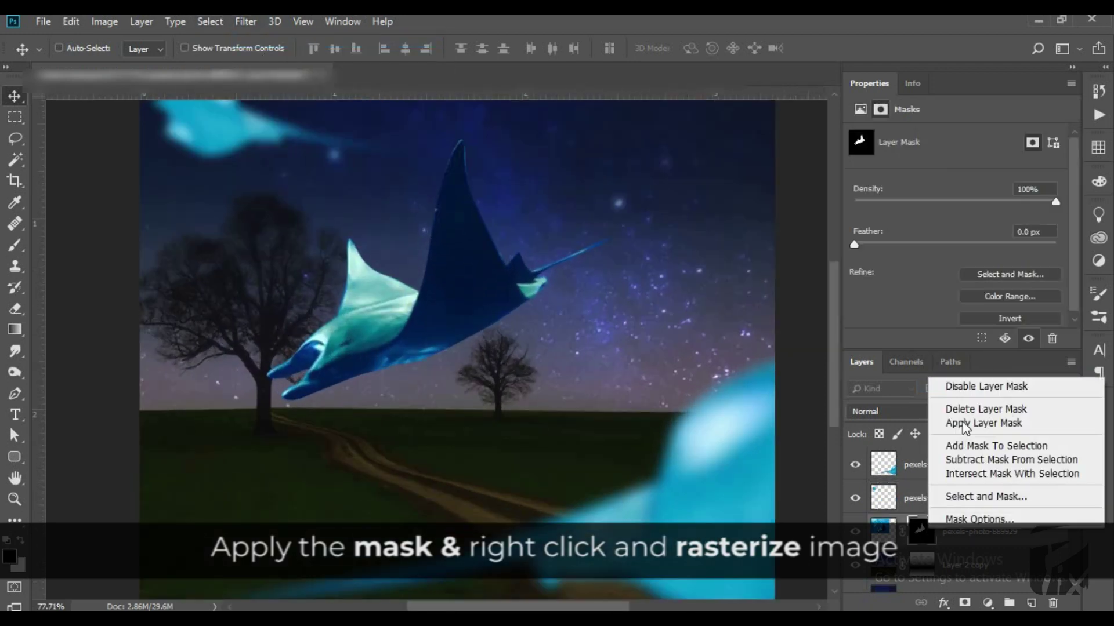
{"action": "left_click", "coordinate": [982, 423]}
{"action": "scroll", "coordinate": [410, 304], "scroll_direction": "down", "scroll_amount": 1}
{"action": "scroll", "coordinate": [311, 256], "scroll_direction": "down", "scroll_amount": 1}
{"action": "scroll", "coordinate": [392, 356], "scroll_direction": "down", "scroll_amount": 2}
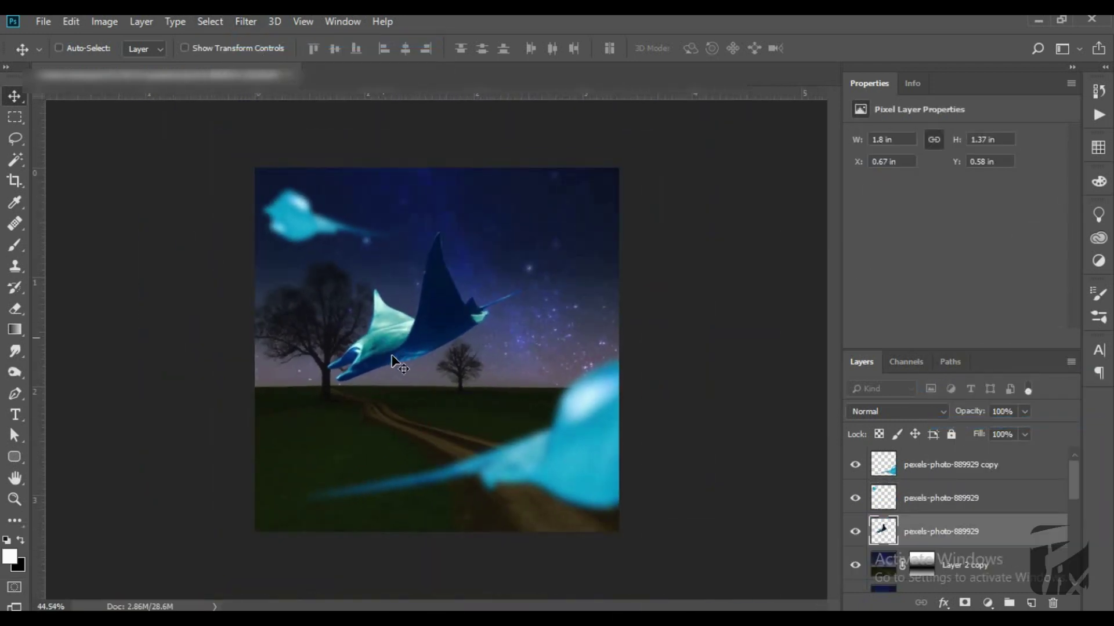
{"action": "scroll", "coordinate": [425, 389], "scroll_direction": "down", "scroll_amount": 1}
{"action": "scroll", "coordinate": [425, 389], "scroll_direction": "up", "scroll_amount": 5}
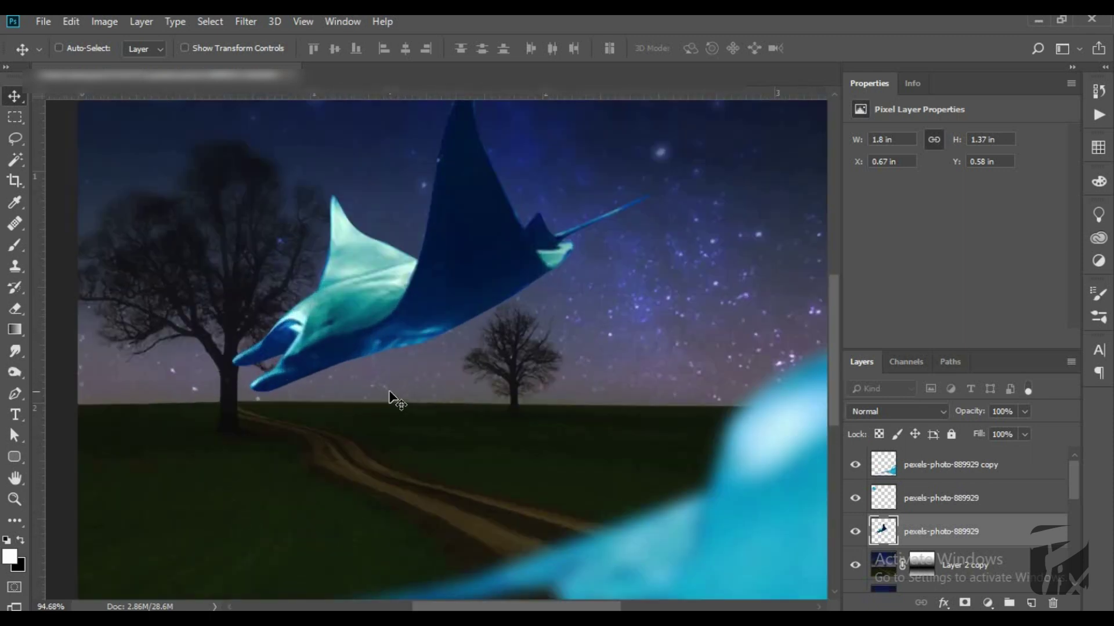
{"action": "scroll", "coordinate": [389, 399], "scroll_direction": "down", "scroll_amount": 1}
{"action": "scroll", "coordinate": [333, 299], "scroll_direction": "down", "scroll_amount": 1}
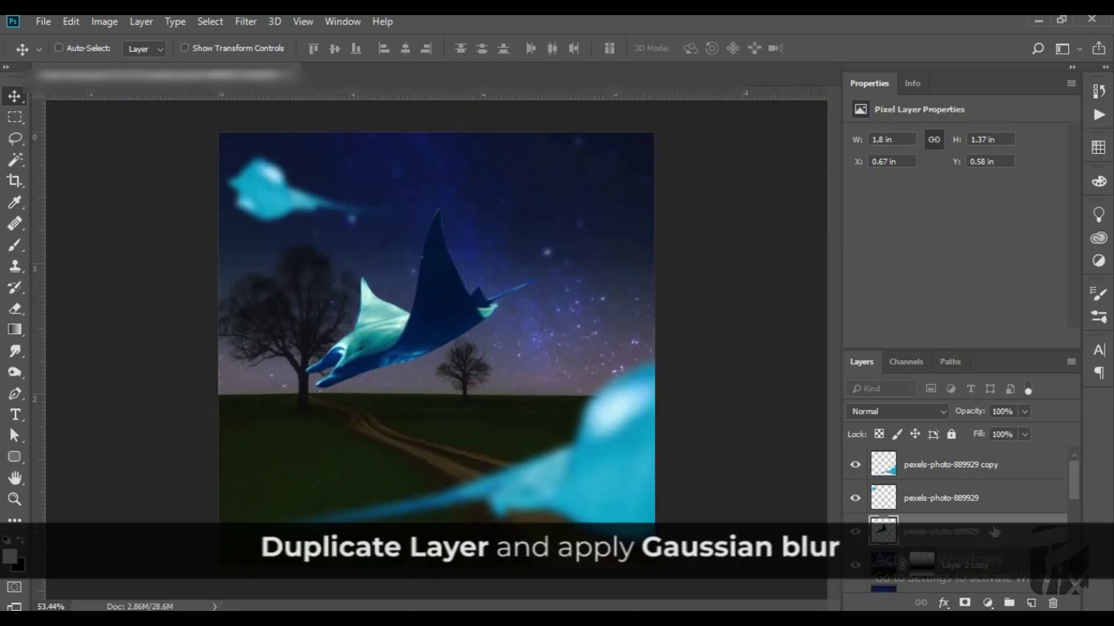
Duplicate the central manta layer as copy 2 and give it a 9.0 px Gaussian Blur
{"action": "left_click_drag", "start_coordinate": [986, 532], "coordinate": [1030, 603]}
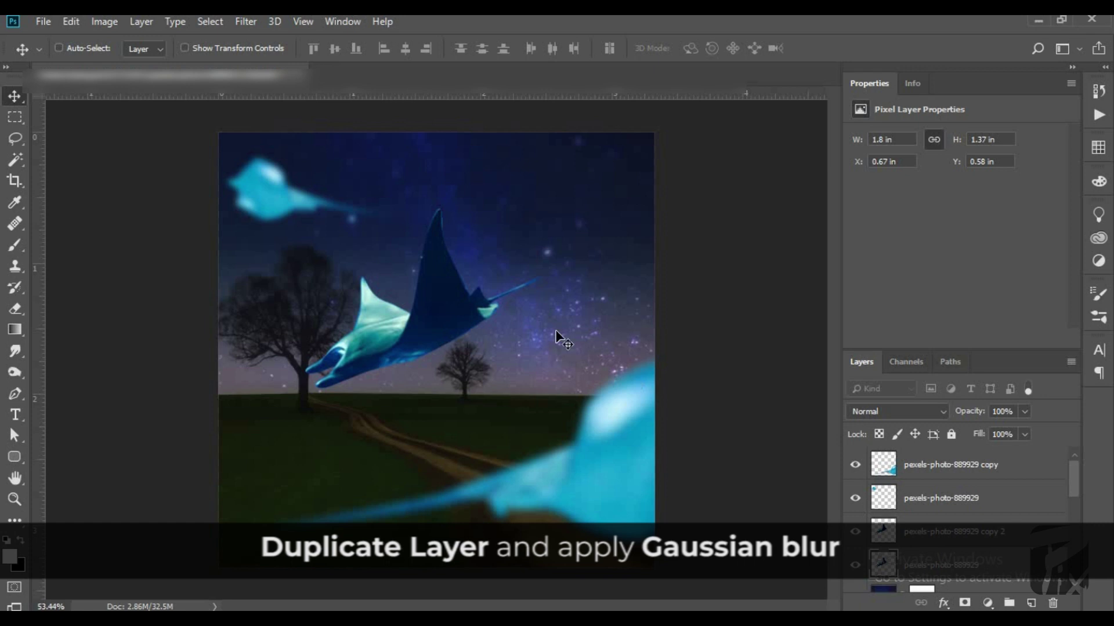
{"action": "left_click", "coordinate": [250, 26]}
{"action": "mouse_move", "coordinate": [254, 207]}
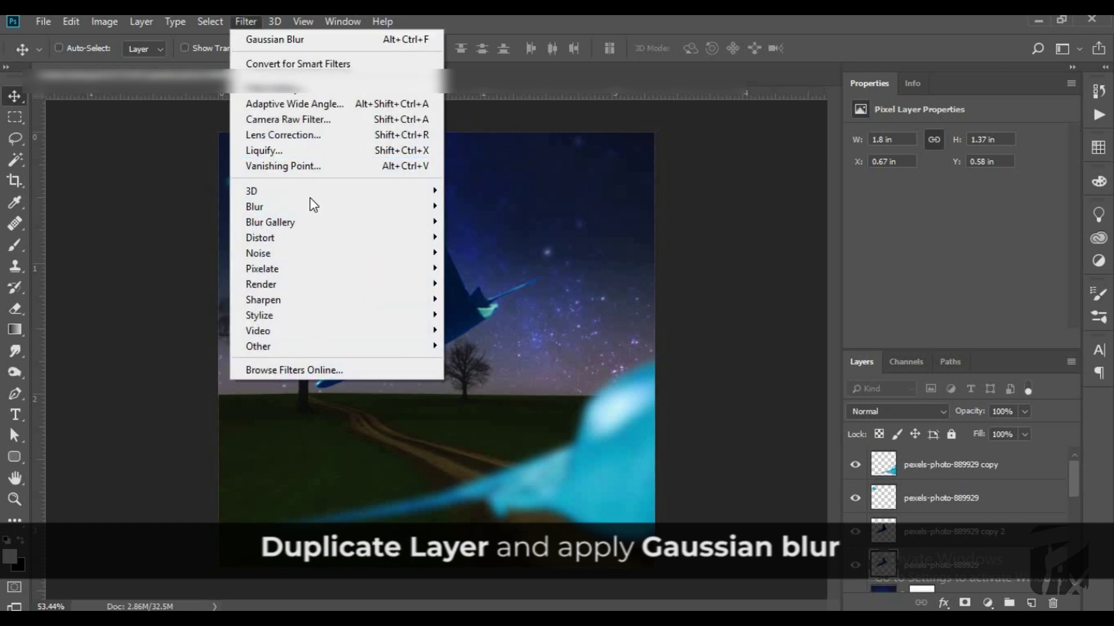
{"action": "left_click", "coordinate": [487, 268]}
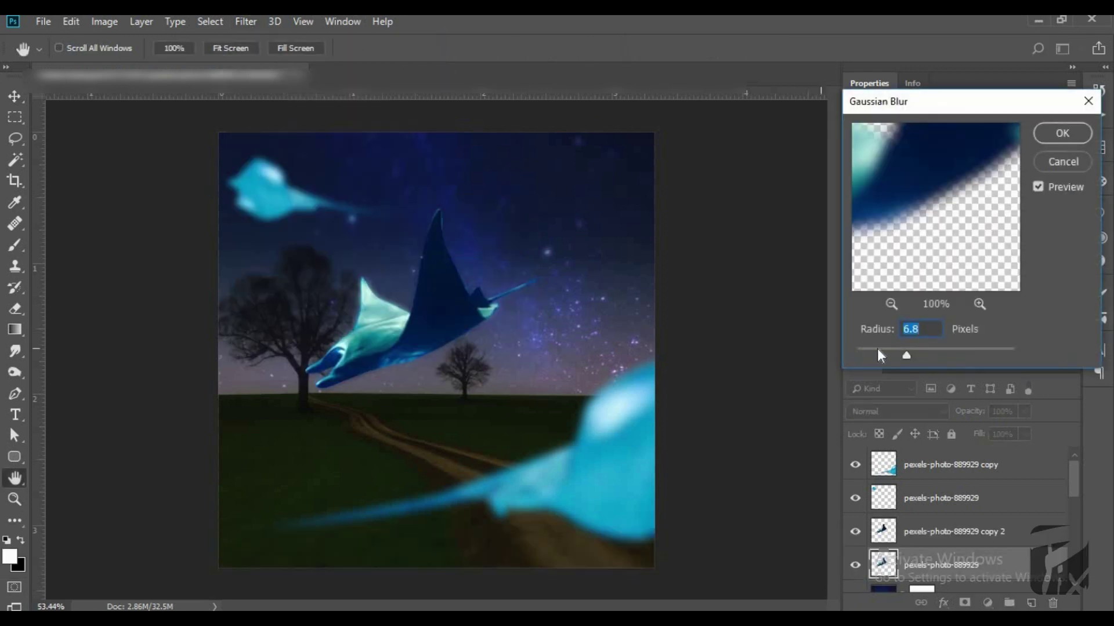
{"action": "left_click", "coordinate": [925, 350]}
{"action": "left_click_drag", "start_coordinate": [923, 350], "coordinate": [915, 353]}
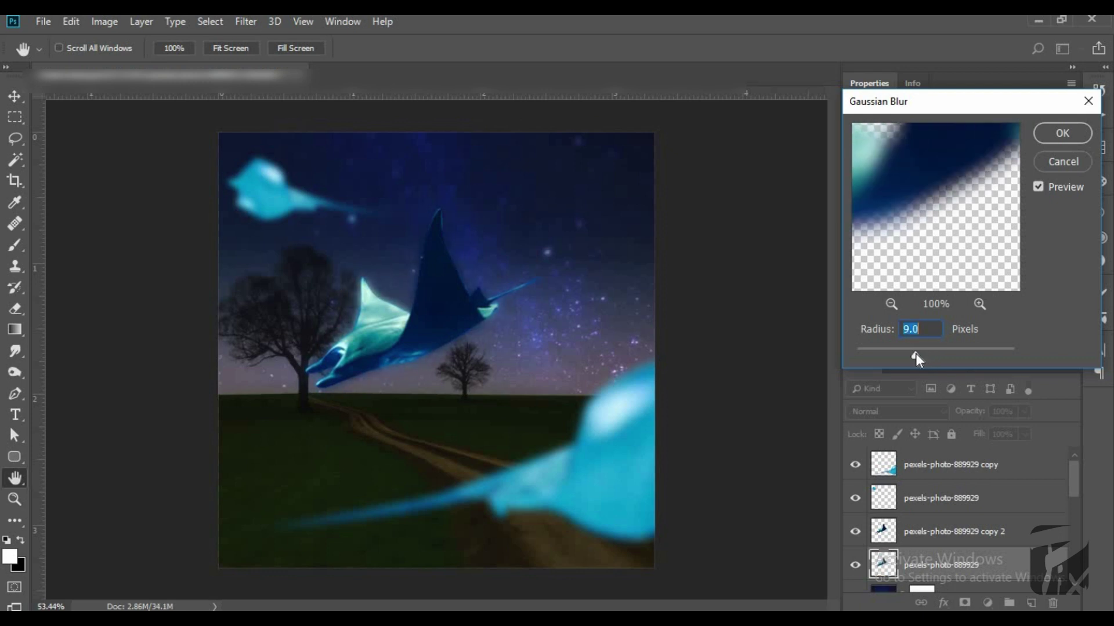
{"action": "left_click", "coordinate": [1059, 134]}
{"action": "key", "text": "v"}
{"action": "key", "text": "ctrl+0"}
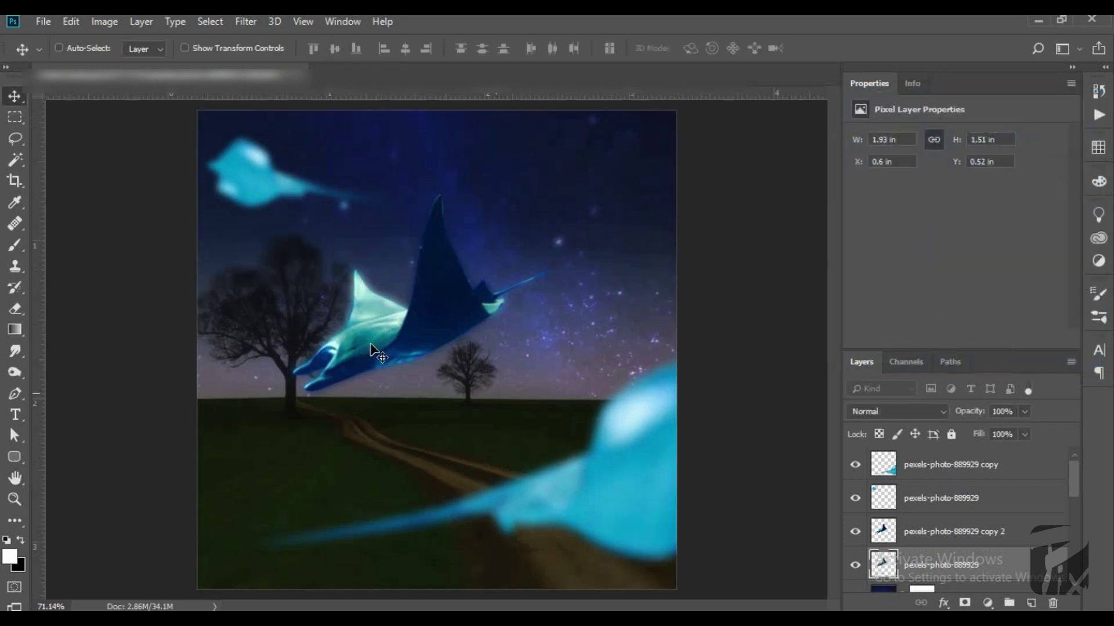
{"action": "scroll", "coordinate": [363, 348], "scroll_direction": "up", "scroll_amount": 2}
{"action": "scroll", "coordinate": [371, 345], "scroll_direction": "up", "scroll_amount": 2}
{"action": "scroll", "coordinate": [371, 345], "scroll_direction": "up", "scroll_amount": 1}
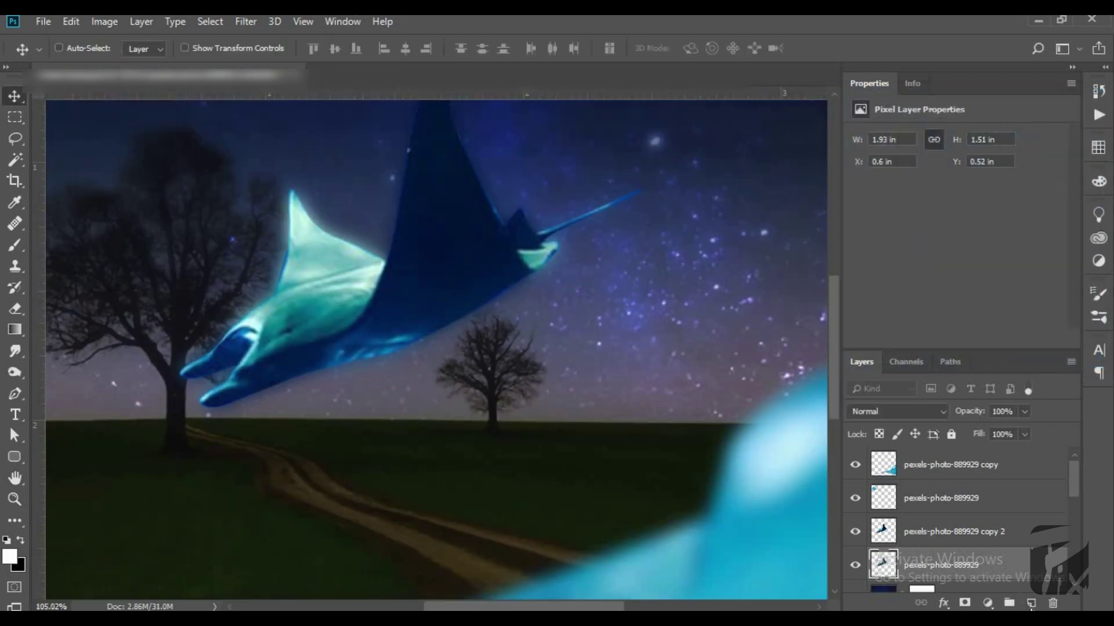
Add a new empty layer and move it above the blurred copy
{"action": "left_click", "coordinate": [1030, 603]}
{"action": "left_click_drag", "start_coordinate": [954, 557], "coordinate": [951, 532]}
{"action": "key", "text": "b"}
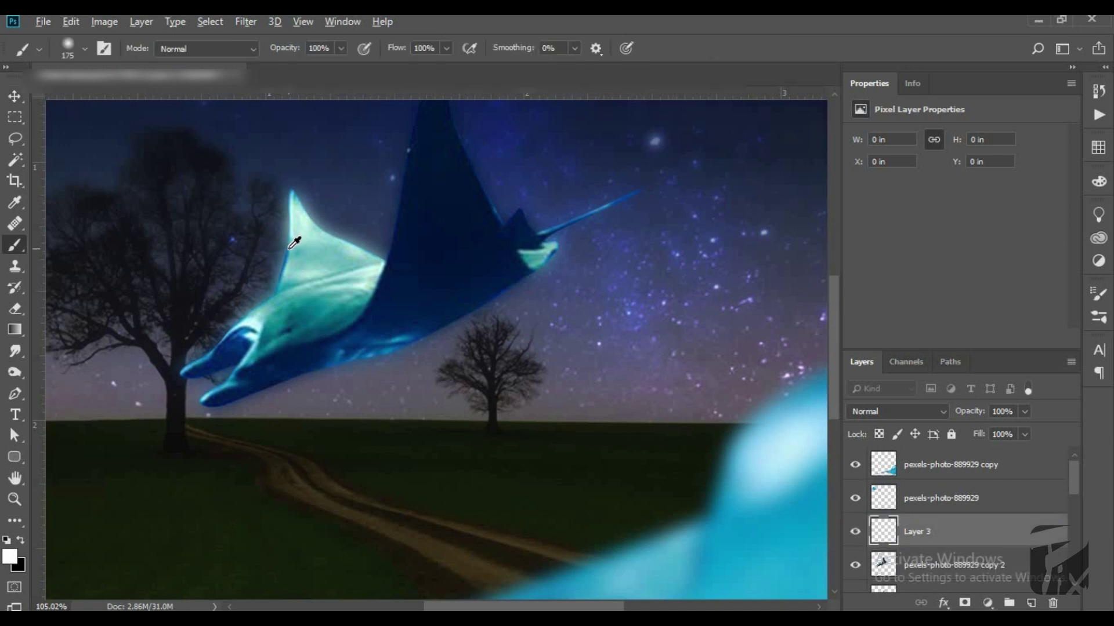
{"action": "scroll", "coordinate": [276, 242], "scroll_direction": "up", "scroll_amount": 2}
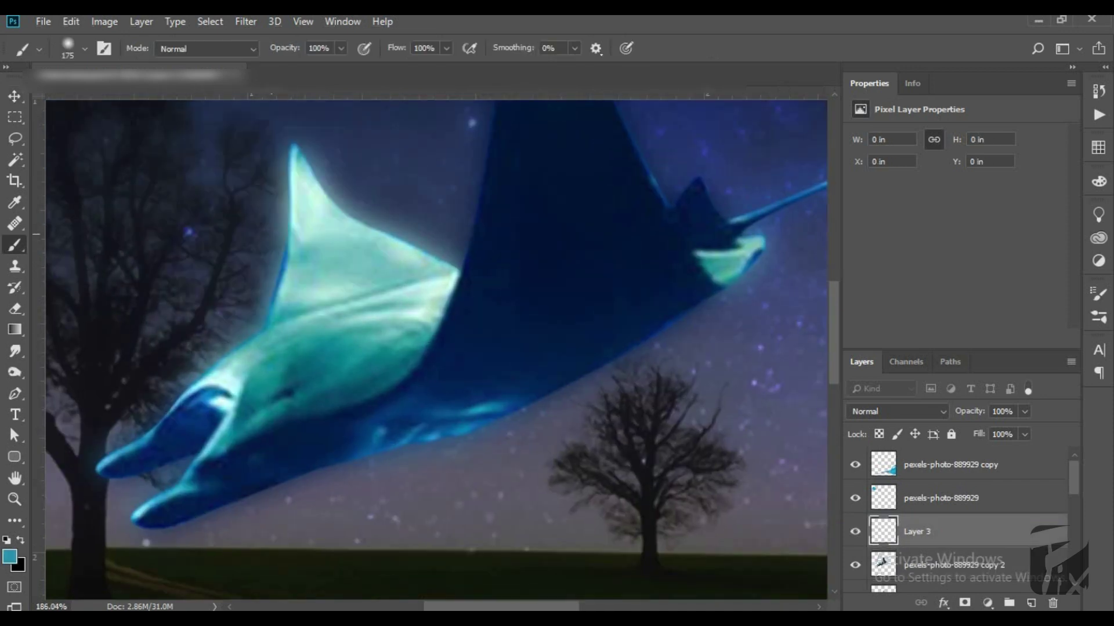
Paint a sampled cyan glow on the lower wing and fade that layer to 43% opacity
{"action": "left_click", "coordinate": [291, 213], "text": "alt"}
{"action": "left_click", "coordinate": [290, 214]}
{"action": "key", "text": "ctrl+z"}
{"action": "left_click", "coordinate": [270, 264]}
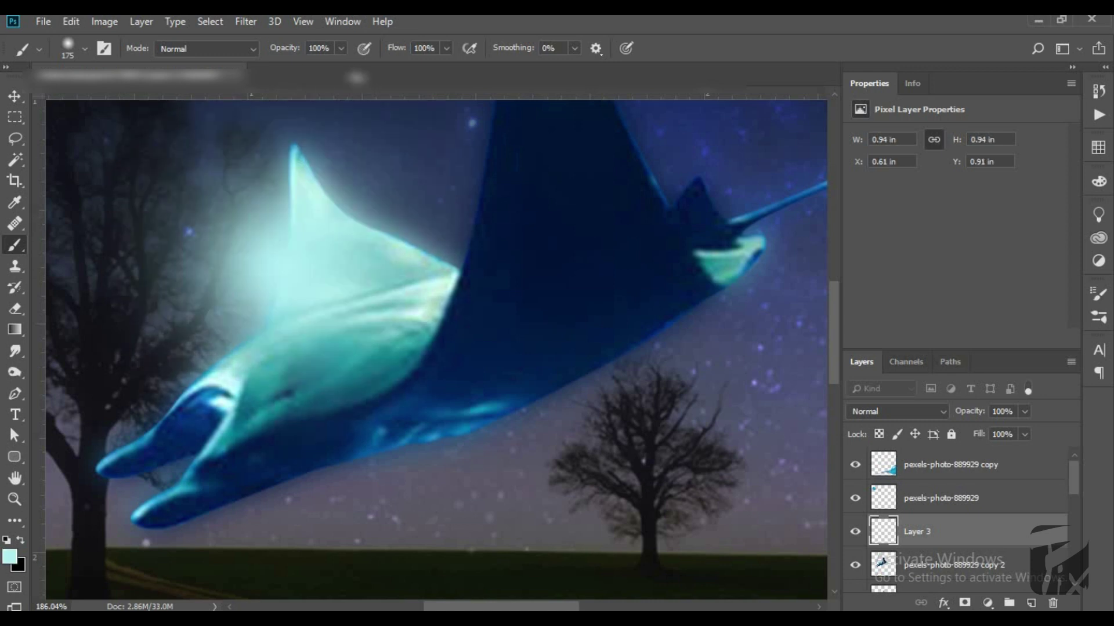
{"action": "mouse_move", "coordinate": [281, 51]}
{"action": "left_mouse_down"}
{"action": "mouse_move", "coordinate": [265, 60]}
{"action": "mouse_move", "coordinate": [431, 68]}
{"action": "left_mouse_up"}
{"action": "key", "text": "ctrl+z"}
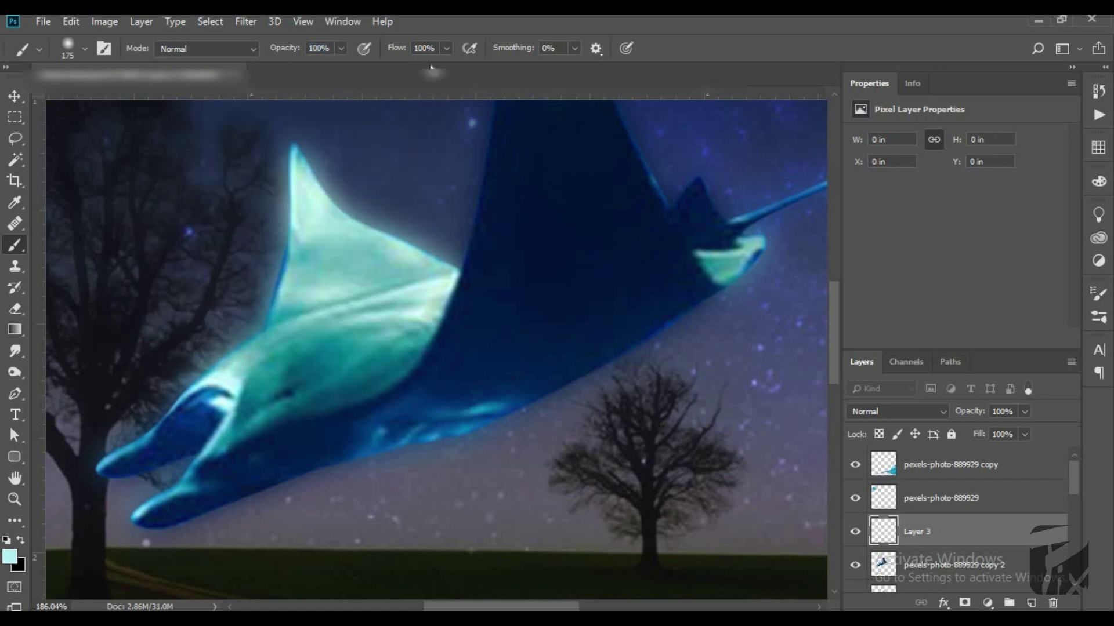
{"action": "key", "text": "ctrl+z"}
{"action": "left_click_drag", "start_coordinate": [975, 416], "coordinate": [952, 416]}
Paint a teal glow along the manta's upper wing and wingtip with a smaller brush
{"action": "scroll", "coordinate": [547, 345], "scroll_direction": "down", "scroll_amount": 3}
{"action": "left_click", "coordinate": [490, 322]}
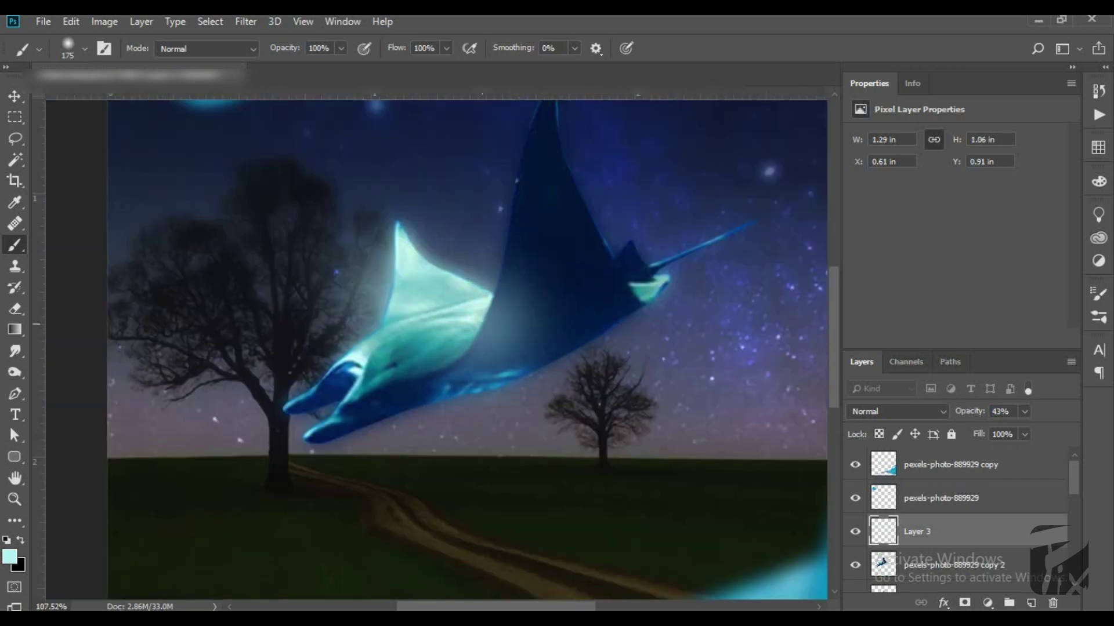
{"action": "key", "text": "ctrl+z"}
{"action": "left_click", "coordinate": [587, 224], "text": "alt"}
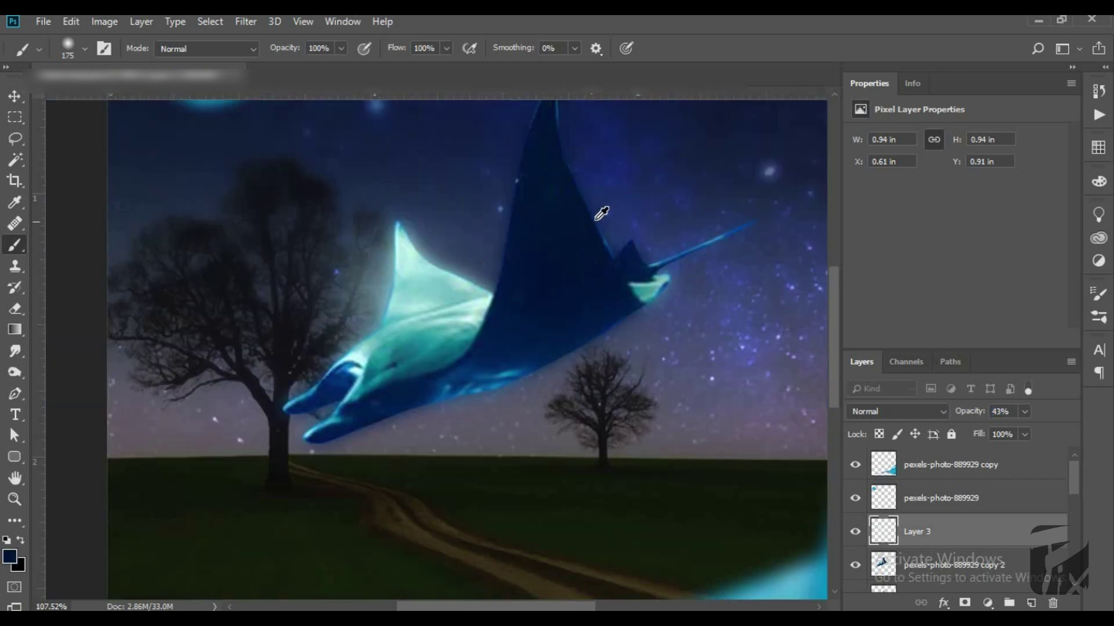
{"action": "left_click", "coordinate": [633, 283], "text": "alt"}
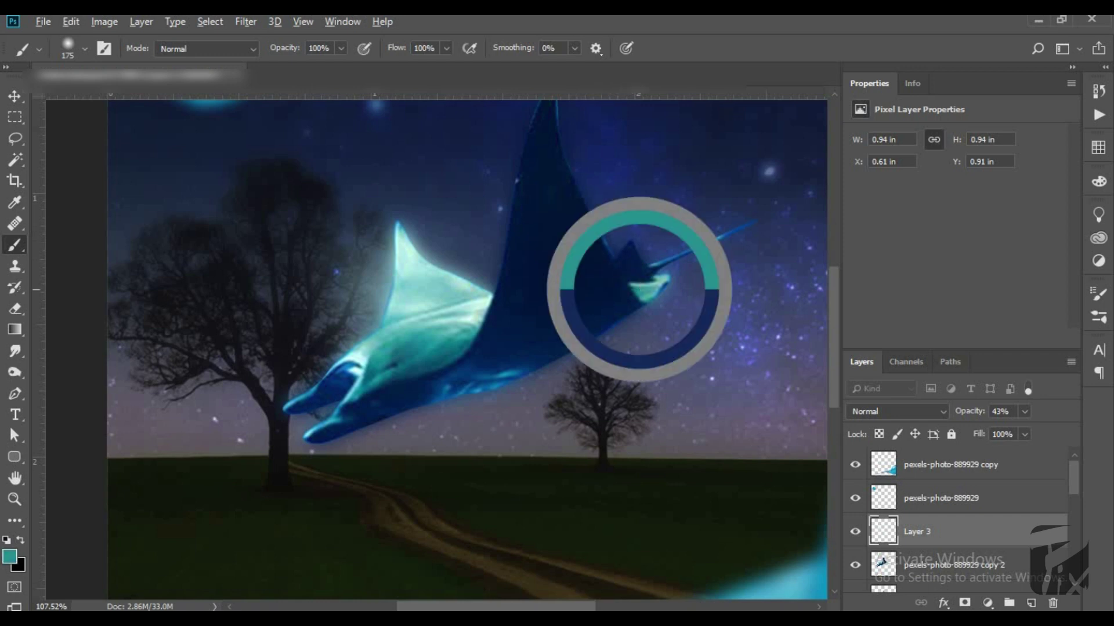
{"action": "left_click", "coordinate": [612, 251]}
{"action": "key", "text": "ctrl+z"}
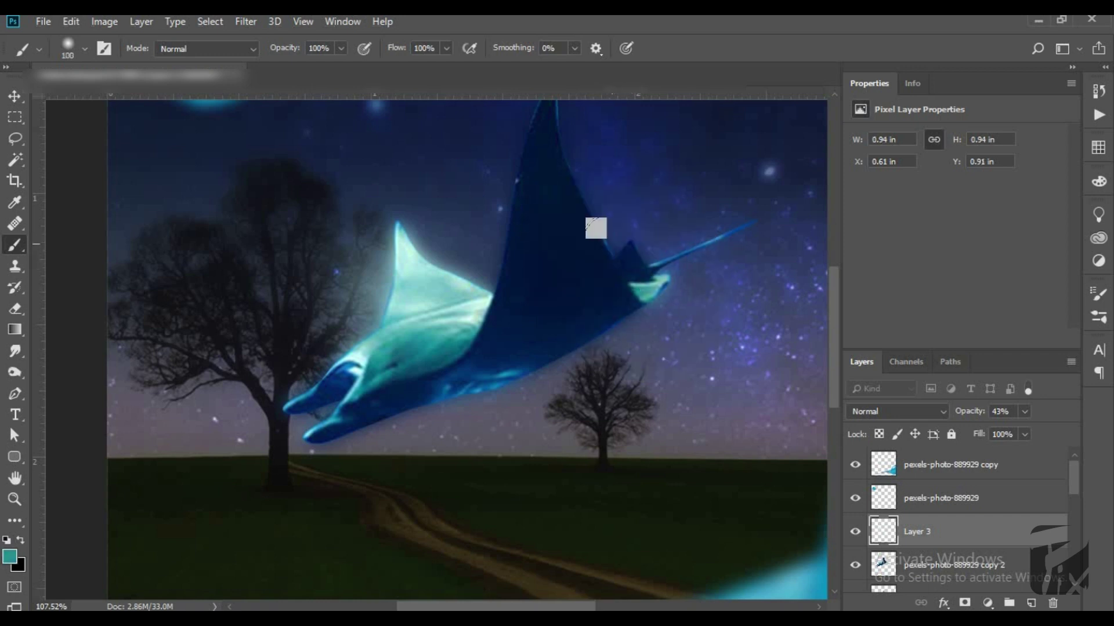
{"action": "key", "text": "bracketleft"}
{"action": "left_click", "coordinate": [577, 165]}
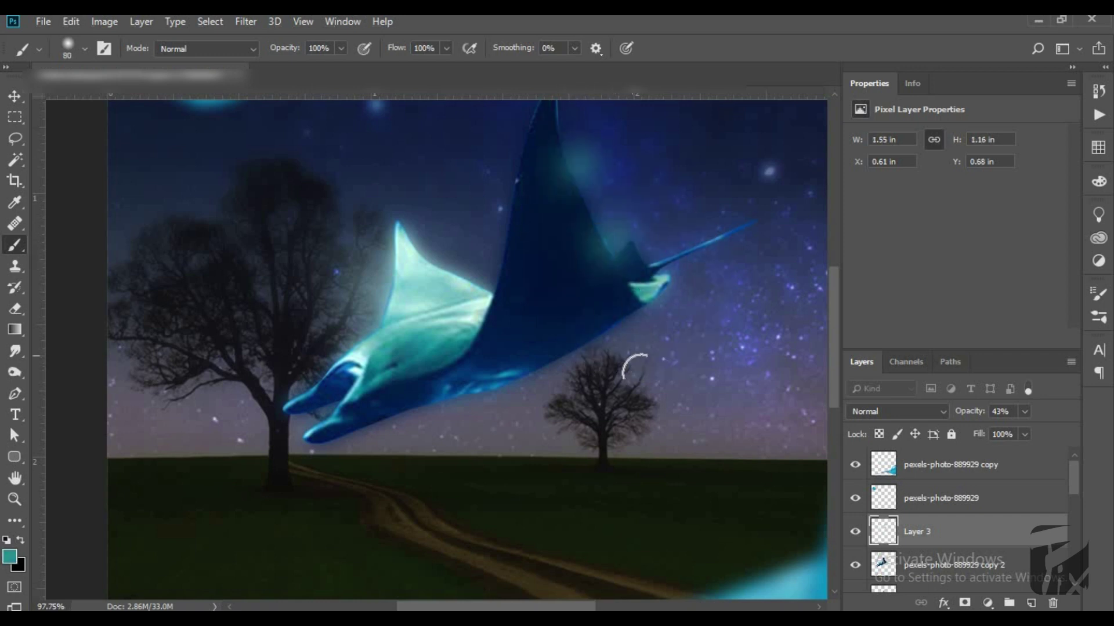
{"action": "scroll", "coordinate": [582, 199], "scroll_direction": "up", "scroll_amount": 3}
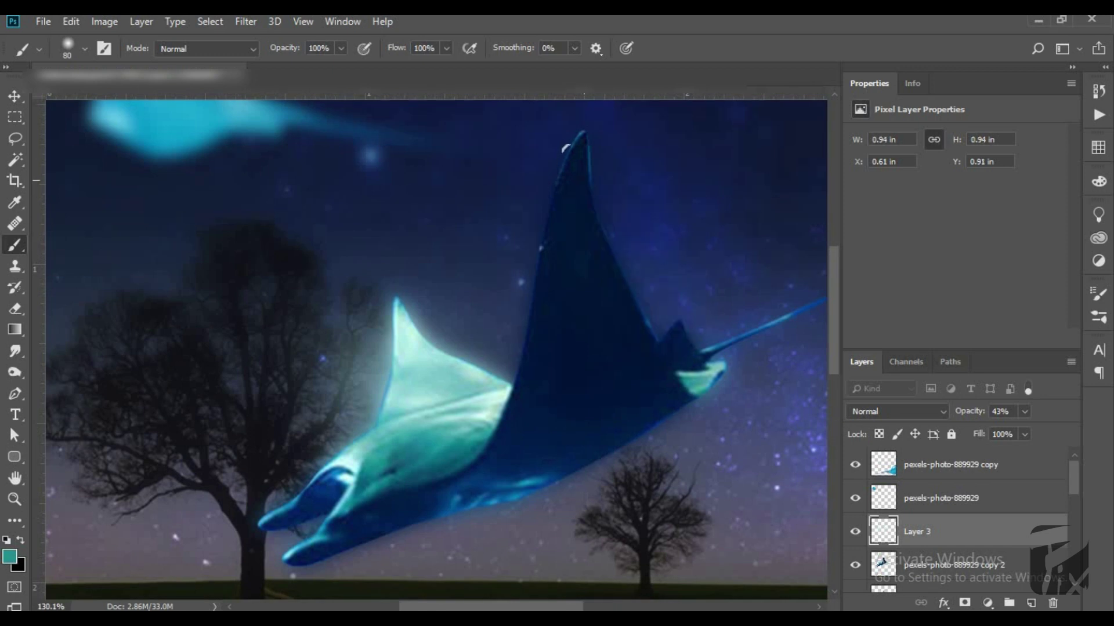
{"action": "left_click", "coordinate": [588, 155]}
{"action": "left_click", "coordinate": [598, 196]}
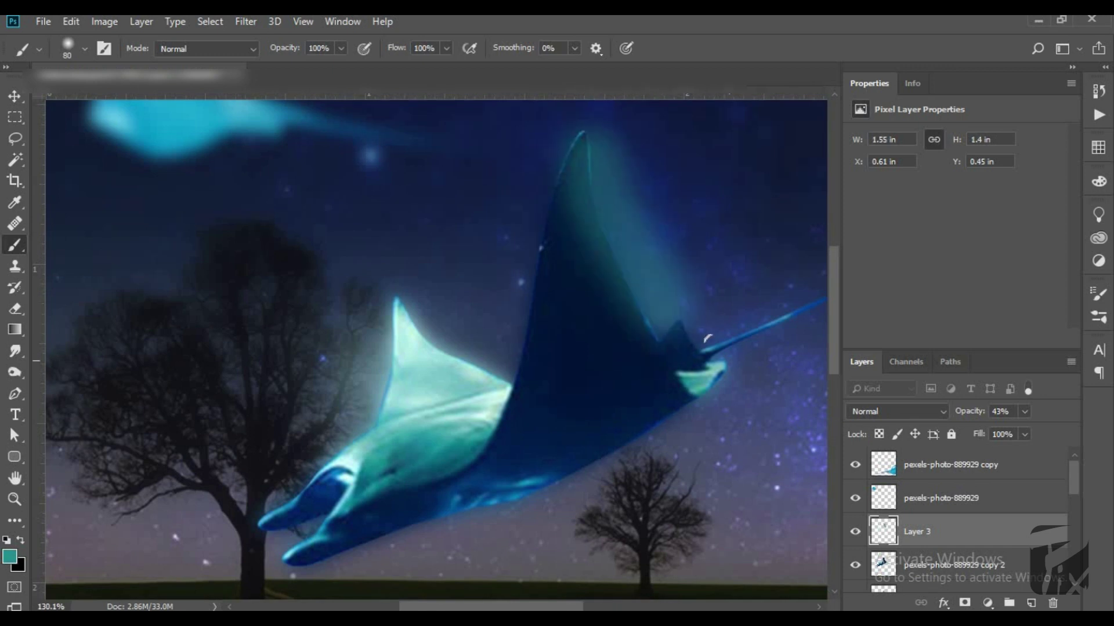
Erase the excess glow on the upper wing with an enlarged eraser
{"action": "key", "text": "e"}
{"action": "mouse_move", "coordinate": [606, 142]}
{"action": "left_mouse_down"}
{"action": "mouse_move", "coordinate": [618, 209]}
{"action": "mouse_move", "coordinate": [688, 315]}
{"action": "left_mouse_up"}
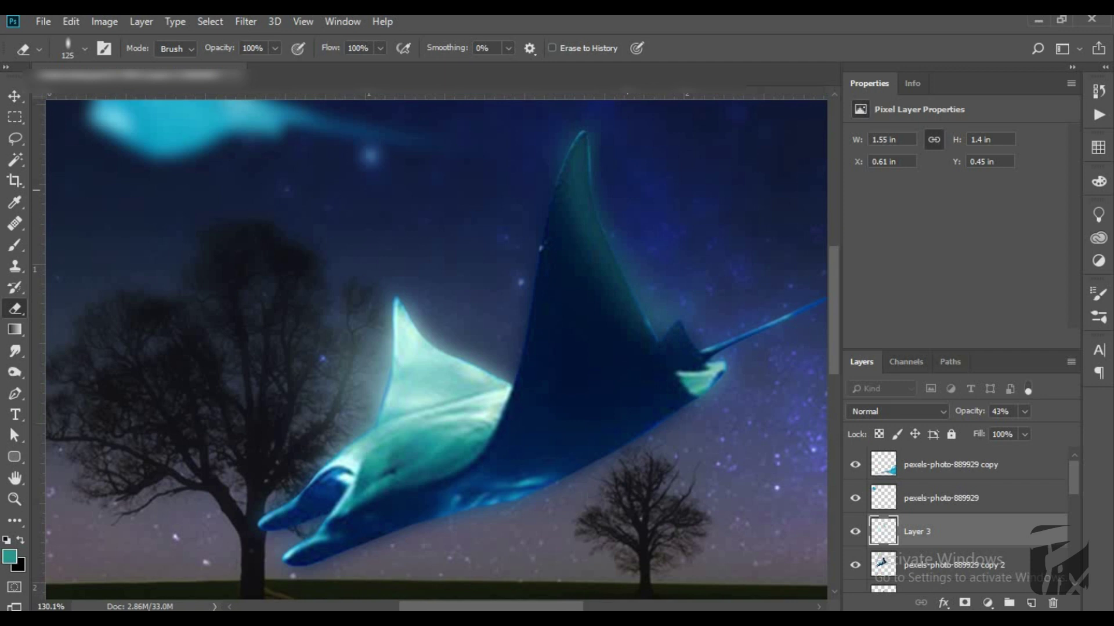
{"action": "key", "text": "bracketright"}
{"action": "scroll", "coordinate": [671, 290], "scroll_direction": "down", "scroll_amount": 3}
{"action": "scroll", "coordinate": [649, 296], "scroll_direction": "down", "scroll_amount": 2}
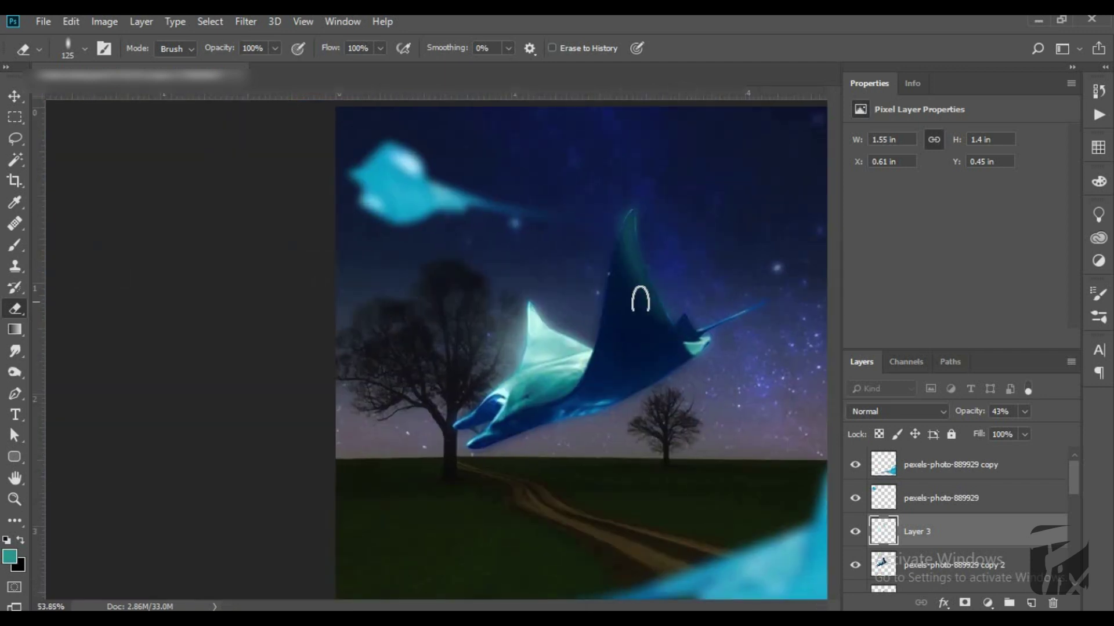
{"action": "scroll", "coordinate": [633, 300], "scroll_direction": "down", "scroll_amount": 2}
{"action": "scroll", "coordinate": [409, 307], "scroll_direction": "up", "scroll_amount": 4}
{"action": "key", "text": "bracketright"}
{"action": "key", "text": "bracketright"}
{"action": "key", "text": "bracketright"}
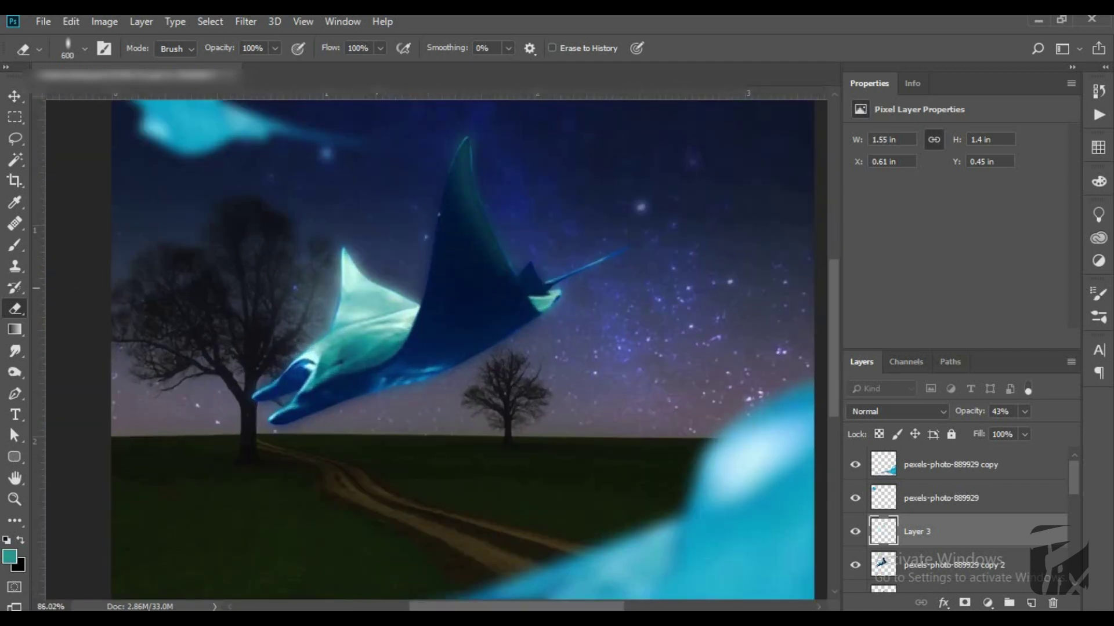
{"action": "scroll", "coordinate": [513, 391], "scroll_direction": "down", "scroll_amount": 2}
{"action": "scroll", "coordinate": [514, 391], "scroll_direction": "down", "scroll_amount": 1}
{"action": "scroll", "coordinate": [513, 391], "scroll_direction": "down", "scroll_amount": 2}
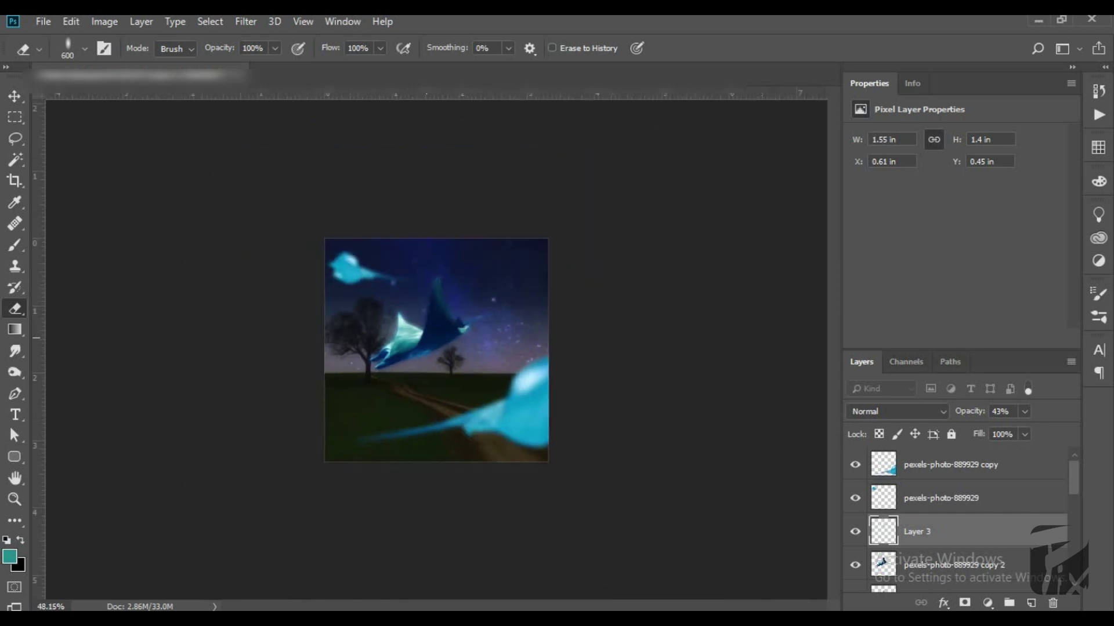
{"action": "scroll", "coordinate": [513, 391], "scroll_direction": "up", "scroll_amount": 6}
{"action": "scroll", "coordinate": [586, 355], "scroll_direction": "down", "scroll_amount": 3}
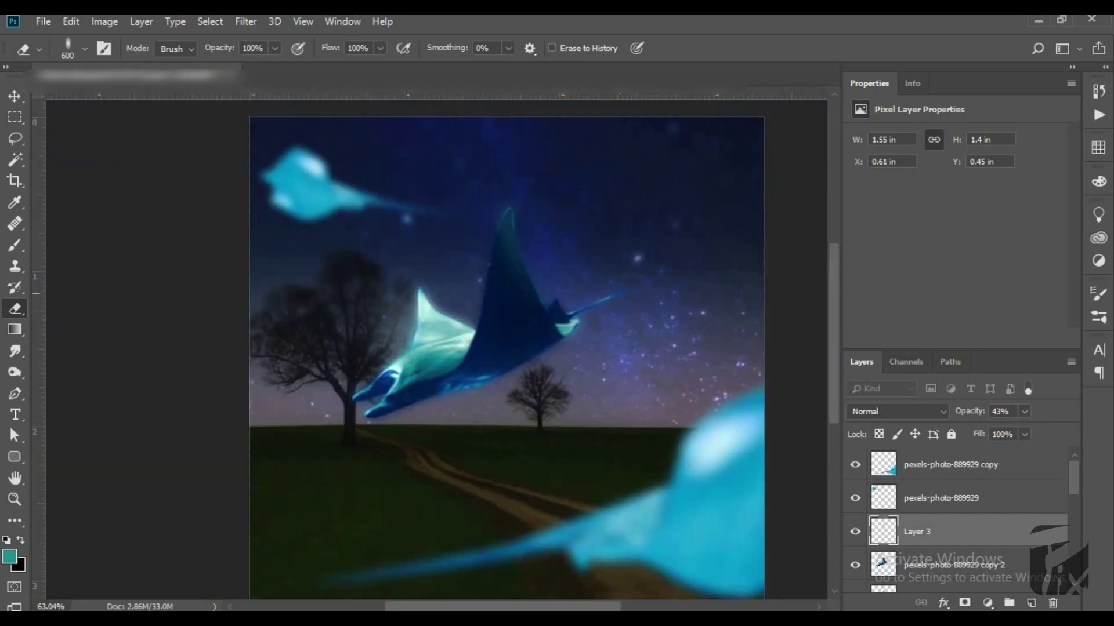
{"action": "scroll", "coordinate": [505, 348], "scroll_direction": "up", "scroll_amount": 1}
{"action": "scroll", "coordinate": [504, 348], "scroll_direction": "down", "scroll_amount": 2}
{"action": "scroll", "coordinate": [505, 348], "scroll_direction": "down", "scroll_amount": 1}
{"action": "scroll", "coordinate": [638, 348], "scroll_direction": "up", "scroll_amount": 3}
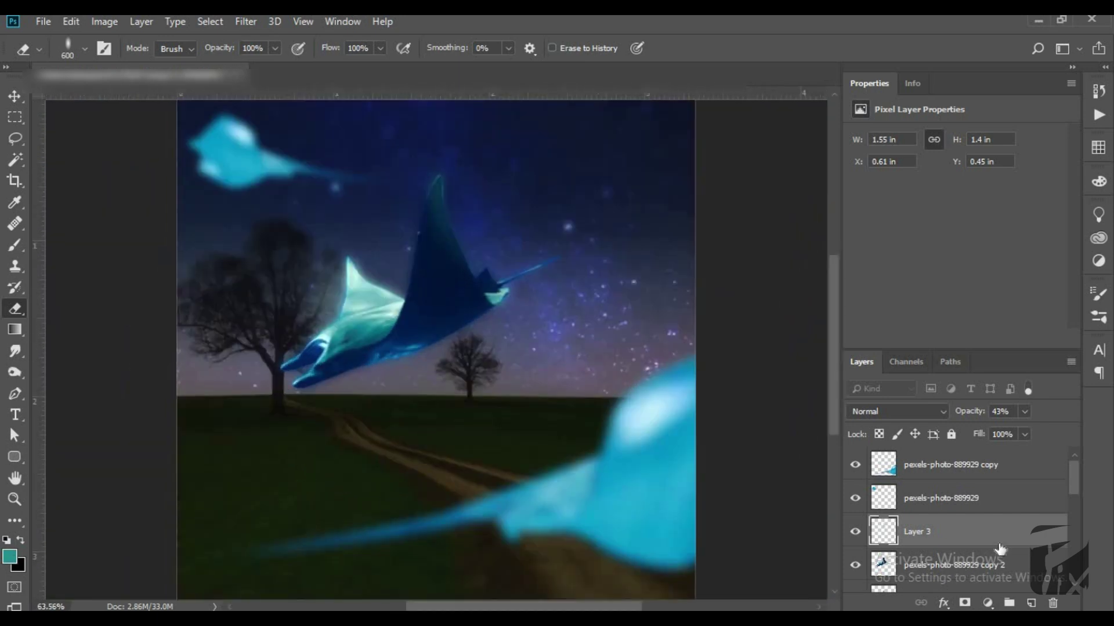
Compare the glow layer on and off, then place the underwater ocean image above Layer 2 copy
{"action": "left_click", "coordinate": [855, 531]}
{"action": "scroll", "coordinate": [946, 567], "scroll_direction": "down", "scroll_amount": 3}
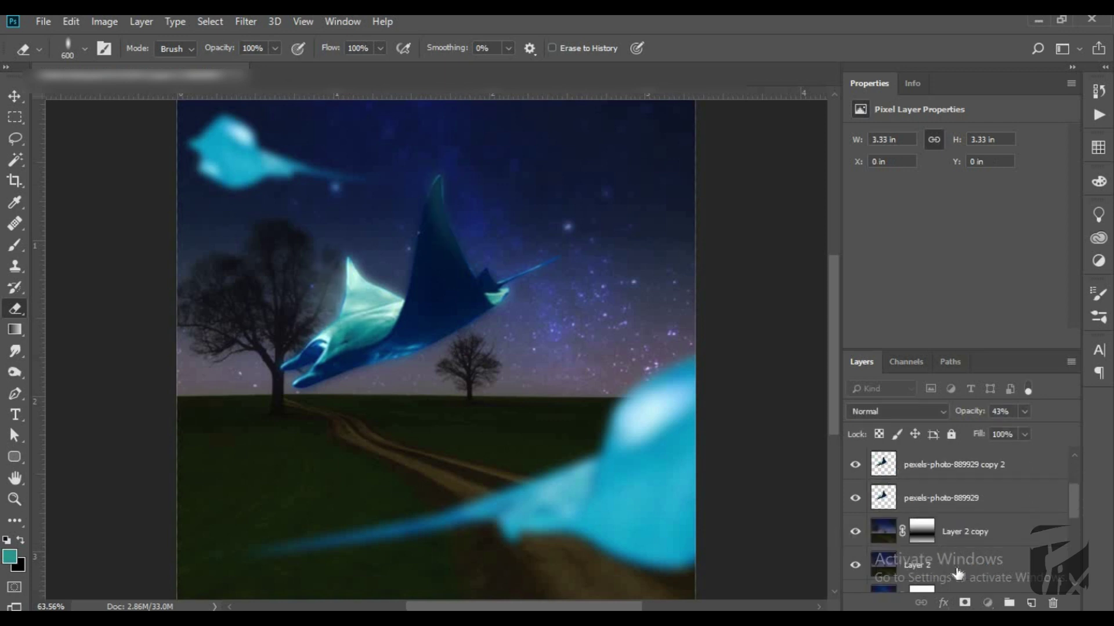
{"action": "left_click", "coordinate": [945, 543]}
{"action": "left_click_drag", "start_coordinate": [622, 232], "coordinate": [324, 586]}
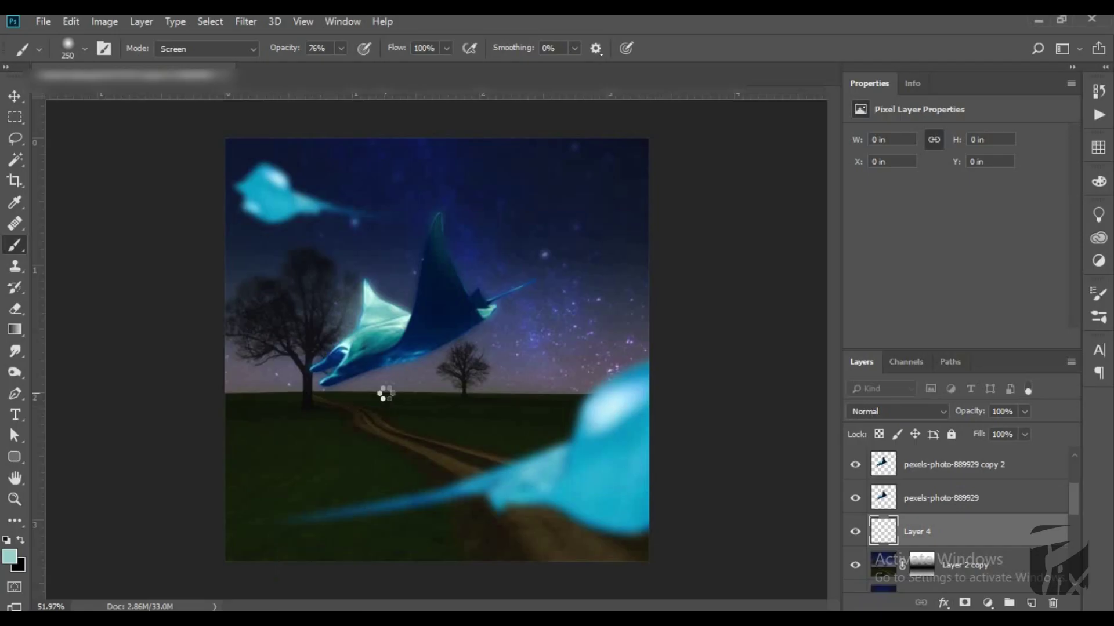
{"action": "left_click_drag", "start_coordinate": [322, 589], "coordinate": [406, 413]}
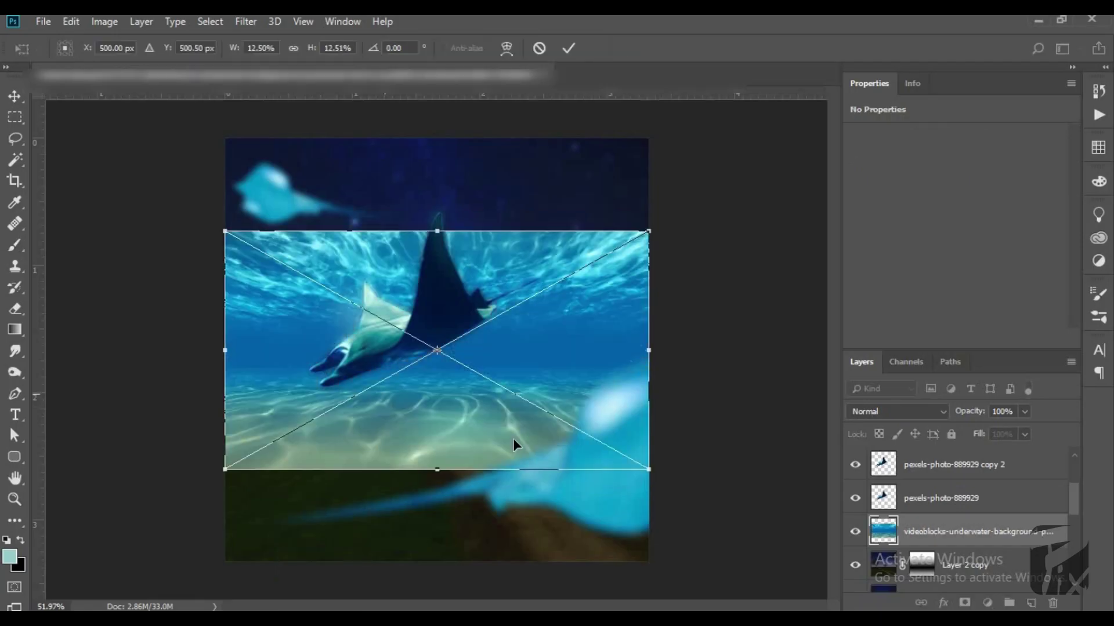
Scale up the underwater image and move its layer to the top of the stack
{"action": "left_click_drag", "start_coordinate": [649, 470], "coordinate": [873, 594]}
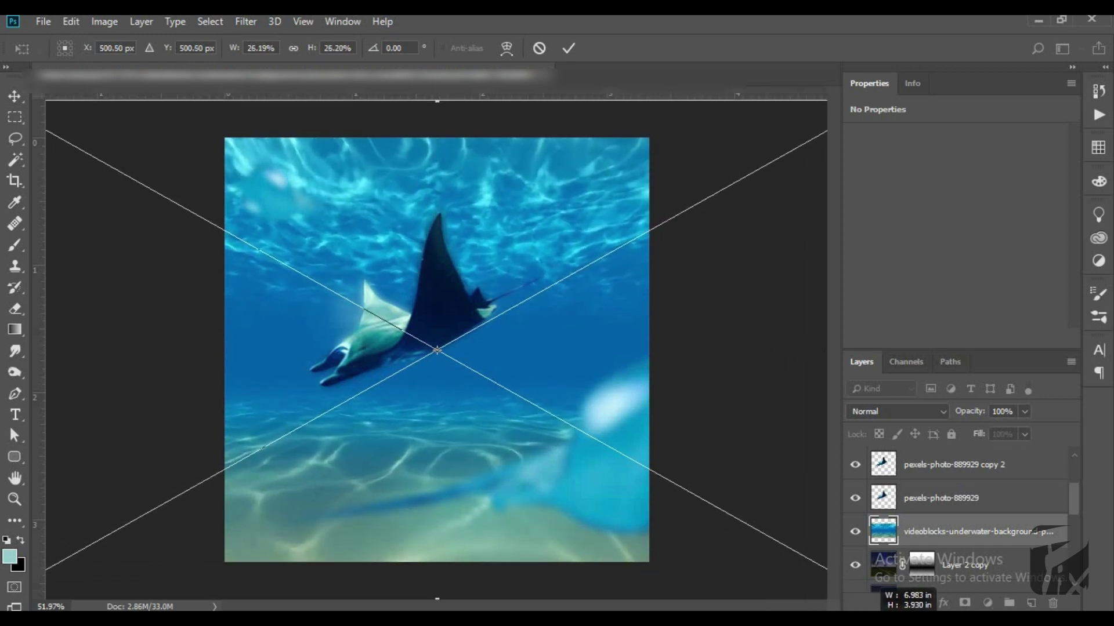
{"action": "key", "text": "b"}
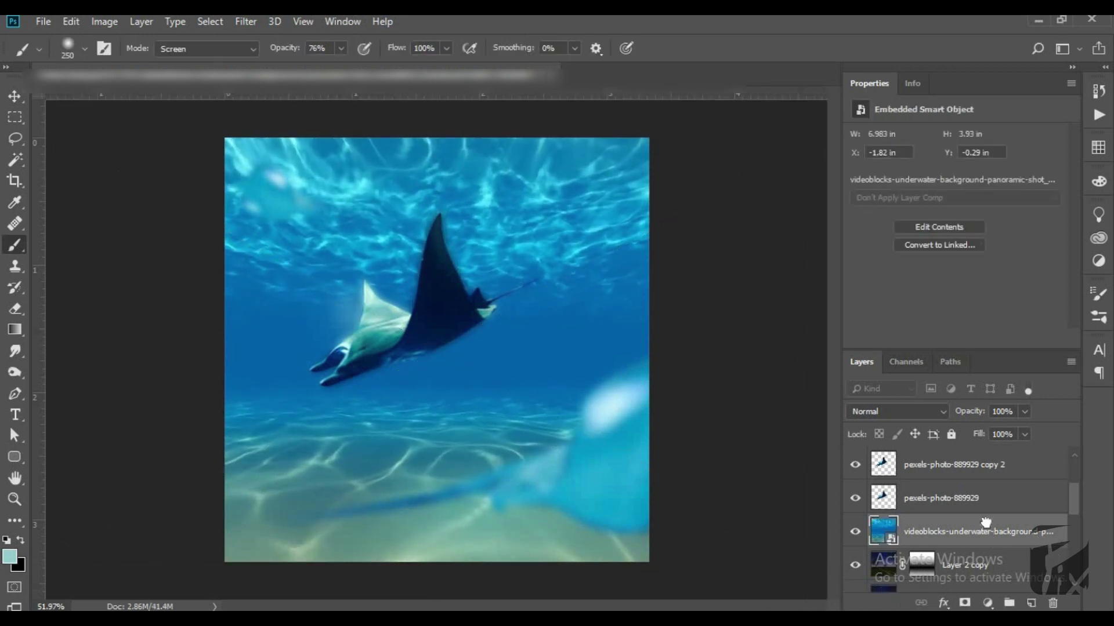
{"action": "left_click_drag", "start_coordinate": [986, 522], "coordinate": [969, 455]}
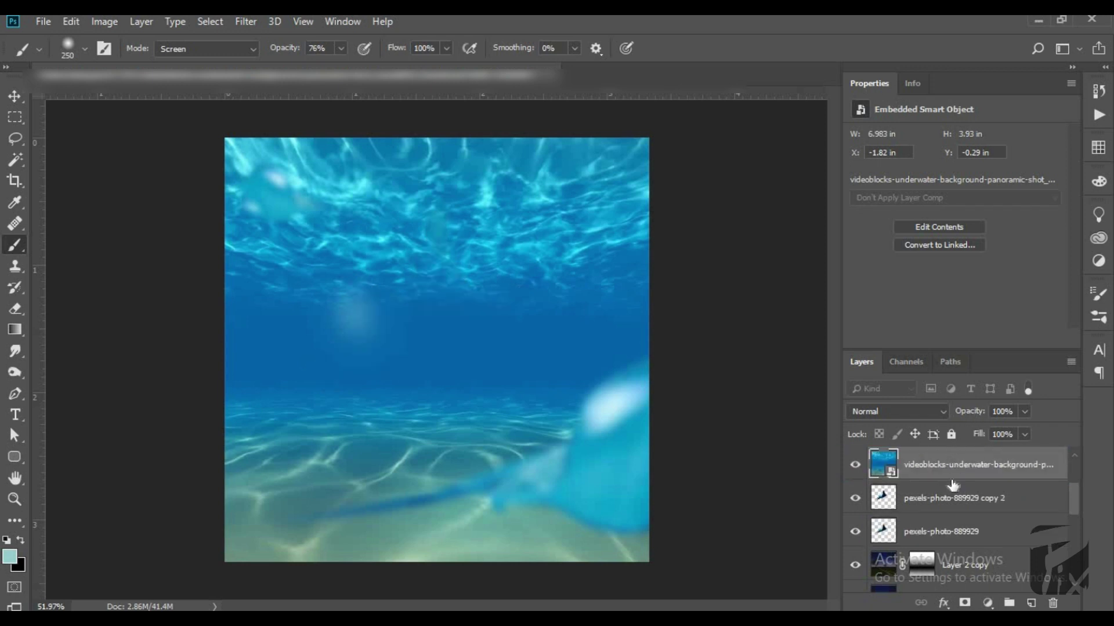
{"action": "left_click_drag", "start_coordinate": [953, 485], "coordinate": [938, 439]}
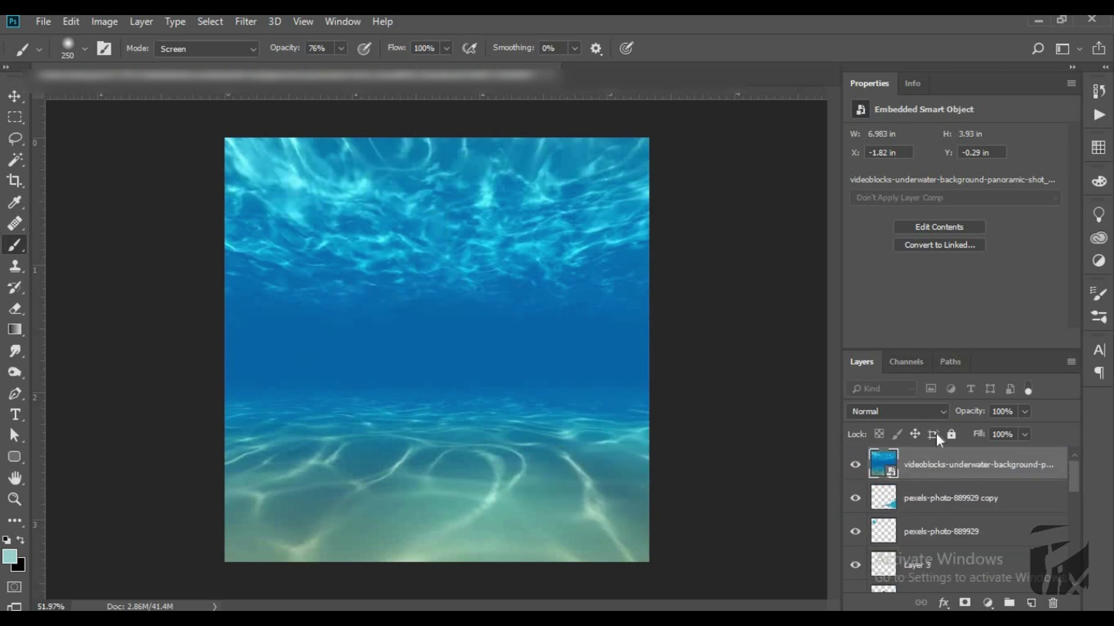
Blend the ocean layer in Soft Light and shift it slightly down
{"action": "left_click", "coordinate": [921, 409]}
{"action": "left_click", "coordinate": [885, 218]}
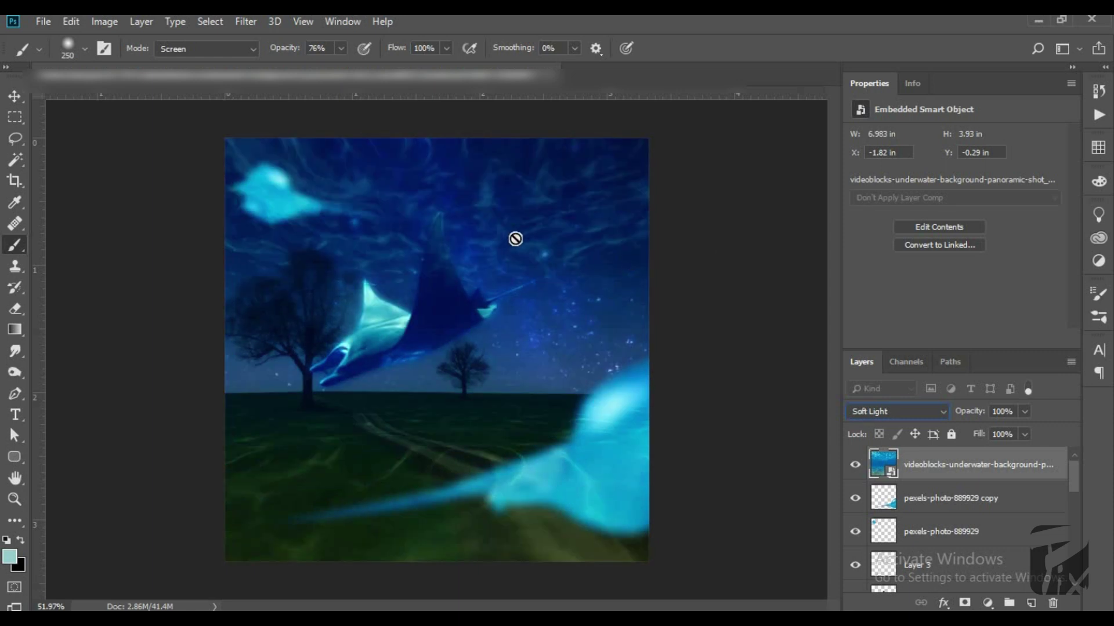
{"action": "left_click", "coordinate": [10, 102]}
{"action": "mouse_move", "coordinate": [516, 177]}
{"action": "left_mouse_down"}
{"action": "mouse_move", "coordinate": [529, 216]}
{"action": "mouse_move", "coordinate": [499, 237]}
{"action": "left_mouse_up"}
Lower the ocean layer's opacity to 38% and keep it visible
{"action": "scroll", "coordinate": [492, 269], "scroll_direction": "down", "scroll_amount": 3}
{"action": "scroll", "coordinate": [477, 386], "scroll_direction": "up", "scroll_amount": 3}
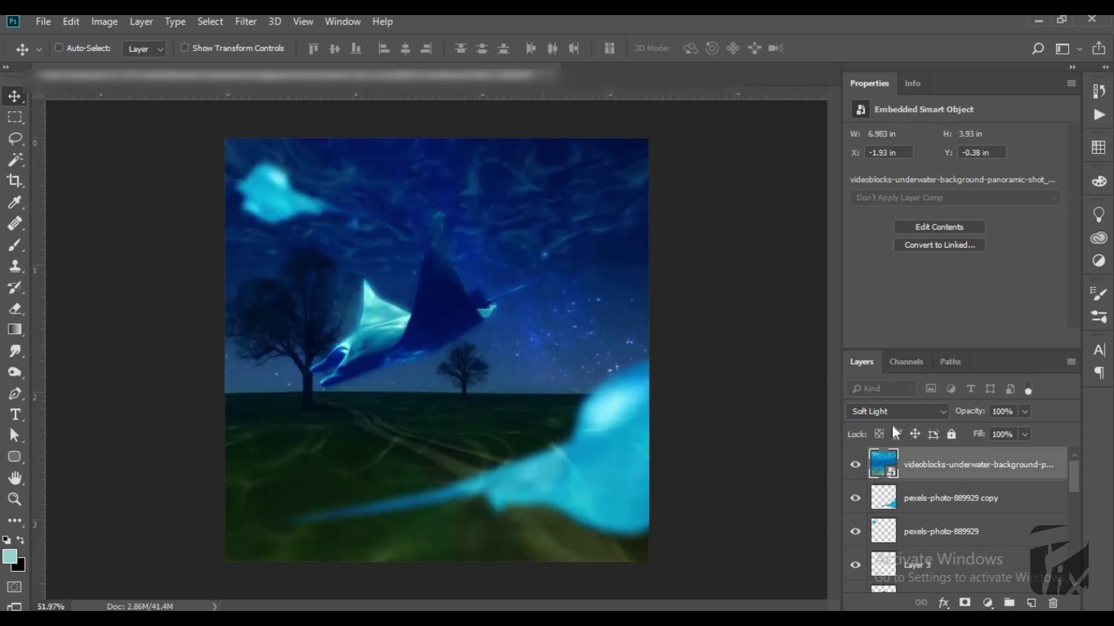
{"action": "left_click_drag", "start_coordinate": [957, 417], "coordinate": [974, 413]}
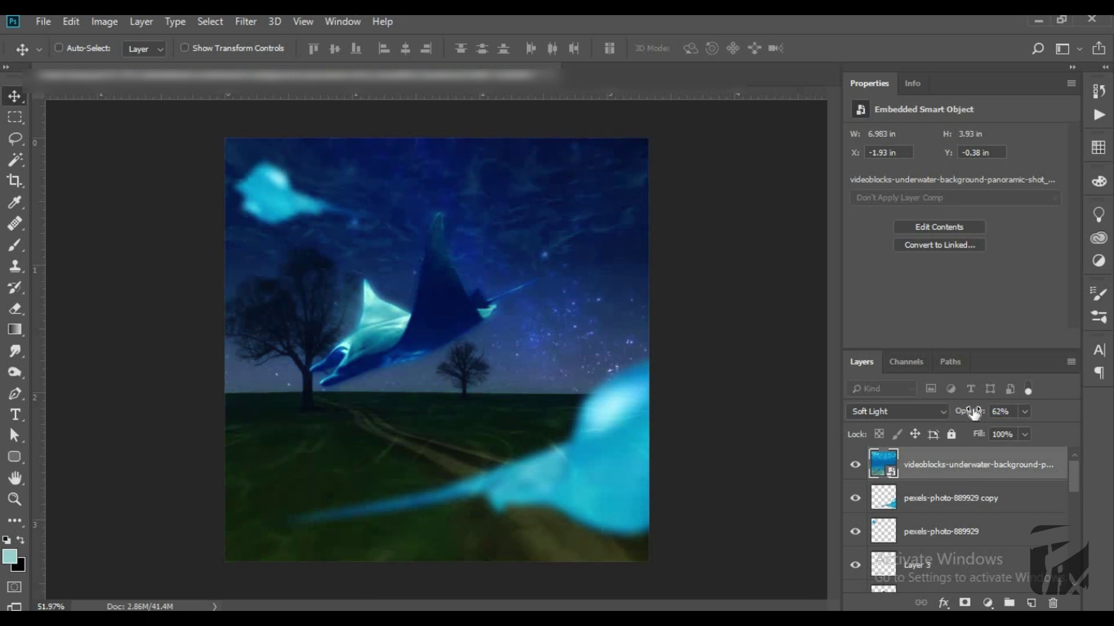
{"action": "scroll", "coordinate": [348, 302], "scroll_direction": "up", "scroll_amount": 1}
{"action": "scroll", "coordinate": [644, 385], "scroll_direction": "up", "scroll_amount": 1}
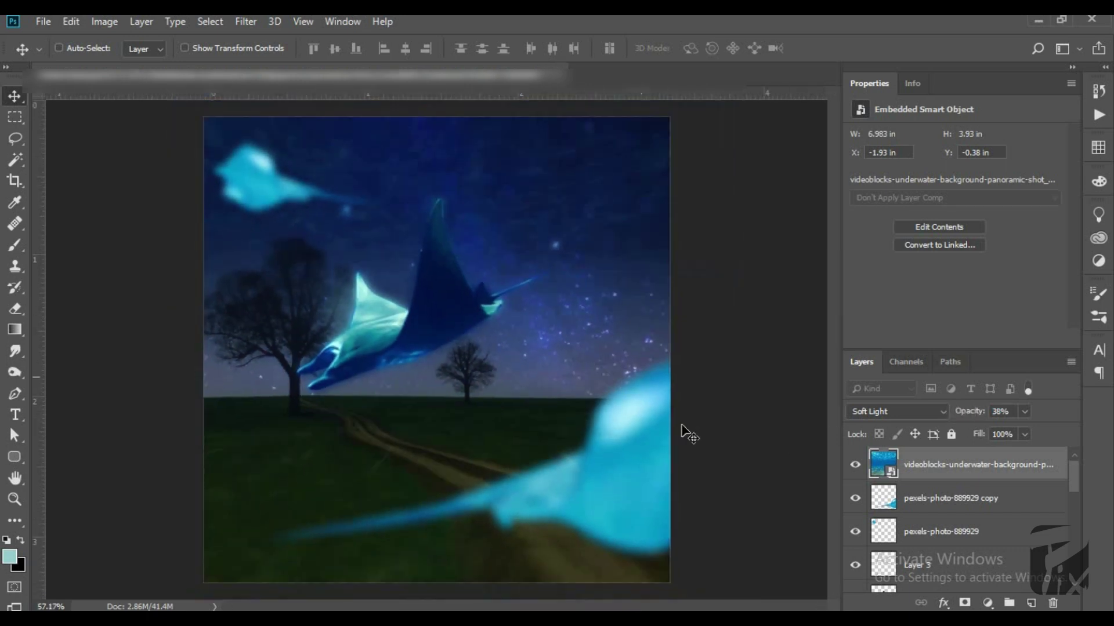
{"action": "scroll", "coordinate": [623, 406], "scroll_direction": "down", "scroll_amount": 3}
{"action": "left_click", "coordinate": [856, 471]}
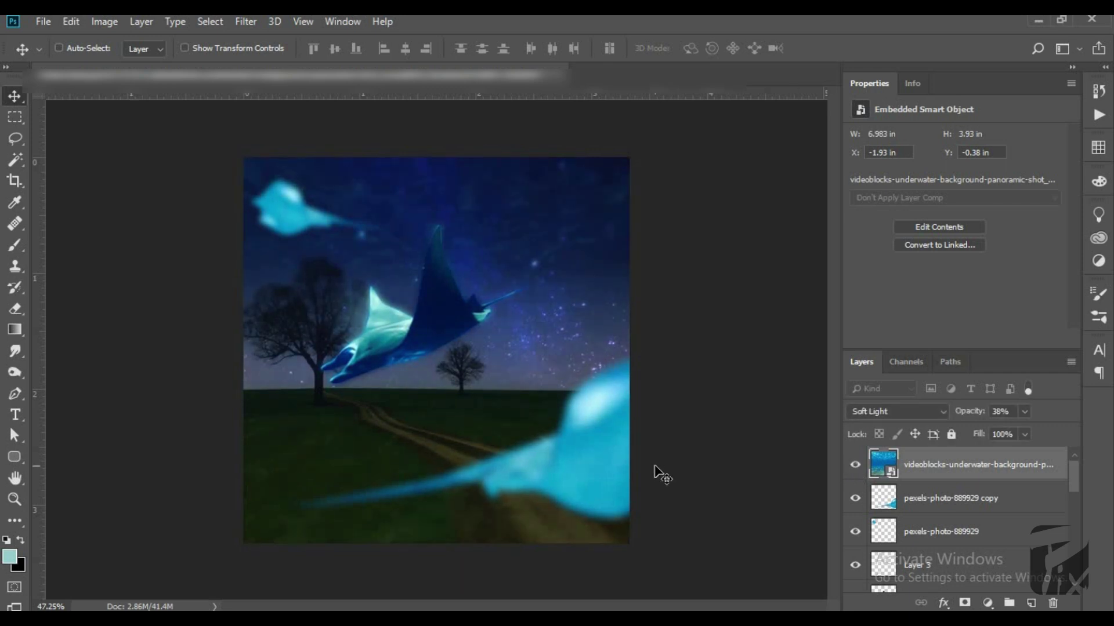
{"action": "scroll", "coordinate": [427, 505], "scroll_direction": "up", "scroll_amount": 1}
{"action": "scroll", "coordinate": [904, 531], "scroll_direction": "down", "scroll_amount": 1}
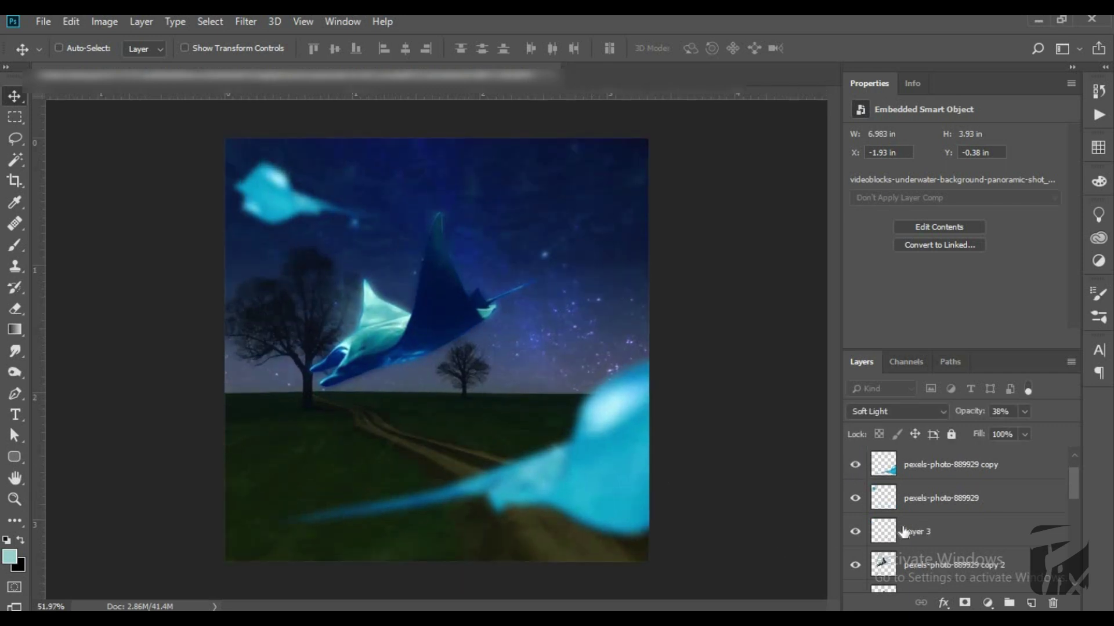
Duplicate the pexels-photo-889929 copy layer
{"action": "left_click", "coordinate": [930, 479]}
{"action": "left_click", "coordinate": [855, 465]}
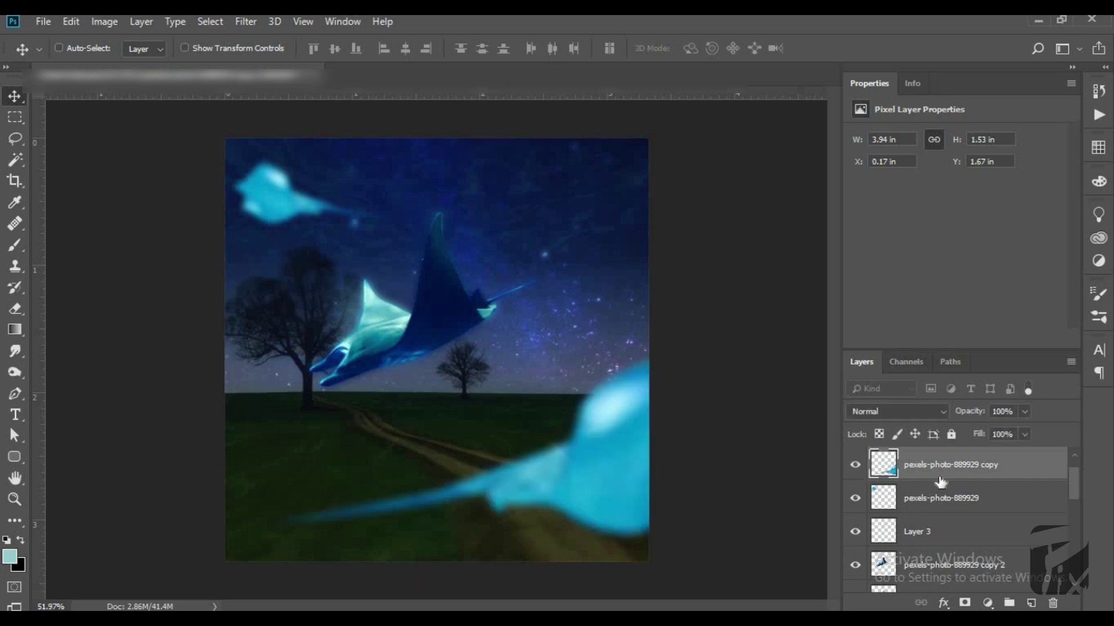
{"action": "key", "text": "ctrl+j"}
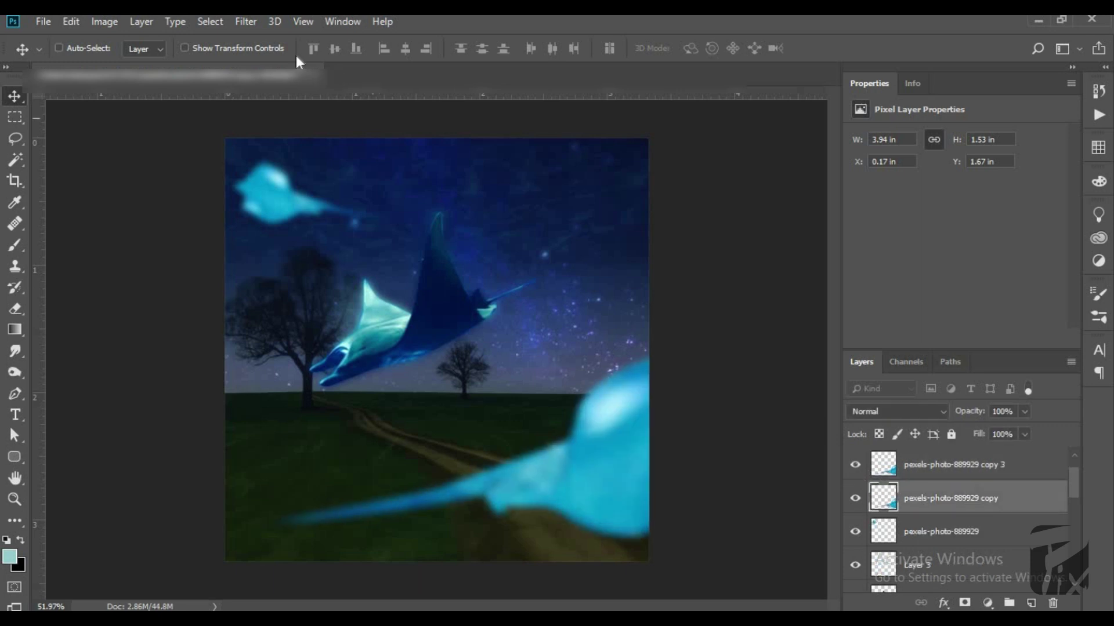
Apply a 55.3 px Gaussian Blur to the pexels copy layer
{"action": "left_click", "coordinate": [246, 22]}
{"action": "mouse_move", "coordinate": [254, 207]}
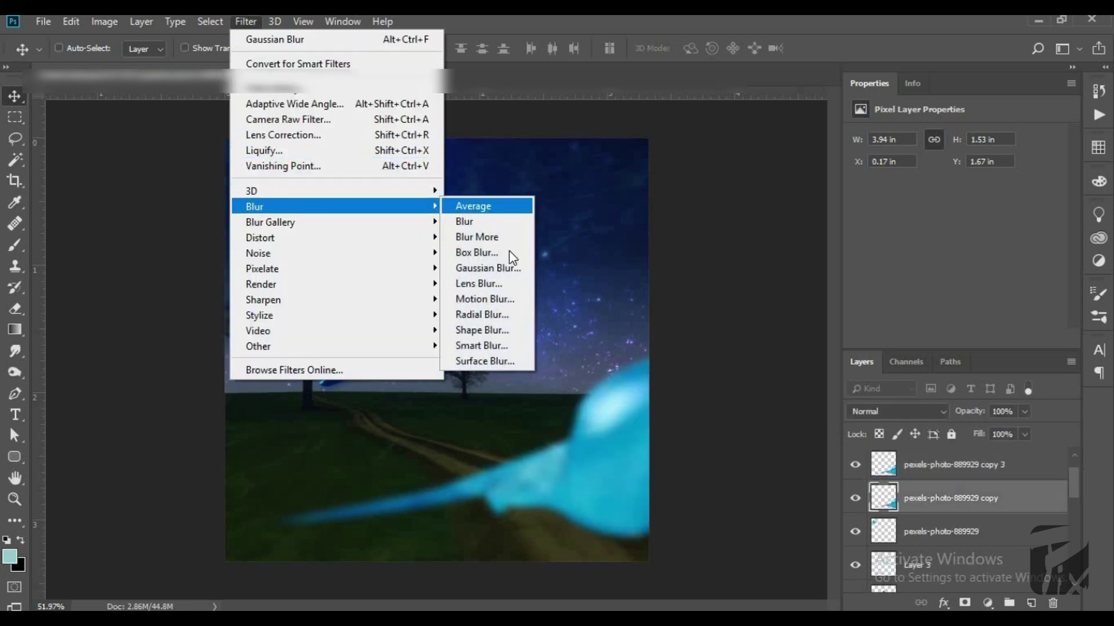
{"action": "left_click", "coordinate": [487, 268]}
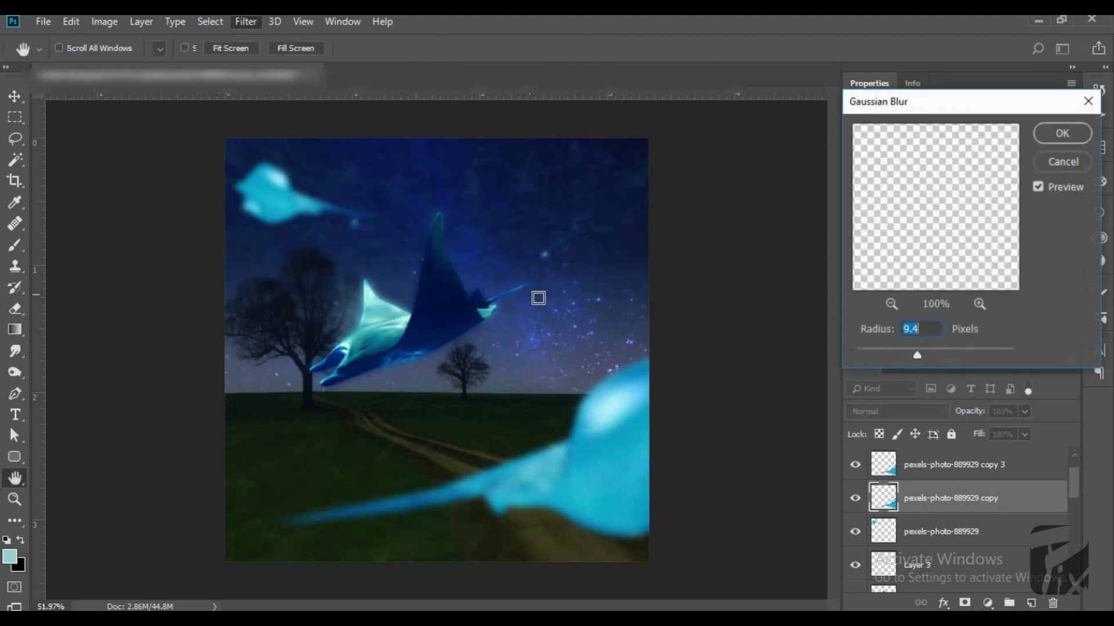
{"action": "left_click", "coordinate": [945, 351]}
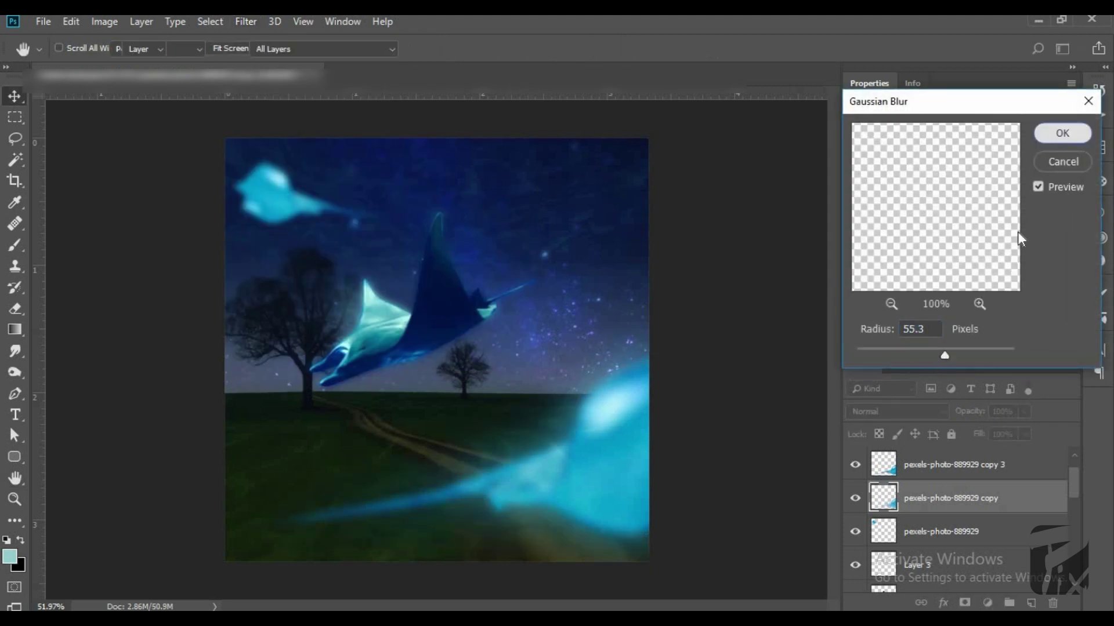
{"action": "key", "text": "Return"}
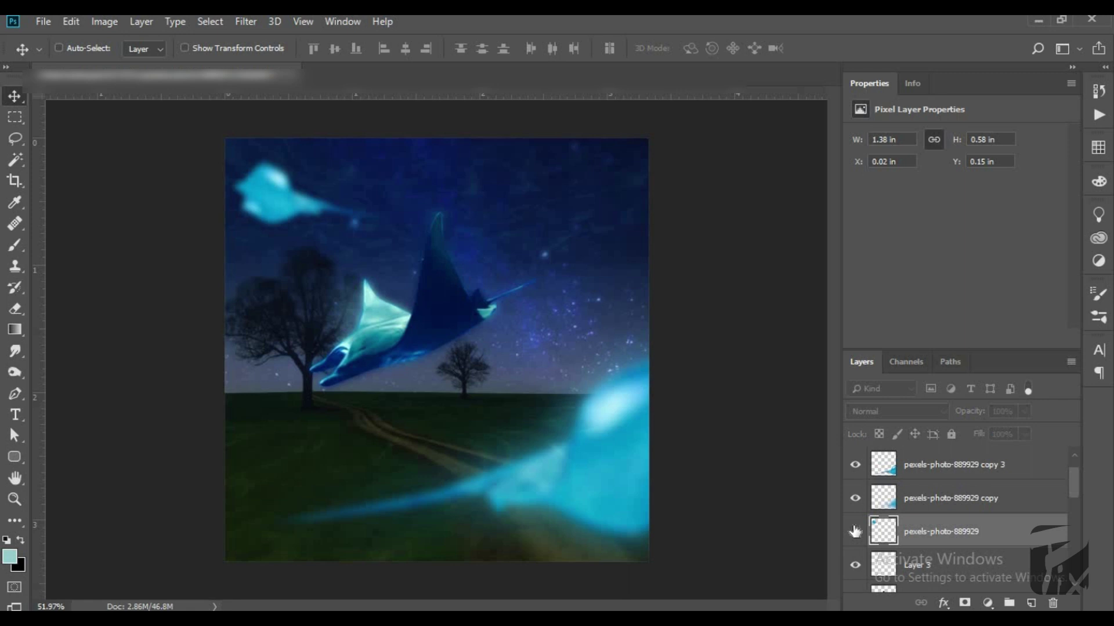
Duplicate pexels-photo-889929 and apply the same 55.3 px blur to the new copy
{"action": "key", "text": "ctrl+j"}
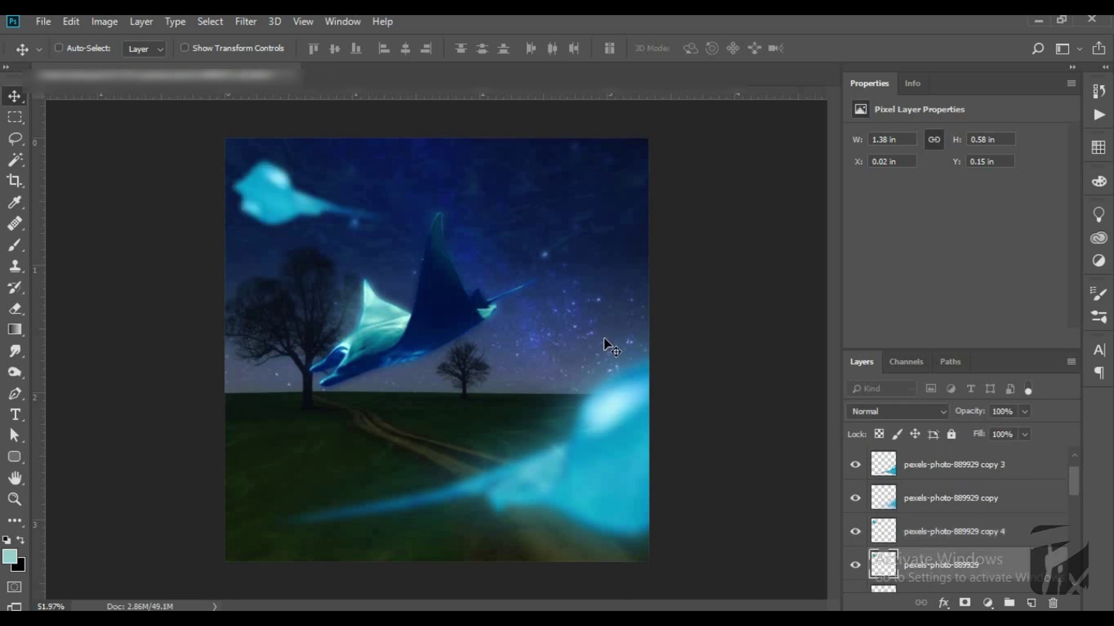
{"action": "left_click", "coordinate": [246, 21]}
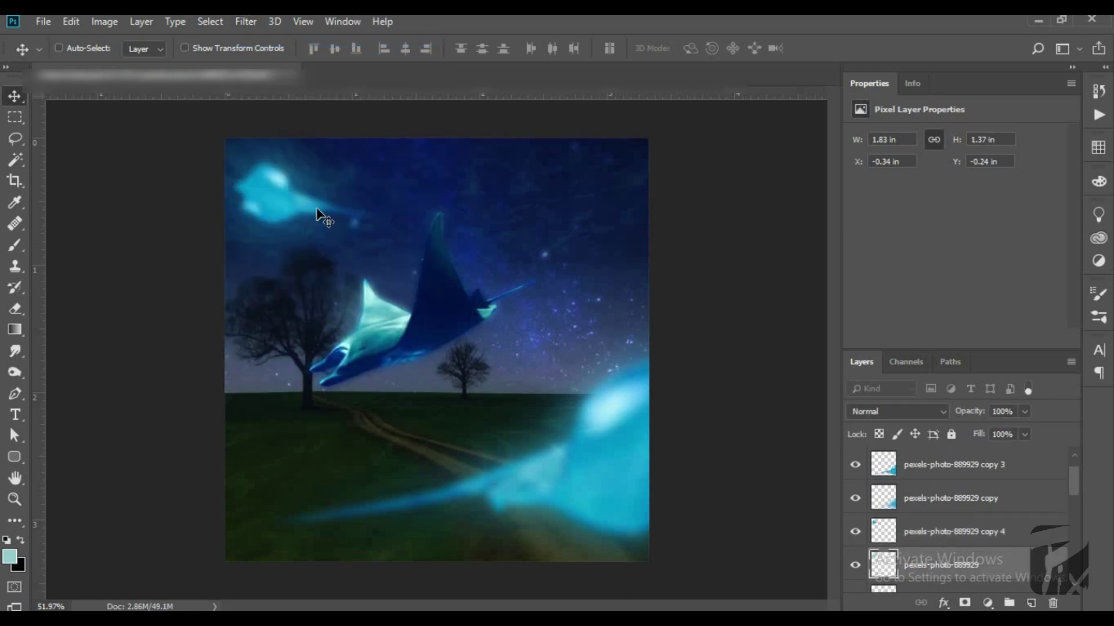
{"action": "scroll", "coordinate": [423, 296], "scroll_direction": "down", "scroll_amount": 5}
{"action": "scroll", "coordinate": [435, 384], "scroll_direction": "up", "scroll_amount": 2}
{"action": "scroll", "coordinate": [400, 457], "scroll_direction": "down", "scroll_amount": 3}
{"action": "scroll", "coordinate": [391, 460], "scroll_direction": "up", "scroll_amount": 3}
{"action": "scroll", "coordinate": [390, 464], "scroll_direction": "up", "scroll_amount": 1}
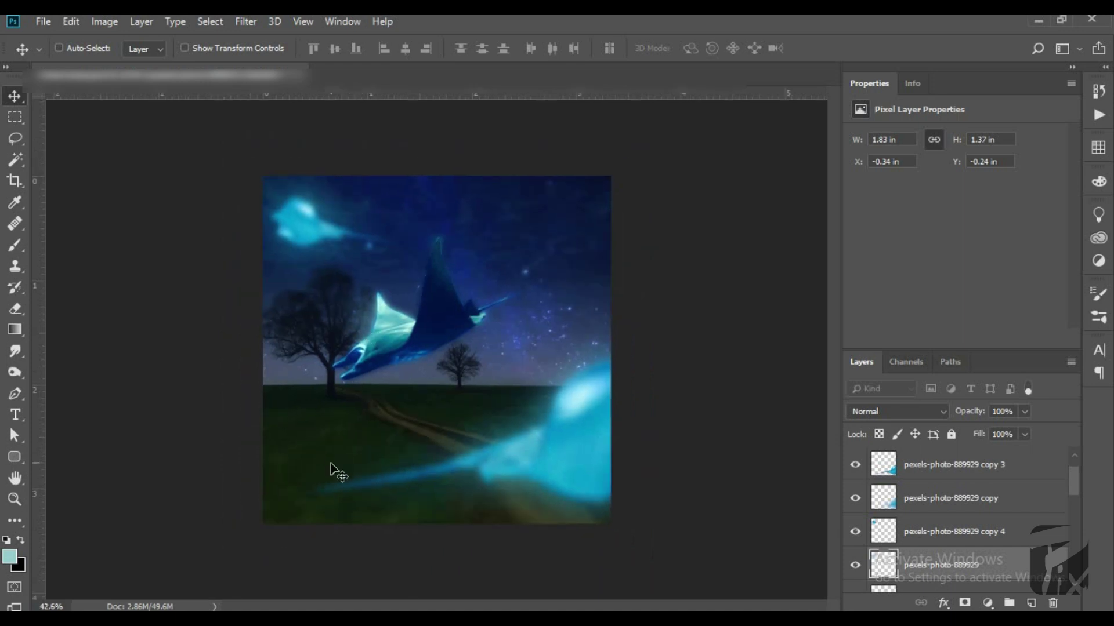
{"action": "scroll", "coordinate": [891, 533], "scroll_direction": "down", "scroll_amount": 3}
{"action": "scroll", "coordinate": [892, 535], "scroll_direction": "down", "scroll_amount": 1}
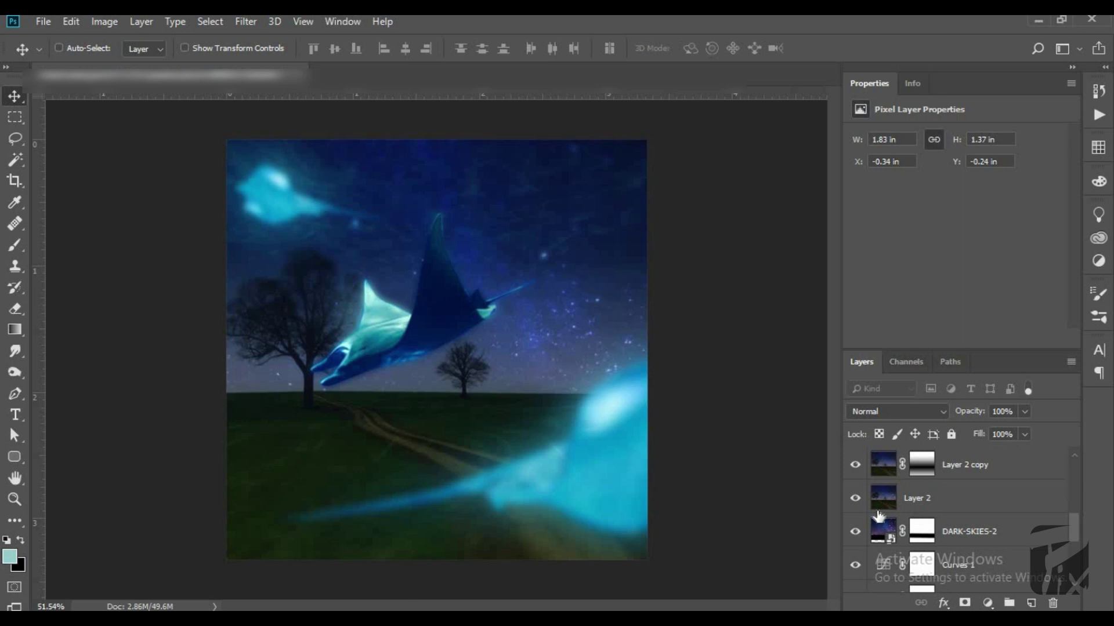
Briefly solo Layer 2, restore all layers, then add empty Layer 4 above Layer 2 copy
{"action": "left_click", "coordinate": [857, 499], "text": "alt"}
{"action": "left_click", "coordinate": [857, 498], "text": "alt"}
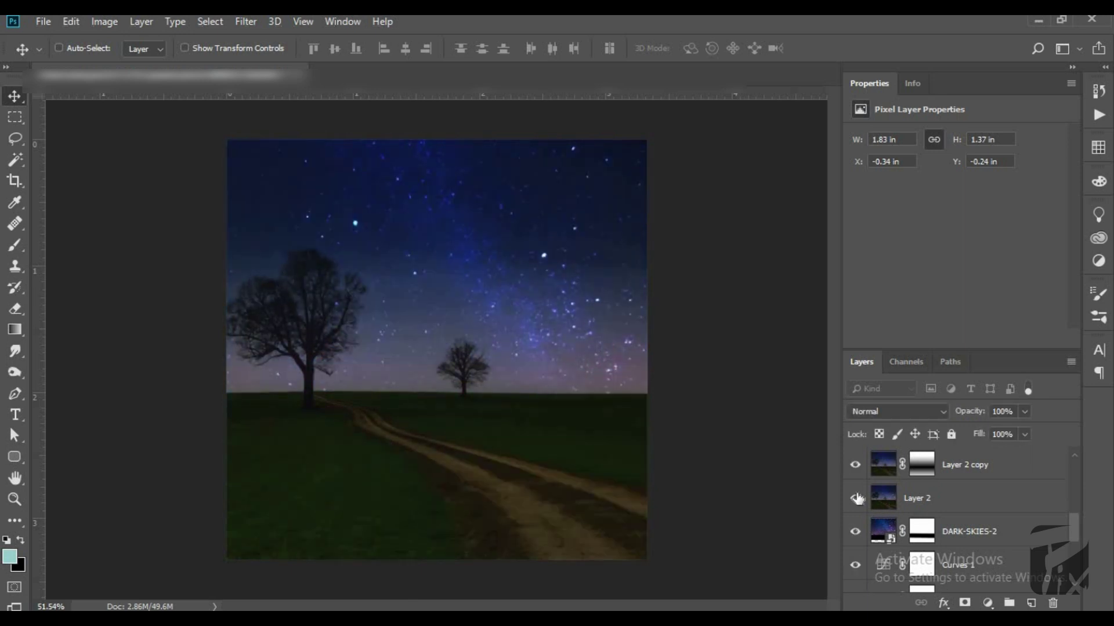
{"action": "scroll", "coordinate": [415, 406], "scroll_direction": "up", "scroll_amount": 1}
{"action": "scroll", "coordinate": [455, 377], "scroll_direction": "down", "scroll_amount": 2}
{"action": "scroll", "coordinate": [455, 380], "scroll_direction": "down", "scroll_amount": 1}
{"action": "scroll", "coordinate": [454, 389], "scroll_direction": "down", "scroll_amount": 2}
{"action": "scroll", "coordinate": [383, 385], "scroll_direction": "up", "scroll_amount": 2}
{"action": "scroll", "coordinate": [348, 394], "scroll_direction": "up", "scroll_amount": 2}
{"action": "scroll", "coordinate": [196, 413], "scroll_direction": "up", "scroll_amount": 1}
{"action": "scroll", "coordinate": [209, 403], "scroll_direction": "up", "scroll_amount": 1}
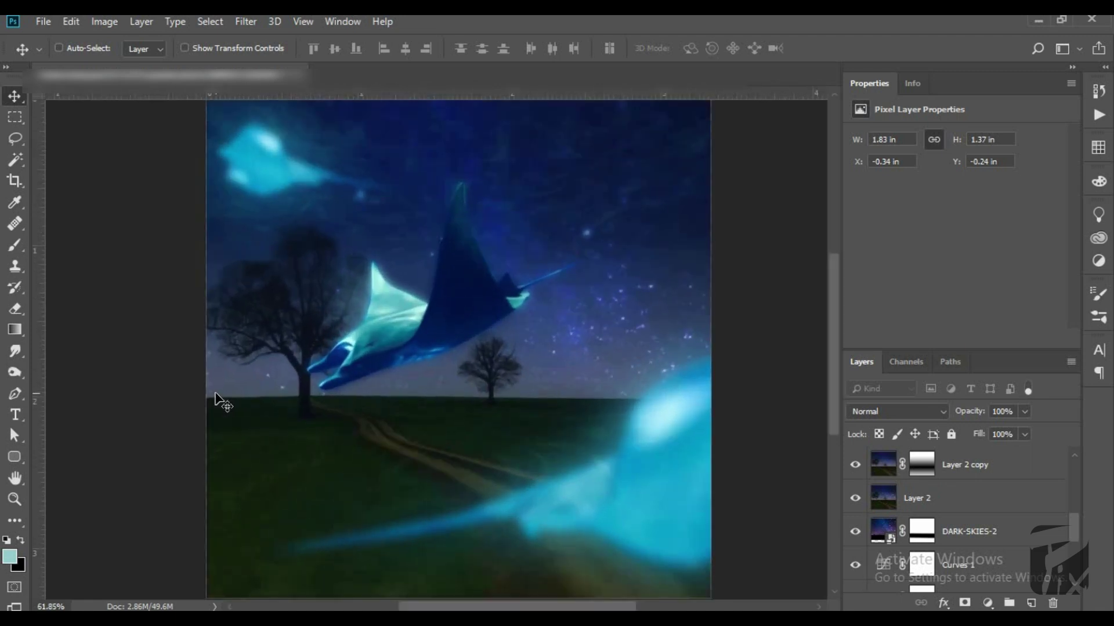
{"action": "scroll", "coordinate": [218, 397], "scroll_direction": "up", "scroll_amount": 1}
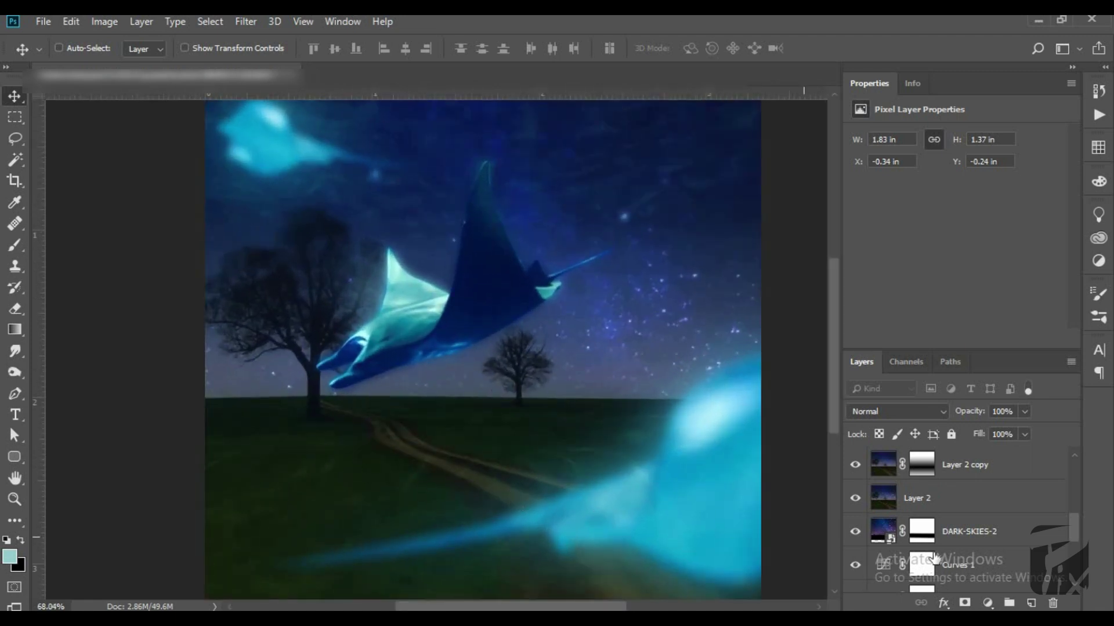
{"action": "scroll", "coordinate": [938, 527], "scroll_direction": "down", "scroll_amount": 1}
{"action": "scroll", "coordinate": [929, 525], "scroll_direction": "up", "scroll_amount": 4}
{"action": "scroll", "coordinate": [930, 525], "scroll_direction": "down", "scroll_amount": 1}
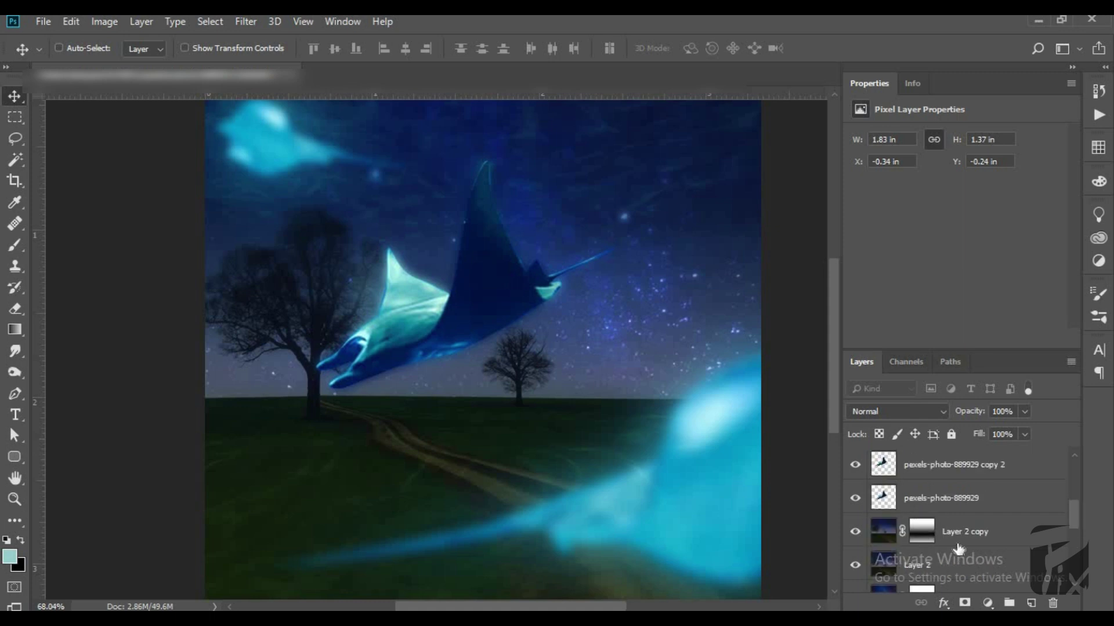
{"action": "left_click", "coordinate": [1031, 603]}
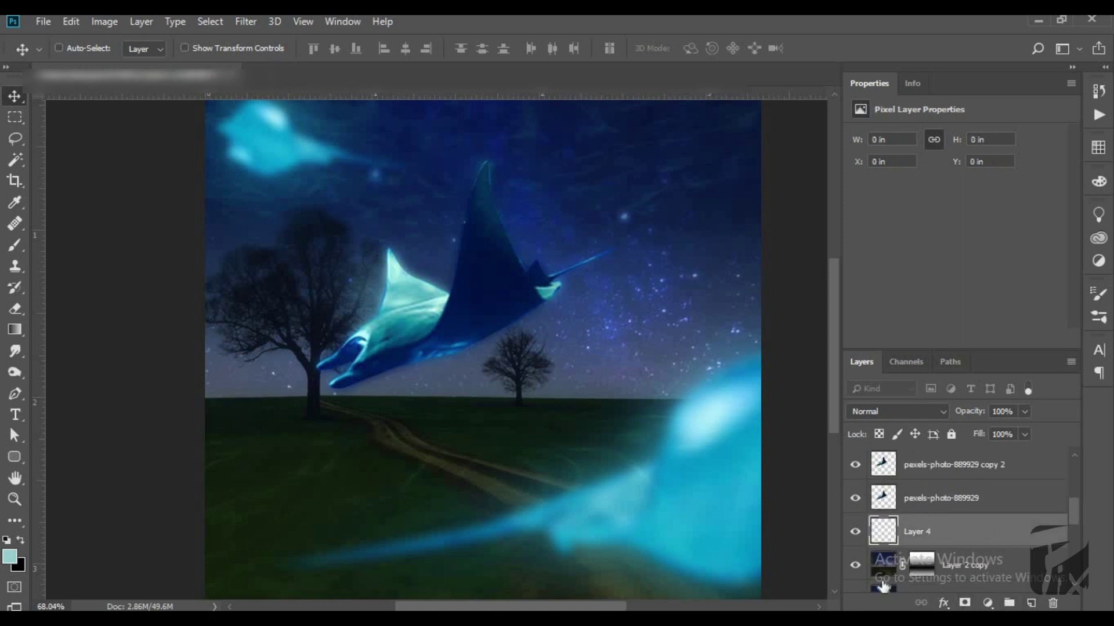
Set the brush blend mode to Overlay for soft path lighting
{"action": "key", "text": "b"}
{"action": "scroll", "coordinate": [483, 429], "scroll_direction": "up", "scroll_amount": 1}
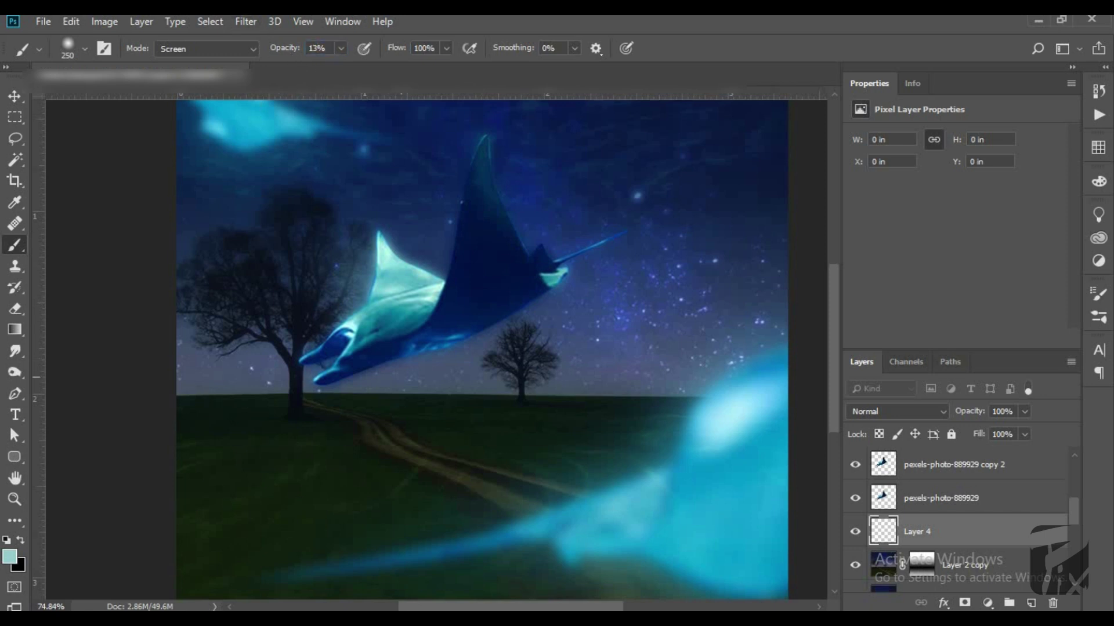
{"action": "left_click", "coordinate": [217, 49]}
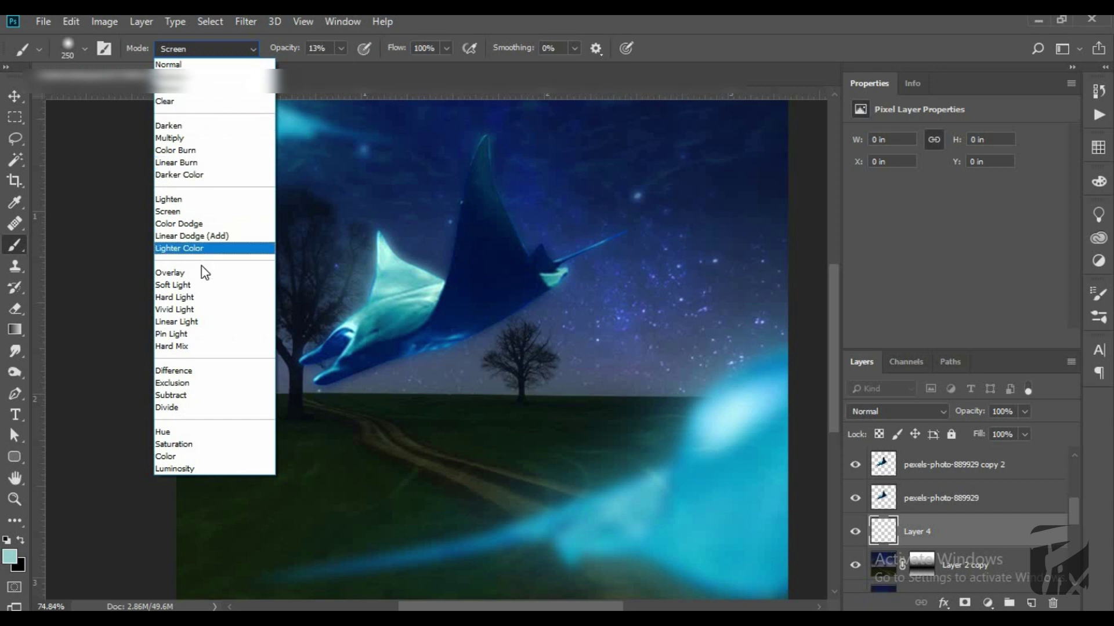
{"action": "left_click", "coordinate": [174, 284]}
{"action": "left_click", "coordinate": [205, 49]}
{"action": "left_click", "coordinate": [170, 272]}
{"action": "left_click", "coordinate": [406, 446]}
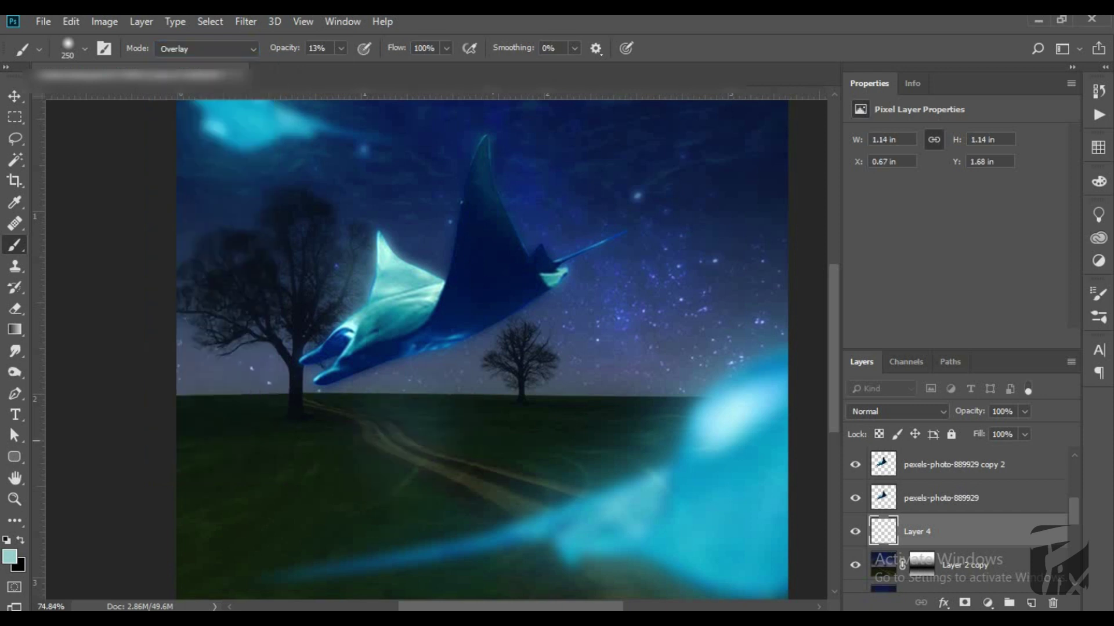
{"action": "key", "text": "ctrl+z"}
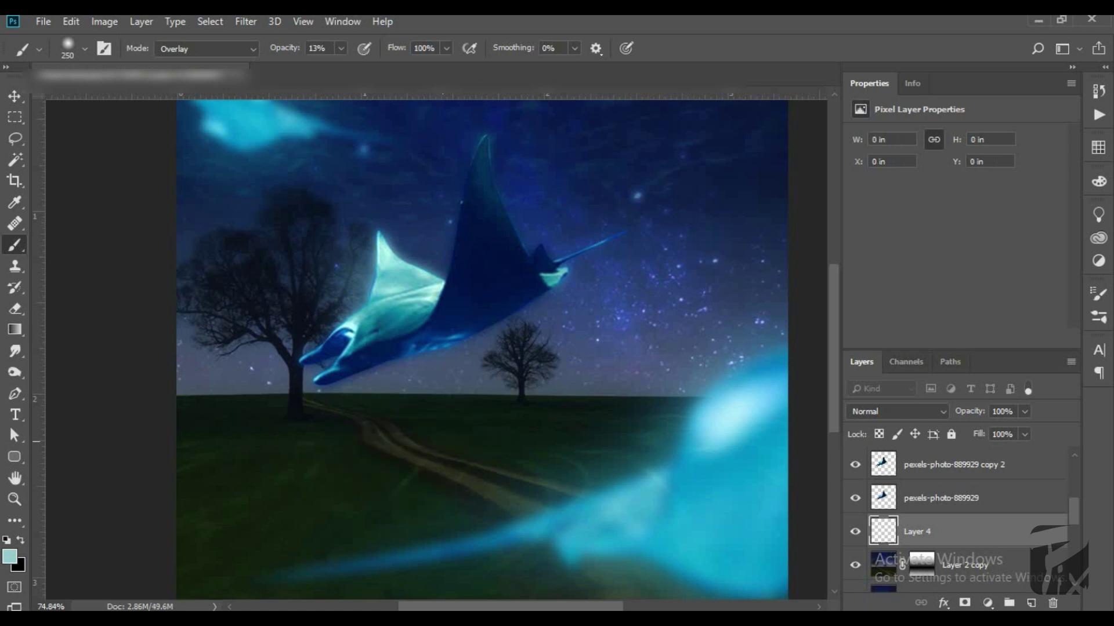
Flatten the brush tip into an ellipse and dab Overlay glow onto the dirt path
{"action": "right_click", "coordinate": [450, 345]}
{"action": "left_click_drag", "start_coordinate": [490, 375], "coordinate": [490, 387]}
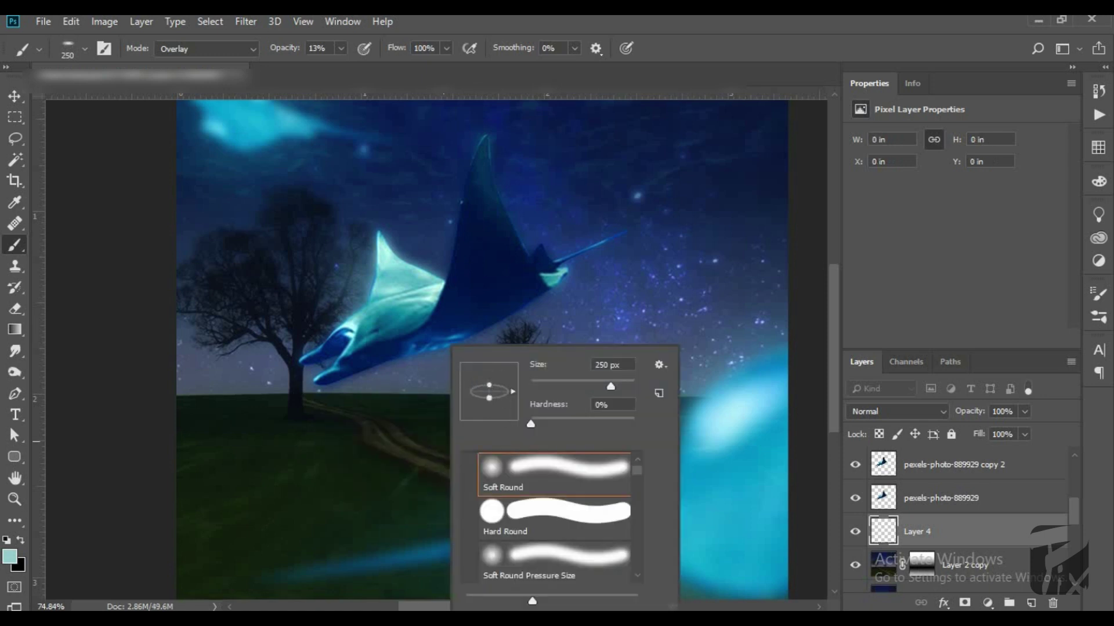
{"action": "key", "text": "Return"}
{"action": "left_click", "coordinate": [452, 461]}
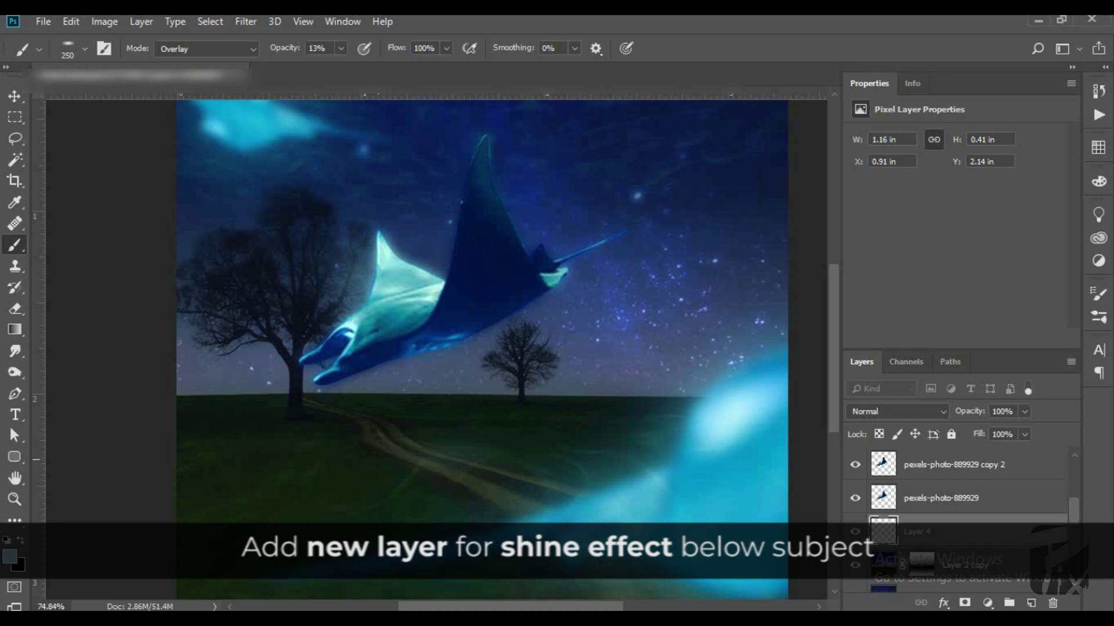
{"action": "scroll", "coordinate": [485, 473], "scroll_direction": "down", "scroll_amount": 1}
{"action": "scroll", "coordinate": [485, 472], "scroll_direction": "down", "scroll_amount": 1}
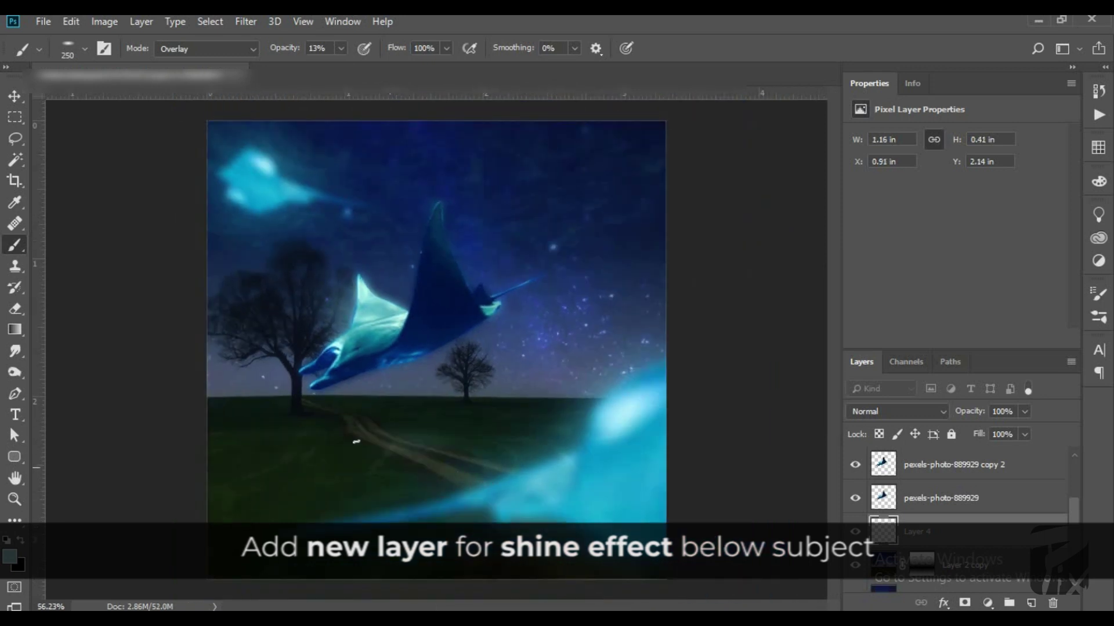
{"action": "scroll", "coordinate": [356, 442], "scroll_direction": "up", "scroll_amount": 2}
{"action": "left_click", "coordinate": [380, 406]}
Add more glow dabs along the path, resizing the brush between 250 and 400
{"action": "key", "text": "bracketright"}
{"action": "left_click", "coordinate": [515, 404]}
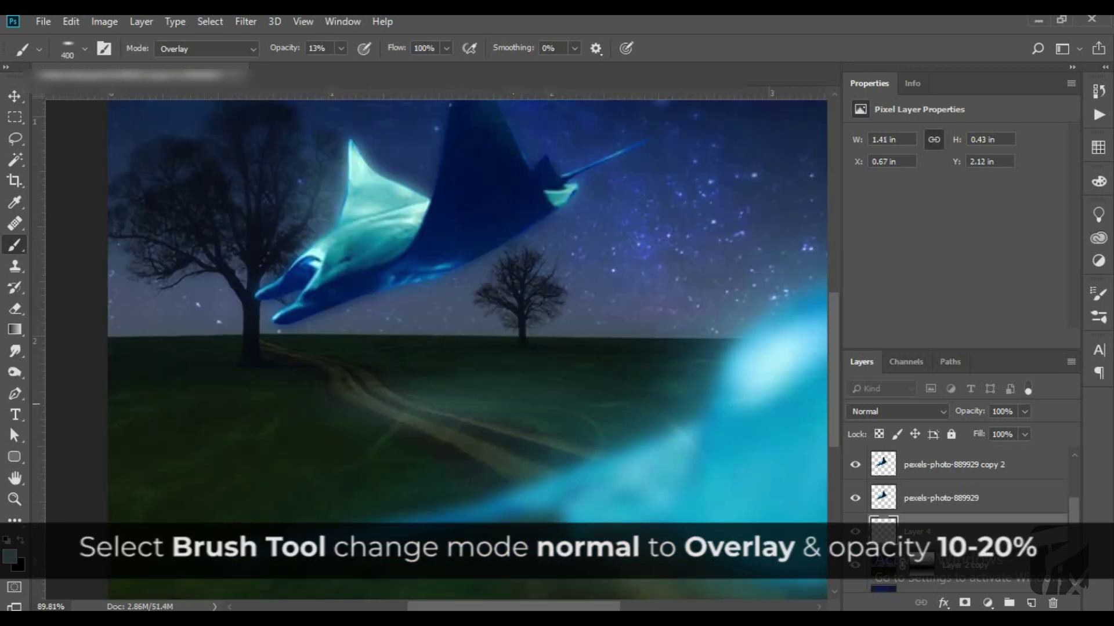
{"action": "left_click", "coordinate": [320, 414]}
{"action": "key", "text": "bracketleft"}
{"action": "scroll", "coordinate": [382, 348], "scroll_direction": "down", "scroll_amount": 2}
{"action": "scroll", "coordinate": [383, 348], "scroll_direction": "up", "scroll_amount": 2}
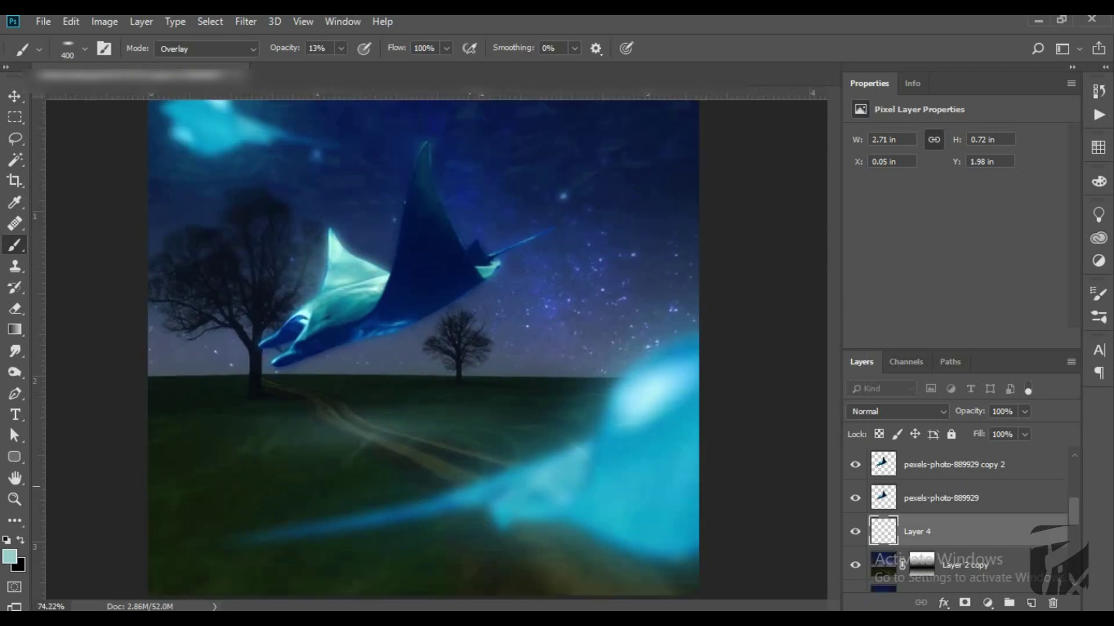
{"action": "left_click", "coordinate": [383, 428]}
{"action": "left_click", "coordinate": [377, 424]}
{"action": "key", "text": "bracketleft"}
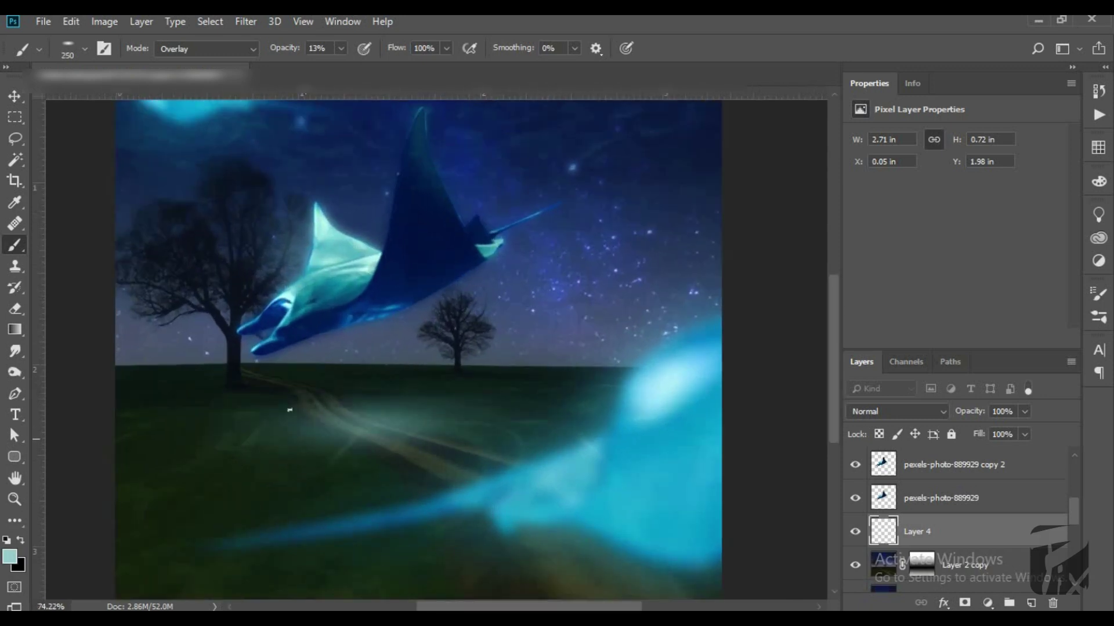
{"action": "key", "text": "bracketright"}
{"action": "scroll", "coordinate": [256, 406], "scroll_direction": "down", "scroll_amount": 2}
{"action": "scroll", "coordinate": [257, 406], "scroll_direction": "up", "scroll_amount": 2}
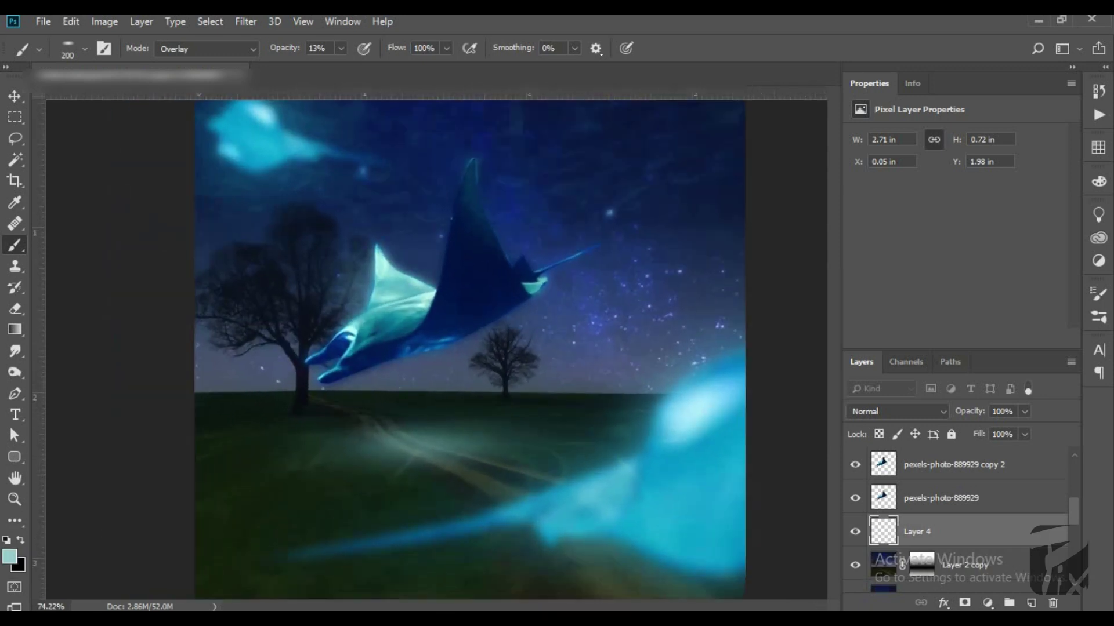
{"action": "scroll", "coordinate": [257, 406], "scroll_direction": "up", "scroll_amount": 1}
{"action": "key", "text": "bracketright"}
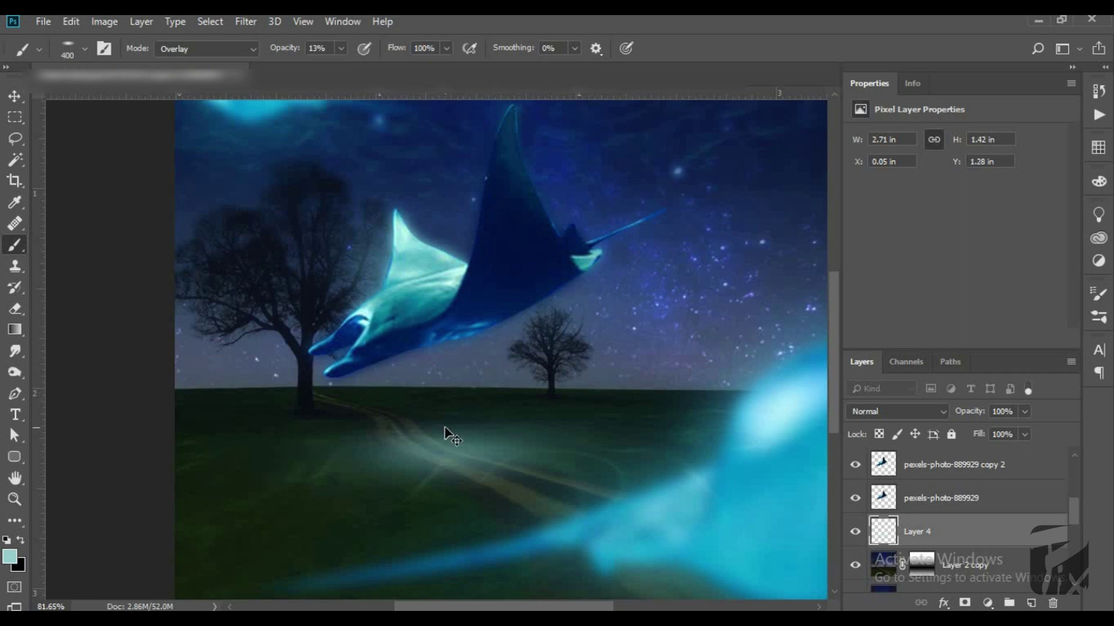
{"action": "scroll", "coordinate": [397, 337], "scroll_direction": "up", "scroll_amount": 6}
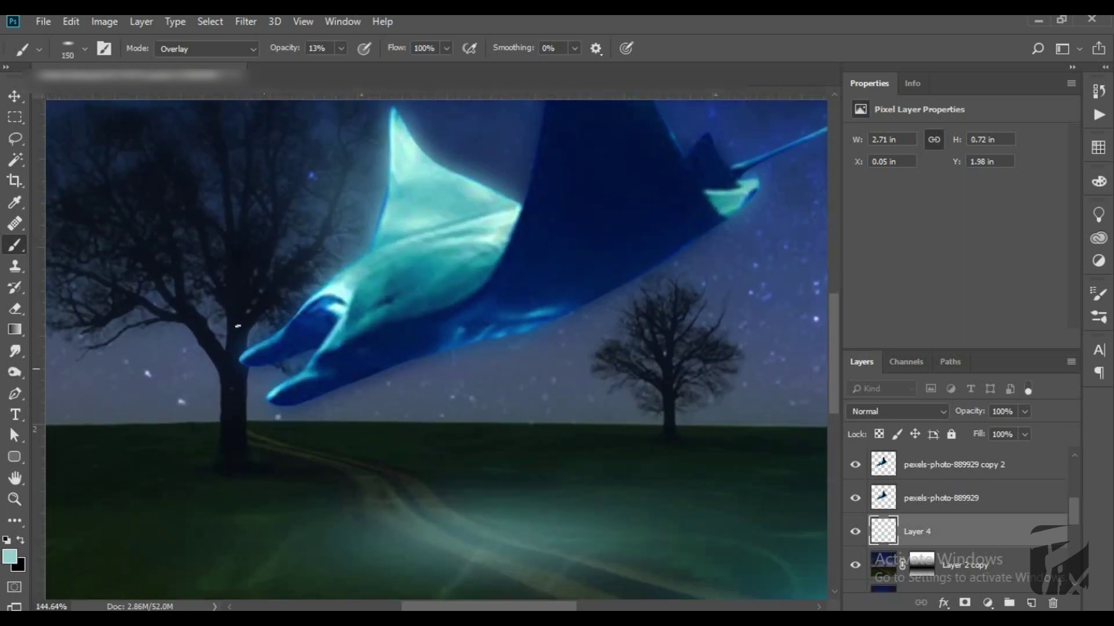
Paint a light glow down the left tree trunk and near the manta's fin with a size-50 brush
{"action": "left_click_drag", "start_coordinate": [261, 402], "coordinate": [248, 402]}
{"action": "key", "text": "bracketleft"}
{"action": "key", "text": "bracketleft"}
{"action": "key", "text": "bracketleft"}
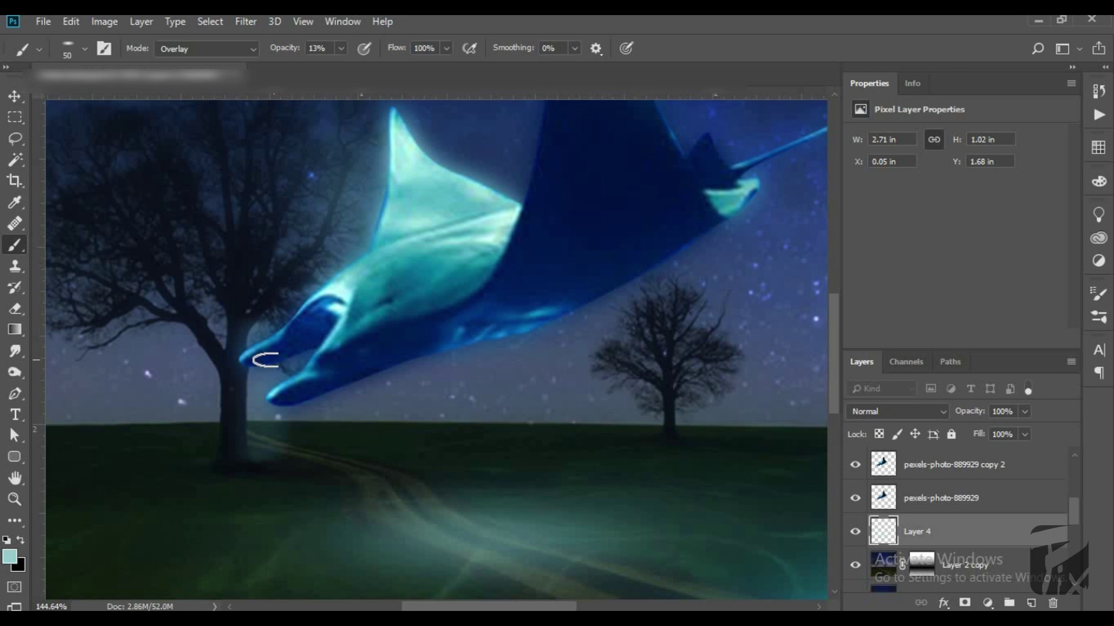
{"action": "scroll", "coordinate": [261, 355], "scroll_direction": "down", "scroll_amount": 1}
{"action": "key", "text": "ctrl+z"}
{"action": "left_click_drag", "start_coordinate": [255, 347], "coordinate": [248, 444]}
{"action": "scroll", "coordinate": [248, 441], "scroll_direction": "up", "scroll_amount": 6}
{"action": "left_click_drag", "start_coordinate": [256, 358], "coordinate": [253, 464]}
{"action": "left_click_drag", "start_coordinate": [245, 260], "coordinate": [272, 220]}
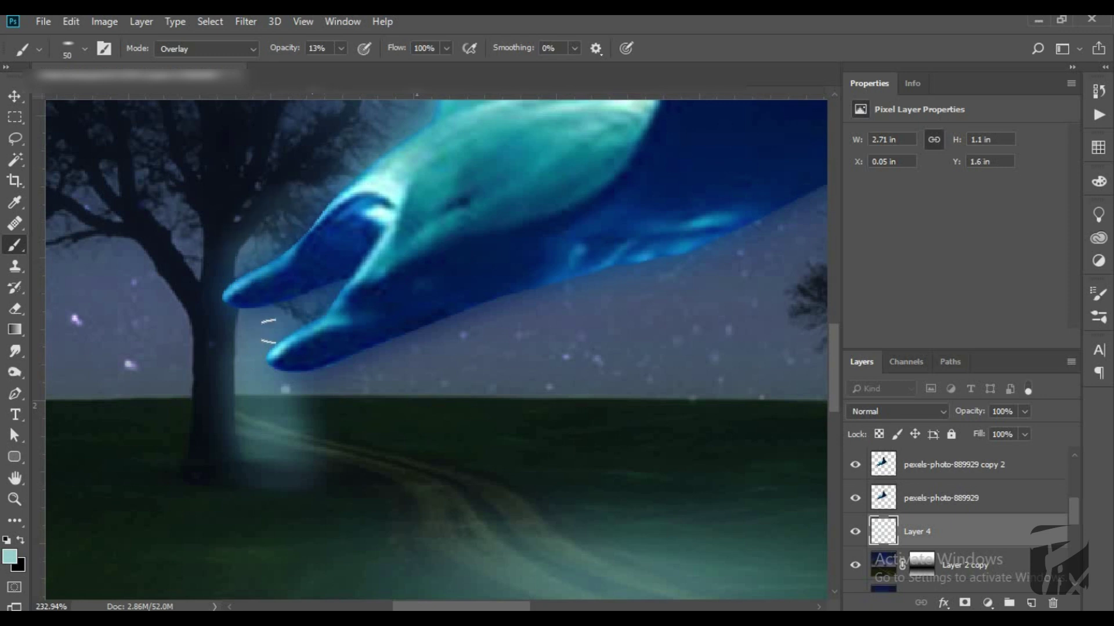
Erase the light column along the trunk and the excess glow left of the road, eraser enlarged to 250
{"action": "scroll", "coordinate": [267, 243], "scroll_direction": "down", "scroll_amount": 3}
{"action": "scroll", "coordinate": [278, 244], "scroll_direction": "up", "scroll_amount": 3}
{"action": "scroll", "coordinate": [301, 267], "scroll_direction": "down", "scroll_amount": 3}
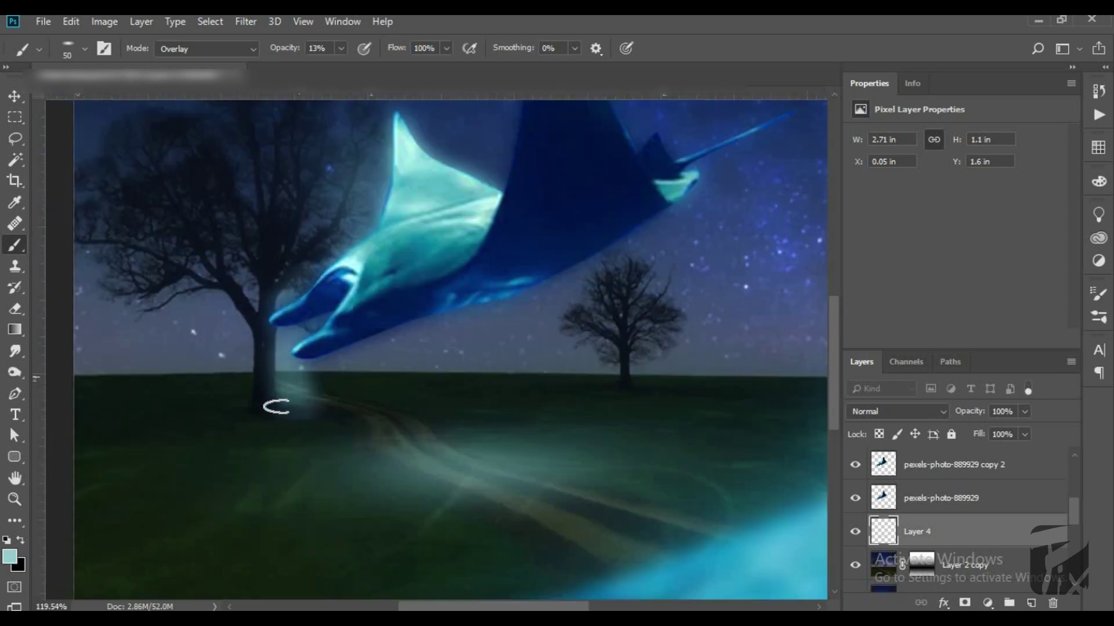
{"action": "scroll", "coordinate": [279, 386], "scroll_direction": "up", "scroll_amount": 3}
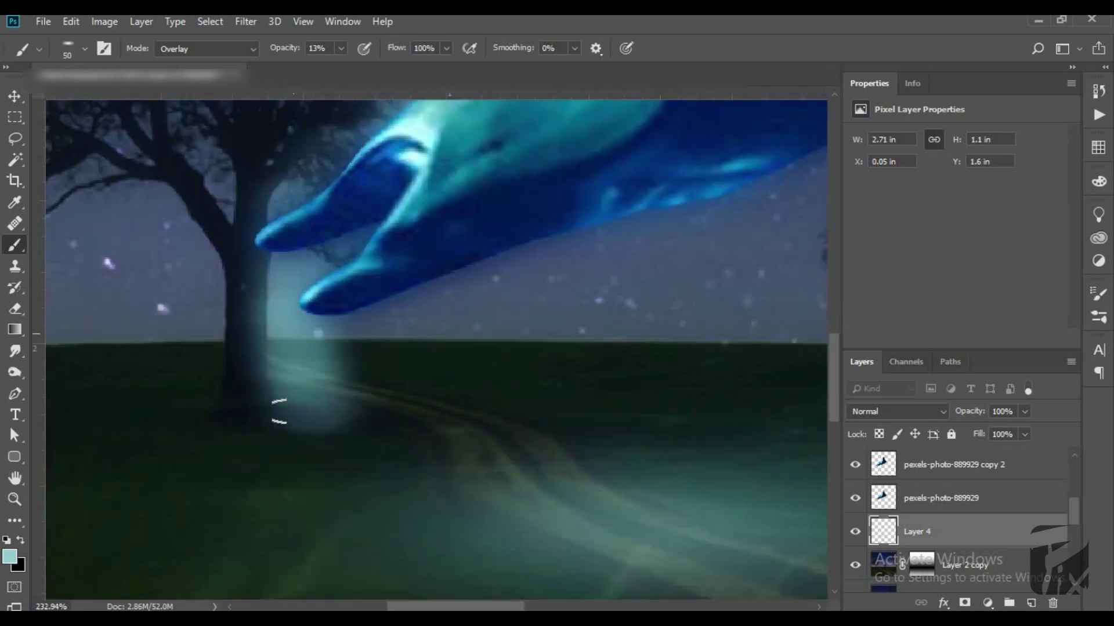
{"action": "scroll", "coordinate": [319, 417], "scroll_direction": "down", "scroll_amount": 1}
{"action": "key", "text": "e"}
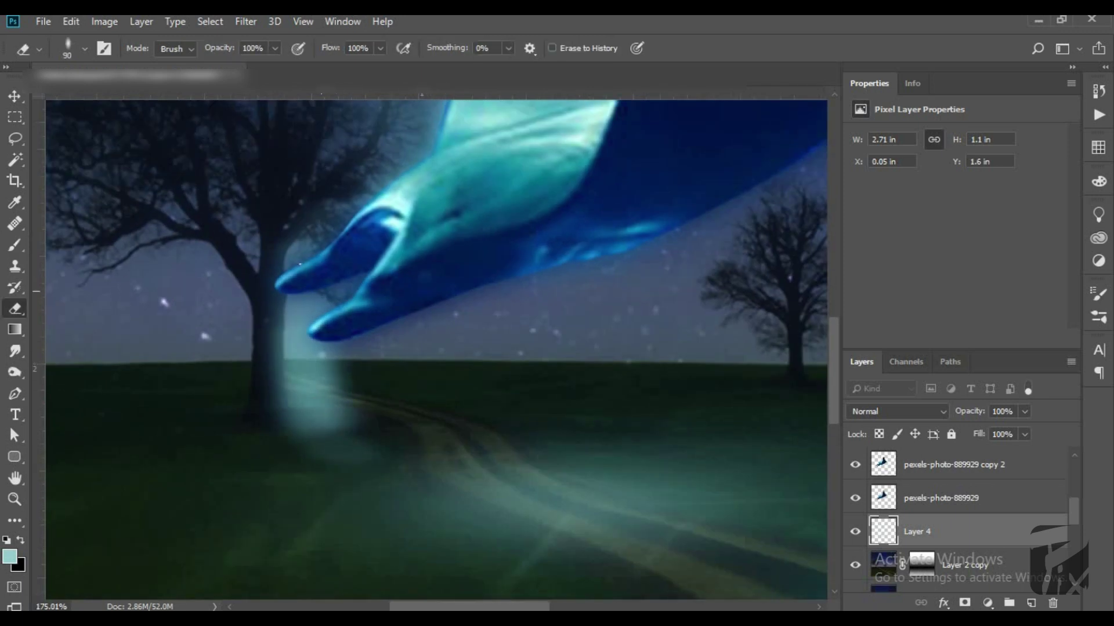
{"action": "left_click_drag", "start_coordinate": [290, 283], "coordinate": [300, 327]}
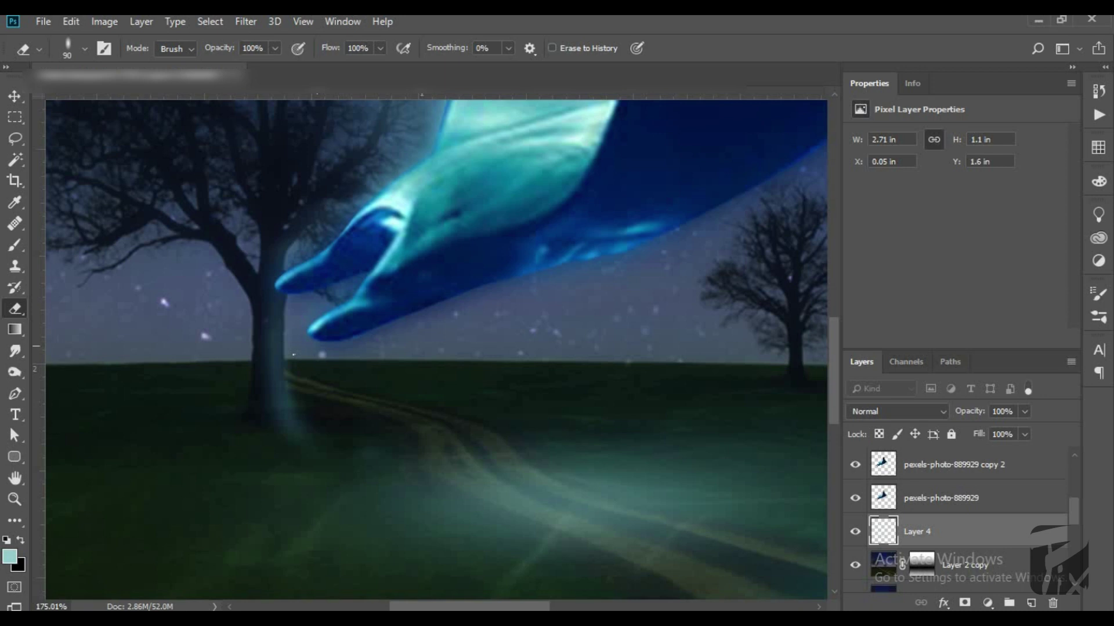
{"action": "left_click_drag", "start_coordinate": [383, 453], "coordinate": [336, 510]}
{"action": "key", "text": "bracketright"}
{"action": "key", "text": "bracketright"}
{"action": "key", "text": "bracketright"}
{"action": "left_click_drag", "start_coordinate": [400, 475], "coordinate": [316, 539]}
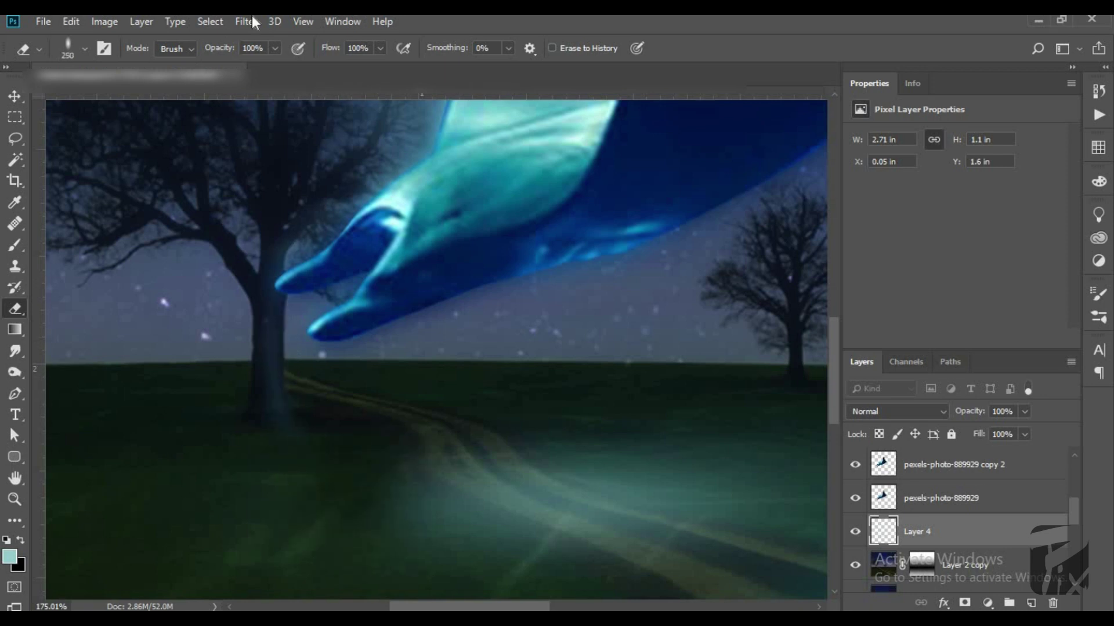
{"action": "left_click_drag", "start_coordinate": [15, 351], "coordinate": [52, 351]}
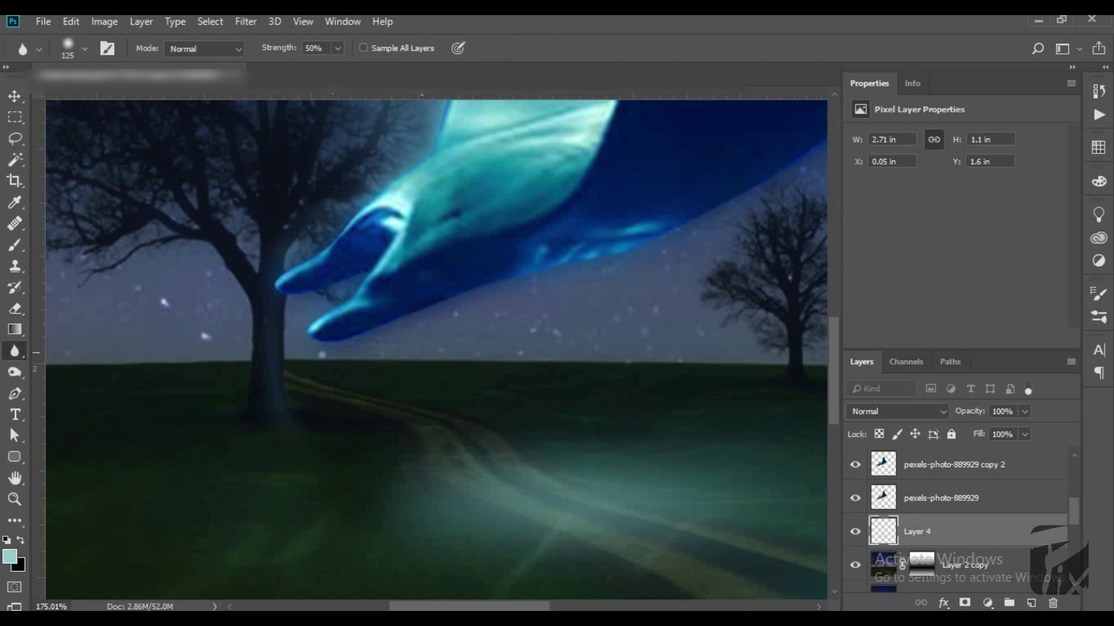
Erase part of the glowing haze streak near the path with a size-600 eraser
{"action": "scroll", "coordinate": [314, 421], "scroll_direction": "down", "scroll_amount": 3}
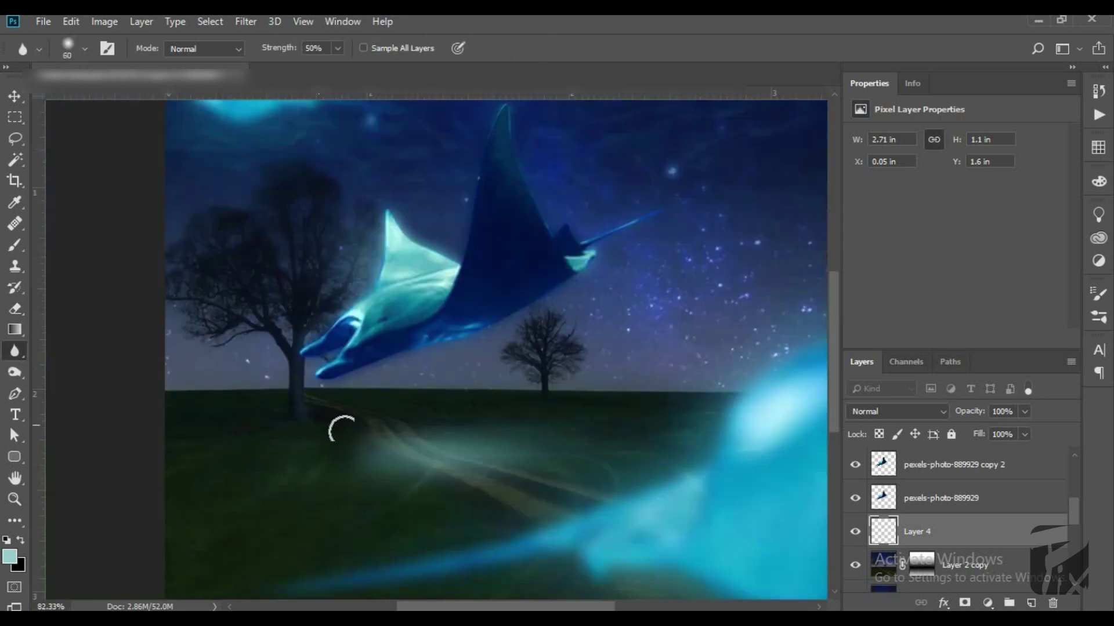
{"action": "scroll", "coordinate": [368, 405], "scroll_direction": "down", "scroll_amount": 2}
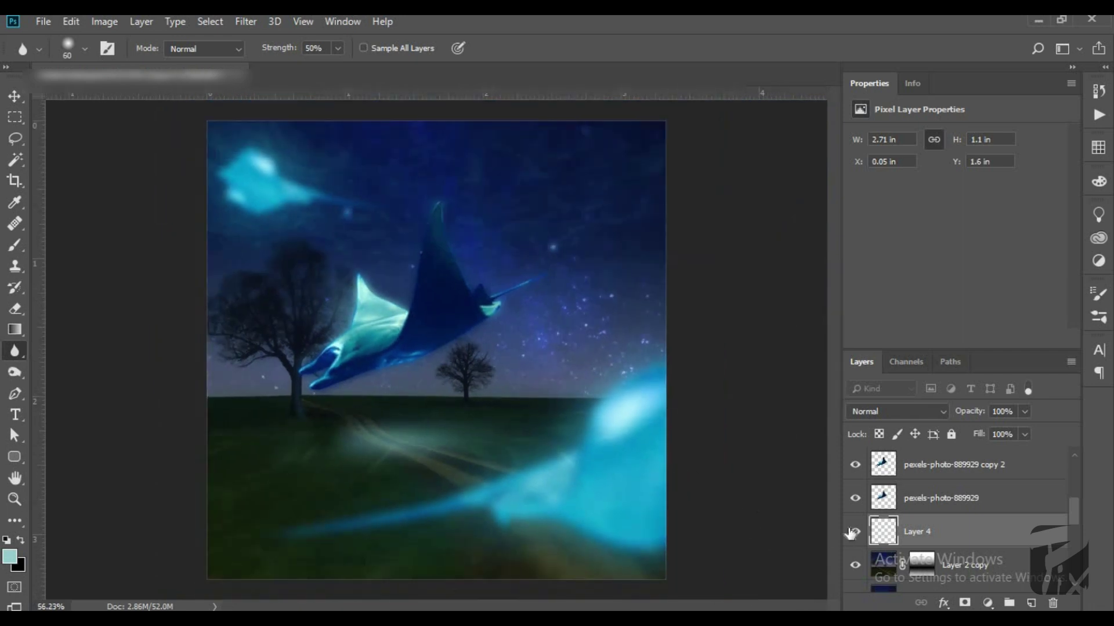
{"action": "scroll", "coordinate": [305, 411], "scroll_direction": "up", "scroll_amount": 1}
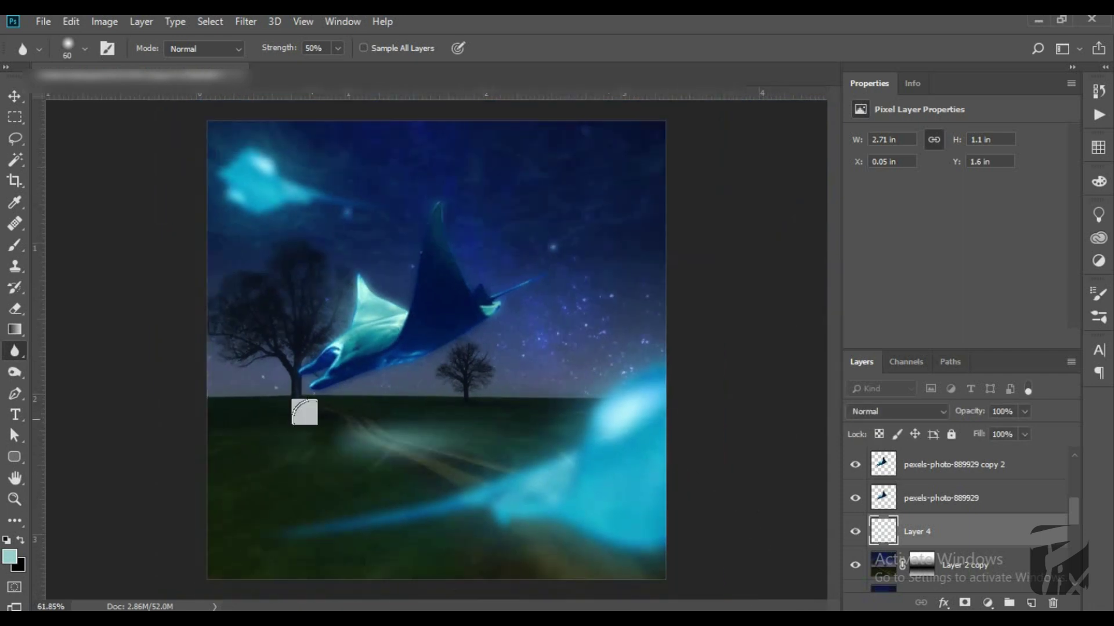
{"action": "scroll", "coordinate": [348, 401], "scroll_direction": "up", "scroll_amount": 2}
{"action": "scroll", "coordinate": [493, 377], "scroll_direction": "up", "scroll_amount": 1}
{"action": "scroll", "coordinate": [556, 374], "scroll_direction": "down", "scroll_amount": 2}
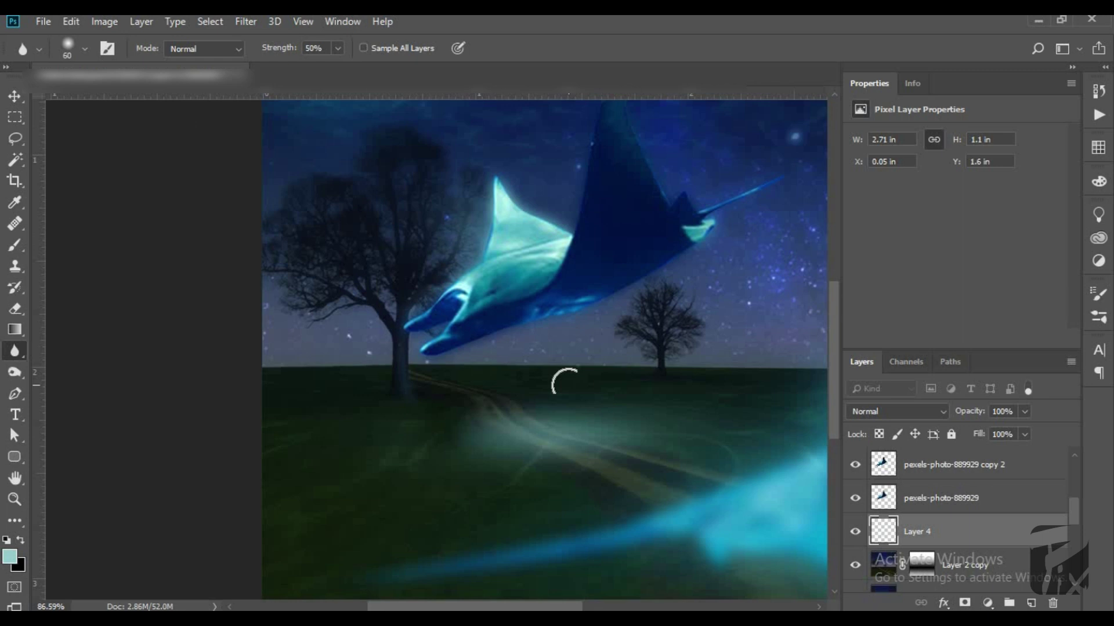
{"action": "scroll", "coordinate": [566, 383], "scroll_direction": "down", "scroll_amount": 1}
{"action": "scroll", "coordinate": [567, 386], "scroll_direction": "down", "scroll_amount": 2}
{"action": "scroll", "coordinate": [479, 493], "scroll_direction": "up", "scroll_amount": 1}
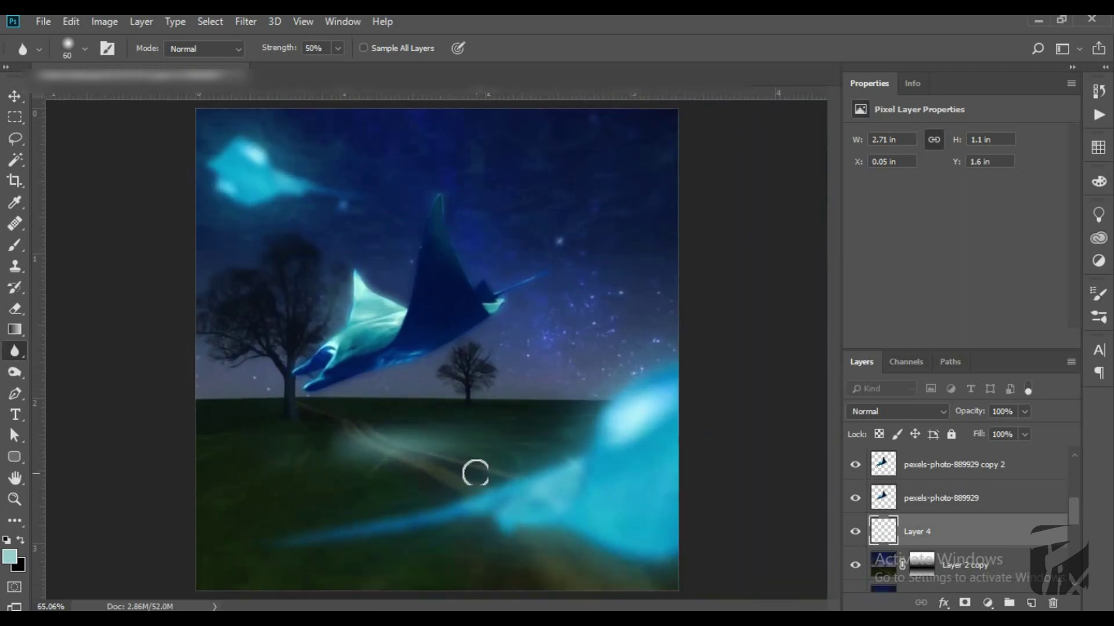
{"action": "scroll", "coordinate": [475, 473], "scroll_direction": "up", "scroll_amount": 1}
{"action": "key", "text": "e"}
{"action": "right_click", "coordinate": [461, 467]}
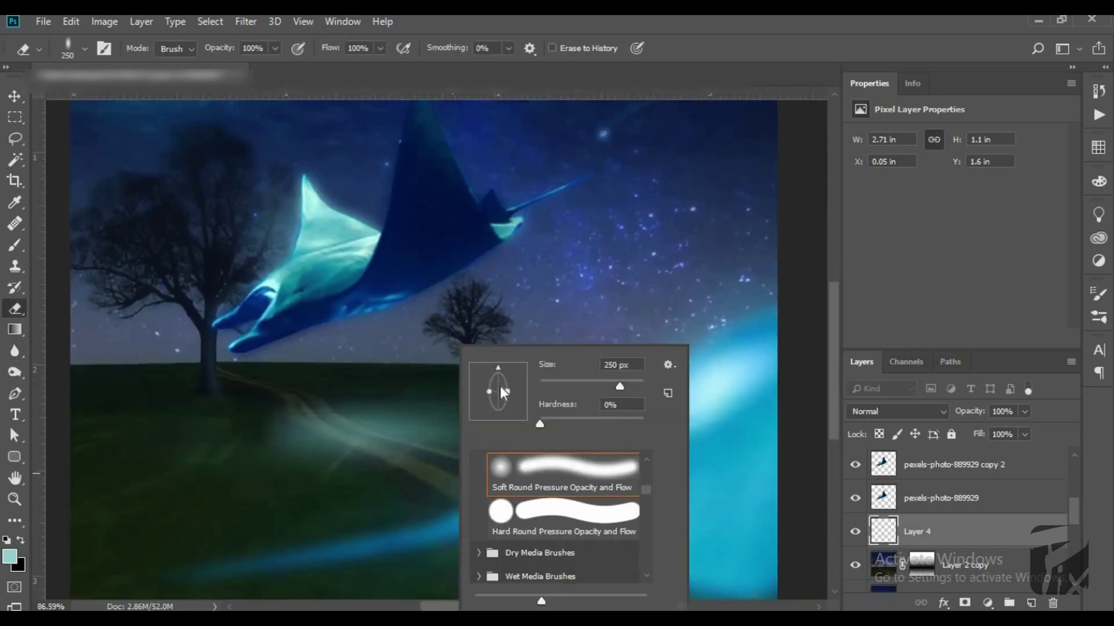
{"action": "key", "text": "Escape"}
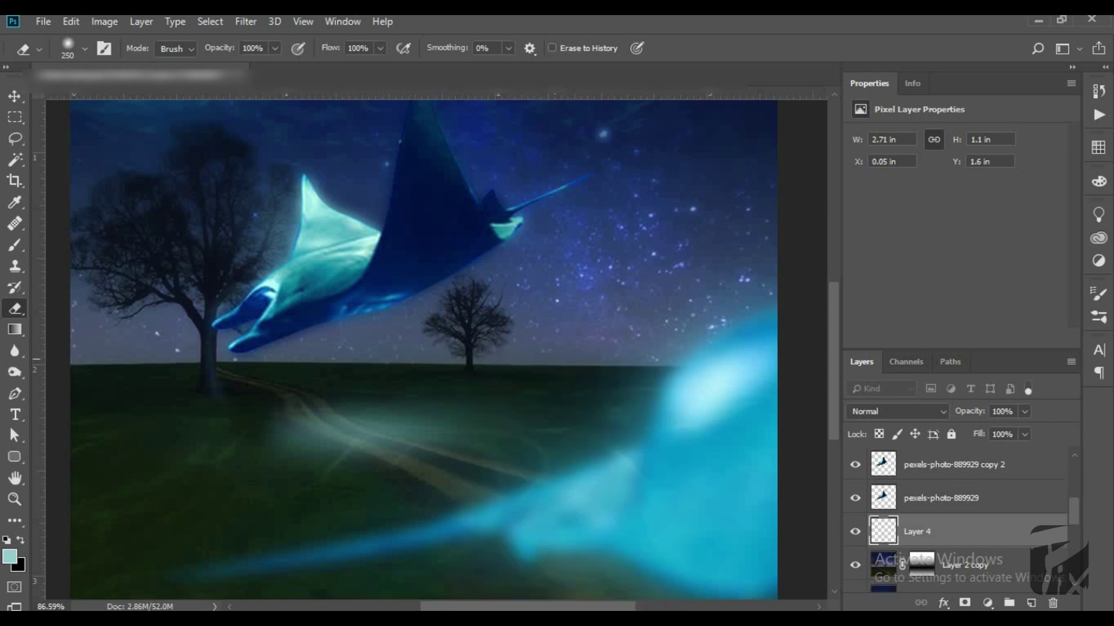
{"action": "key", "text": "bracketright"}
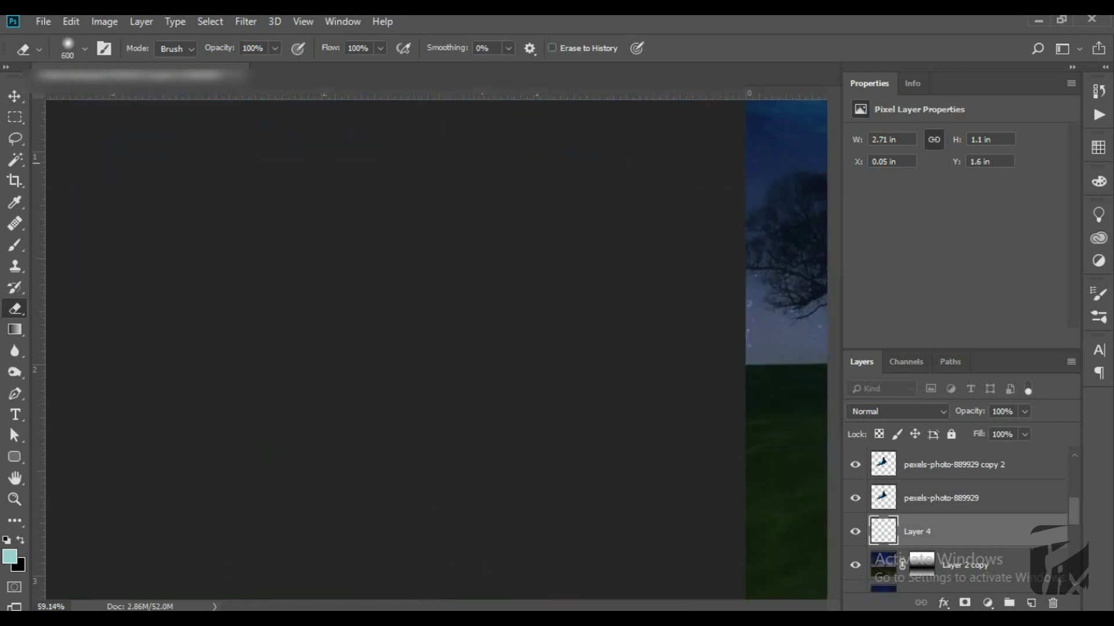
{"action": "scroll", "coordinate": [436, 348], "scroll_direction": "down", "scroll_amount": 2}
{"action": "left_click", "coordinate": [407, 434]}
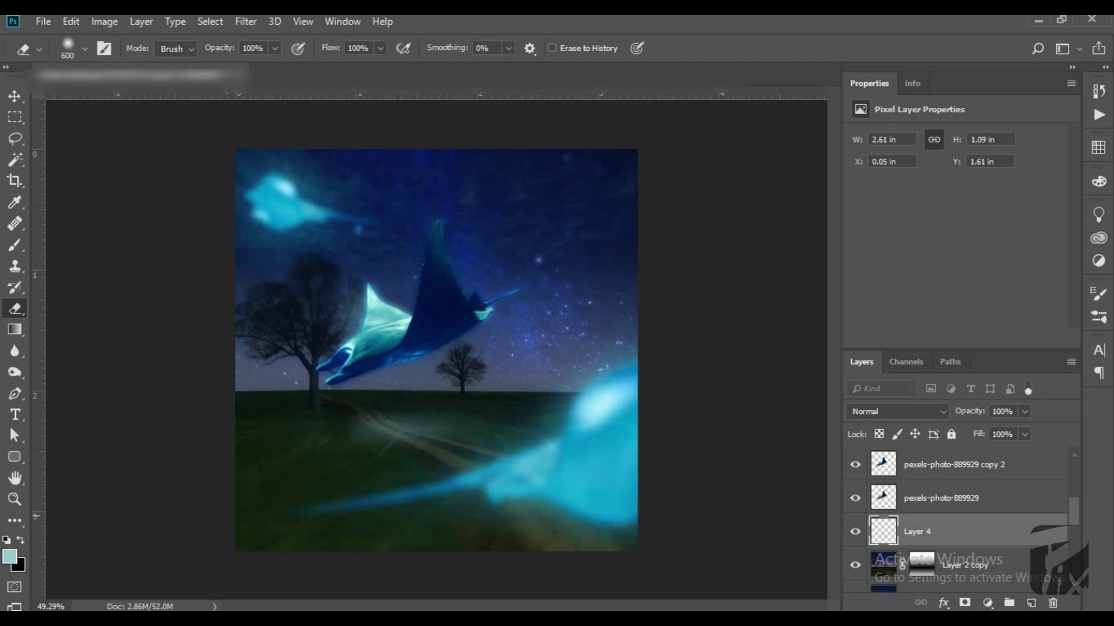
Add a new empty Layer 5 above Layer 4
{"action": "scroll", "coordinate": [451, 369], "scroll_direction": "down", "scroll_amount": 2}
{"action": "scroll", "coordinate": [452, 369], "scroll_direction": "up", "scroll_amount": 1}
{"action": "scroll", "coordinate": [452, 369], "scroll_direction": "up", "scroll_amount": 2}
{"action": "scroll", "coordinate": [451, 369], "scroll_direction": "up", "scroll_amount": 1}
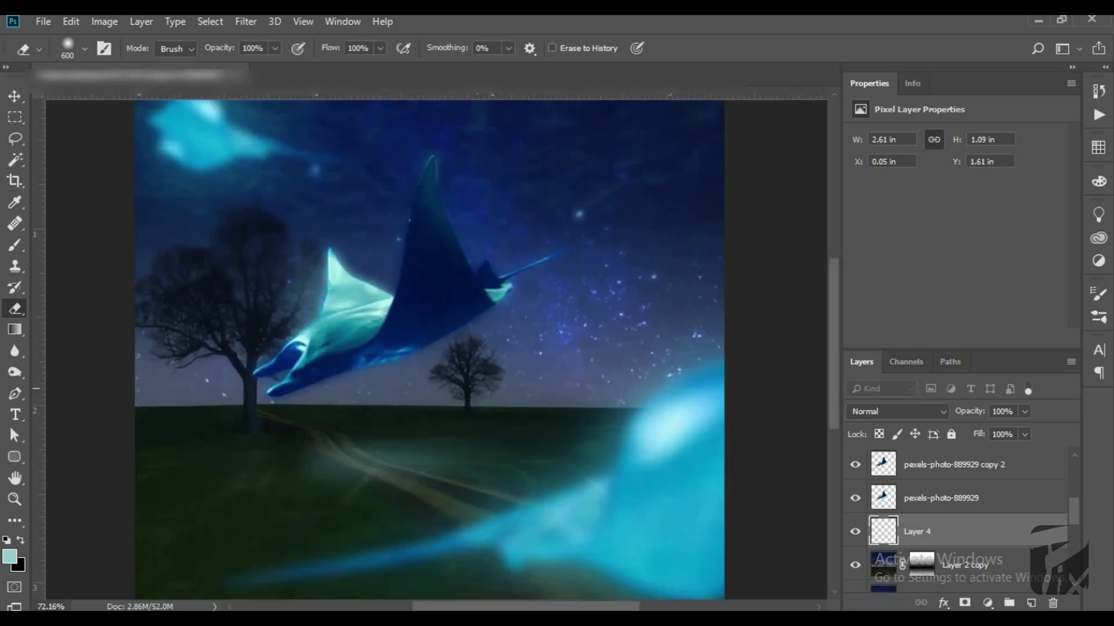
{"action": "left_click", "coordinate": [1031, 604]}
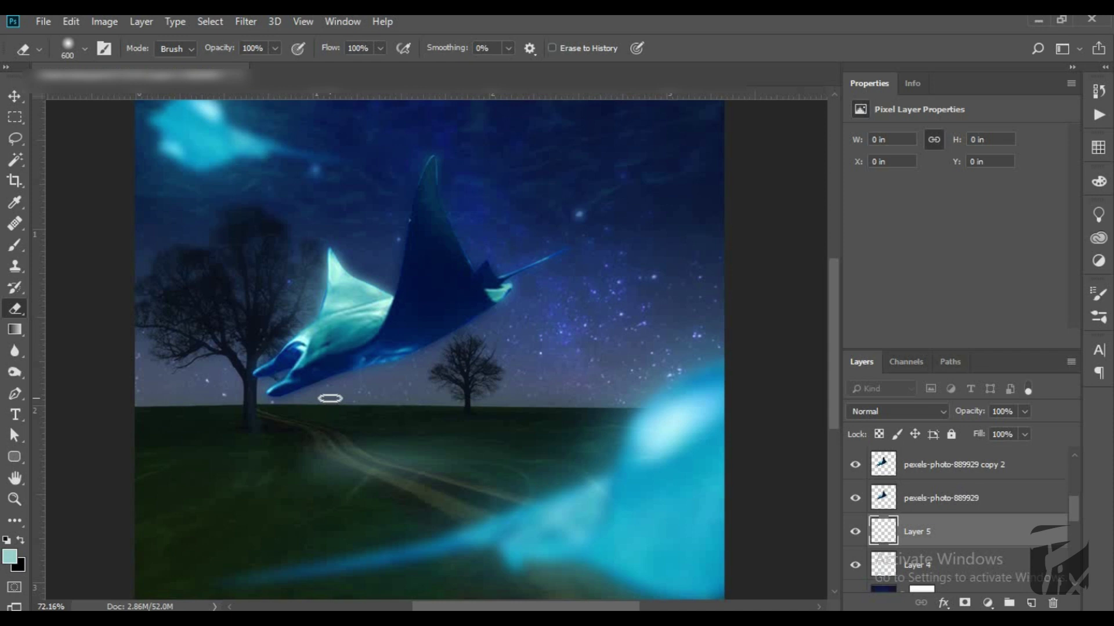
Paint broad soft Overlay glow strokes along the road, growing the brush from 100 to 500
{"action": "key", "text": "b"}
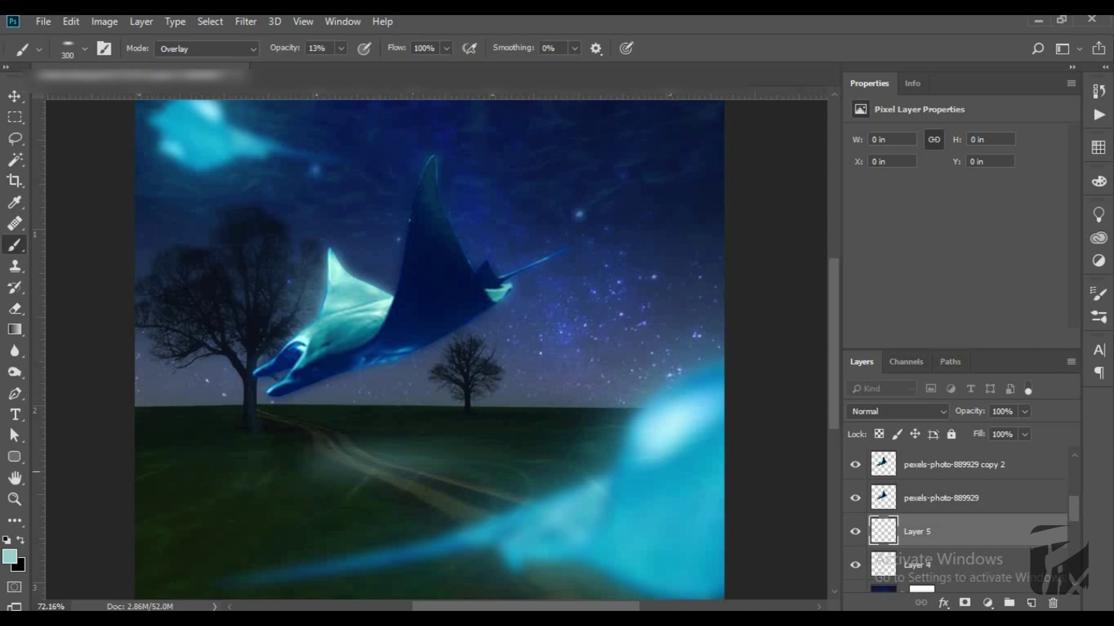
{"action": "left_click_drag", "start_coordinate": [337, 447], "coordinate": [464, 493]}
{"action": "left_click_drag", "start_coordinate": [348, 458], "coordinate": [440, 458]}
{"action": "key", "text": "bracketleft"}
{"action": "key", "text": "bracketleft"}
{"action": "key", "text": "bracketleft"}
{"action": "key", "text": "bracketleft"}
{"action": "key", "text": "bracketleft"}
{"action": "key", "text": "bracketleft"}
{"action": "key", "text": "bracketleft"}
{"action": "key", "text": "bracketright"}
{"action": "key", "text": "bracketright"}
{"action": "key", "text": "bracketright"}
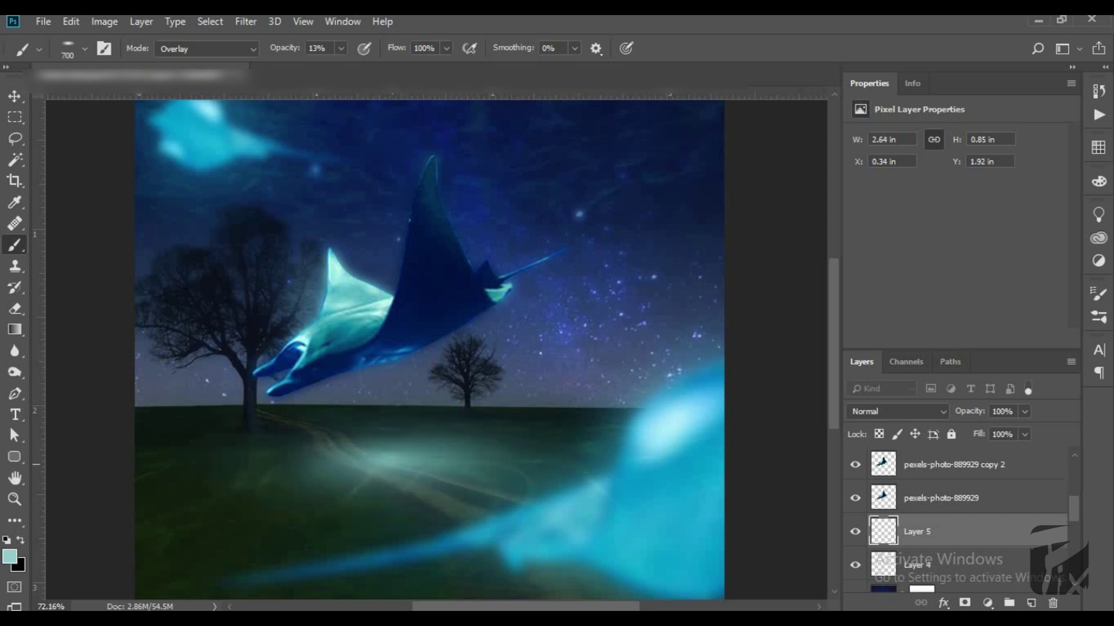
{"action": "left_click_drag", "start_coordinate": [261, 464], "coordinate": [504, 452]}
{"action": "key", "text": "bracketright"}
{"action": "key", "text": "bracketright"}
{"action": "scroll", "coordinate": [429, 348], "scroll_direction": "down", "scroll_amount": 3}
{"action": "scroll", "coordinate": [429, 348], "scroll_direction": "up", "scroll_amount": 2}
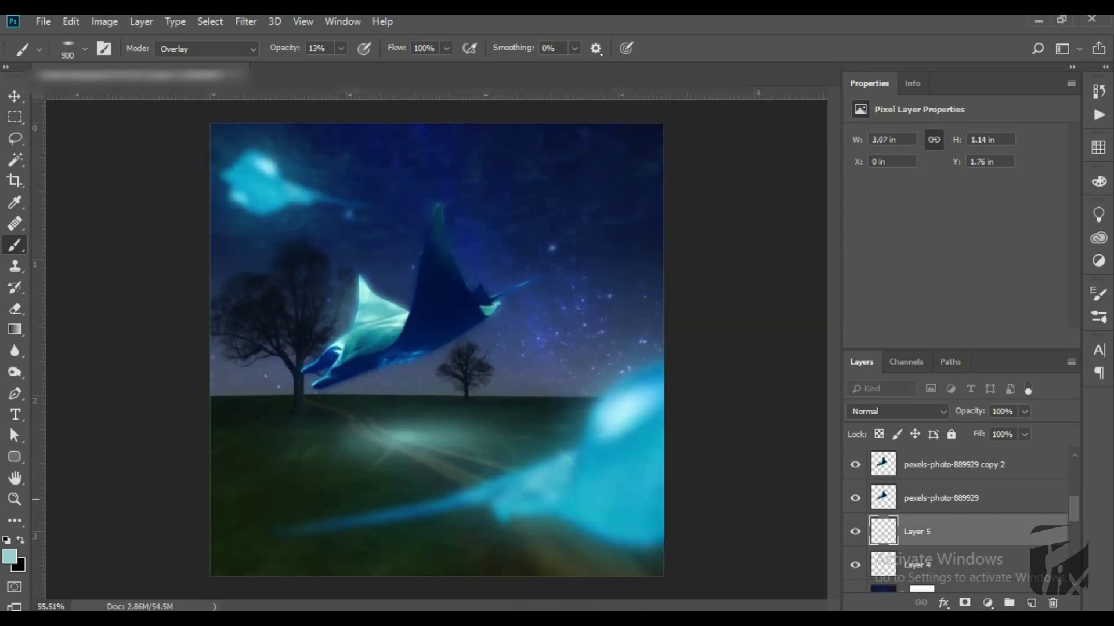
{"action": "left_click_drag", "start_coordinate": [232, 539], "coordinate": [464, 464]}
{"action": "left_click_drag", "start_coordinate": [250, 504], "coordinate": [475, 417]}
{"action": "scroll", "coordinate": [436, 350], "scroll_direction": "down", "scroll_amount": 1}
Erase a bit of the road glow with a size-600 eraser
{"action": "key", "text": "e"}
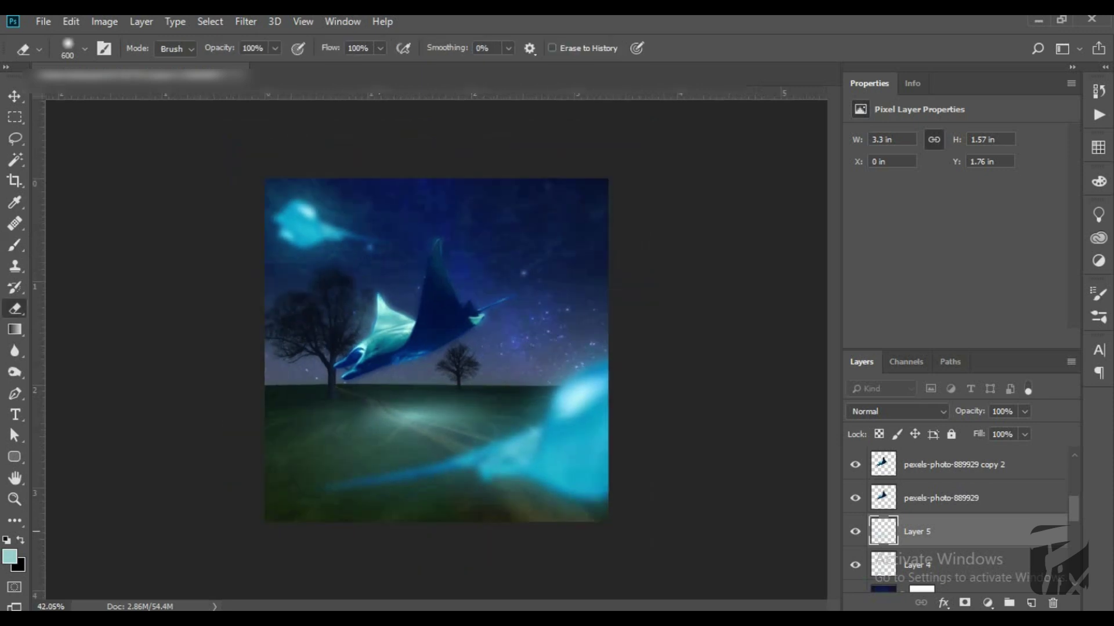
{"action": "key", "text": "bracketleft"}
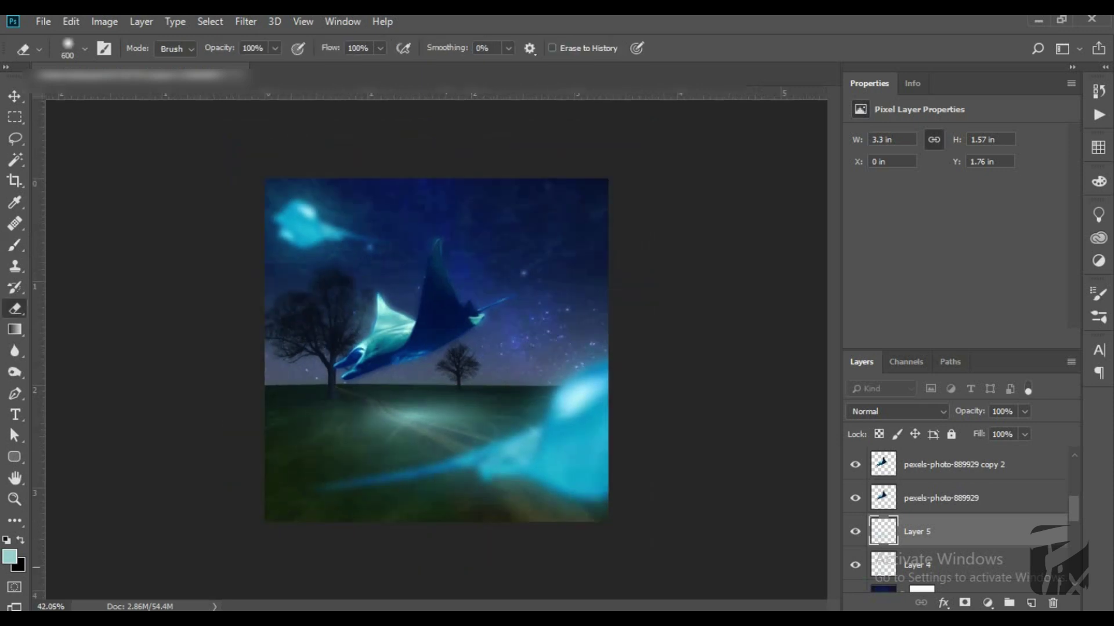
{"action": "left_click", "coordinate": [409, 451]}
{"action": "scroll", "coordinate": [410, 391], "scroll_direction": "down", "scroll_amount": 1}
{"action": "scroll", "coordinate": [410, 391], "scroll_direction": "up", "scroll_amount": 3}
{"action": "scroll", "coordinate": [410, 391], "scroll_direction": "up", "scroll_amount": 2}
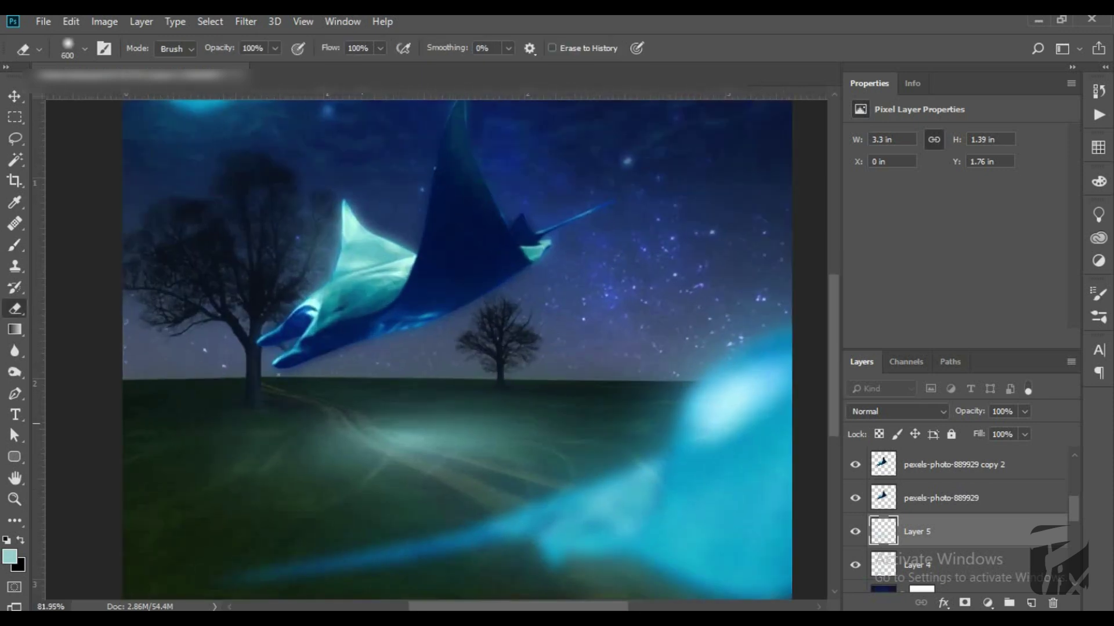
{"action": "scroll", "coordinate": [410, 391], "scroll_direction": "up", "scroll_amount": 1}
{"action": "scroll", "coordinate": [427, 441], "scroll_direction": "up", "scroll_amount": 2}
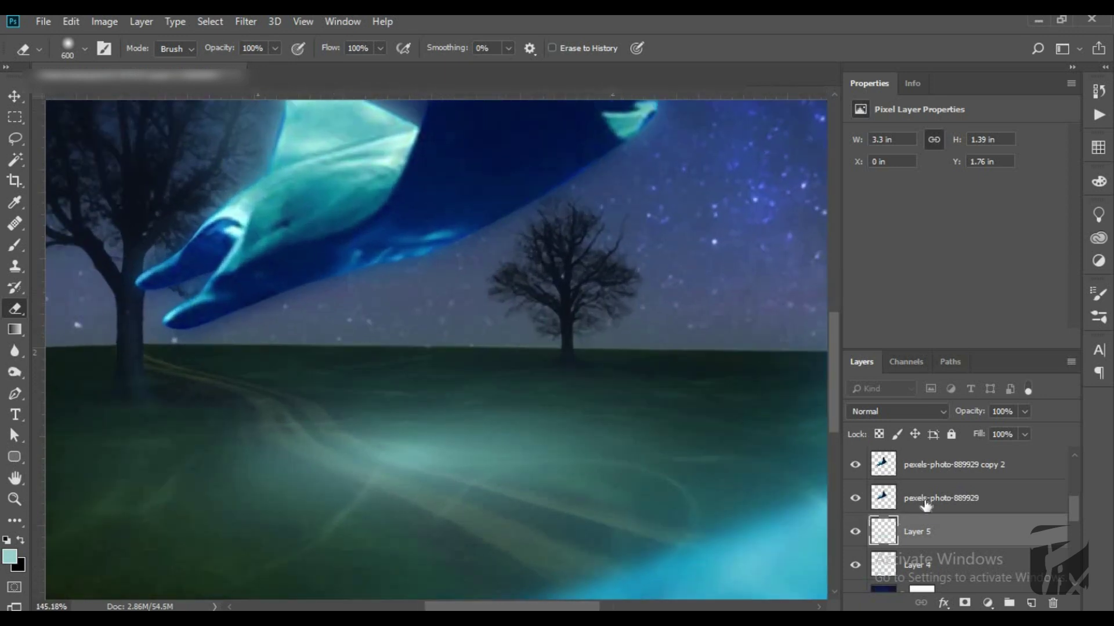
Select the underwater overlay layer in the Layers panel
{"action": "left_click", "coordinate": [927, 505]}
{"action": "scroll", "coordinate": [939, 493], "scroll_direction": "up", "scroll_amount": 3}
{"action": "left_click", "coordinate": [957, 467]}
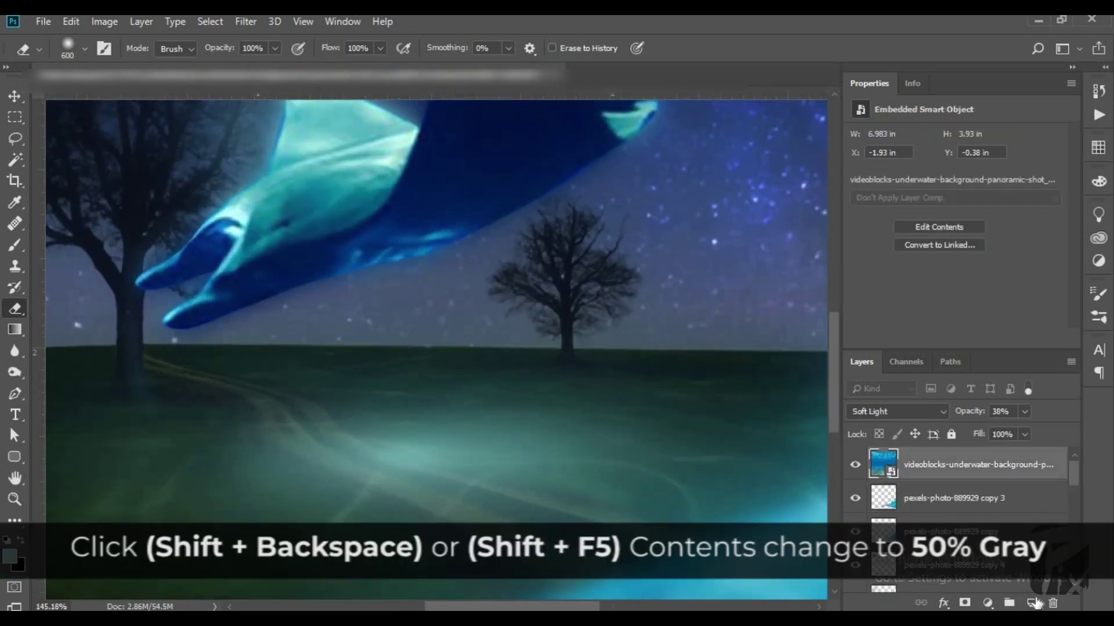
Create Layer 6 filled with 50% Gray and set its blend mode to Overlay
{"action": "left_click", "coordinate": [1033, 603]}
{"action": "key", "text": "shift+BackSpace"}
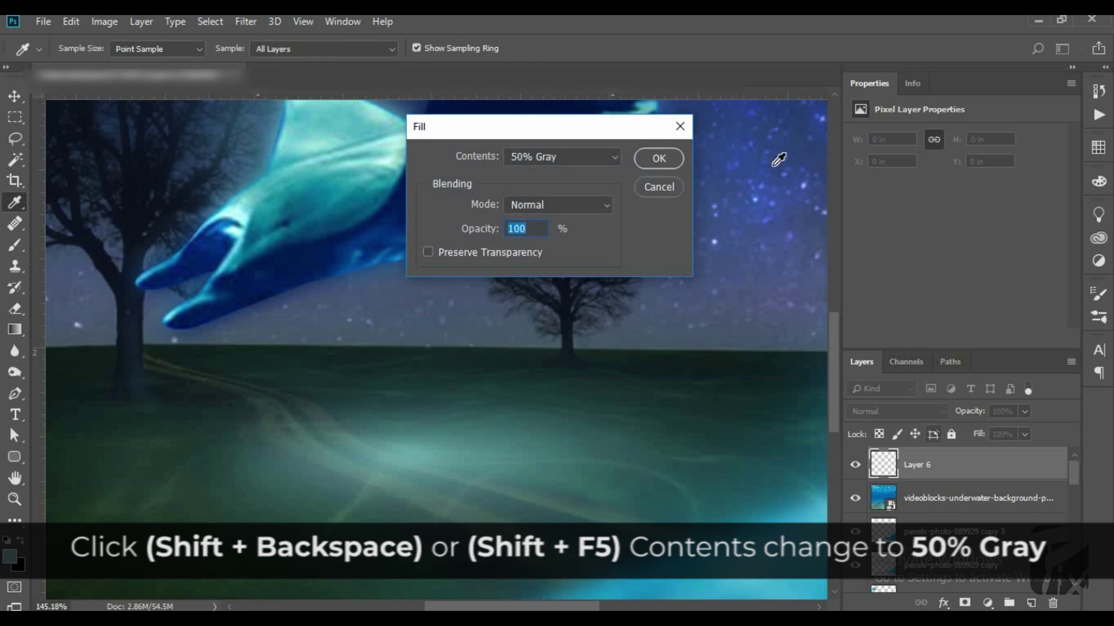
{"action": "left_click", "coordinate": [670, 153]}
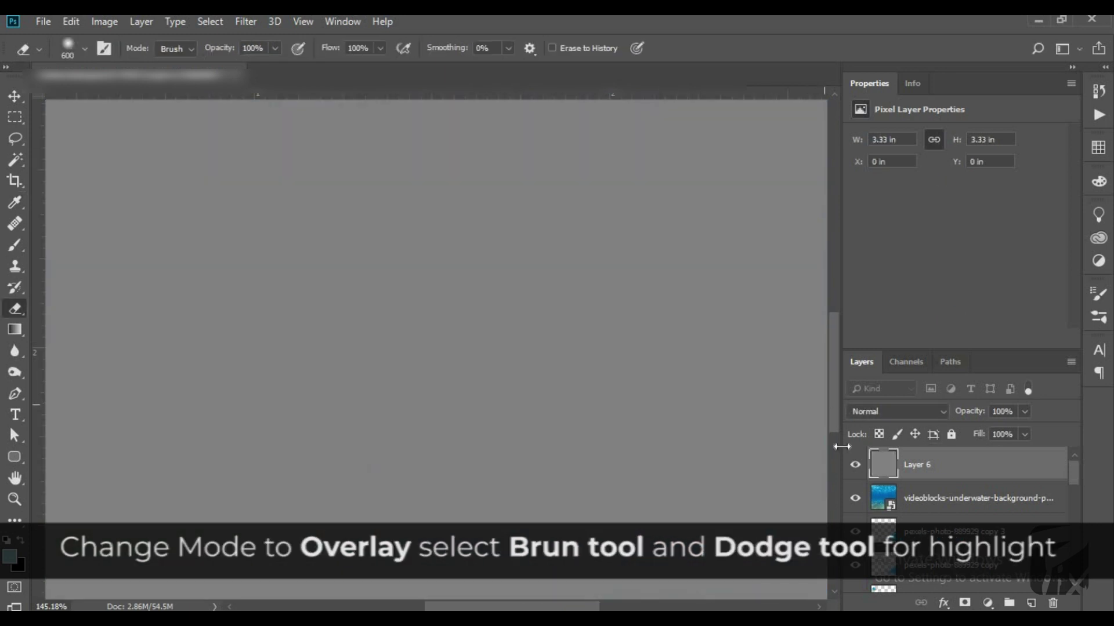
{"action": "left_click", "coordinate": [915, 413]}
{"action": "left_click", "coordinate": [905, 204]}
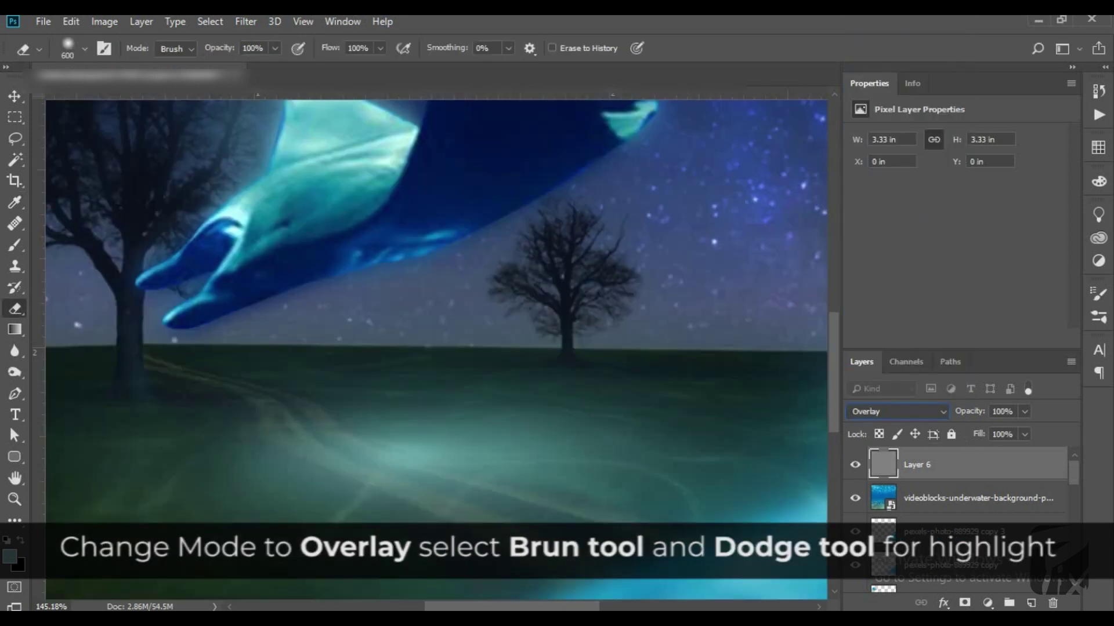
{"action": "left_click", "coordinate": [13, 372]}
{"action": "right_click", "coordinate": [12, 372]}
Dodge the manta and cyan glow at lower right on Layer 6 with a size-100 Midtones brush at 50%
{"action": "left_click", "coordinate": [58, 369]}
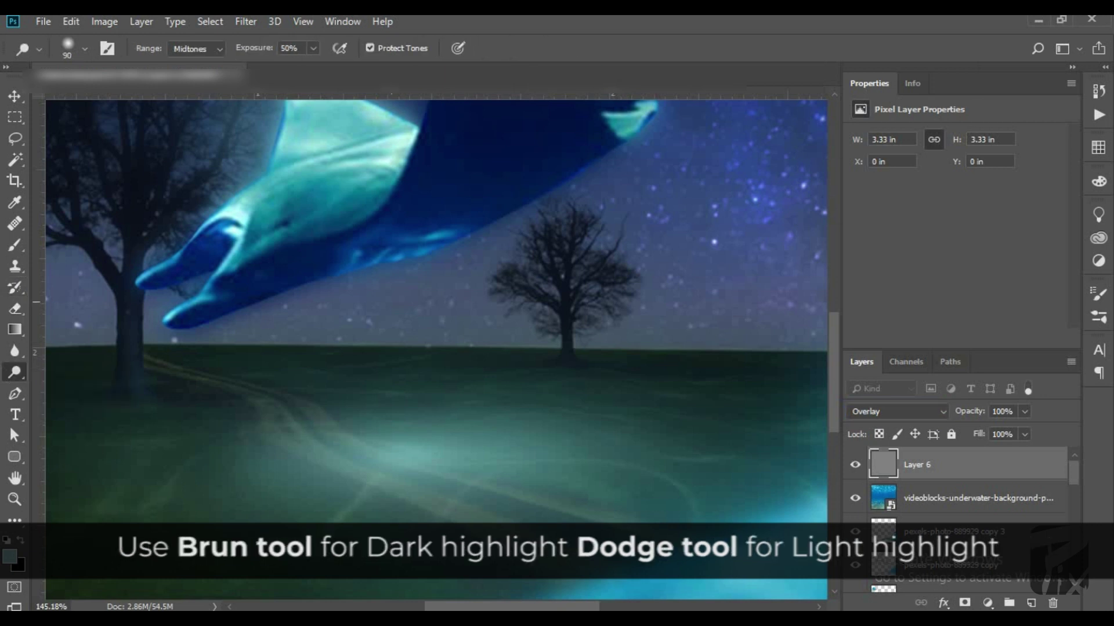
{"action": "scroll", "coordinate": [531, 166], "scroll_direction": "up", "scroll_amount": 2}
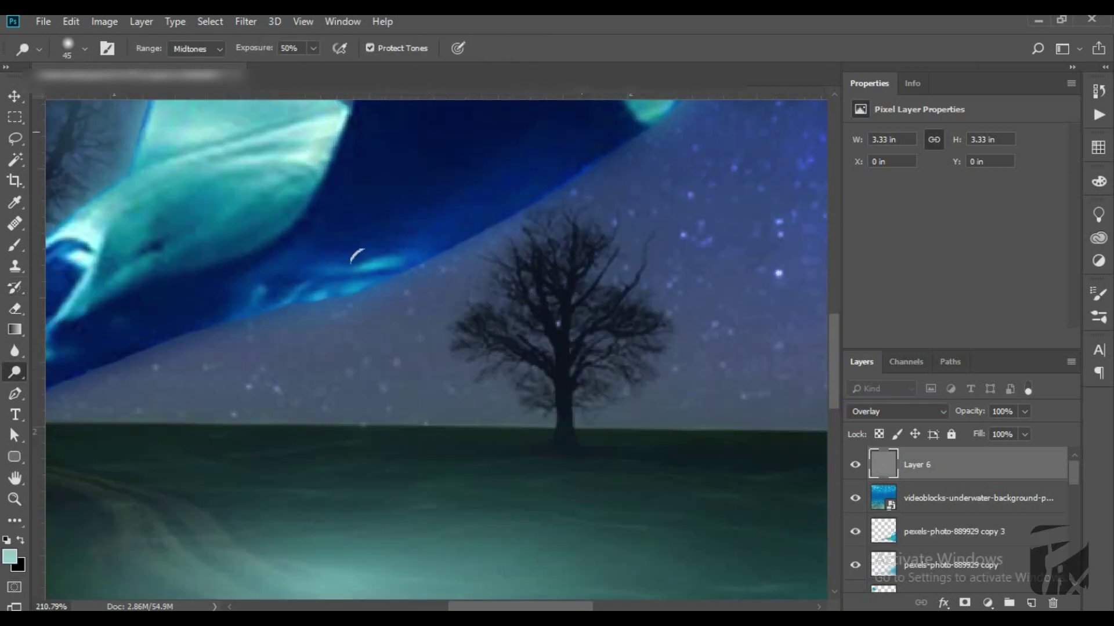
{"action": "scroll", "coordinate": [467, 272], "scroll_direction": "down", "scroll_amount": 2}
{"action": "key", "text": "bracketright"}
{"action": "key", "text": "bracketright"}
{"action": "key", "text": "bracketright"}
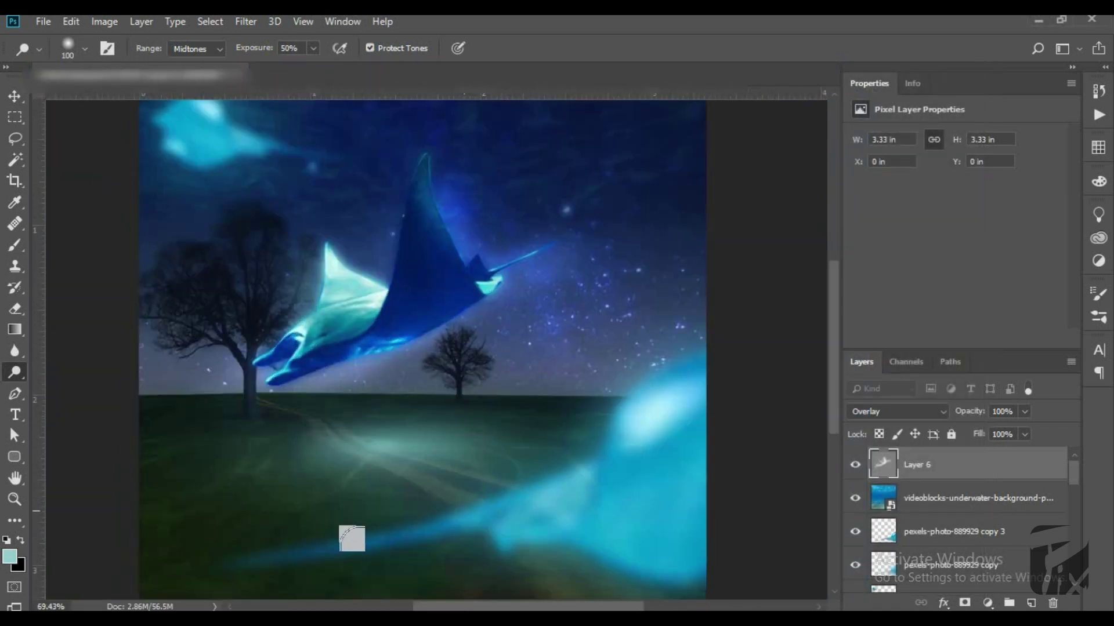
{"action": "left_click_drag", "start_coordinate": [628, 429], "coordinate": [596, 517]}
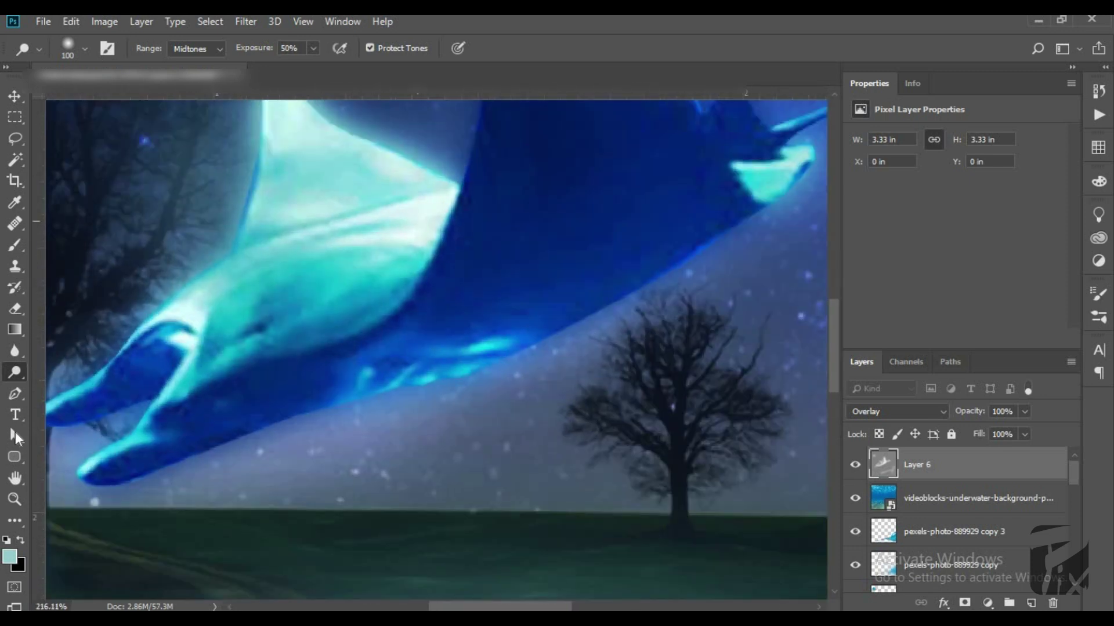
{"action": "scroll", "coordinate": [287, 347], "scroll_direction": "down", "scroll_amount": 3}
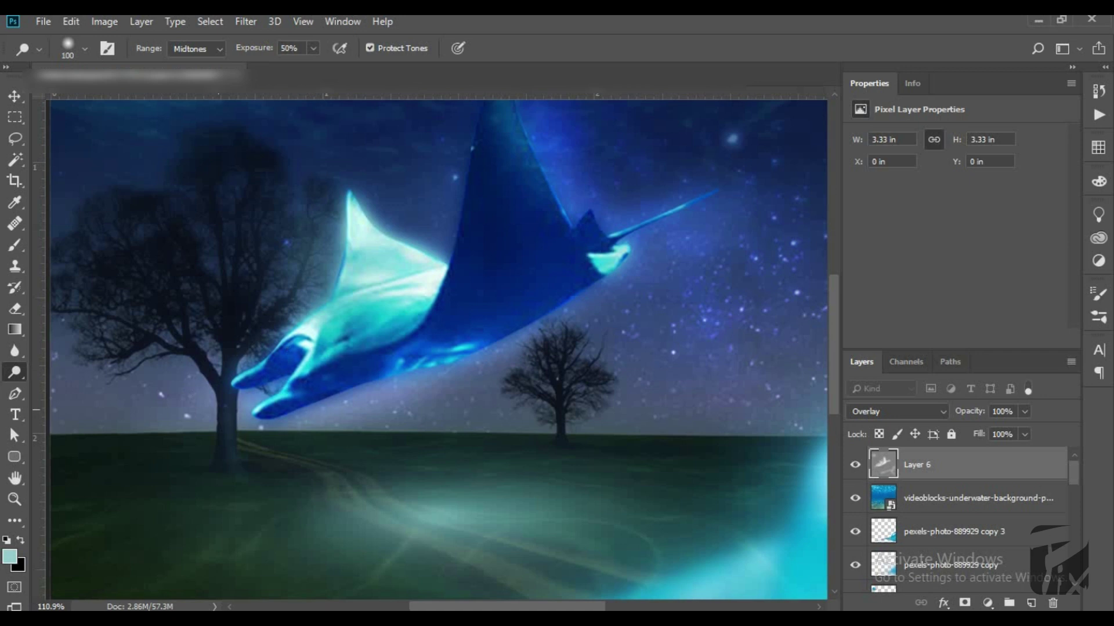
{"action": "key", "text": "shift+o"}
{"action": "scroll", "coordinate": [400, 287], "scroll_direction": "up", "scroll_amount": 3}
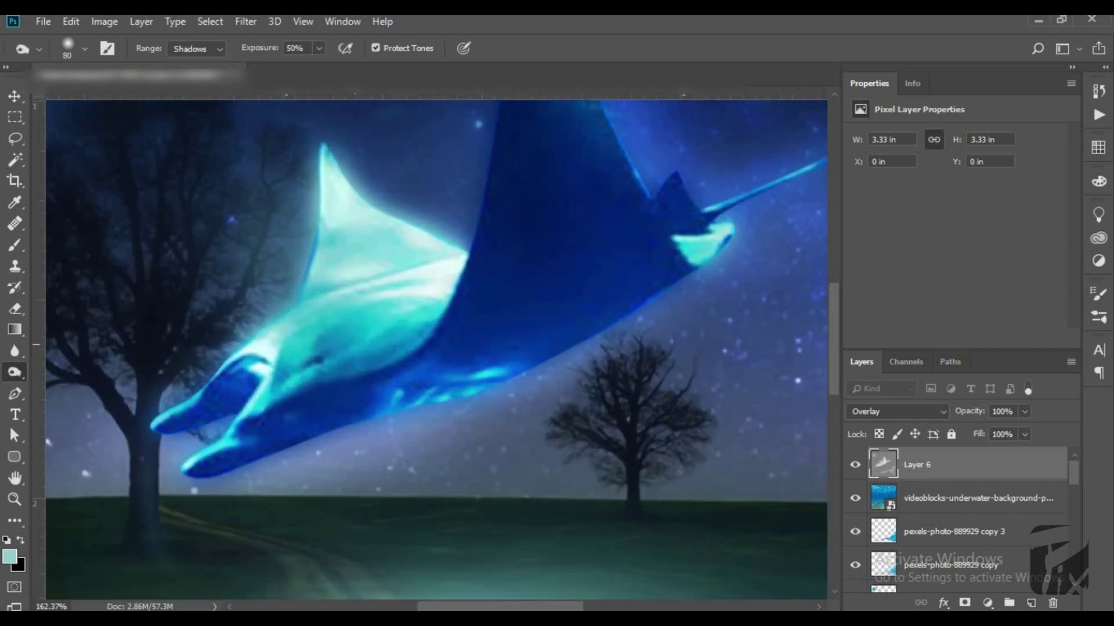
Burn the shadows around the left tree, resizing the brush between 60 and 15
{"action": "key", "text": "bracketleft"}
{"action": "key", "text": "bracketleft"}
{"action": "scroll", "coordinate": [616, 296], "scroll_direction": "down", "scroll_amount": 3}
{"action": "scroll", "coordinate": [631, 276], "scroll_direction": "up", "scroll_amount": 3}
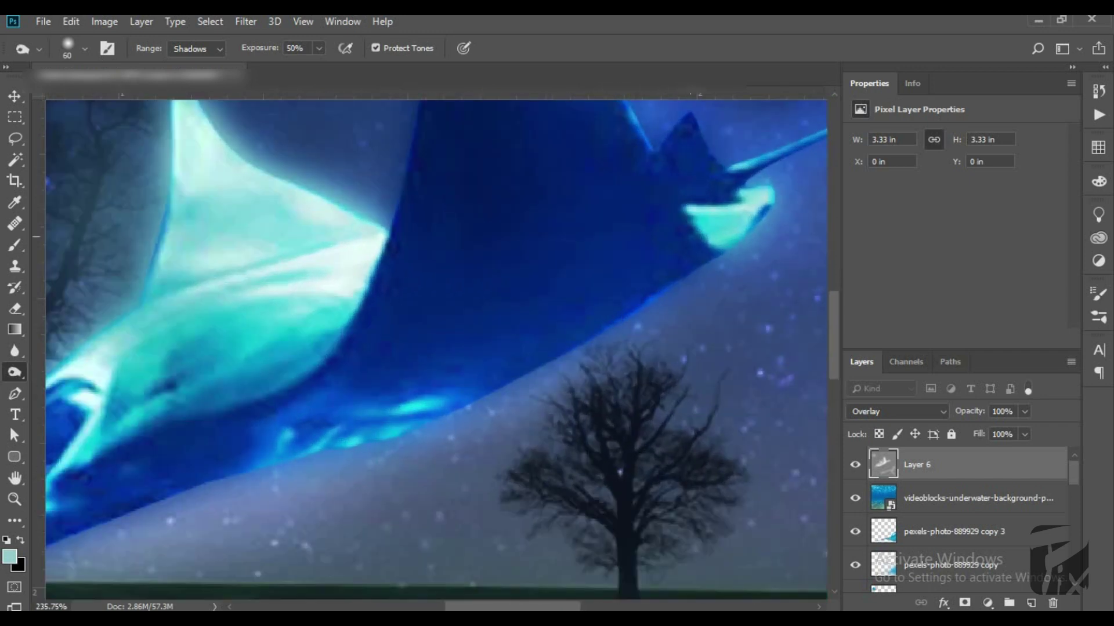
{"action": "scroll", "coordinate": [353, 370], "scroll_direction": "down", "scroll_amount": 3}
{"action": "scroll", "coordinate": [186, 355], "scroll_direction": "up", "scroll_amount": 3}
{"action": "key", "text": "bracketleft"}
{"action": "key", "text": "bracketleft"}
{"action": "key", "text": "bracketright"}
{"action": "scroll", "coordinate": [211, 296], "scroll_direction": "down", "scroll_amount": 2}
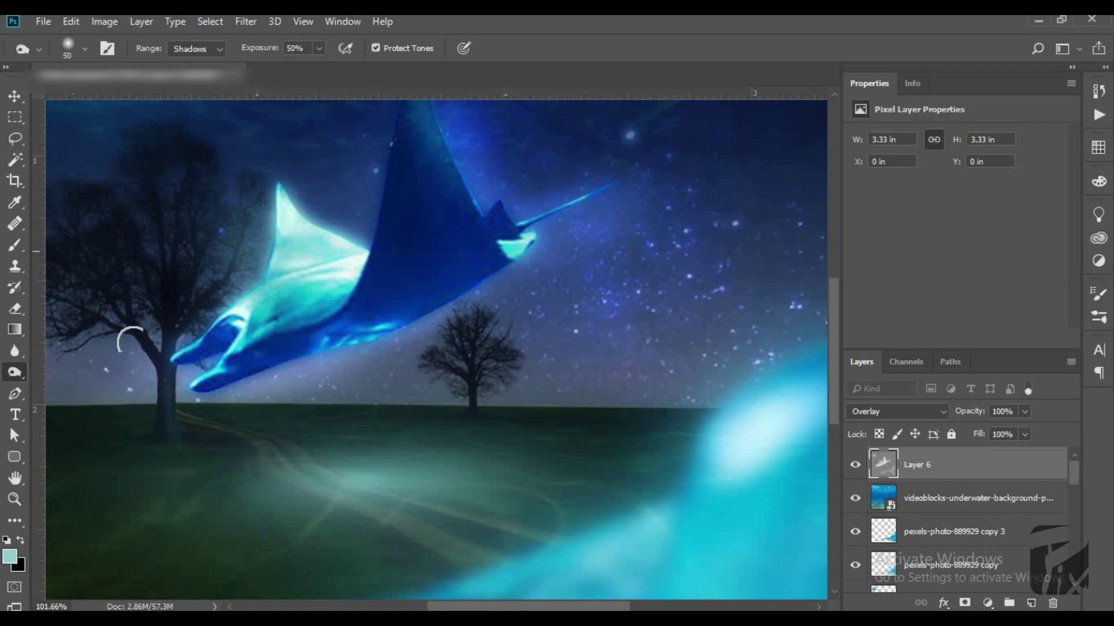
{"action": "scroll", "coordinate": [131, 283], "scroll_direction": "down", "scroll_amount": 2}
{"action": "scroll", "coordinate": [250, 314], "scroll_direction": "up", "scroll_amount": 3}
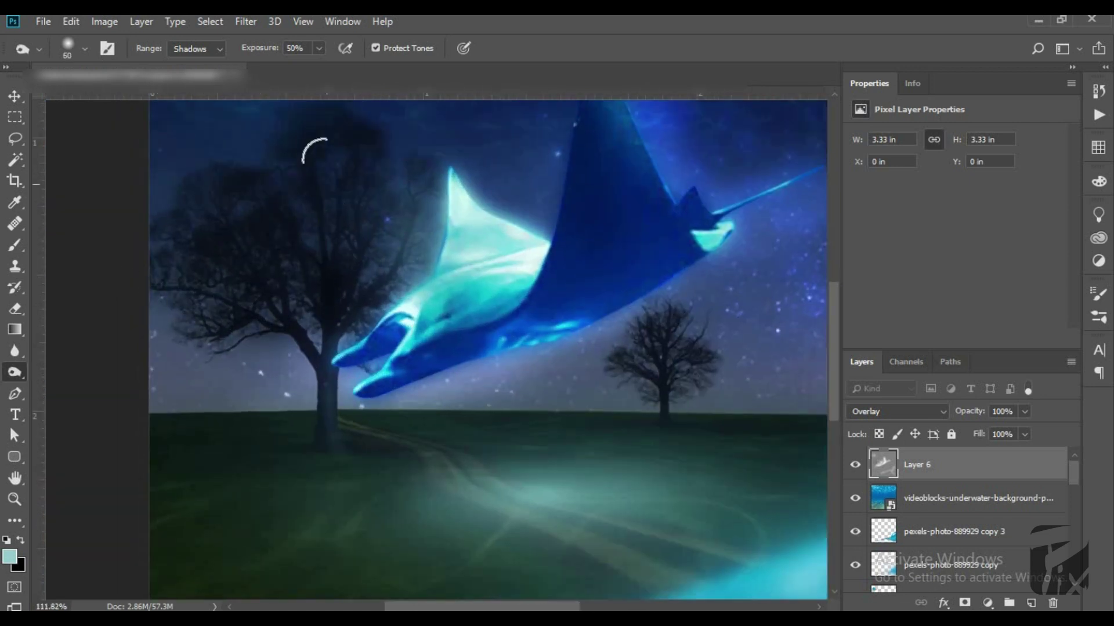
{"action": "scroll", "coordinate": [308, 470], "scroll_direction": "up", "scroll_amount": 4}
{"action": "key", "text": "bracketleft"}
{"action": "key", "text": "bracketleft"}
{"action": "key", "text": "bracketleft"}
Dodge highlights along the left tree trunk with a 25–50 brush
{"action": "key", "text": "shift+o"}
{"action": "key", "text": "shift+o"}
{"action": "key", "text": "bracketleft"}
{"action": "key", "text": "bracketleft"}
{"action": "key", "text": "bracketleft"}
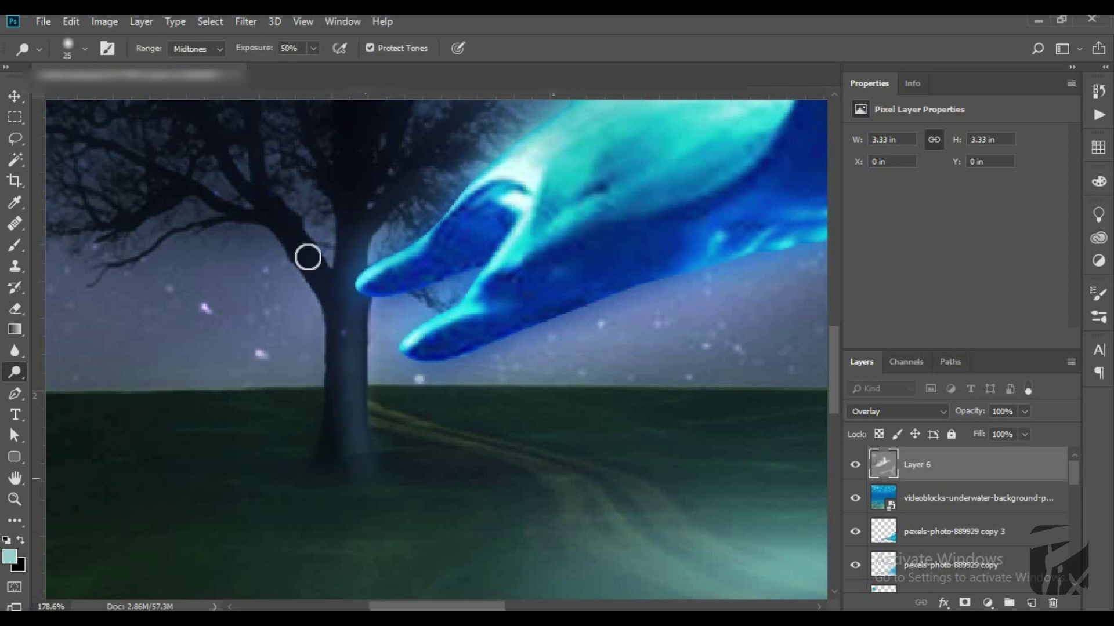
{"action": "scroll", "coordinate": [348, 119], "scroll_direction": "down", "scroll_amount": 1}
{"action": "scroll", "coordinate": [437, 168], "scroll_direction": "down", "scroll_amount": 1}
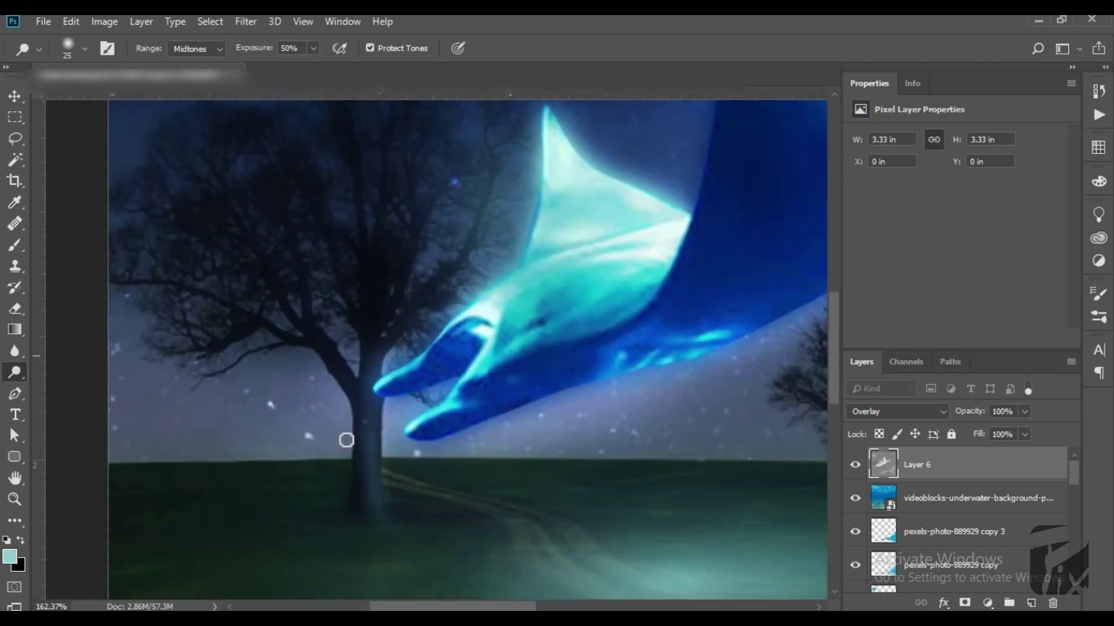
{"action": "scroll", "coordinate": [357, 429], "scroll_direction": "down", "scroll_amount": 3}
{"action": "key", "text": "bracketright"}
{"action": "key", "text": "bracketright"}
{"action": "key", "text": "bracketright"}
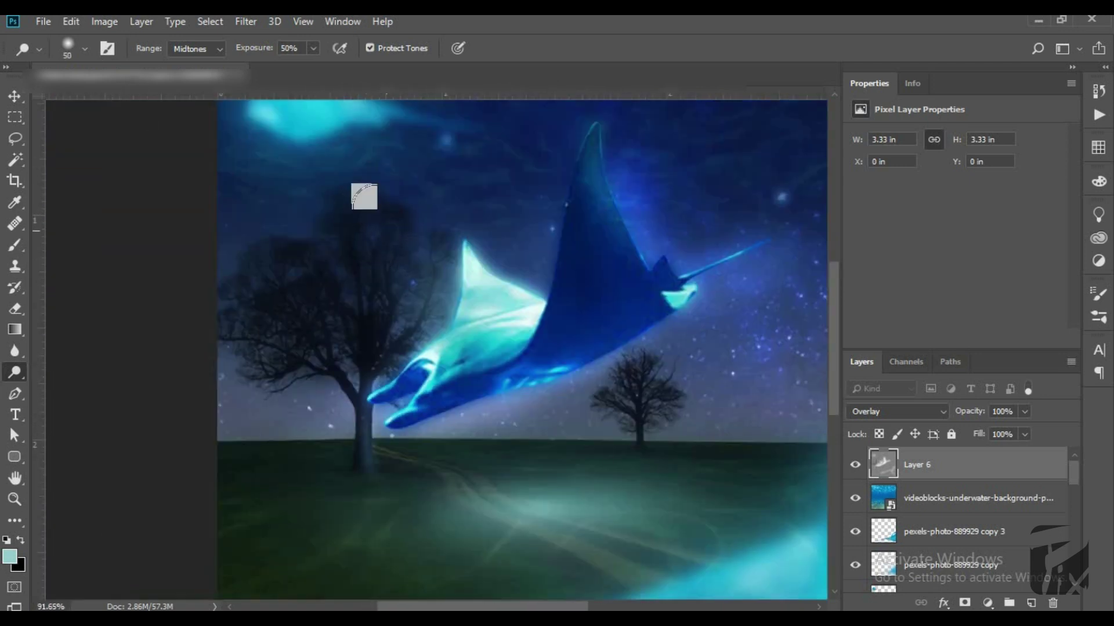
{"action": "scroll", "coordinate": [327, 361], "scroll_direction": "down", "scroll_amount": 1}
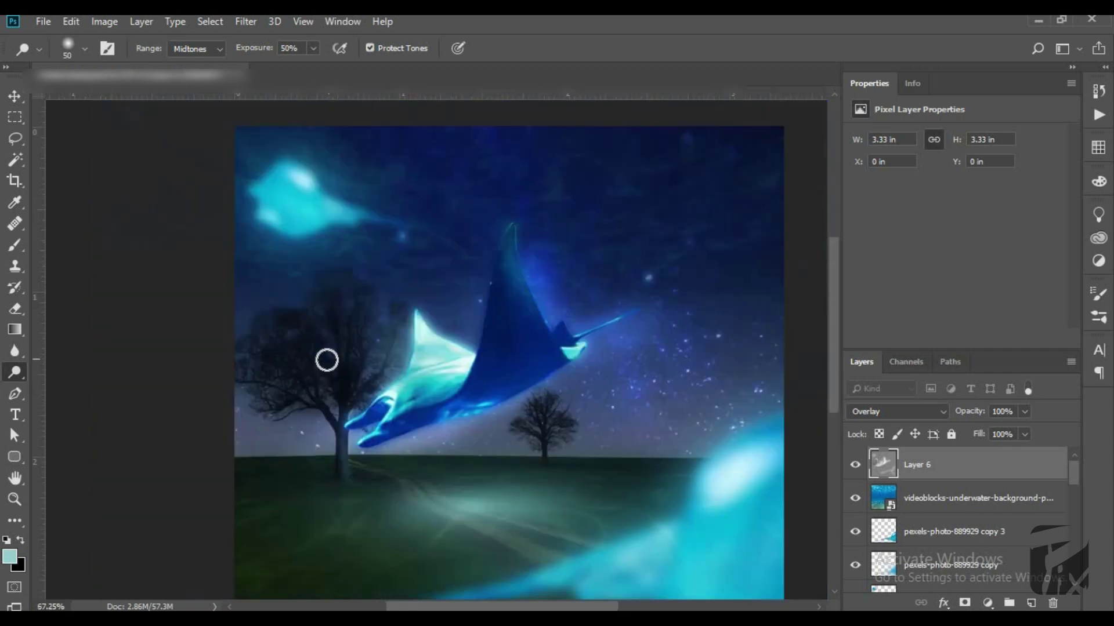
{"action": "scroll", "coordinate": [327, 360], "scroll_direction": "down", "scroll_amount": 2}
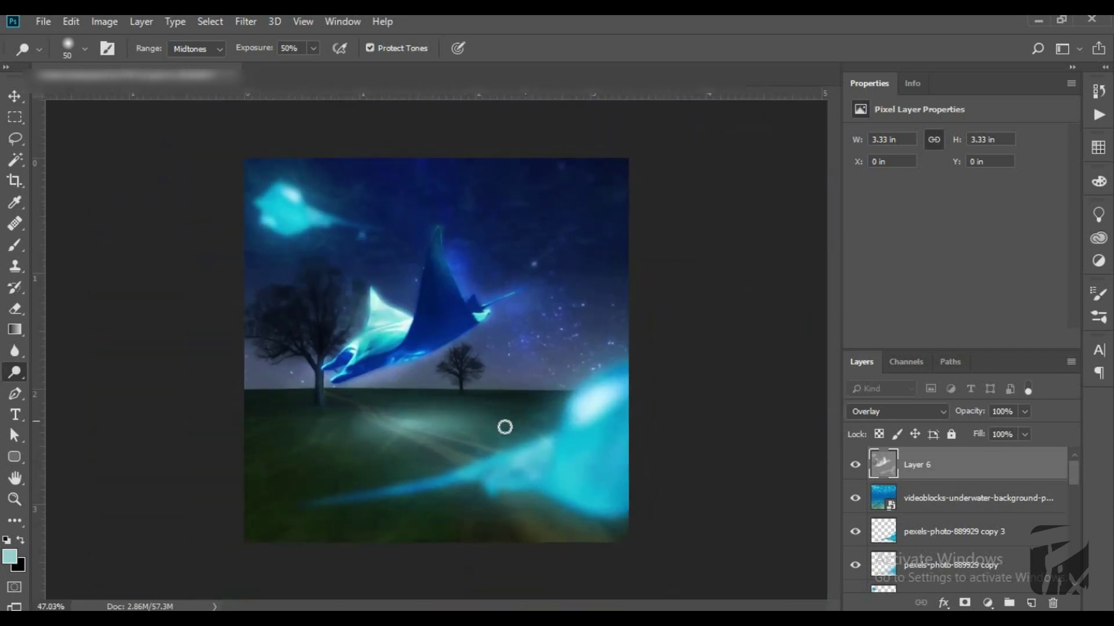
{"action": "scroll", "coordinate": [520, 422], "scroll_direction": "down", "scroll_amount": 2}
{"action": "scroll", "coordinate": [428, 460], "scroll_direction": "up", "scroll_amount": 3}
{"action": "scroll", "coordinate": [800, 549], "scroll_direction": "down", "scroll_amount": 1}
{"action": "scroll", "coordinate": [535, 413], "scroll_direction": "down", "scroll_amount": 2}
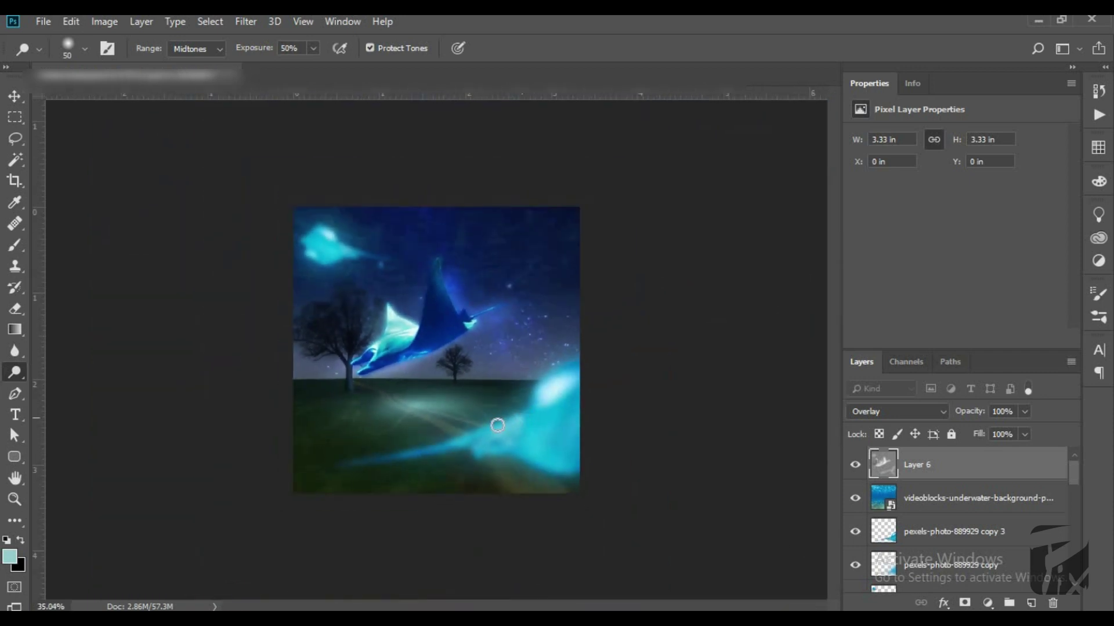
{"action": "scroll", "coordinate": [497, 426], "scroll_direction": "up", "scroll_amount": 2}
{"action": "scroll", "coordinate": [496, 425], "scroll_direction": "down", "scroll_amount": 1}
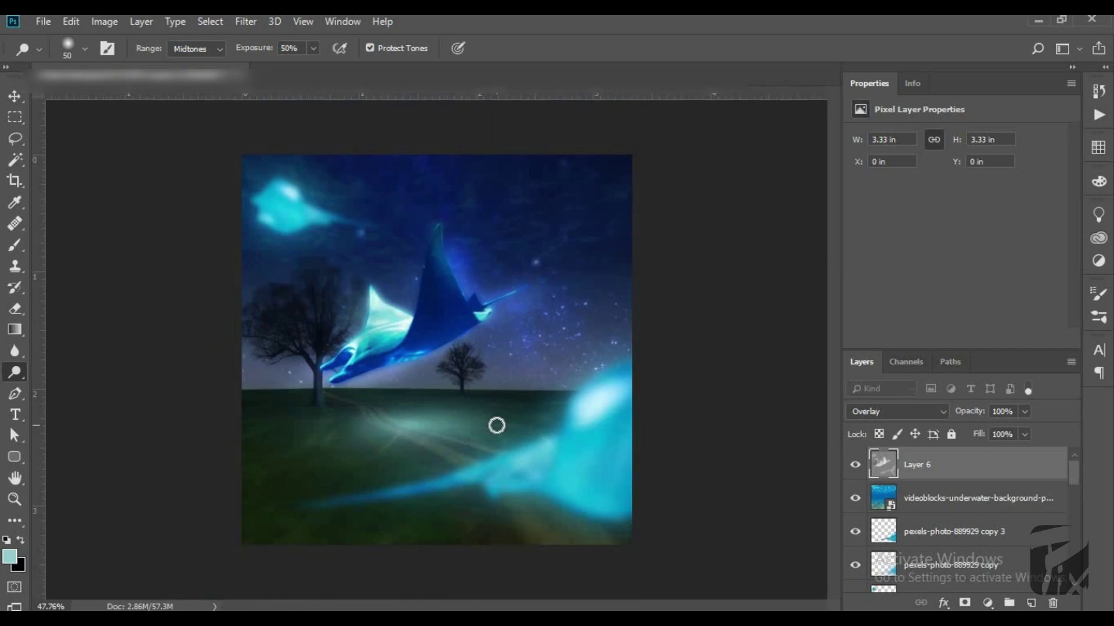
{"action": "scroll", "coordinate": [681, 487], "scroll_direction": "down", "scroll_amount": 1}
{"action": "scroll", "coordinate": [913, 526], "scroll_direction": "down", "scroll_amount": 1}
{"action": "scroll", "coordinate": [914, 527], "scroll_direction": "down", "scroll_amount": 2}
{"action": "scroll", "coordinate": [913, 527], "scroll_direction": "down", "scroll_amount": 1}
Lower Layer 5's road glow opacity to 73%
{"action": "left_click", "coordinate": [914, 527]}
{"action": "left_click_drag", "start_coordinate": [972, 417], "coordinate": [954, 419]}
{"action": "scroll", "coordinate": [484, 444], "scroll_direction": "up", "scroll_amount": 2}
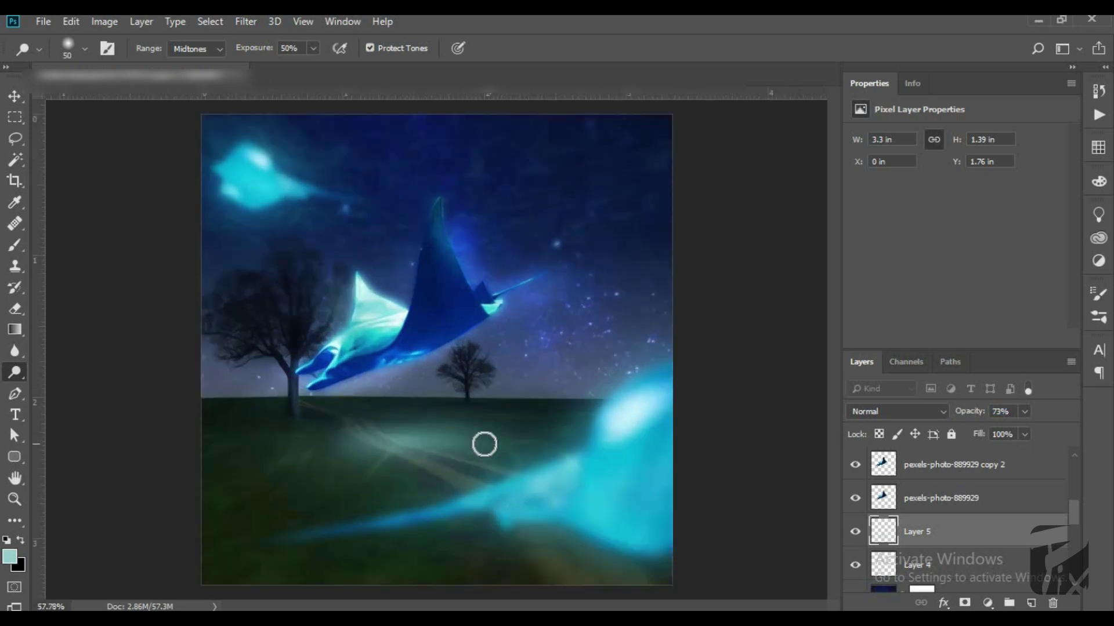
{"action": "scroll", "coordinate": [484, 444], "scroll_direction": "up", "scroll_amount": 2}
Merge all visible layers into a new stamped layer with Alt+Ctrl+Shift+E
{"action": "left_click", "coordinate": [15, 96]}
{"action": "scroll", "coordinate": [422, 261], "scroll_direction": "down", "scroll_amount": 3}
{"action": "scroll", "coordinate": [447, 318], "scroll_direction": "down", "scroll_amount": 2}
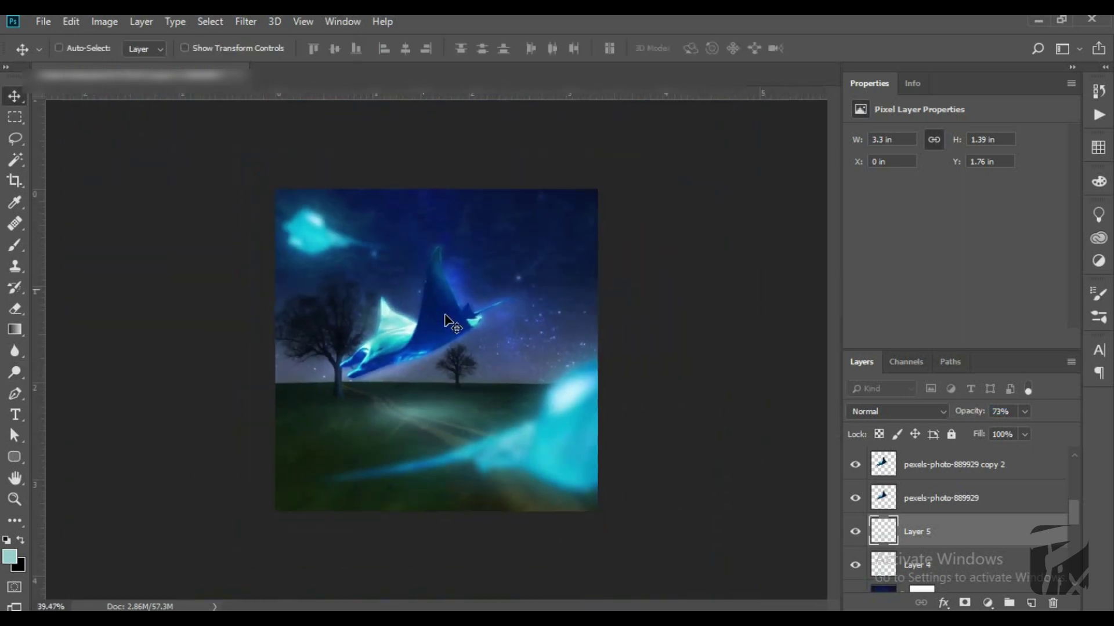
{"action": "scroll", "coordinate": [535, 402], "scroll_direction": "down", "scroll_amount": 2}
{"action": "scroll", "coordinate": [452, 386], "scroll_direction": "down", "scroll_amount": 2}
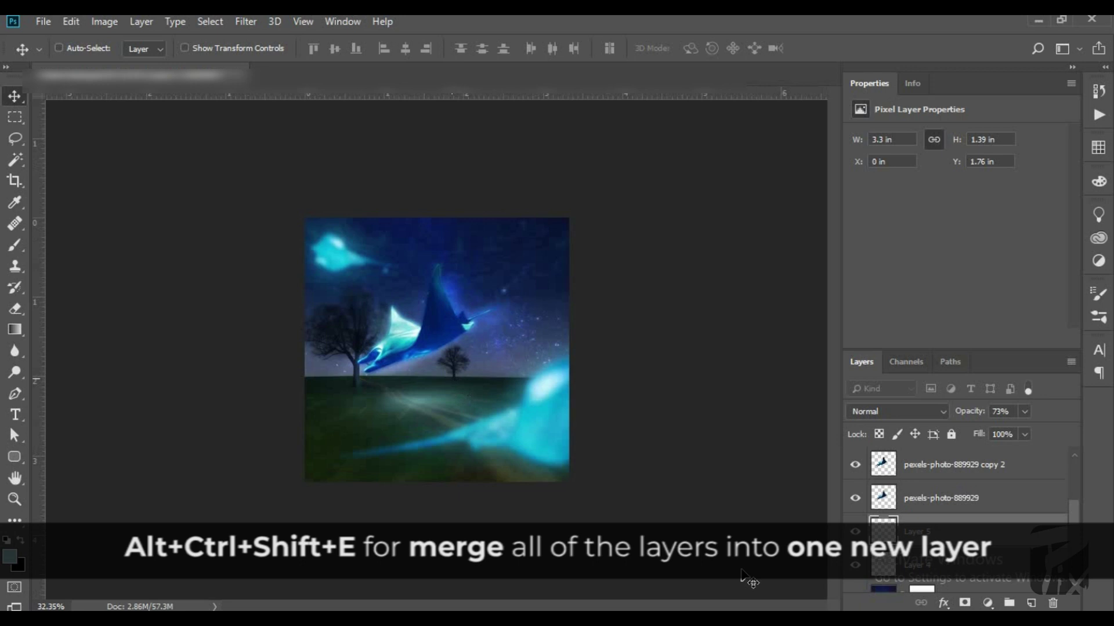
{"action": "key", "text": "alt+ctrl+shift+e"}
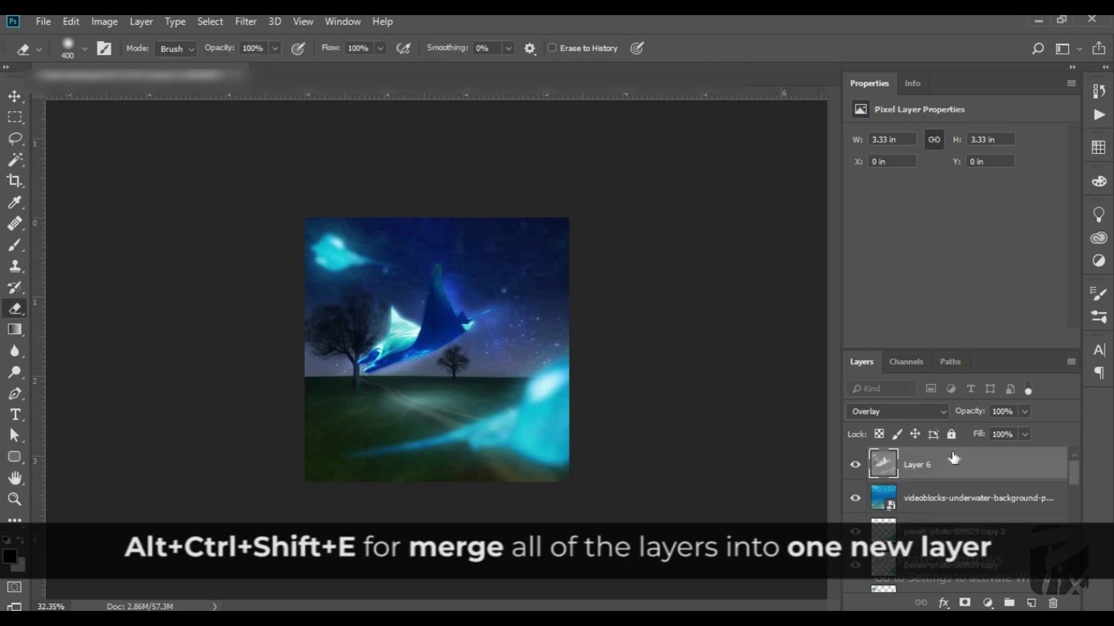
In Camera Raw, set Temperature -33, Exposure +0.80, Blacks -48, Clarity +5, and darken the tone curve
{"action": "left_click", "coordinate": [246, 21]}
{"action": "mouse_move", "coordinate": [902, 270]}
{"action": "left_mouse_down"}
{"action": "mouse_move", "coordinate": [876, 271]}
{"action": "mouse_move", "coordinate": [859, 296]}
{"action": "mouse_move", "coordinate": [908, 297]}
{"action": "left_mouse_up"}
{"action": "mouse_move", "coordinate": [901, 348]}
{"action": "left_mouse_down"}
{"action": "mouse_move", "coordinate": [888, 348]}
{"action": "mouse_move", "coordinate": [928, 351]}
{"action": "mouse_move", "coordinate": [917, 348]}
{"action": "mouse_move", "coordinate": [929, 373]}
{"action": "mouse_move", "coordinate": [859, 399]}
{"action": "mouse_move", "coordinate": [876, 398]}
{"action": "mouse_move", "coordinate": [834, 449]}
{"action": "left_mouse_up"}
{"action": "scroll", "coordinate": [896, 460], "scroll_direction": "down", "scroll_amount": 1}
{"action": "left_click_drag", "start_coordinate": [902, 452], "coordinate": [854, 452]}
{"action": "mouse_move", "coordinate": [902, 491]}
{"action": "left_mouse_down"}
{"action": "mouse_move", "coordinate": [842, 493]}
{"action": "mouse_move", "coordinate": [906, 492]}
{"action": "mouse_move", "coordinate": [932, 518]}
{"action": "mouse_move", "coordinate": [911, 518]}
{"action": "mouse_move", "coordinate": [937, 546]}
{"action": "mouse_move", "coordinate": [891, 545]}
{"action": "left_mouse_up"}
{"action": "left_click", "coordinate": [821, 189]}
{"action": "mouse_move", "coordinate": [901, 495]}
{"action": "left_mouse_down"}
{"action": "mouse_move", "coordinate": [875, 520]}
{"action": "mouse_move", "coordinate": [888, 545]}
{"action": "left_mouse_up"}
Reduce sharpening amount, radius and detail, and split-tone the highlights and shadows
{"action": "left_click", "coordinate": [839, 190]}
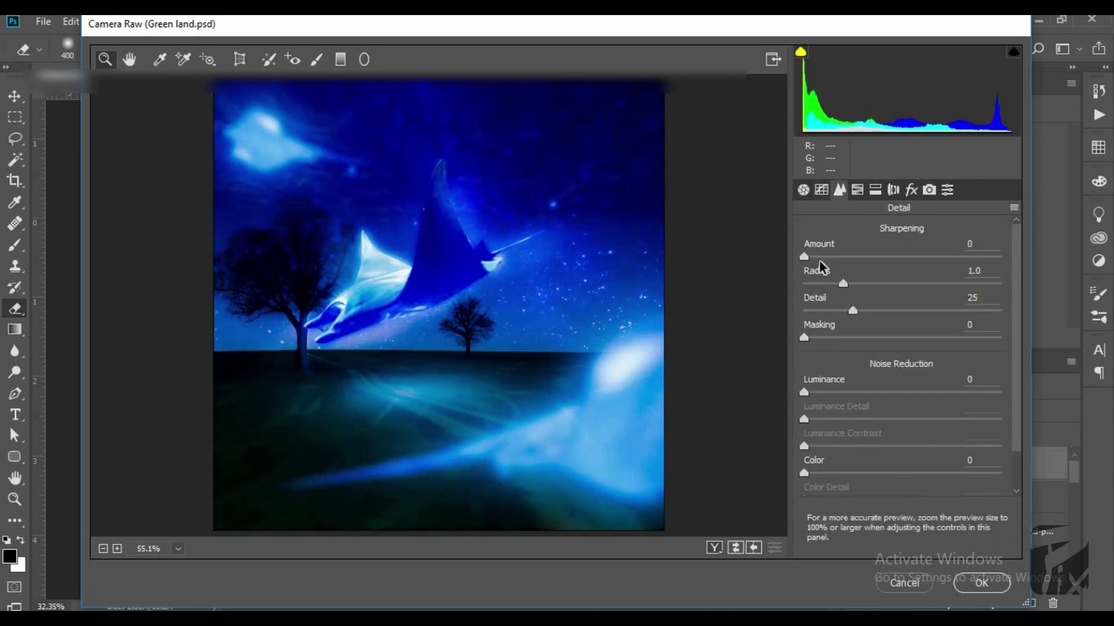
{"action": "left_click_drag", "start_coordinate": [827, 256], "coordinate": [808, 257]}
{"action": "mouse_move", "coordinate": [843, 284]}
{"action": "left_mouse_down"}
{"action": "mouse_move", "coordinate": [827, 284]}
{"action": "mouse_move", "coordinate": [805, 338]}
{"action": "left_mouse_up"}
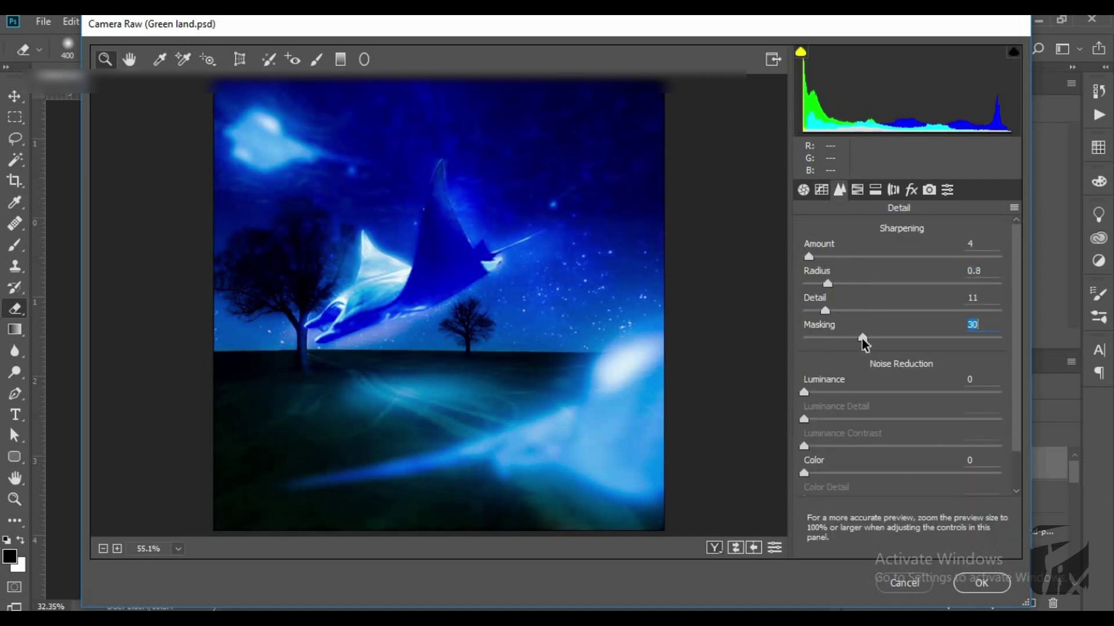
{"action": "left_click", "coordinate": [877, 189]}
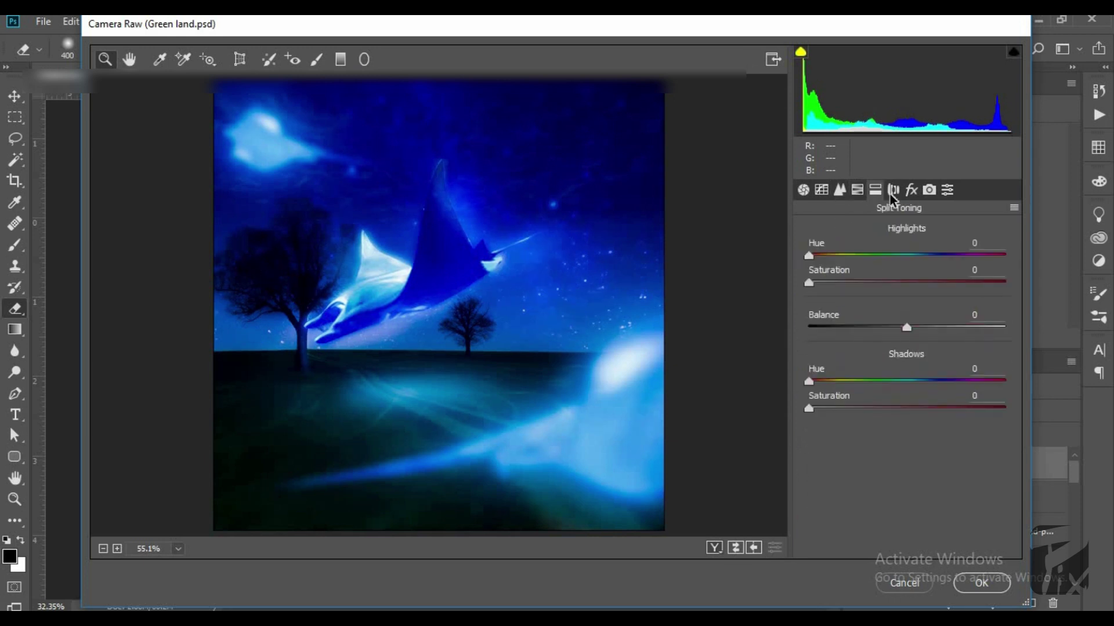
{"action": "left_click_drag", "start_coordinate": [868, 326], "coordinate": [931, 327]}
{"action": "mouse_move", "coordinate": [808, 283]}
{"action": "left_mouse_down"}
{"action": "mouse_move", "coordinate": [855, 285]}
{"action": "mouse_move", "coordinate": [846, 283]}
{"action": "mouse_move", "coordinate": [880, 256]}
{"action": "left_mouse_up"}
{"action": "left_click_drag", "start_coordinate": [809, 381], "coordinate": [828, 381]}
Keep lens distortion at zero and remove a little purple fringing
{"action": "left_click", "coordinate": [893, 190]}
{"action": "mouse_move", "coordinate": [902, 264]}
{"action": "left_mouse_down"}
{"action": "mouse_move", "coordinate": [927, 264]}
{"action": "mouse_move", "coordinate": [896, 267]}
{"action": "left_mouse_up"}
{"action": "double_click", "coordinate": [896, 266]}
{"action": "left_click_drag", "start_coordinate": [804, 331], "coordinate": [820, 332]}
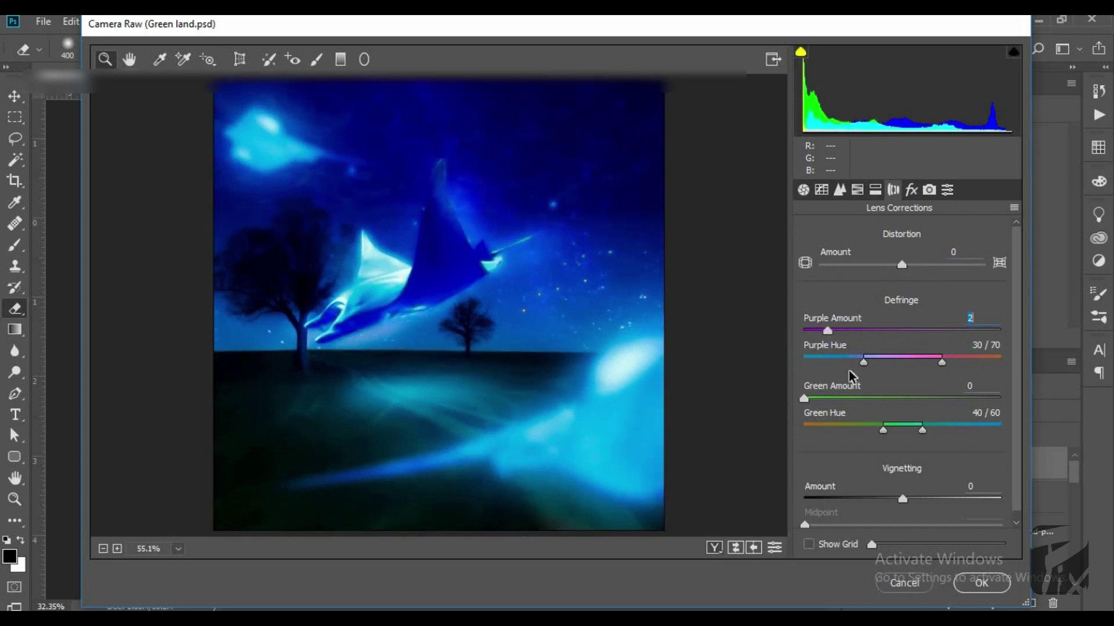
Lower Dehaze to -20 for a hazier look, leaving grain at zero
{"action": "left_click", "coordinate": [911, 190]}
{"action": "left_click_drag", "start_coordinate": [902, 260], "coordinate": [882, 260]}
{"action": "mouse_move", "coordinate": [831, 325]}
{"action": "left_mouse_down"}
{"action": "mouse_move", "coordinate": [838, 319]}
{"action": "mouse_move", "coordinate": [792, 323]}
{"action": "left_mouse_up"}
{"action": "left_click", "coordinate": [838, 345]}
{"action": "left_click", "coordinate": [881, 372]}
Add a dark, rounded post-crop vignette with adjusted midpoint and feather
{"action": "mouse_move", "coordinate": [901, 459]}
{"action": "left_mouse_down"}
{"action": "mouse_move", "coordinate": [860, 459]}
{"action": "mouse_move", "coordinate": [818, 487]}
{"action": "left_mouse_up"}
{"action": "mouse_move", "coordinate": [901, 514]}
{"action": "left_mouse_down"}
{"action": "mouse_move", "coordinate": [844, 513]}
{"action": "mouse_move", "coordinate": [882, 517]}
{"action": "left_mouse_up"}
{"action": "left_click", "coordinate": [903, 540]}
{"action": "scroll", "coordinate": [902, 522], "scroll_direction": "down", "scroll_amount": 1}
{"action": "mouse_move", "coordinate": [859, 436]}
{"action": "left_mouse_down"}
{"action": "mouse_move", "coordinate": [833, 437]}
{"action": "mouse_move", "coordinate": [914, 438]}
{"action": "mouse_move", "coordinate": [879, 437]}
{"action": "left_mouse_up"}
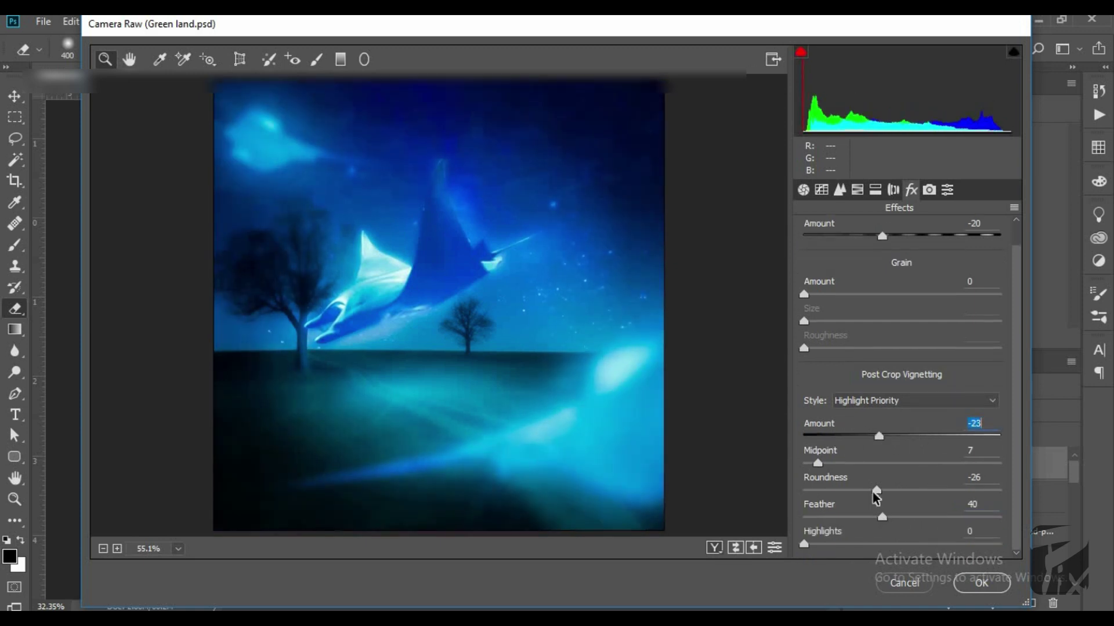
Shift the calibration shadows tint and primaries toward cyan, then apply the grade
{"action": "left_click", "coordinate": [929, 190]}
{"action": "left_click_drag", "start_coordinate": [856, 296], "coordinate": [839, 295]}
{"action": "left_click_drag", "start_coordinate": [906, 372], "coordinate": [935, 371]}
{"action": "left_click_drag", "start_coordinate": [907, 447], "coordinate": [892, 447]}
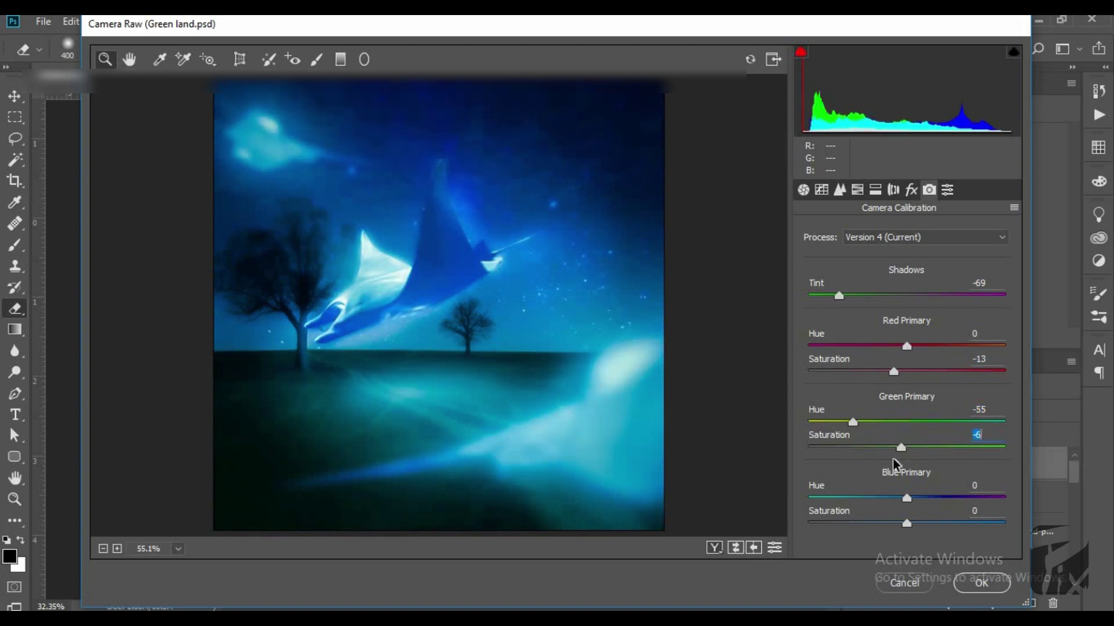
{"action": "left_click_drag", "start_coordinate": [907, 498], "coordinate": [882, 498]}
{"action": "left_click_drag", "start_coordinate": [906, 524], "coordinate": [870, 523]}
{"action": "left_click", "coordinate": [947, 190]}
{"action": "left_click", "coordinate": [956, 582]}
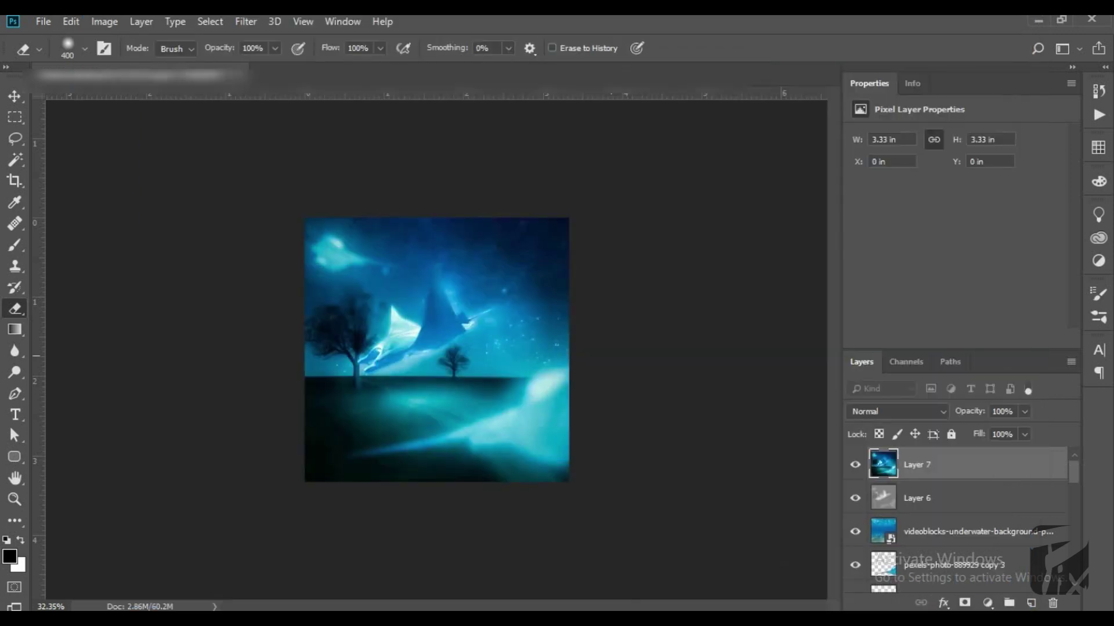
Compare the image with Layer 7 hidden, then add empty Layer 8 on top
{"action": "left_click", "coordinate": [855, 464]}
{"action": "scroll", "coordinate": [436, 350], "scroll_direction": "up", "scroll_amount": 3, "text": "alt"}
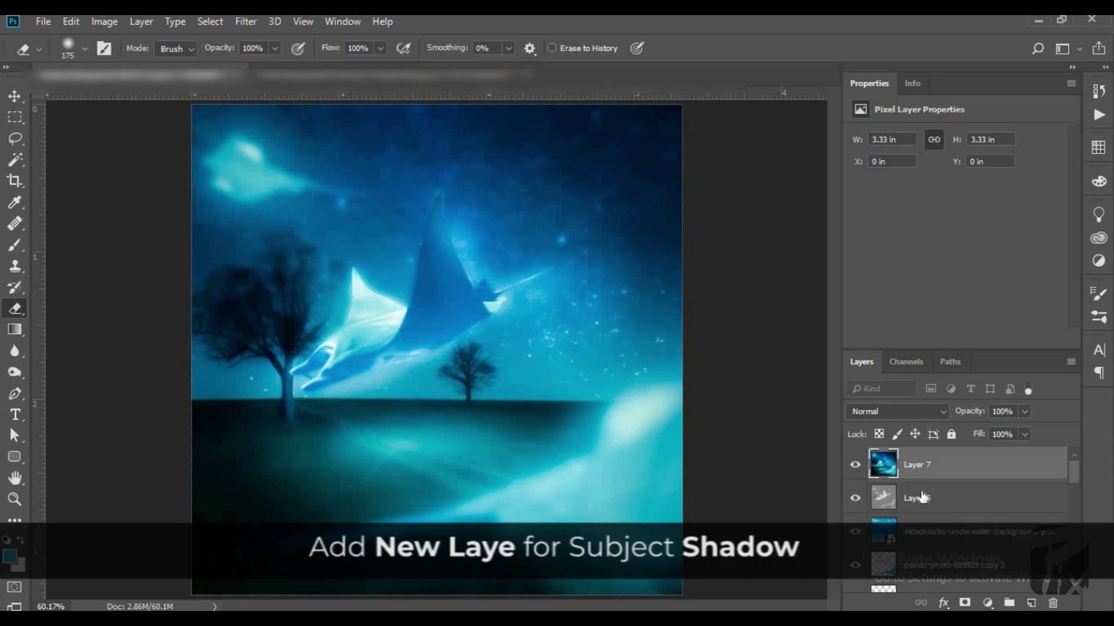
{"action": "left_click", "coordinate": [1023, 601]}
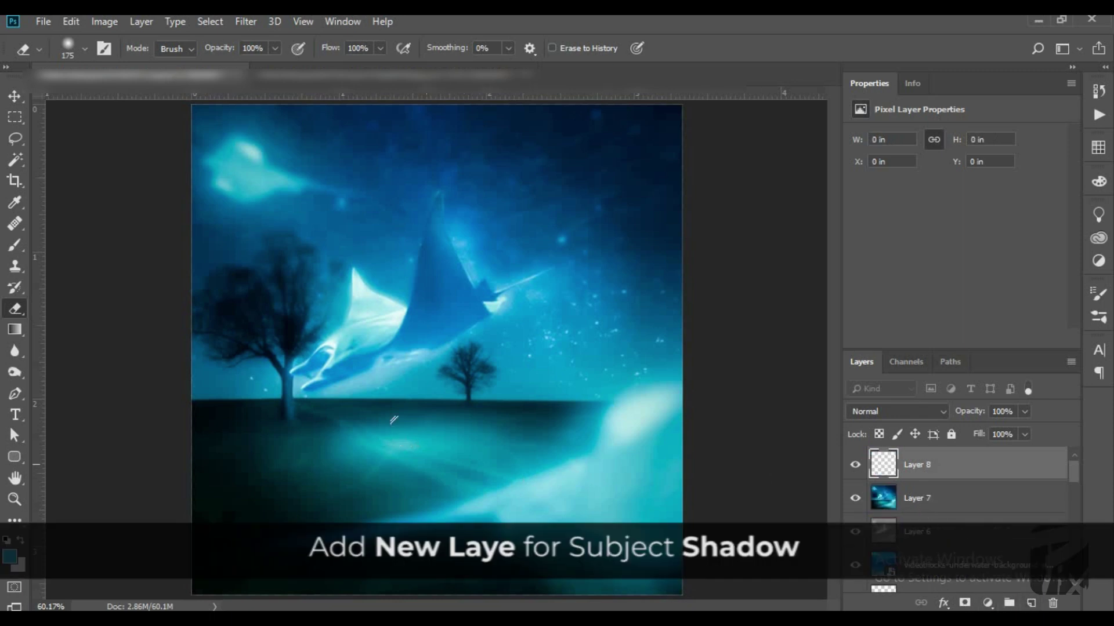
Paint a black dot on the ground with a Normal, 100% opacity brush
{"action": "key", "text": "b"}
{"action": "key", "text": "0"}
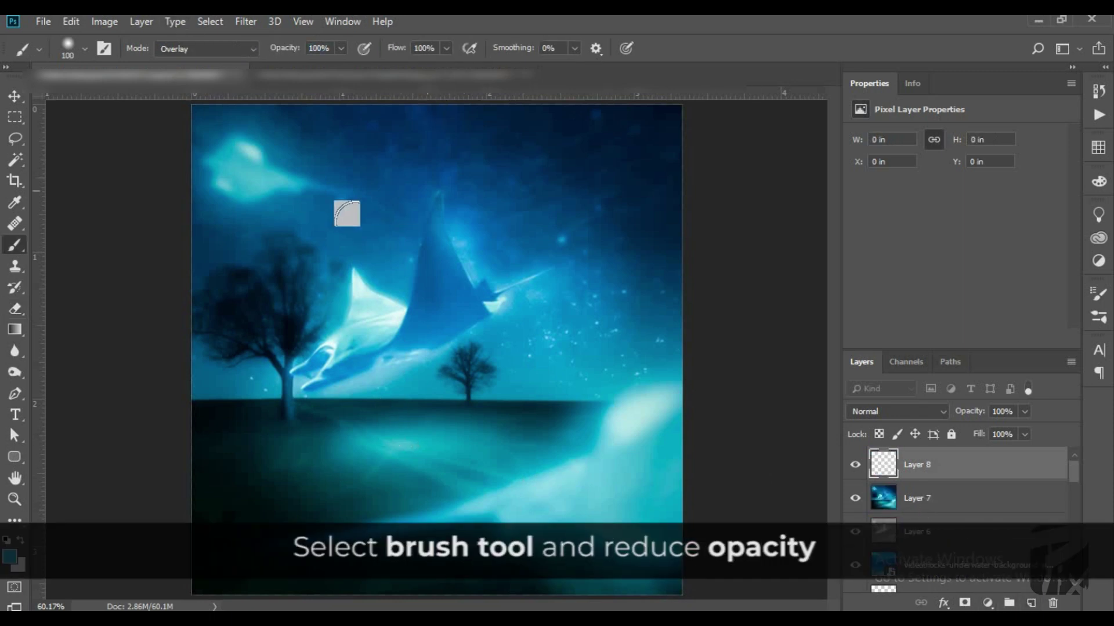
{"action": "left_click", "coordinate": [230, 49]}
{"action": "left_click", "coordinate": [174, 65]}
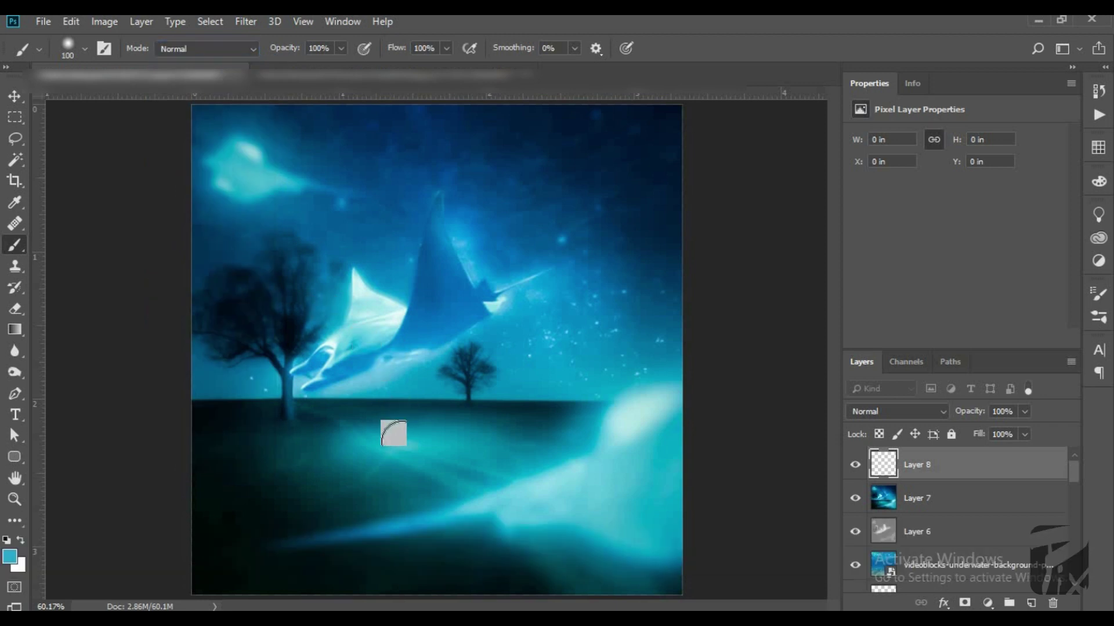
{"action": "left_click", "coordinate": [398, 442]}
Squash, shorten and skew the black dot into a thin, tilted shadow streak
{"action": "key", "text": "ctrl+t"}
{"action": "mouse_move", "coordinate": [439, 474]}
{"action": "left_mouse_down"}
{"action": "mouse_move", "coordinate": [436, 450]}
{"action": "mouse_move", "coordinate": [553, 441]}
{"action": "left_mouse_up"}
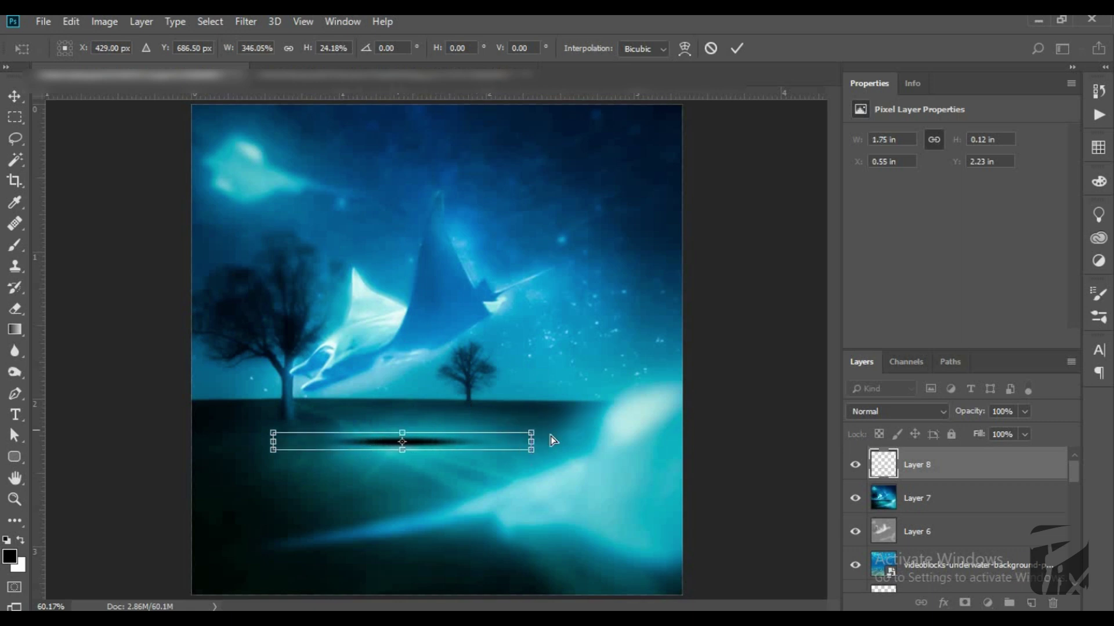
{"action": "scroll", "coordinate": [550, 436], "scroll_direction": "up", "scroll_amount": 1}
{"action": "mouse_move", "coordinate": [544, 432]}
{"action": "left_mouse_down"}
{"action": "mouse_move", "coordinate": [544, 418]}
{"action": "mouse_move", "coordinate": [547, 435]}
{"action": "mouse_move", "coordinate": [583, 438]}
{"action": "left_mouse_up"}
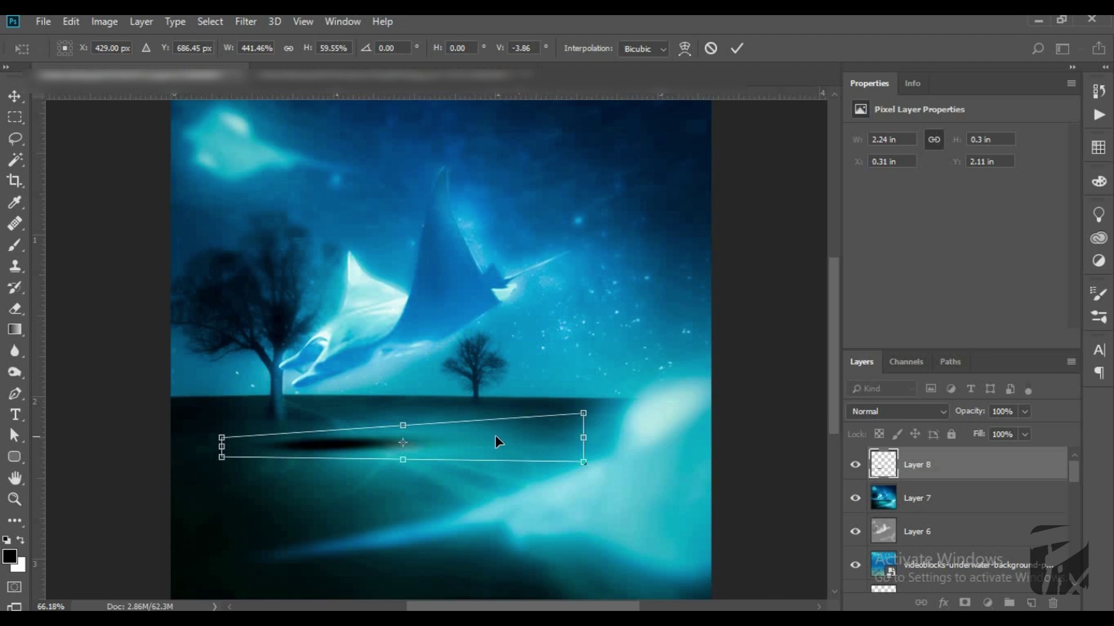
{"action": "left_click_drag", "start_coordinate": [222, 446], "coordinate": [290, 451]}
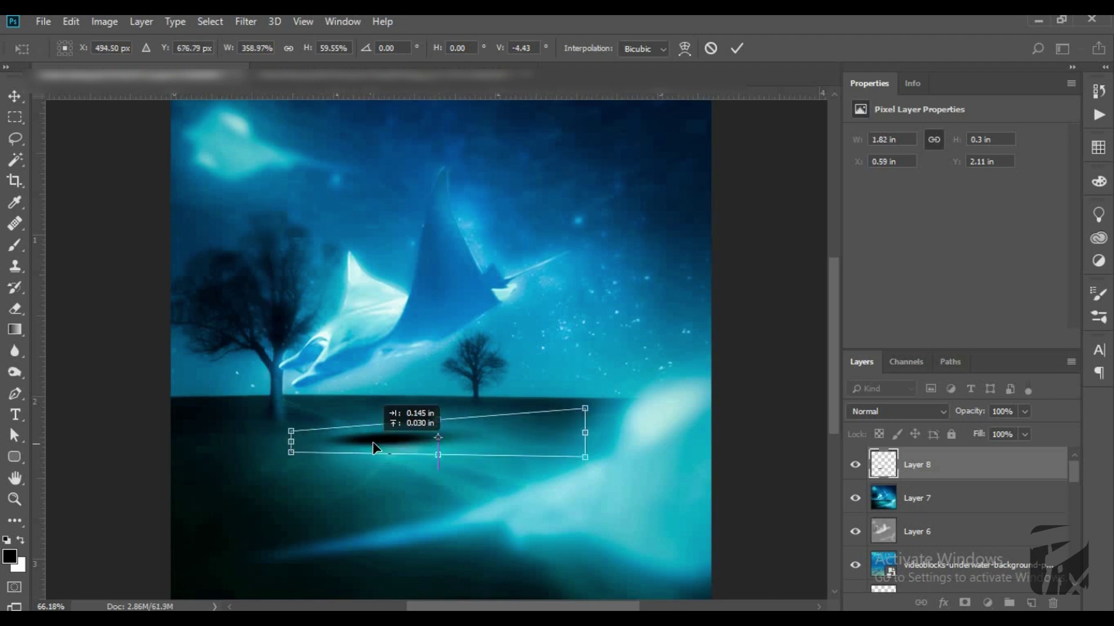
{"action": "left_click_drag", "start_coordinate": [362, 445], "coordinate": [368, 446]}
{"action": "scroll", "coordinate": [369, 447], "scroll_direction": "up", "scroll_amount": 3}
{"action": "scroll", "coordinate": [385, 458], "scroll_direction": "up", "scroll_amount": 3}
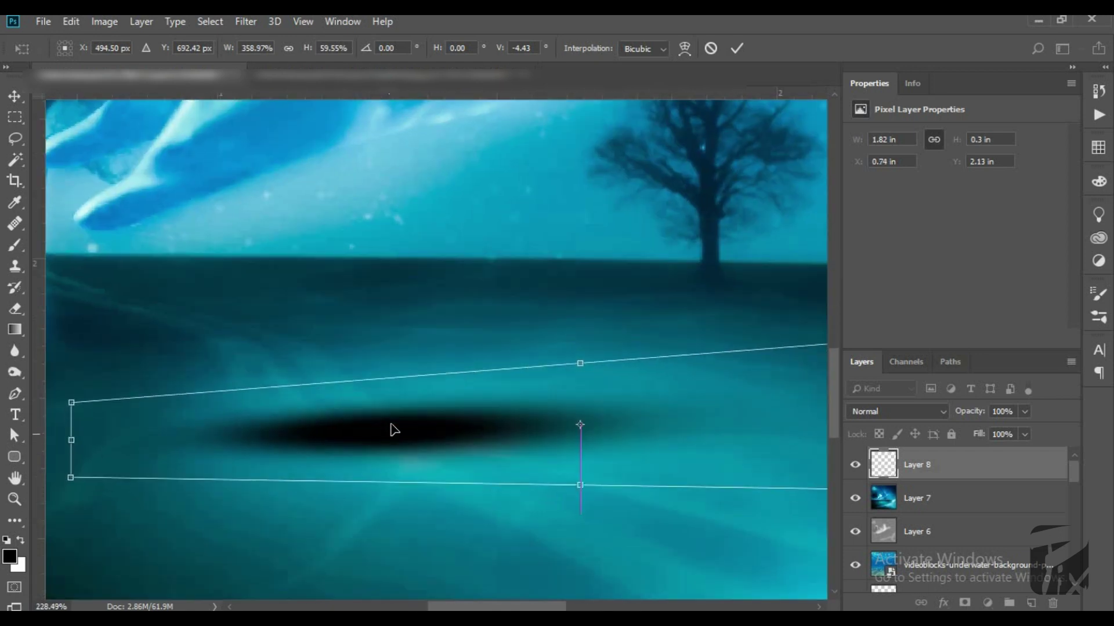
{"action": "left_click_drag", "start_coordinate": [581, 361], "coordinate": [580, 401]}
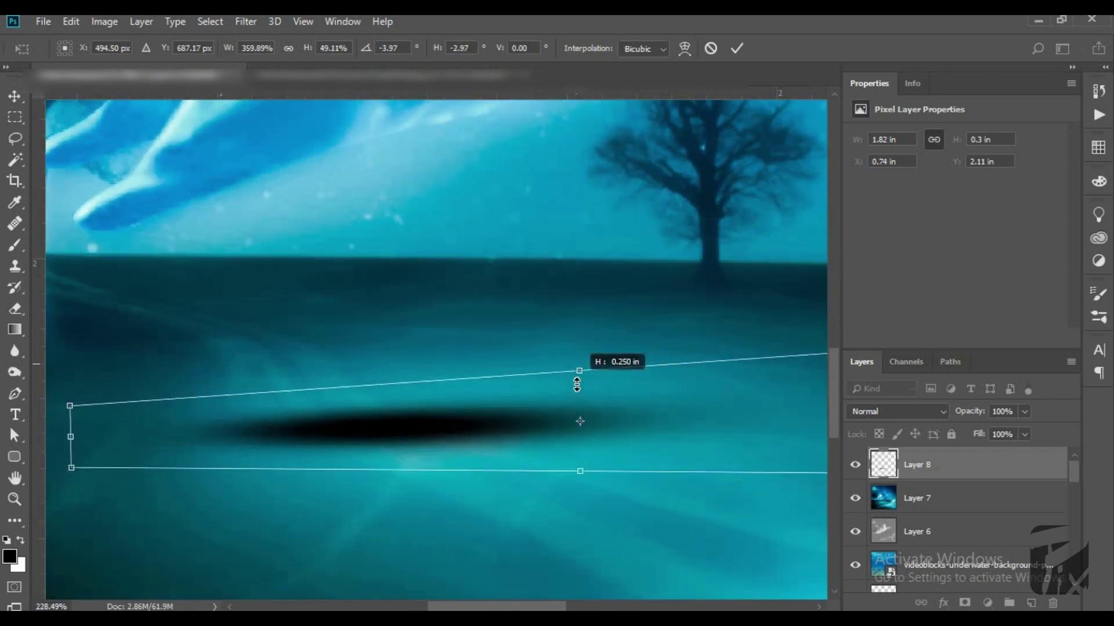
{"action": "scroll", "coordinate": [423, 411], "scroll_direction": "down", "scroll_amount": 5}
{"action": "key", "text": "alt+space"}
Commit the shadow transform and undo a stray dark dab below it
{"action": "key", "text": "Escape"}
{"action": "key", "text": "Return"}
{"action": "key", "text": "b"}
{"action": "left_click", "coordinate": [422, 423]}
{"action": "key", "text": "ctrl+z"}
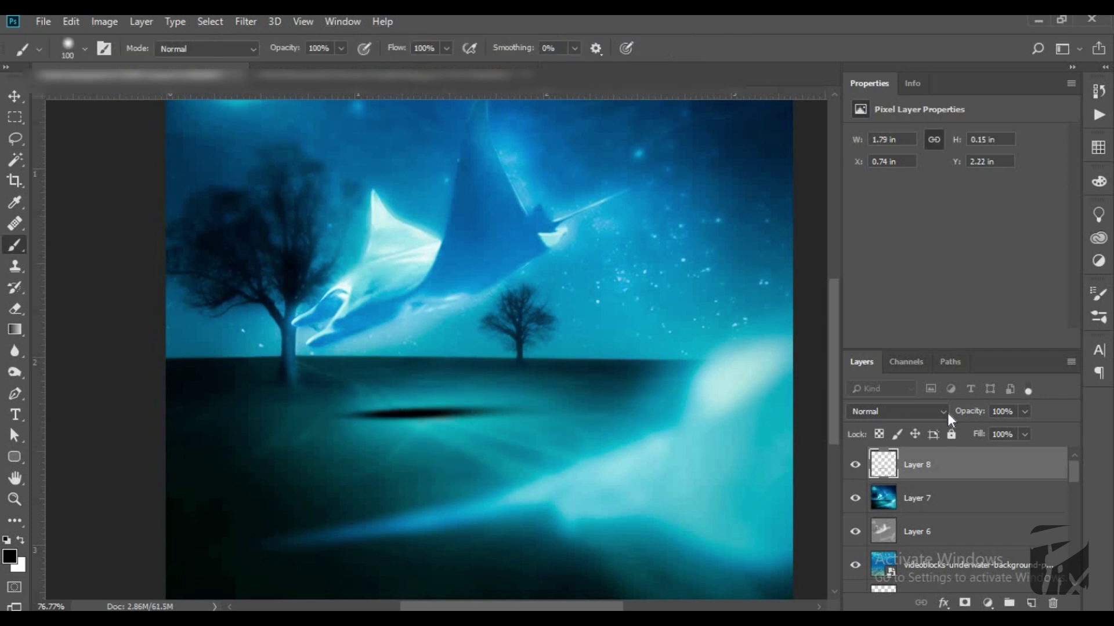
Drop Layer 8's opacity to 48% and apply a 3.7-pixel Gaussian Blur
{"action": "left_click_drag", "start_coordinate": [972, 417], "coordinate": [965, 410]}
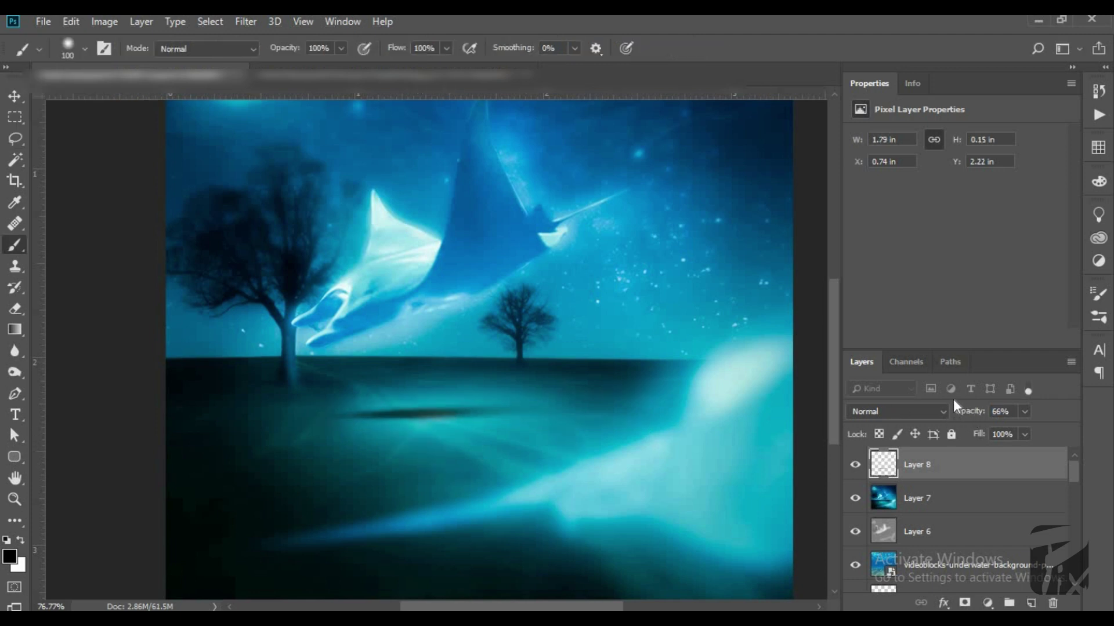
{"action": "left_click_drag", "start_coordinate": [979, 417], "coordinate": [957, 414]}
{"action": "left_click", "coordinate": [245, 21]}
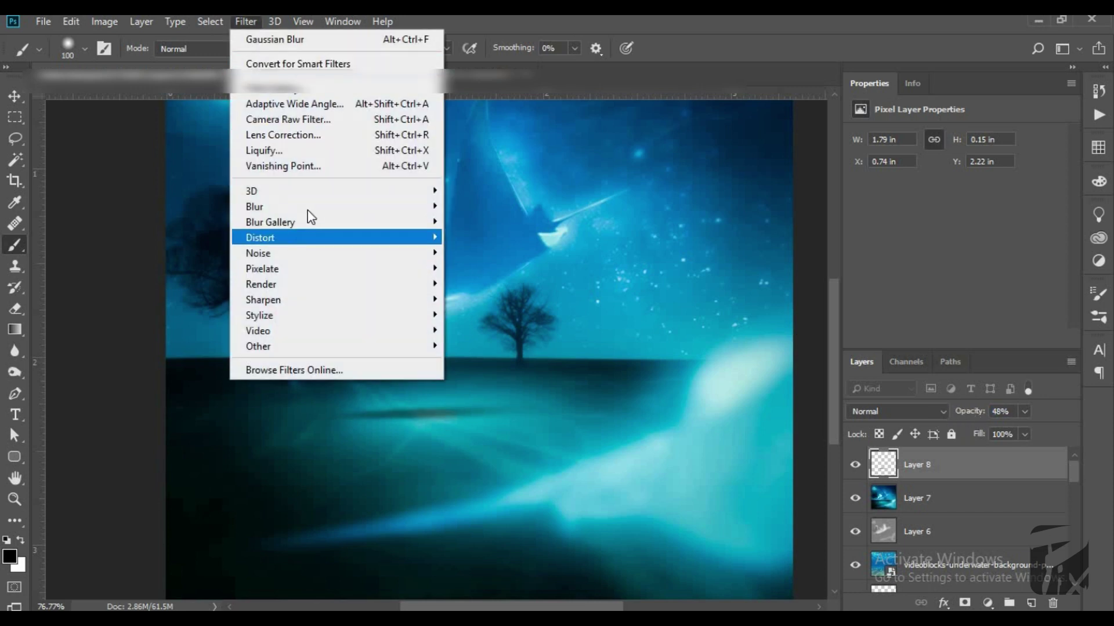
{"action": "left_click", "coordinate": [475, 267]}
{"action": "left_click_drag", "start_coordinate": [873, 351], "coordinate": [889, 355]}
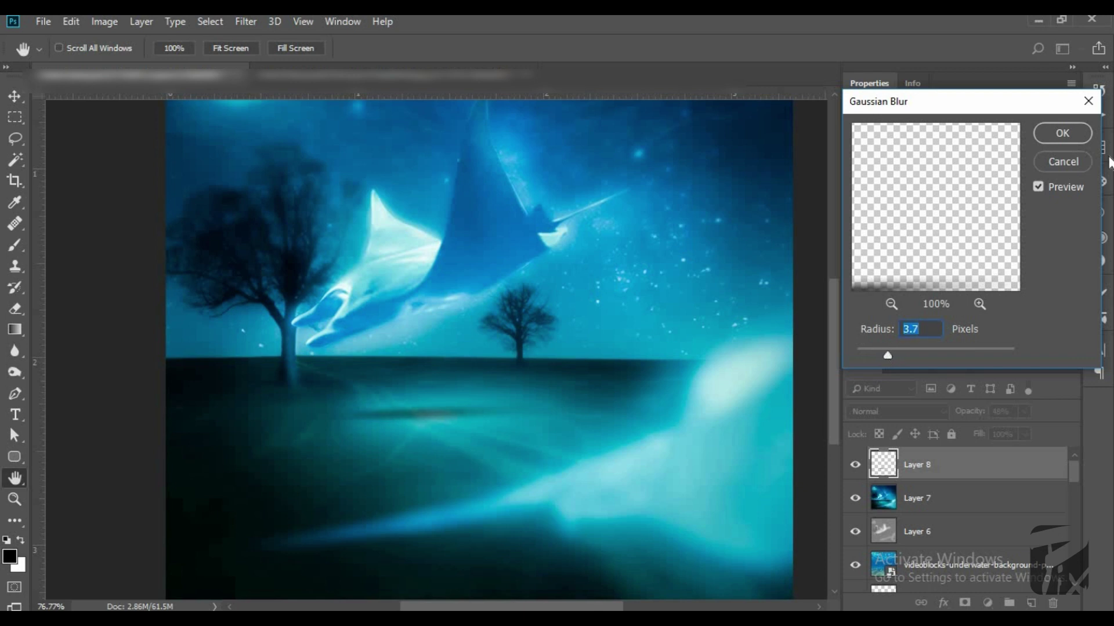
{"action": "left_click", "coordinate": [1062, 133]}
{"action": "key", "text": "b"}
{"action": "scroll", "coordinate": [606, 427], "scroll_direction": "down", "scroll_amount": 3}
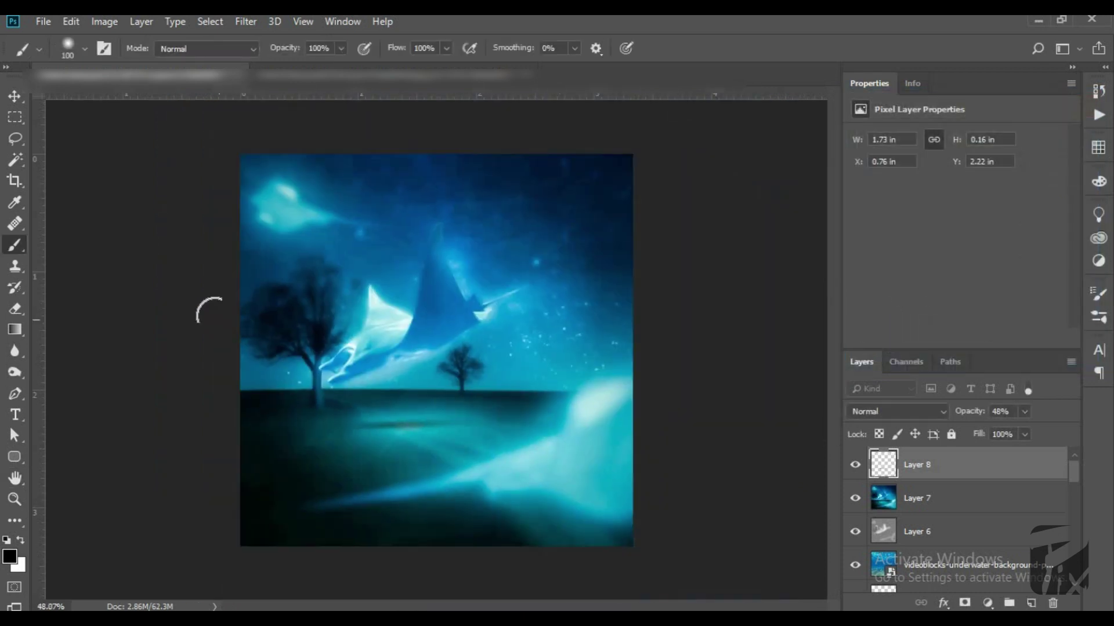
{"action": "scroll", "coordinate": [209, 311], "scroll_direction": "up", "scroll_amount": 2}
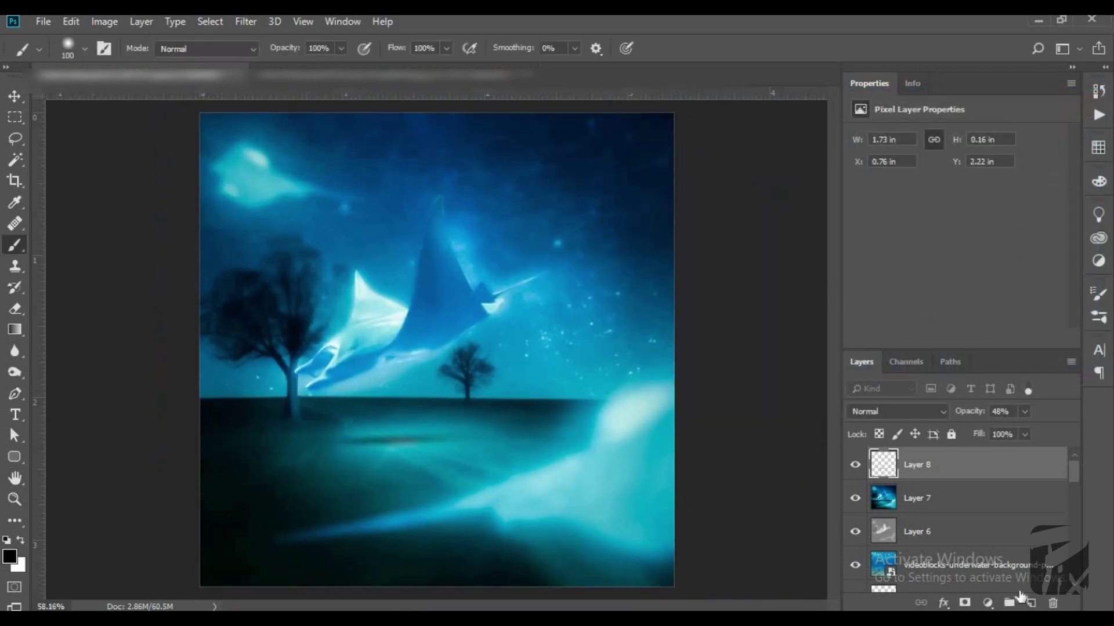
Add Layer 9 and paint a dark dab under the left tree, squashing it flat
{"action": "left_click", "coordinate": [1032, 603]}
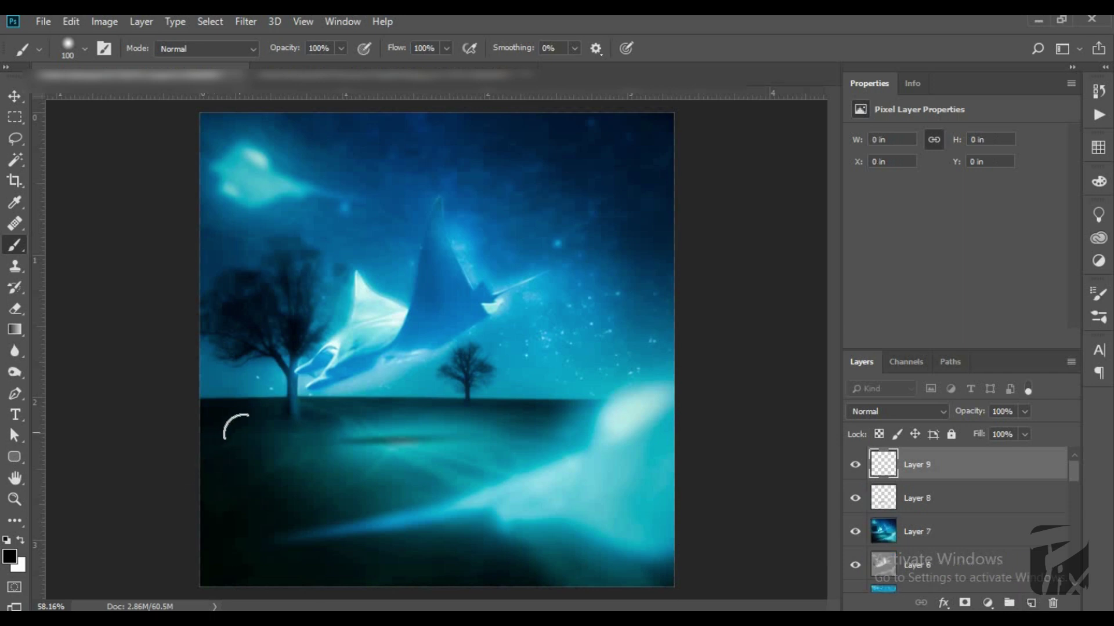
{"action": "left_click", "coordinate": [250, 435]}
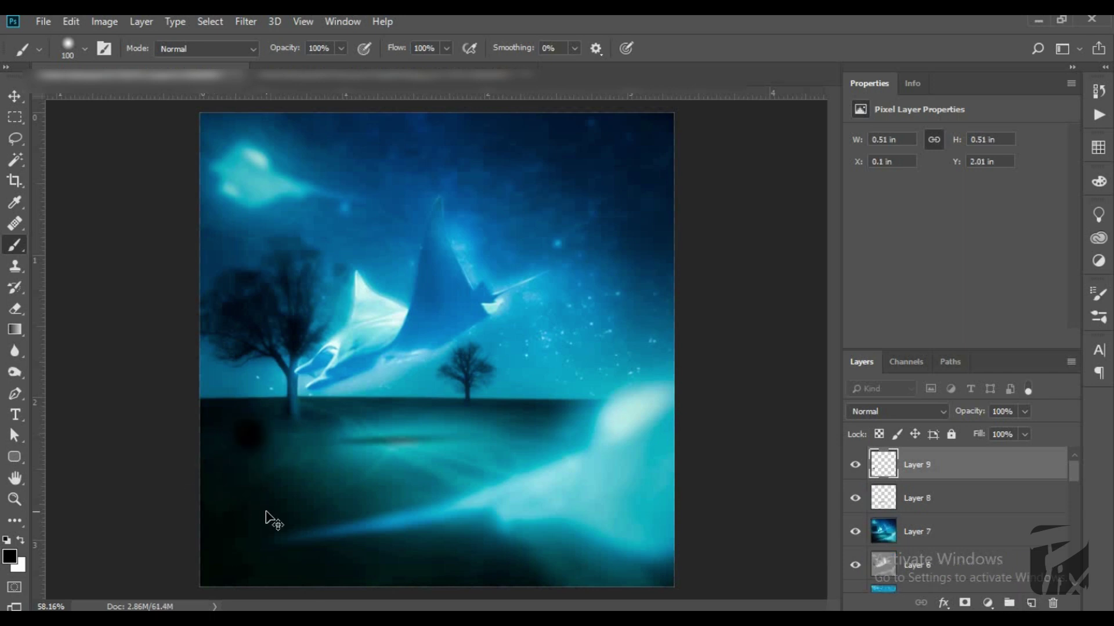
{"action": "key", "text": "ctrl+t"}
{"action": "scroll", "coordinate": [250, 435], "scroll_direction": "up", "scroll_amount": 3}
{"action": "mouse_move", "coordinate": [280, 381]}
{"action": "left_mouse_down"}
{"action": "mouse_move", "coordinate": [280, 446]}
{"action": "mouse_move", "coordinate": [293, 435]}
{"action": "left_mouse_up"}
Flatten, widen and skew the dab into a second thin tilted shadow, then commit
{"action": "scroll", "coordinate": [281, 447], "scroll_direction": "up", "scroll_amount": 3}
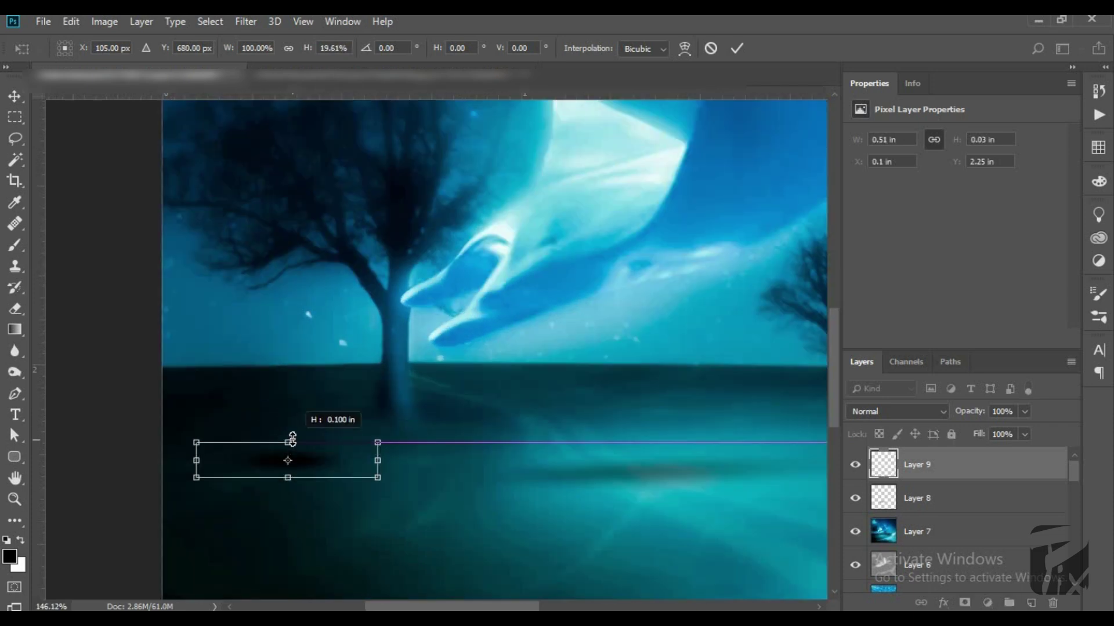
{"action": "scroll", "coordinate": [313, 460], "scroll_direction": "down", "scroll_amount": 1}
{"action": "scroll", "coordinate": [232, 460], "scroll_direction": "down", "scroll_amount": 3}
{"action": "scroll", "coordinate": [259, 428], "scroll_direction": "up", "scroll_amount": 1}
{"action": "left_click_drag", "start_coordinate": [257, 417], "coordinate": [262, 413]}
{"action": "scroll", "coordinate": [255, 429], "scroll_direction": "up", "scroll_amount": 3}
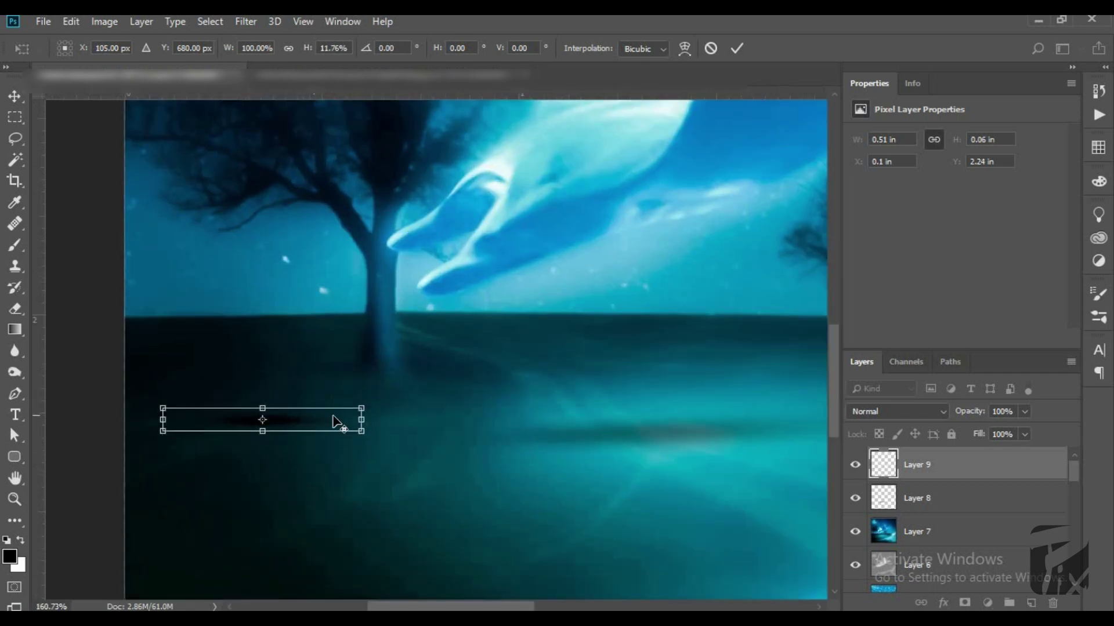
{"action": "mouse_move", "coordinate": [362, 428]}
{"action": "left_mouse_down"}
{"action": "mouse_move", "coordinate": [381, 423]}
{"action": "mouse_move", "coordinate": [381, 393]}
{"action": "left_mouse_up"}
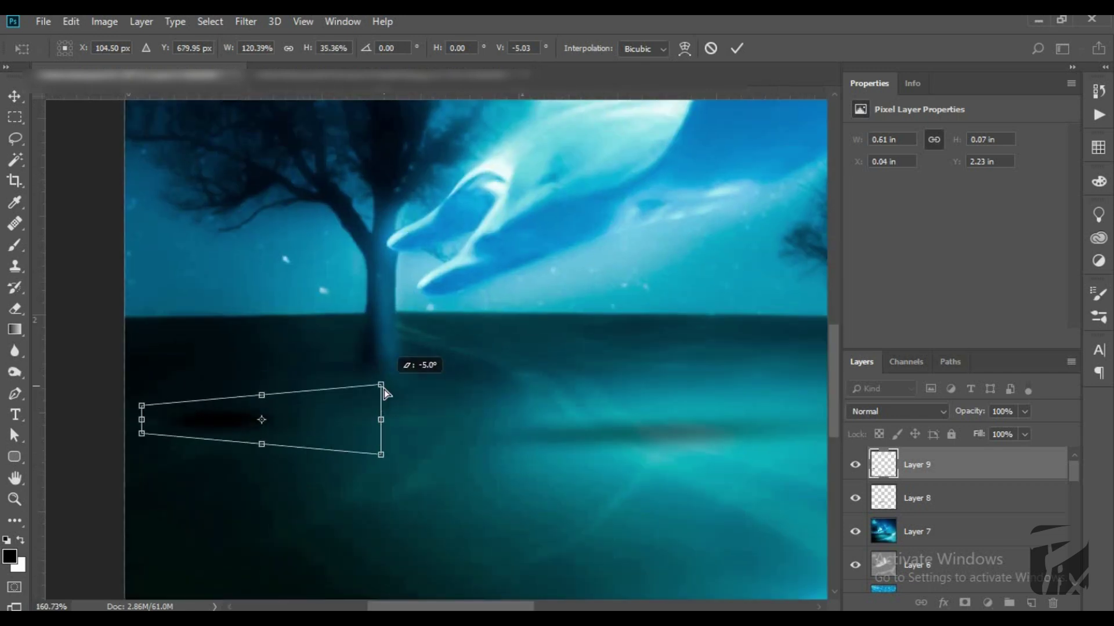
{"action": "left_click_drag", "start_coordinate": [308, 426], "coordinate": [307, 425]}
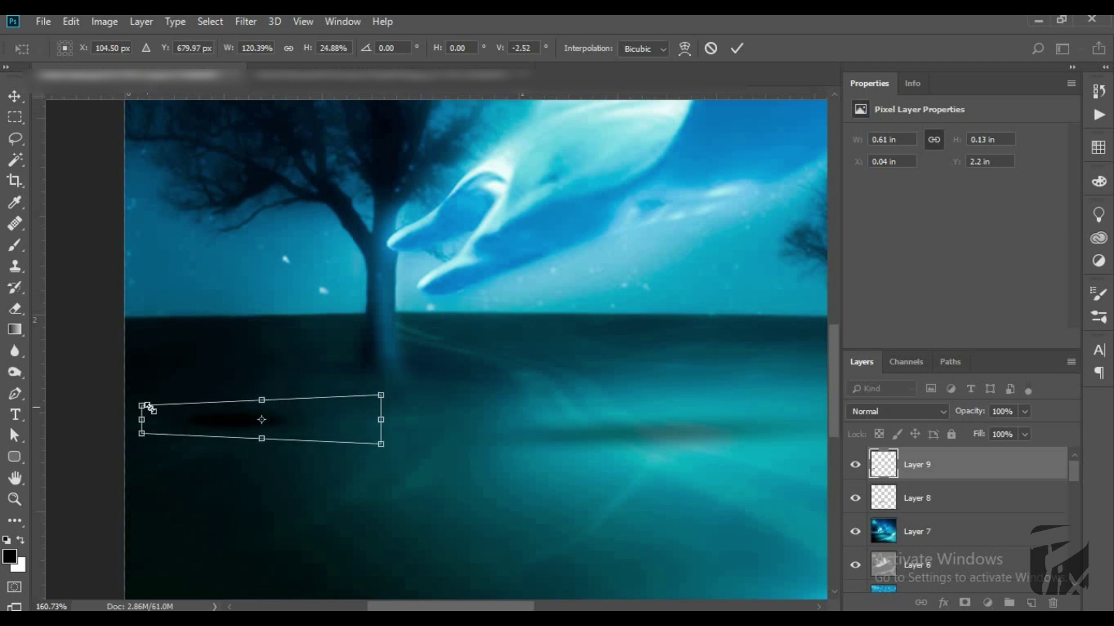
{"action": "left_click_drag", "start_coordinate": [147, 408], "coordinate": [180, 410]}
{"action": "key", "text": "Return"}
Reapply the last Gaussian Blur to soften the second shadow
{"action": "key", "text": "b"}
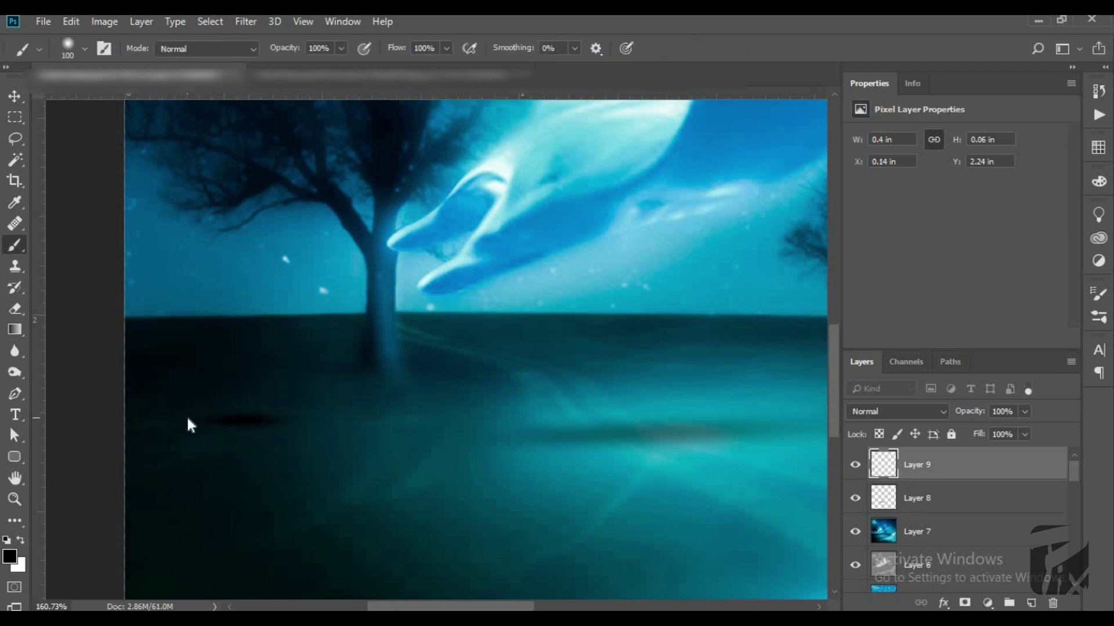
{"action": "scroll", "coordinate": [187, 425], "scroll_direction": "up", "scroll_amount": 1}
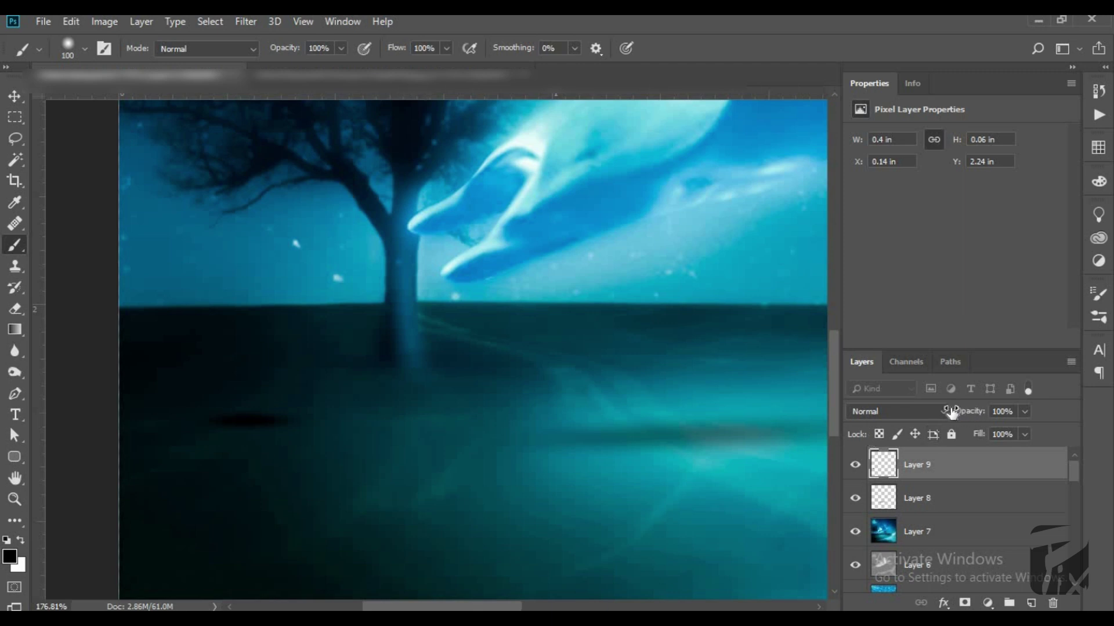
{"action": "left_click", "coordinate": [246, 22]}
{"action": "left_click", "coordinate": [273, 39]}
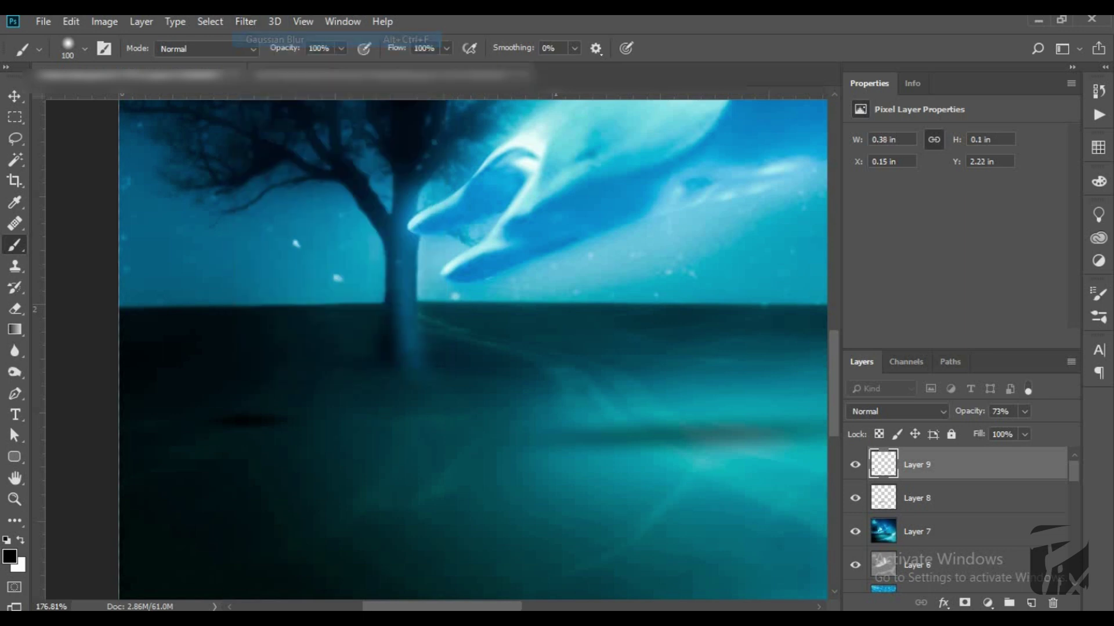
{"action": "key", "text": "v"}
{"action": "scroll", "coordinate": [624, 360], "scroll_direction": "down", "scroll_amount": 1}
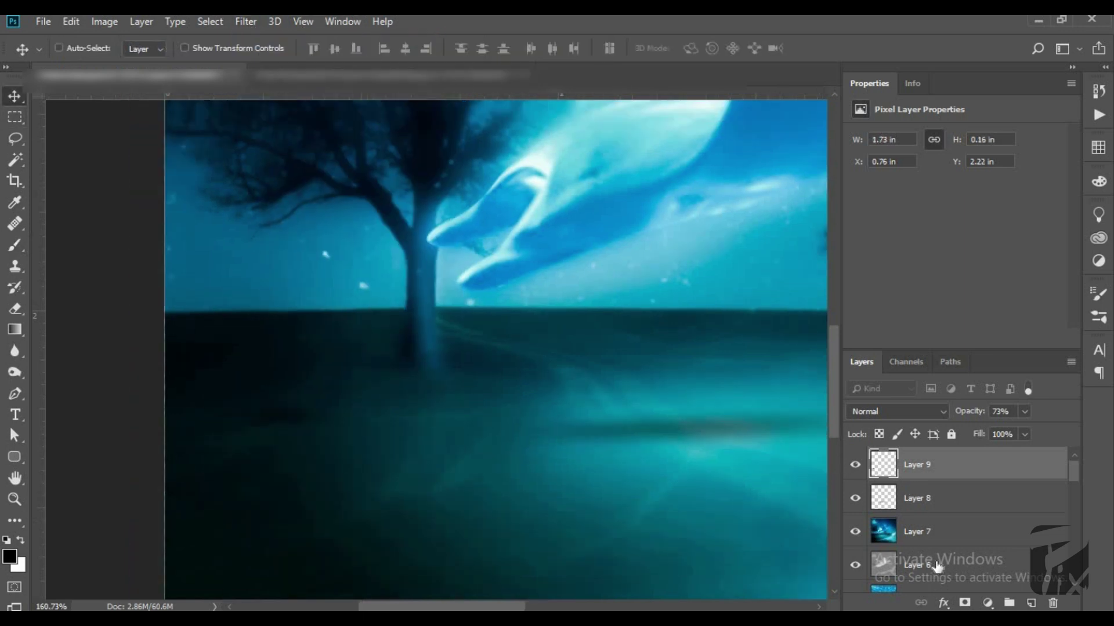
On a new layer, build up a soft glow on the left ground with a 15% Overlay brush
{"action": "left_click", "coordinate": [1030, 603], "text": "ctrl"}
{"action": "key", "text": "b"}
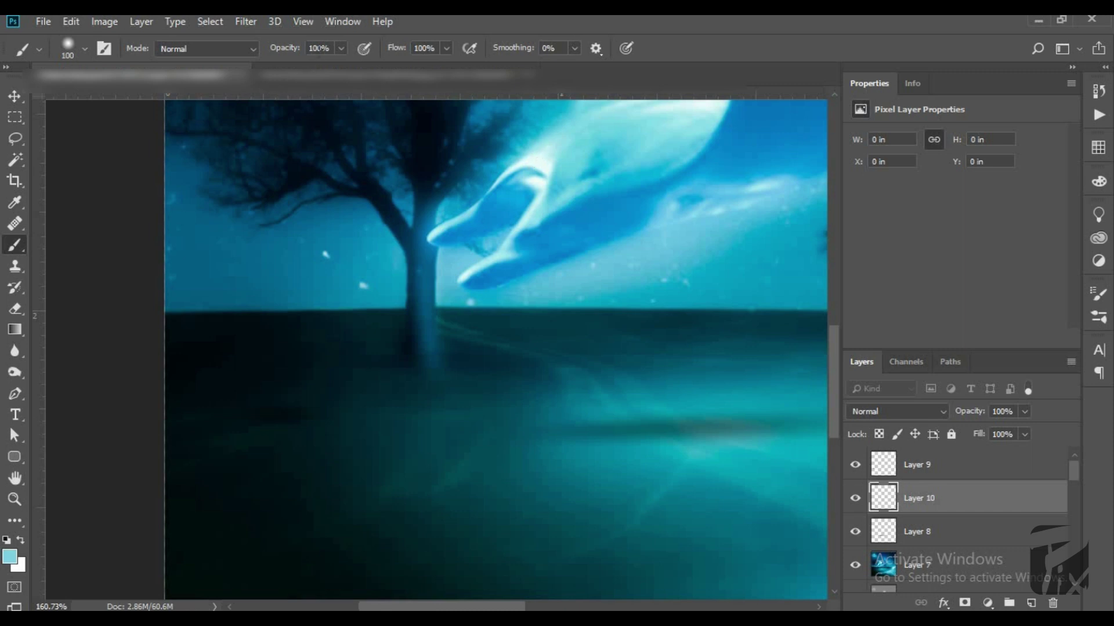
{"action": "type", "text": "5"}
{"action": "left_click", "coordinate": [248, 51]}
{"action": "left_click", "coordinate": [191, 271]}
{"action": "left_click", "coordinate": [278, 410]}
{"action": "left_click", "coordinate": [279, 412]}
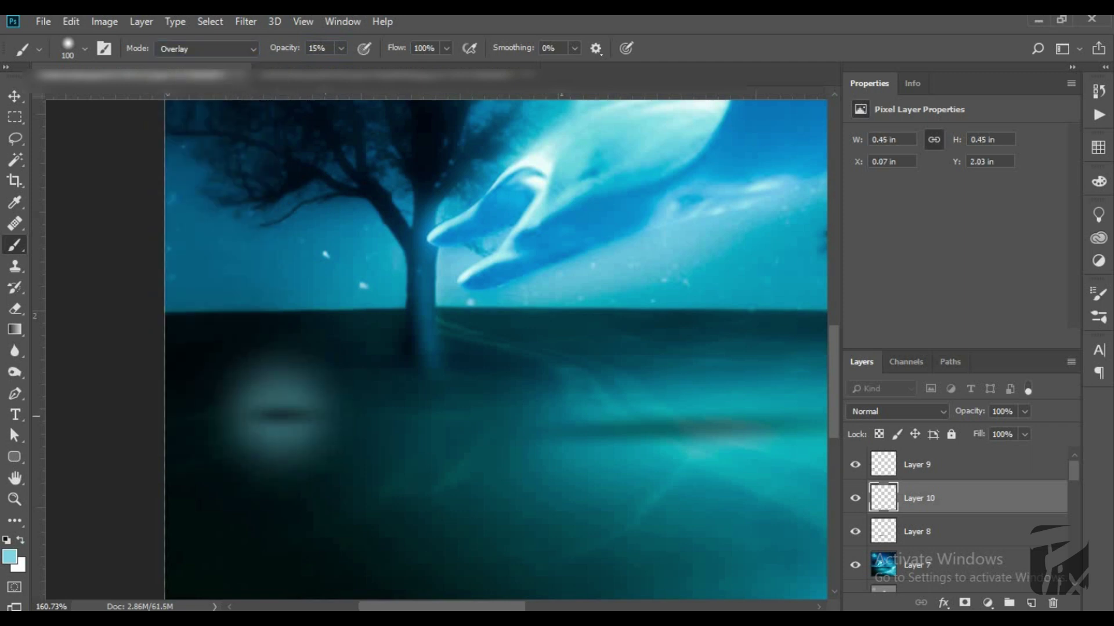
{"action": "left_click", "coordinate": [279, 411]}
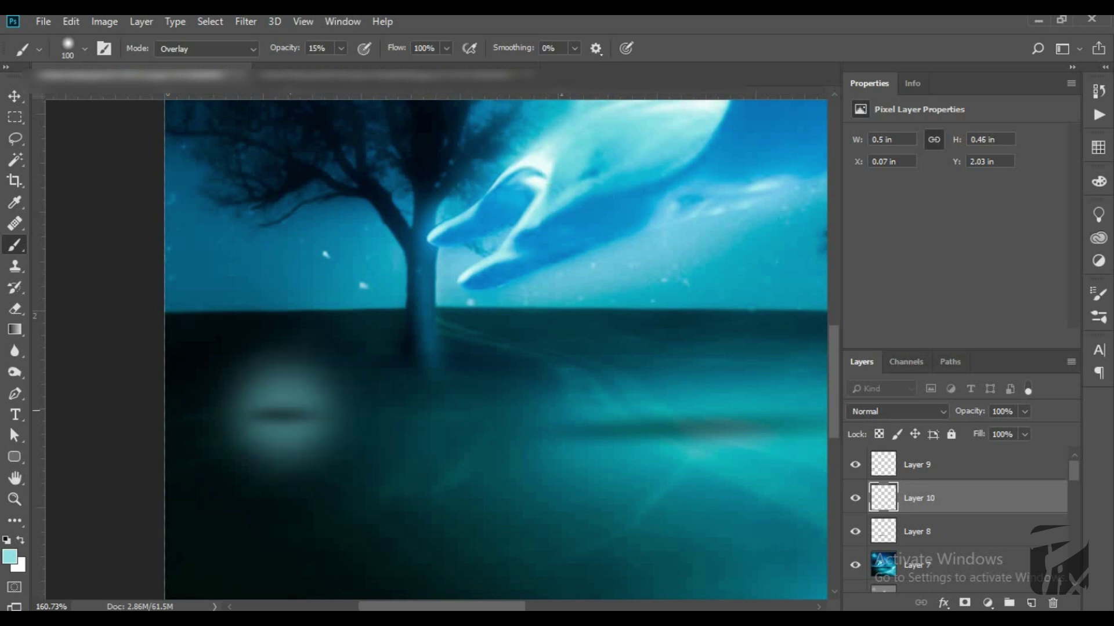
{"action": "left_click", "coordinate": [276, 412]}
Squash, widen and slant the glow into a flat oval on the ground
{"action": "key", "text": "ctrl+t"}
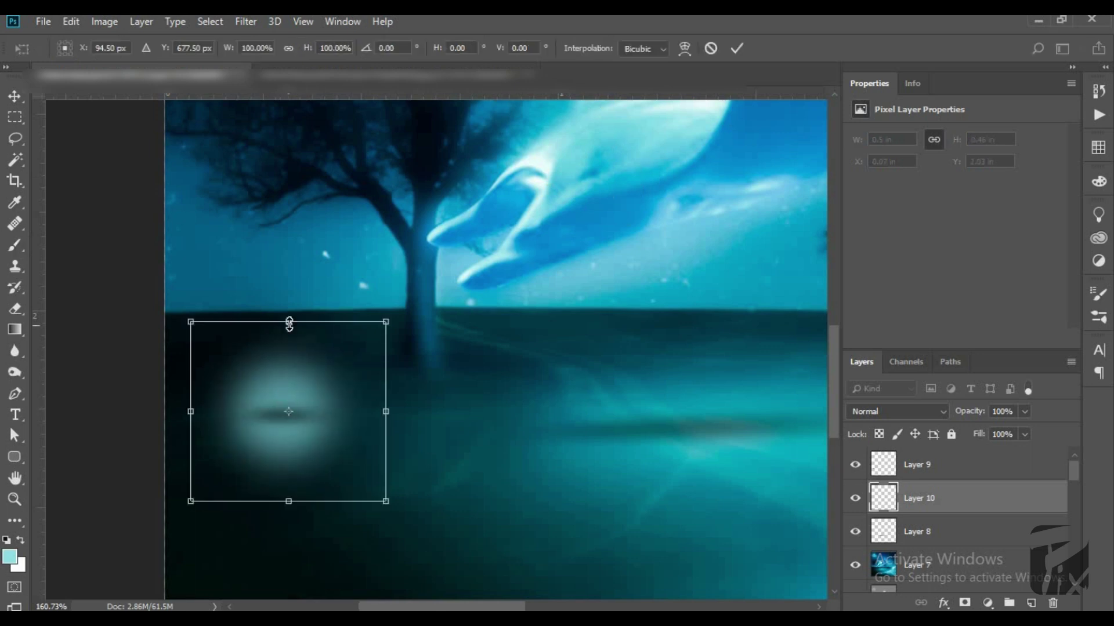
{"action": "left_click_drag", "start_coordinate": [289, 324], "coordinate": [288, 385]}
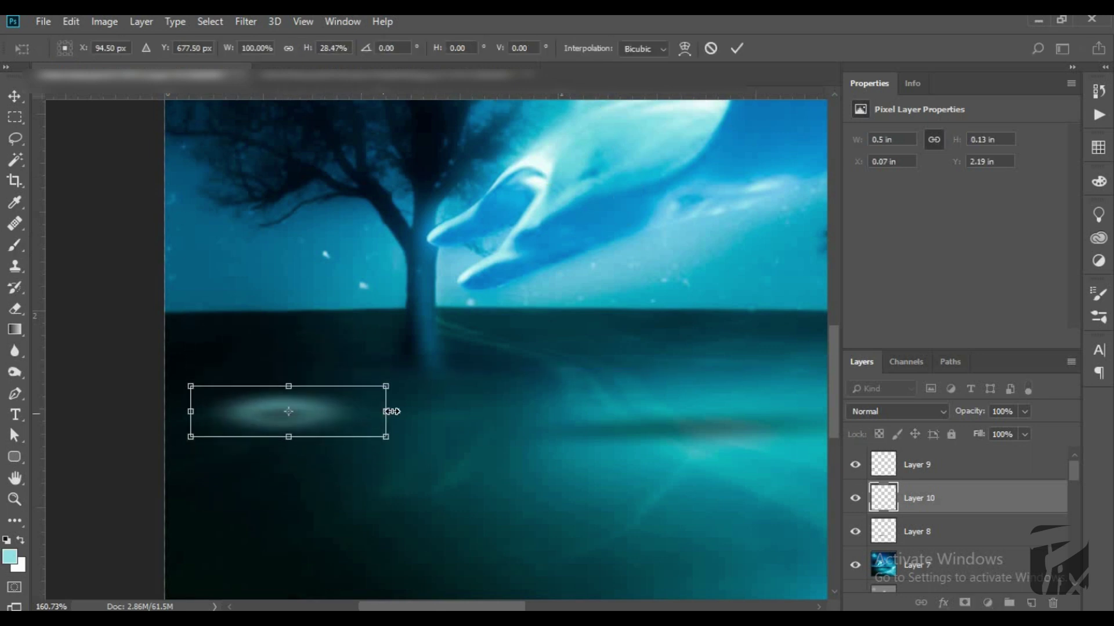
{"action": "left_click_drag", "start_coordinate": [387, 412], "coordinate": [444, 412]}
{"action": "left_click_drag", "start_coordinate": [289, 386], "coordinate": [298, 363]}
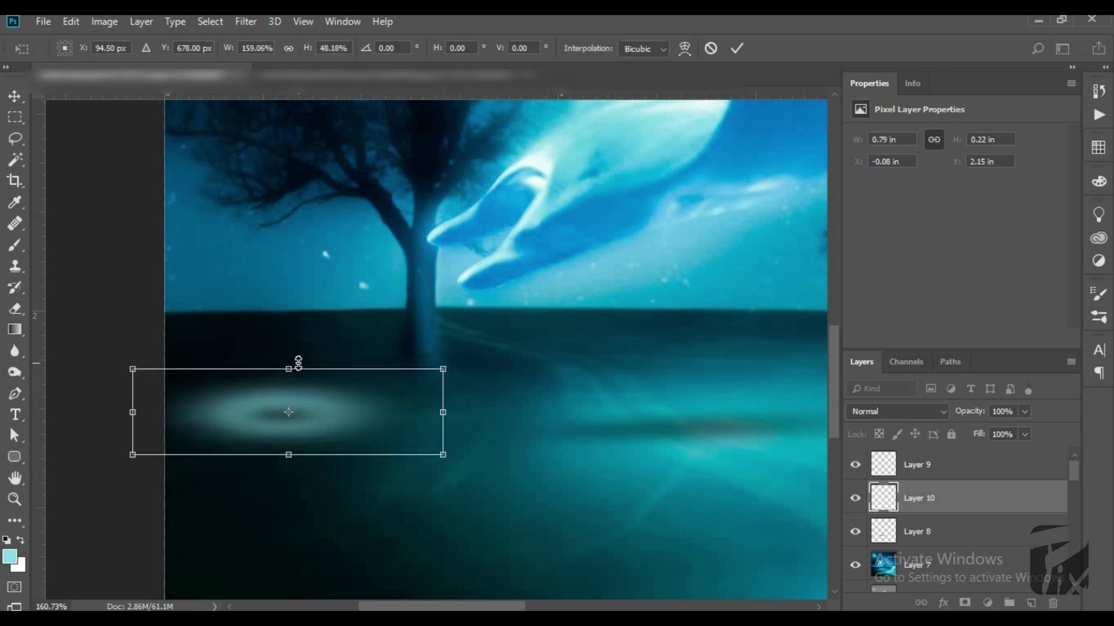
{"action": "left_click_drag", "start_coordinate": [126, 413], "coordinate": [166, 412]}
{"action": "mouse_move", "coordinate": [308, 369]}
{"action": "left_mouse_down"}
{"action": "mouse_move", "coordinate": [325, 360]}
{"action": "mouse_move", "coordinate": [309, 374]}
{"action": "left_mouse_up"}
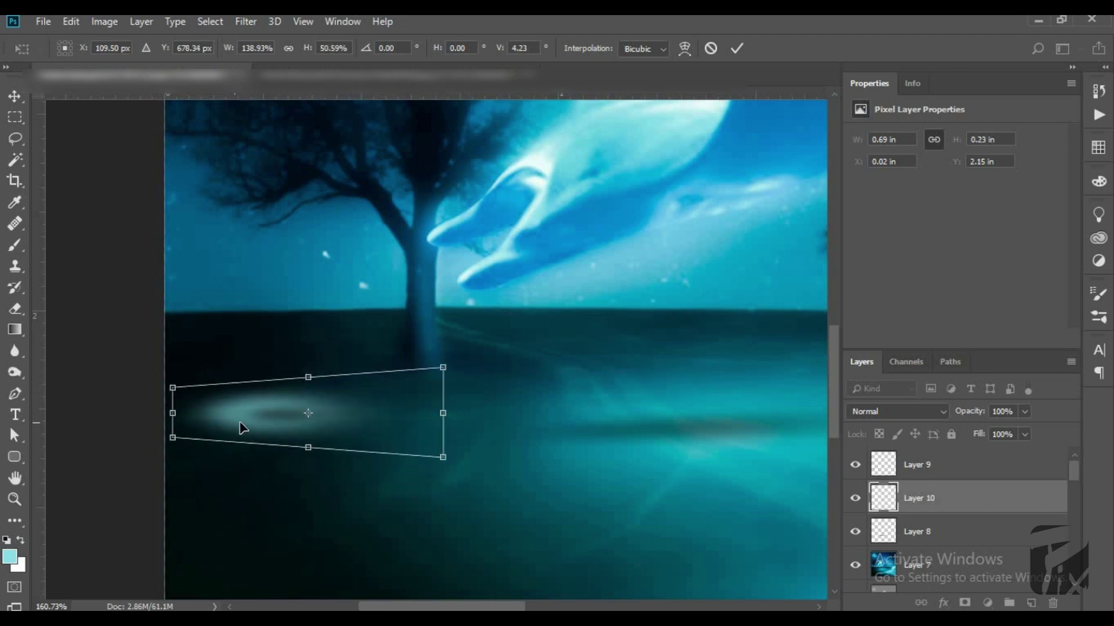
{"action": "left_click_drag", "start_coordinate": [242, 428], "coordinate": [268, 428]}
{"action": "key", "text": "Return"}
{"action": "key", "text": "b"}
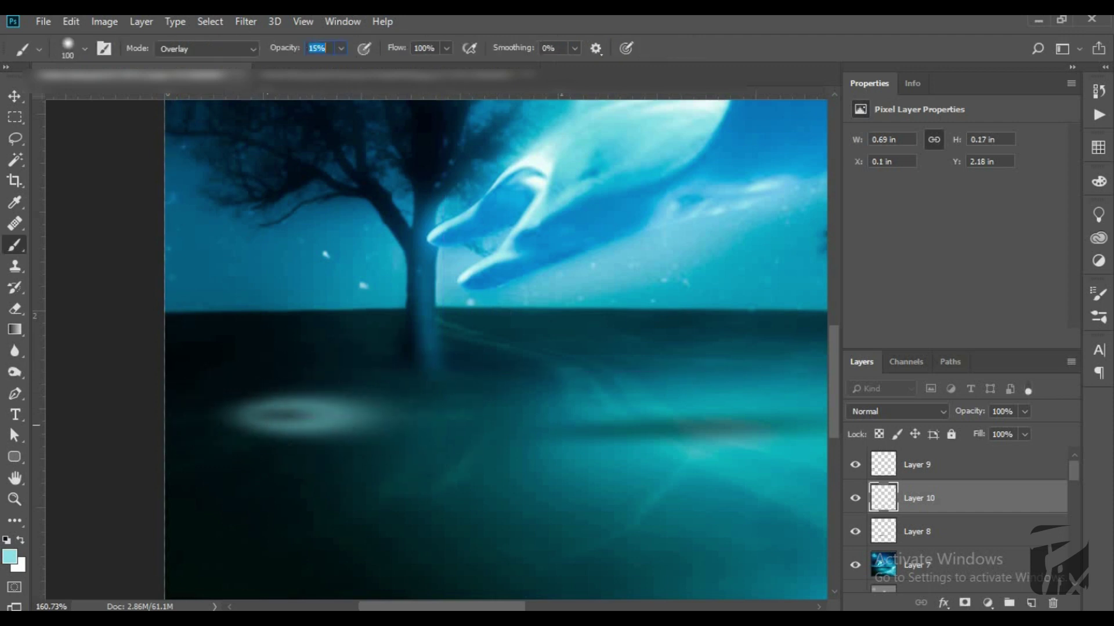
{"action": "left_click", "coordinate": [23, 97]}
{"action": "scroll", "coordinate": [374, 435], "scroll_direction": "down", "scroll_amount": 3}
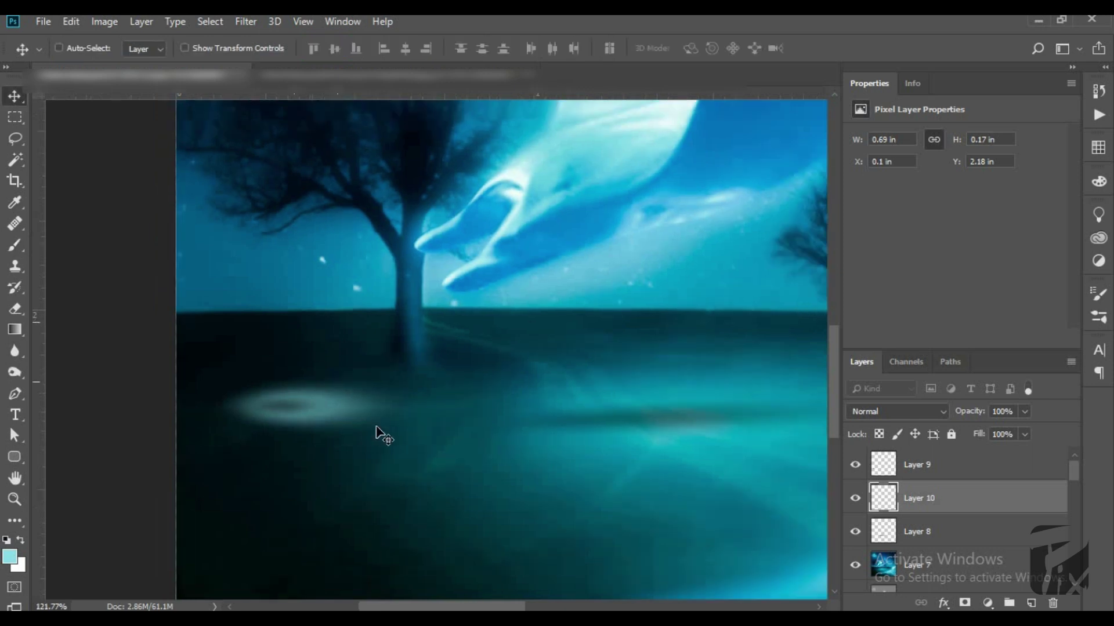
Preview a Gaussian Blur on the glow, cancel it, and delete Layer 10
{"action": "left_click", "coordinate": [245, 22]}
{"action": "mouse_move", "coordinate": [254, 206]}
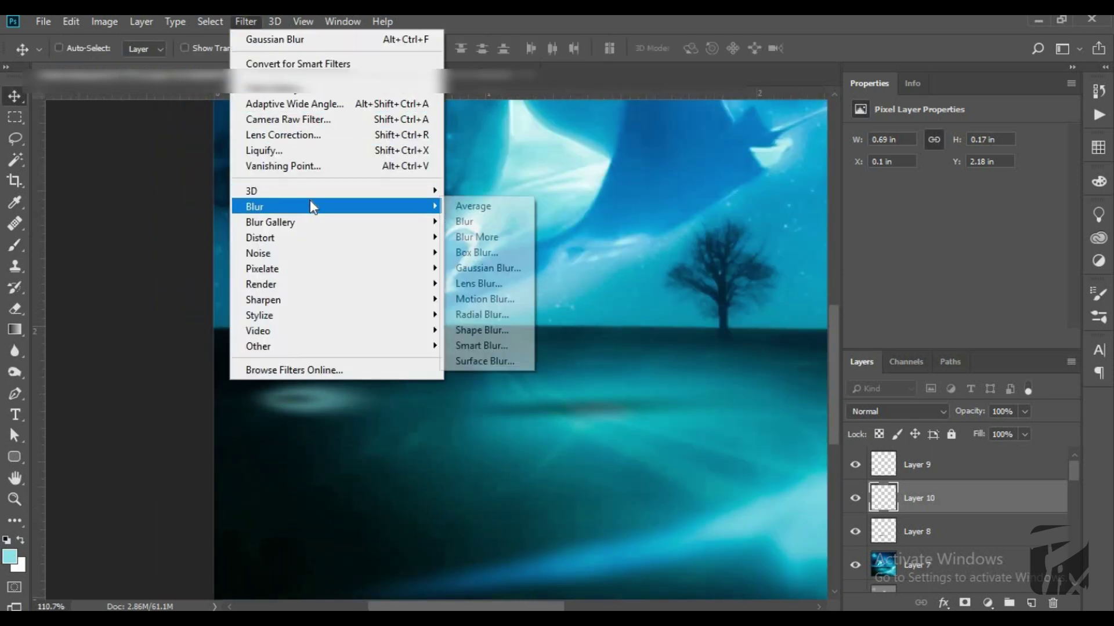
{"action": "left_click", "coordinate": [464, 268]}
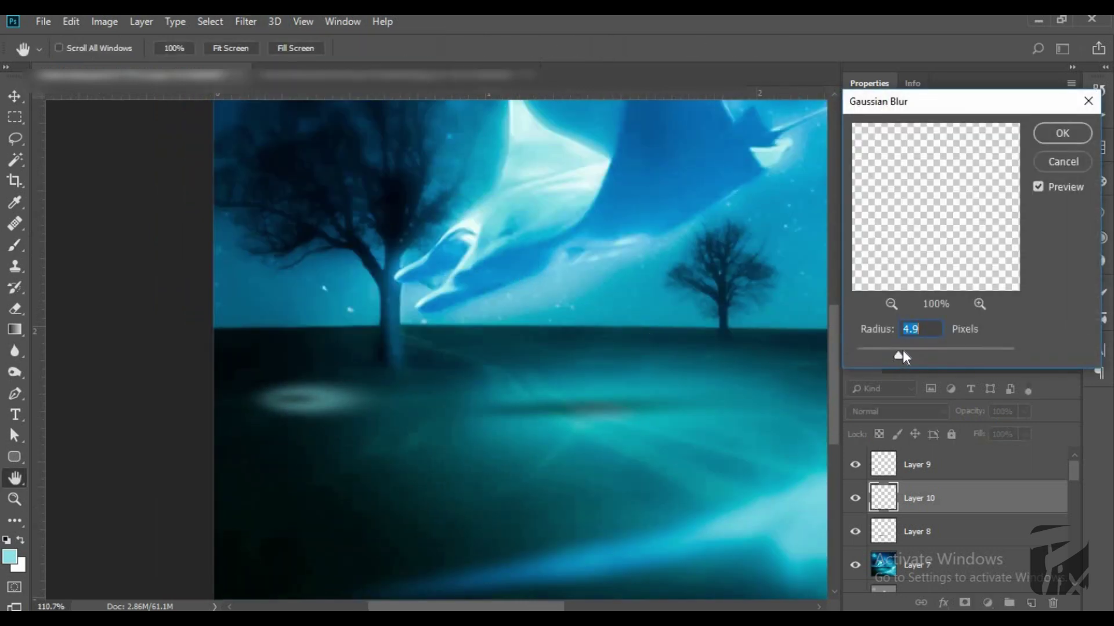
{"action": "left_click_drag", "start_coordinate": [934, 352], "coordinate": [951, 354]}
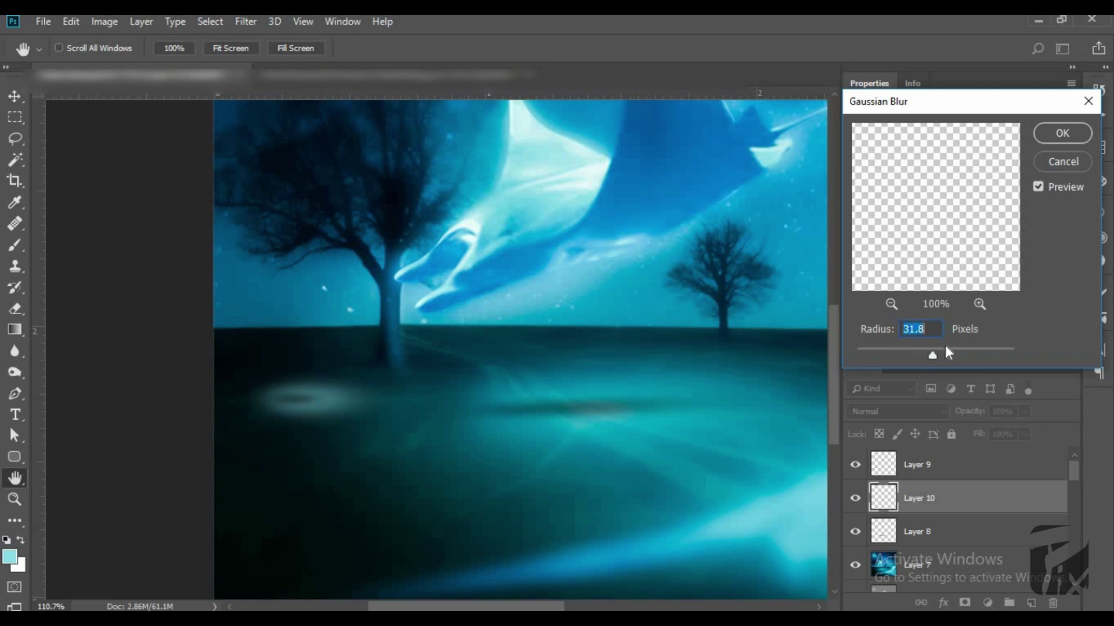
{"action": "left_click_drag", "start_coordinate": [920, 350], "coordinate": [914, 349]}
{"action": "left_click", "coordinate": [1061, 162]}
{"action": "left_click_drag", "start_coordinate": [967, 513], "coordinate": [1051, 603]}
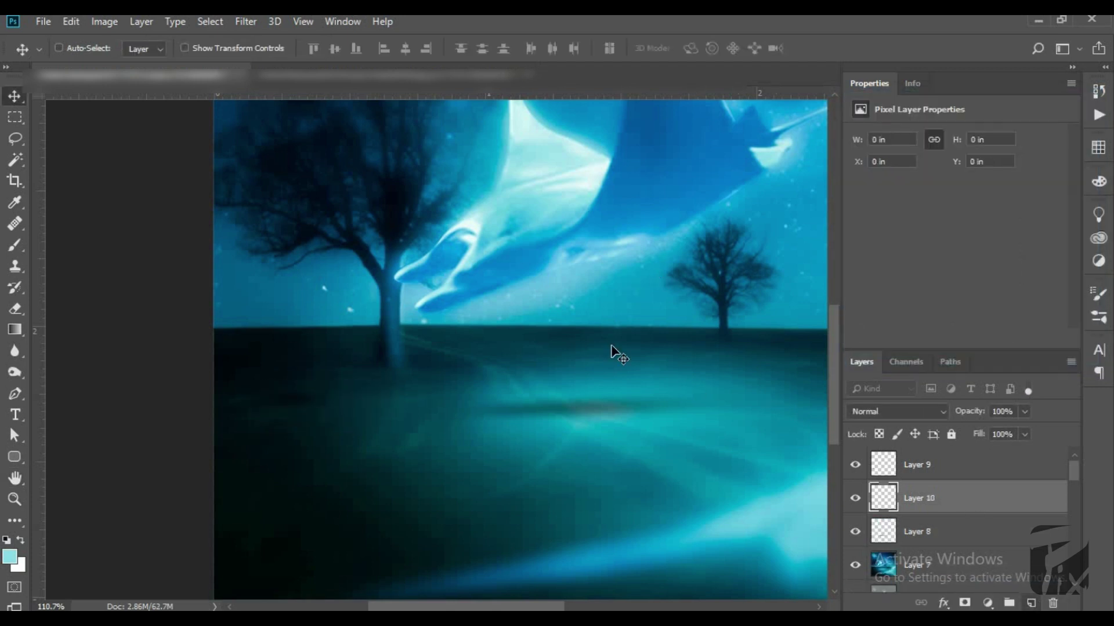
Repaint the glow on the left ground using a teal sampled from the image
{"action": "key", "text": "b"}
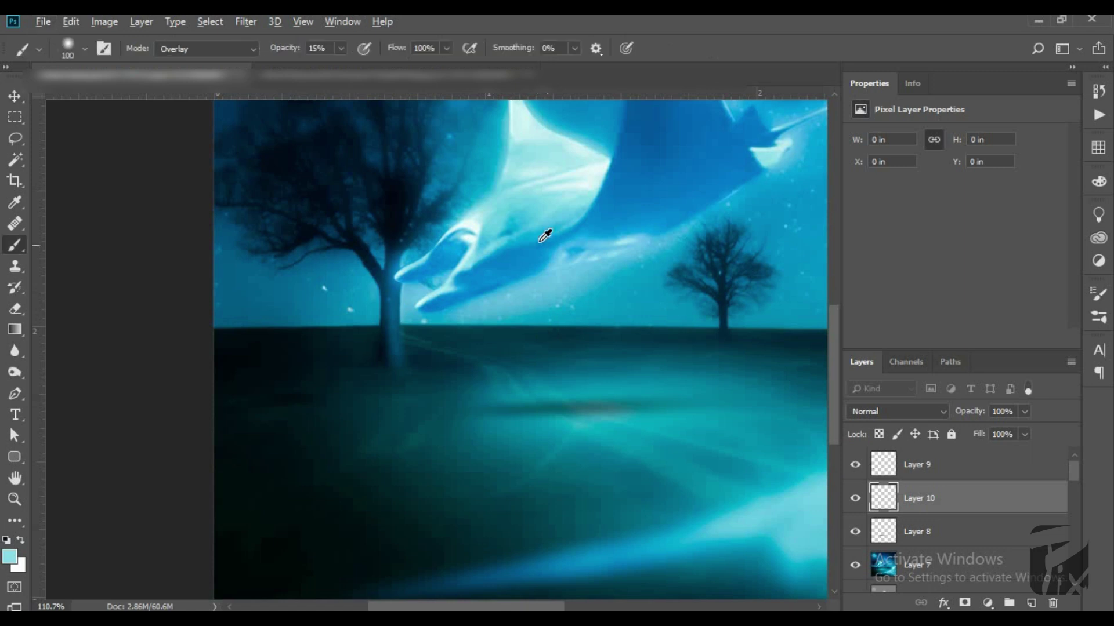
{"action": "left_click", "coordinate": [306, 389]}
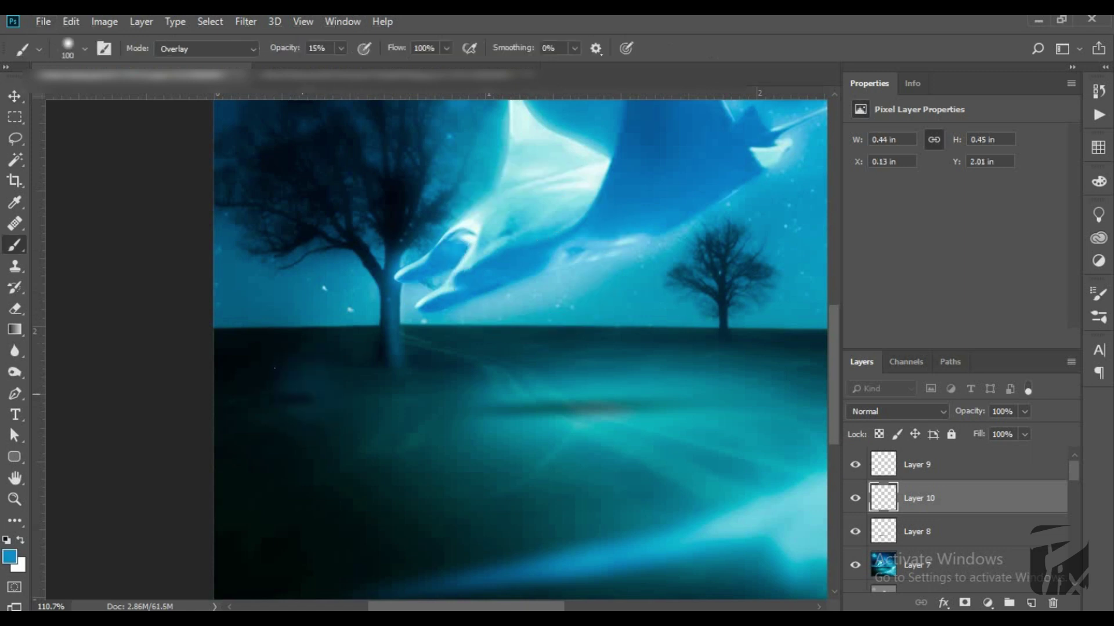
{"action": "left_click", "coordinate": [304, 389]}
{"action": "left_click", "coordinate": [544, 410], "text": "alt"}
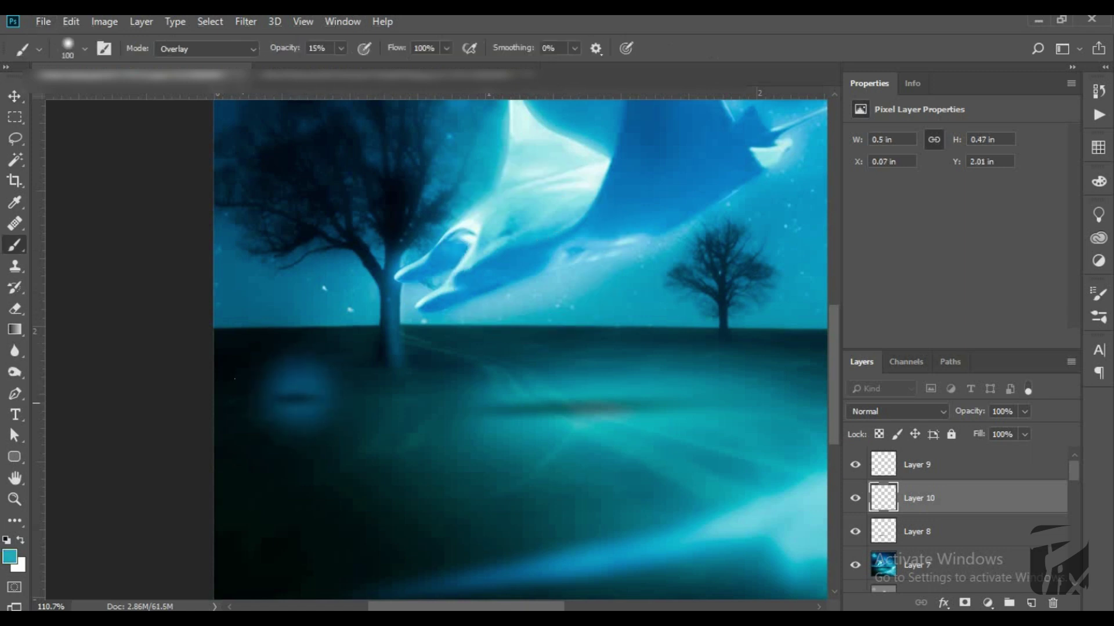
{"action": "left_click_drag", "start_coordinate": [263, 375], "coordinate": [290, 427]}
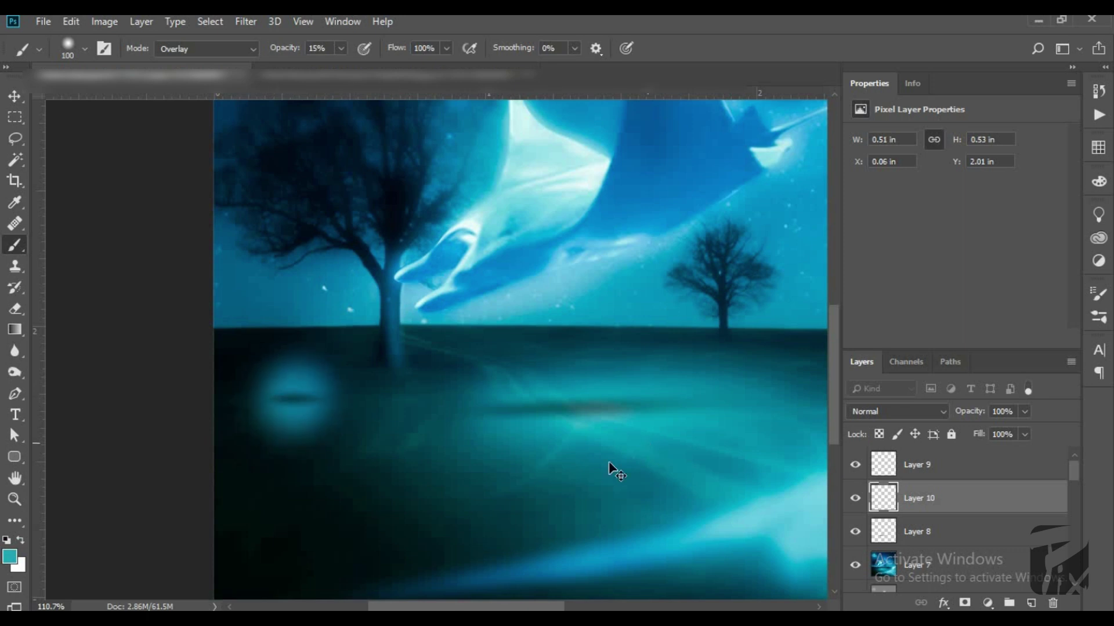
Squash, widen and slant the teal glow into a flat ellipse
{"action": "key", "text": "ctrl+t"}
{"action": "left_click_drag", "start_coordinate": [298, 328], "coordinate": [298, 368]}
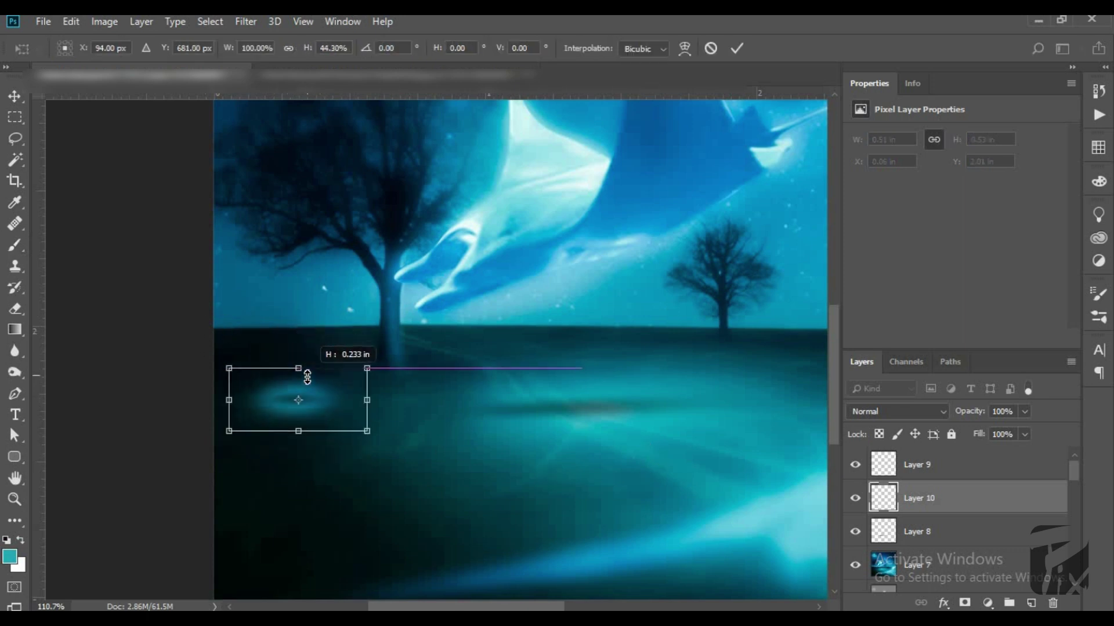
{"action": "left_click_drag", "start_coordinate": [365, 403], "coordinate": [470, 400]}
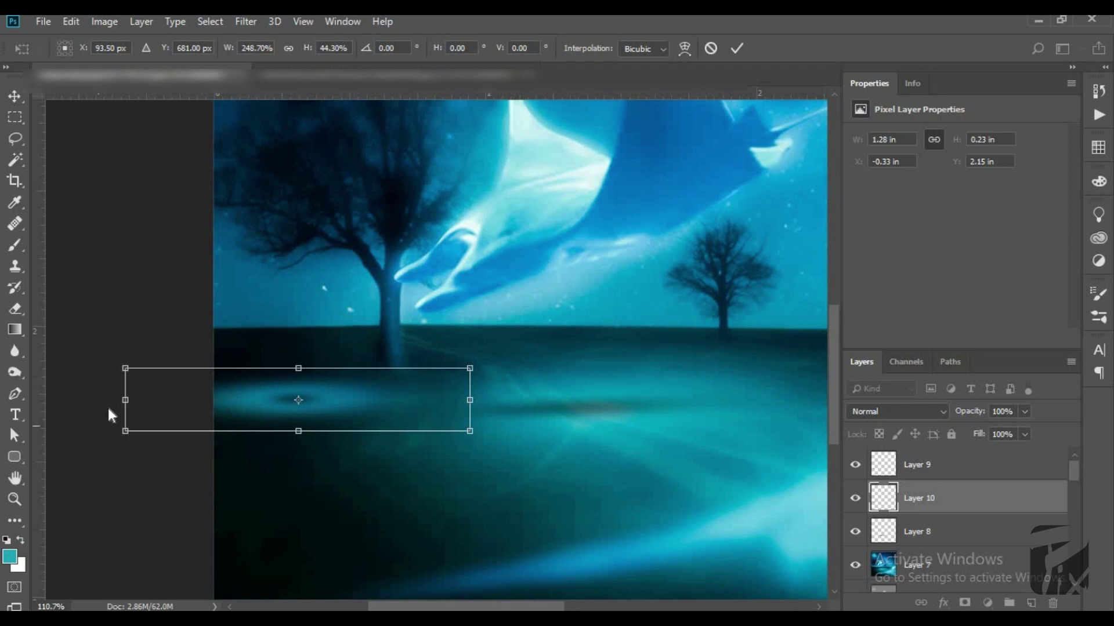
{"action": "left_click_drag", "start_coordinate": [125, 398], "coordinate": [194, 400]}
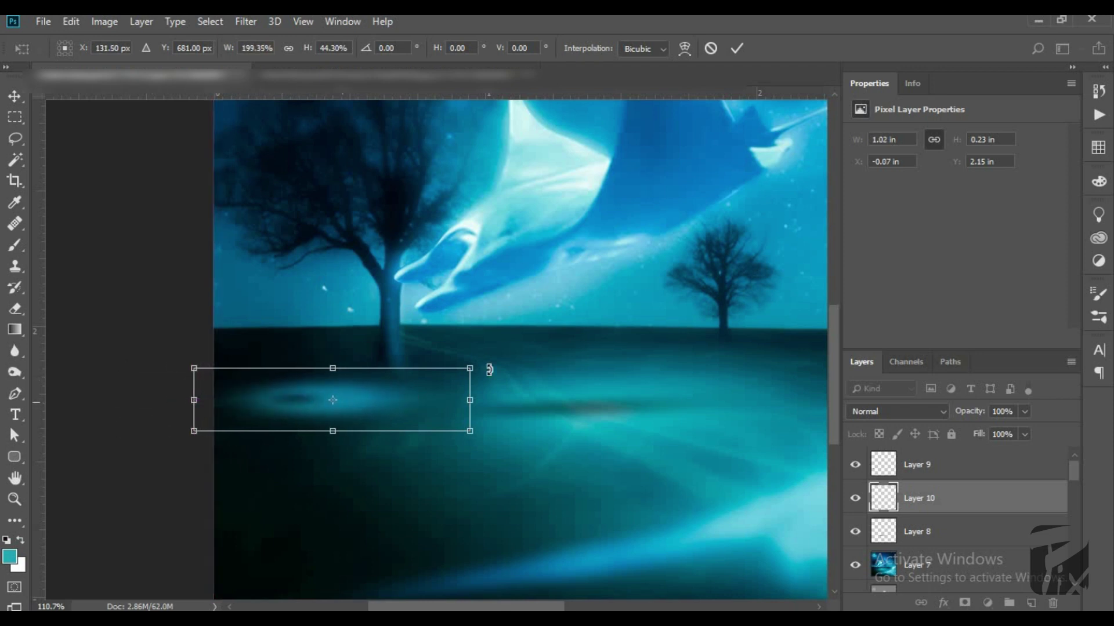
{"action": "left_click_drag", "start_coordinate": [470, 369], "coordinate": [470, 323]}
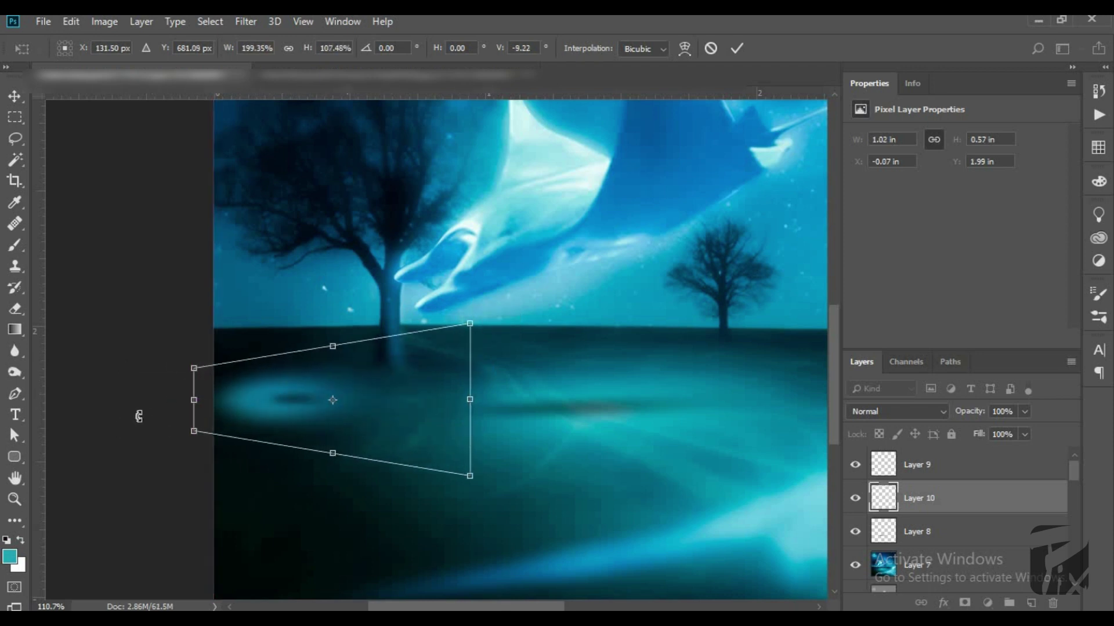
{"action": "left_click_drag", "start_coordinate": [205, 406], "coordinate": [243, 406]}
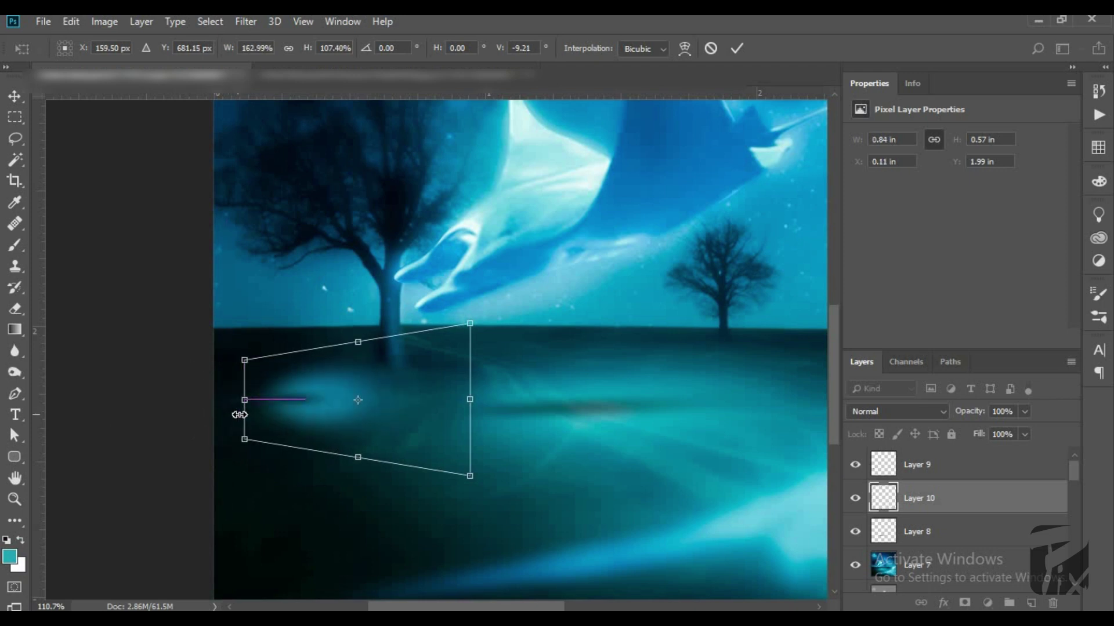
{"action": "key", "text": "Return"}
{"action": "key", "text": "b"}
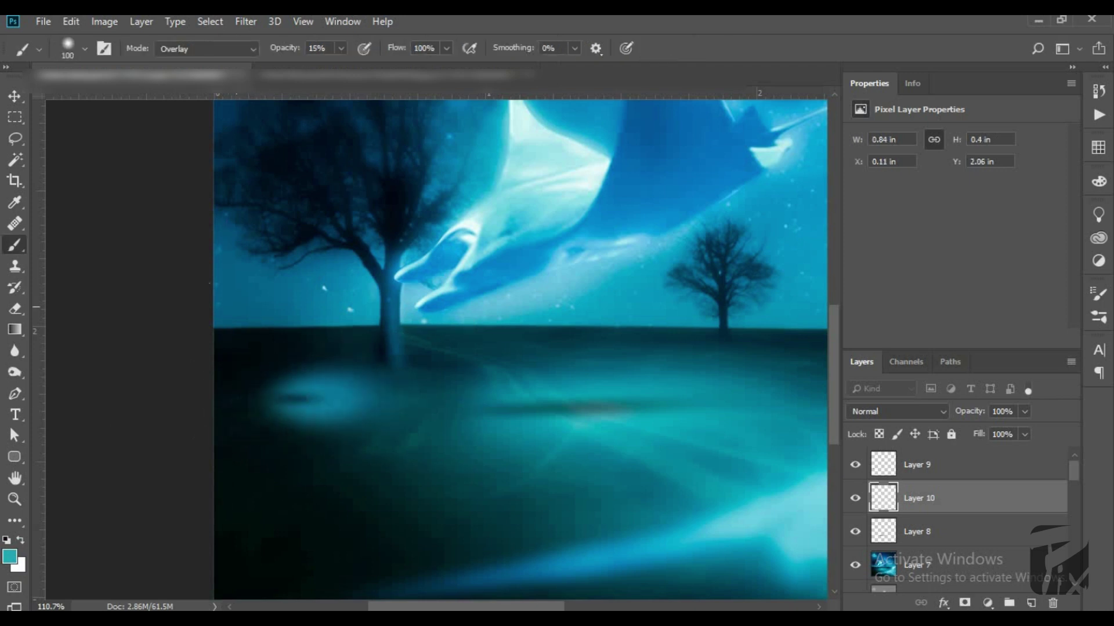
Erase part of the glow to fade it
{"action": "key", "text": "e"}
{"action": "left_click_drag", "start_coordinate": [290, 384], "coordinate": [342, 383]}
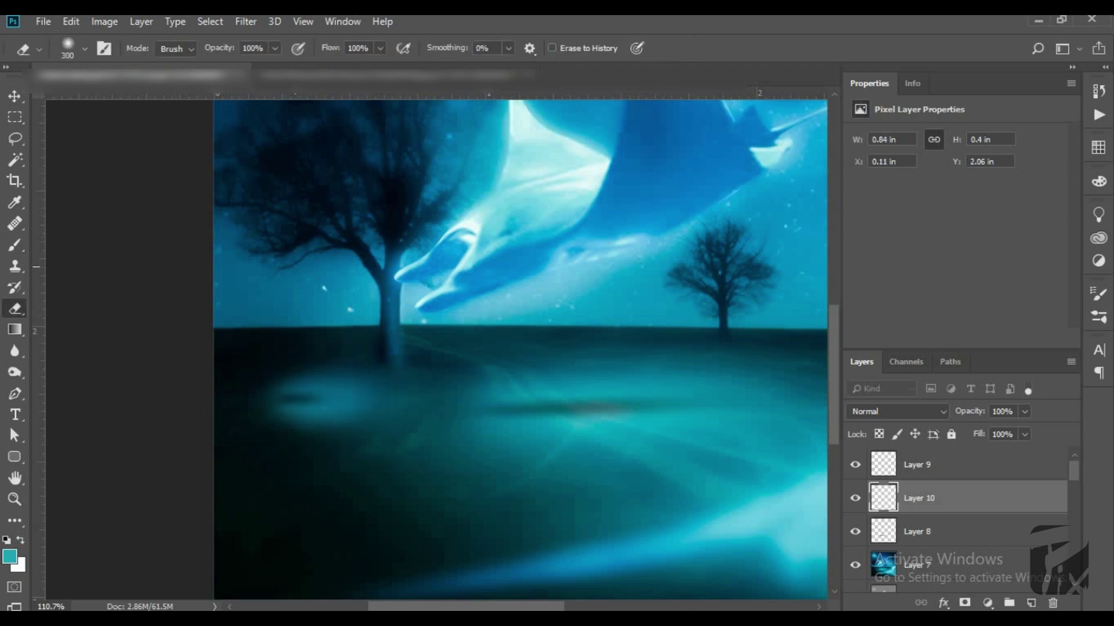
{"action": "left_click", "coordinate": [243, 21]}
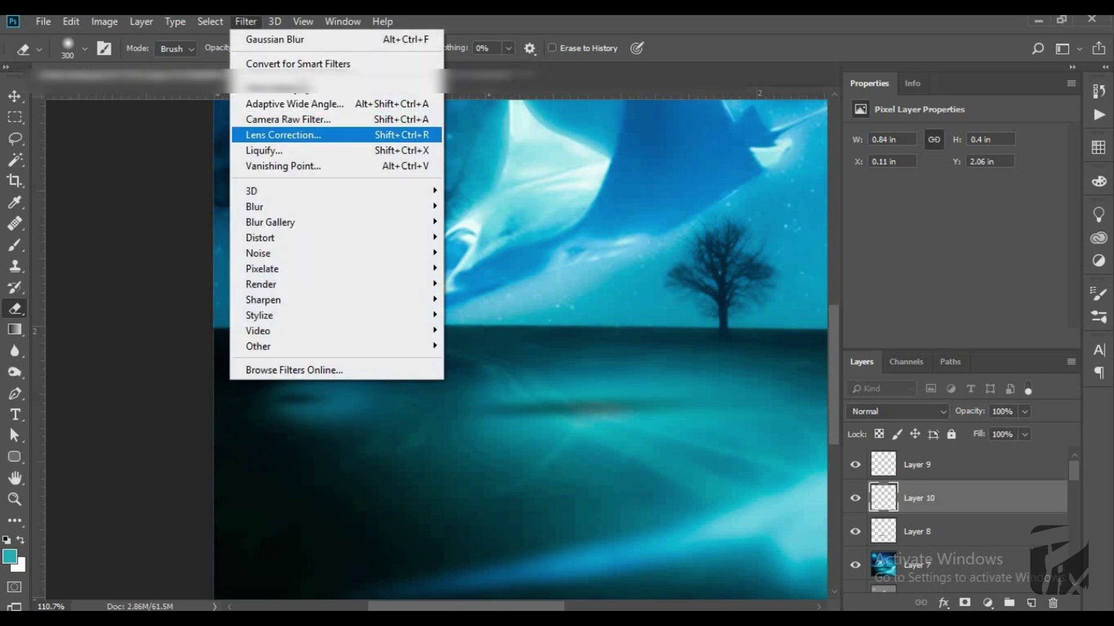
Soften the glow with a Gaussian Blur and fit the image on screen
{"action": "mouse_move", "coordinate": [256, 207]}
{"action": "left_click", "coordinate": [504, 266]}
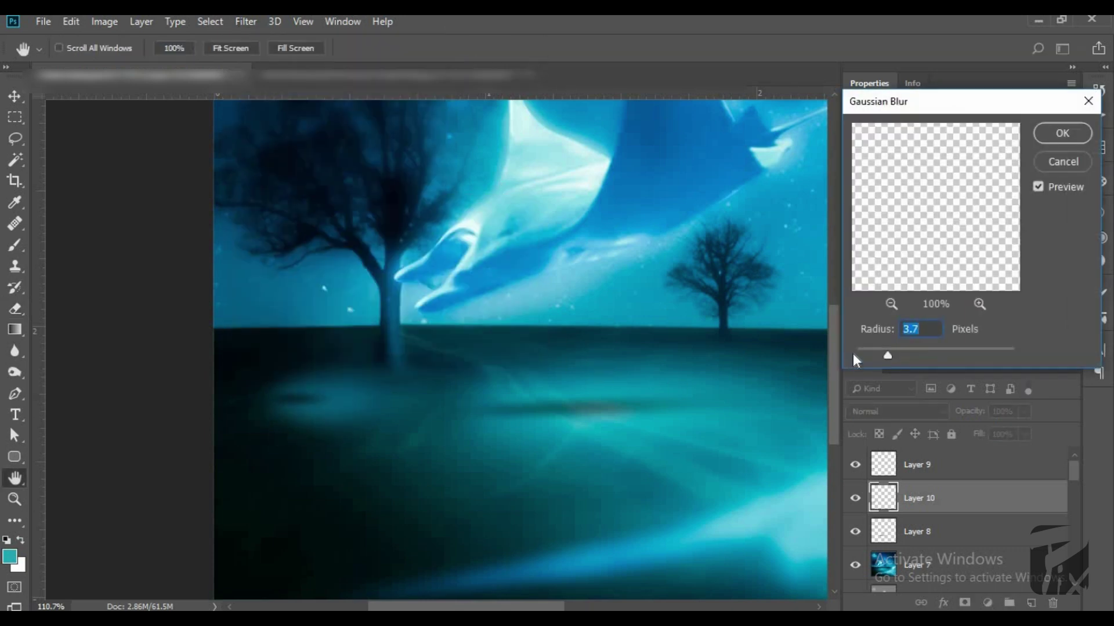
{"action": "left_click", "coordinate": [1036, 139]}
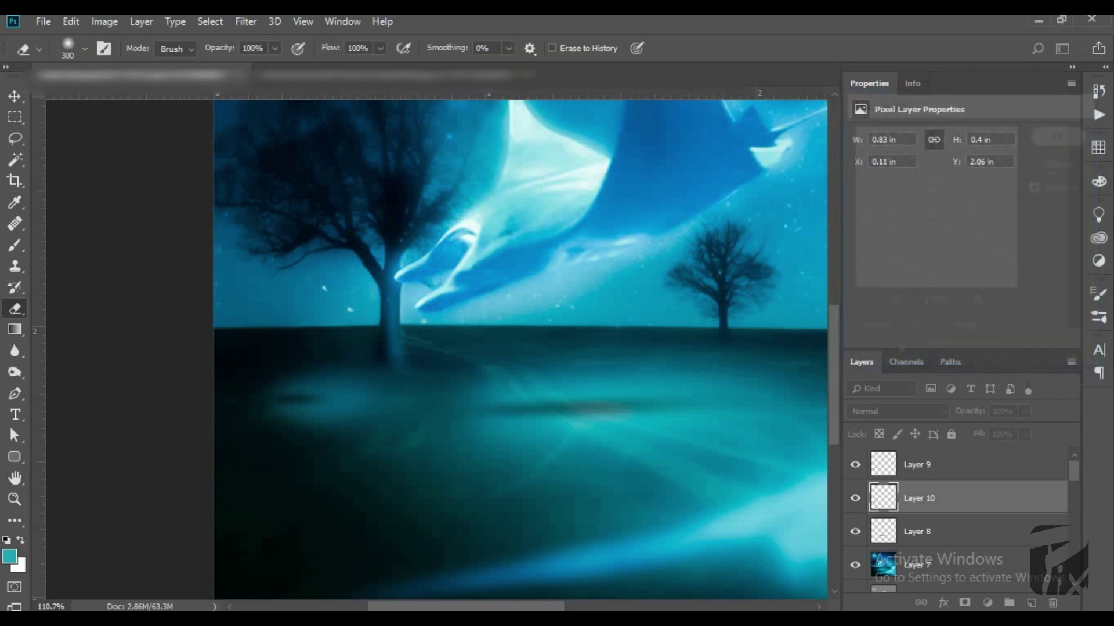
{"action": "key", "text": "ctrl+0"}
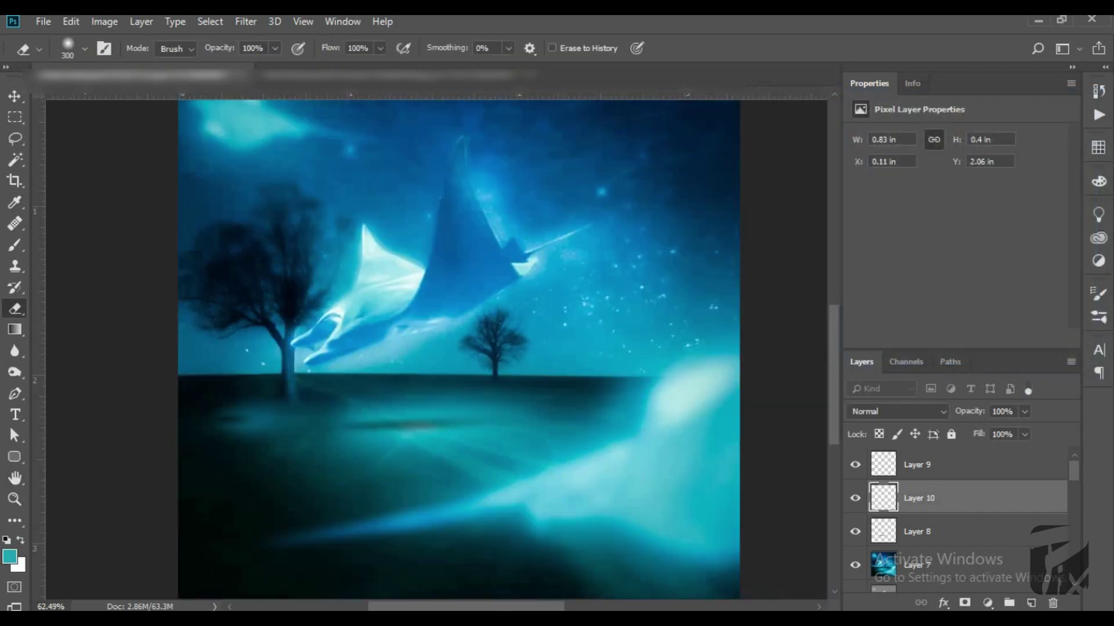
Lower Layer 10's opacity to 51% and switch to the Move tool
{"action": "left_click_drag", "start_coordinate": [961, 417], "coordinate": [934, 415]}
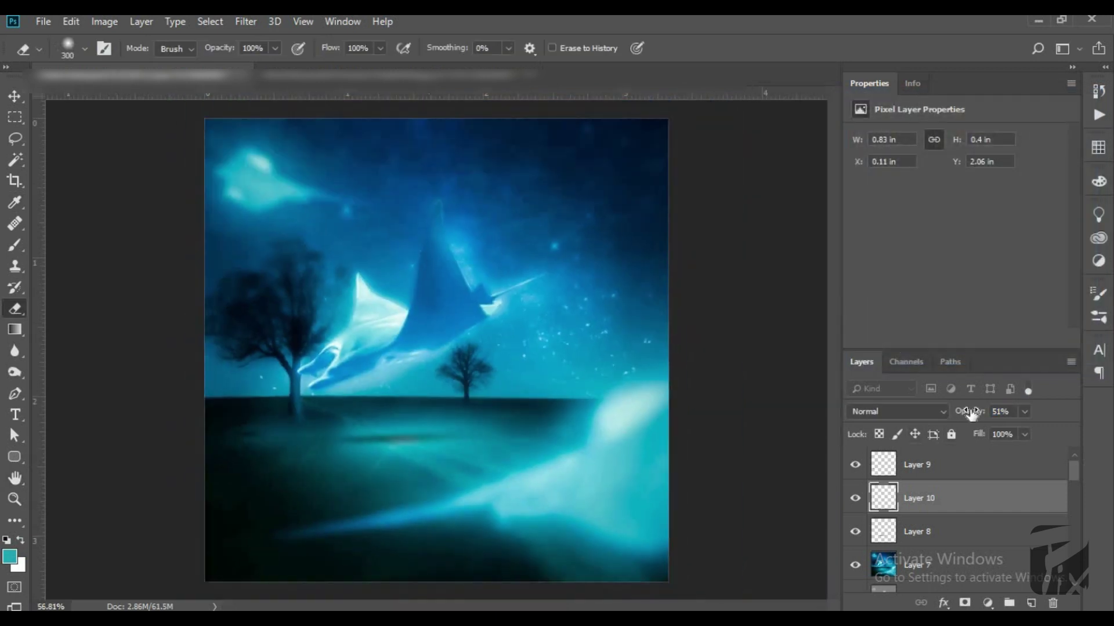
{"action": "left_click", "coordinate": [14, 97]}
{"action": "scroll", "coordinate": [164, 378], "scroll_direction": "down", "scroll_amount": 1}
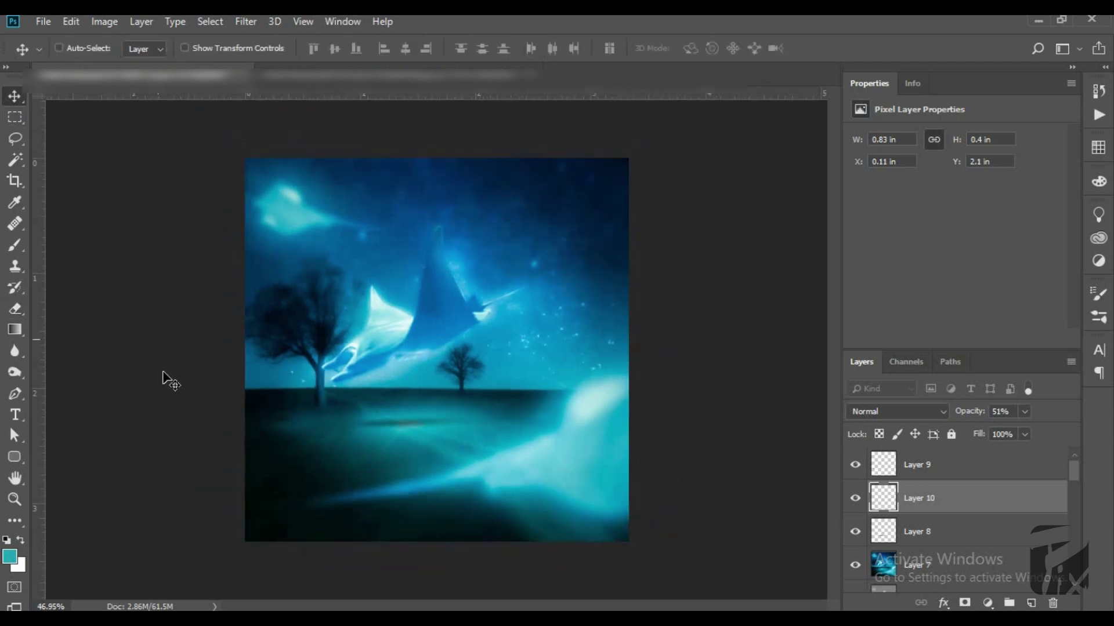
{"action": "scroll", "coordinate": [174, 406], "scroll_direction": "down", "scroll_amount": 1}
{"action": "scroll", "coordinate": [339, 418], "scroll_direction": "down", "scroll_amount": 3}
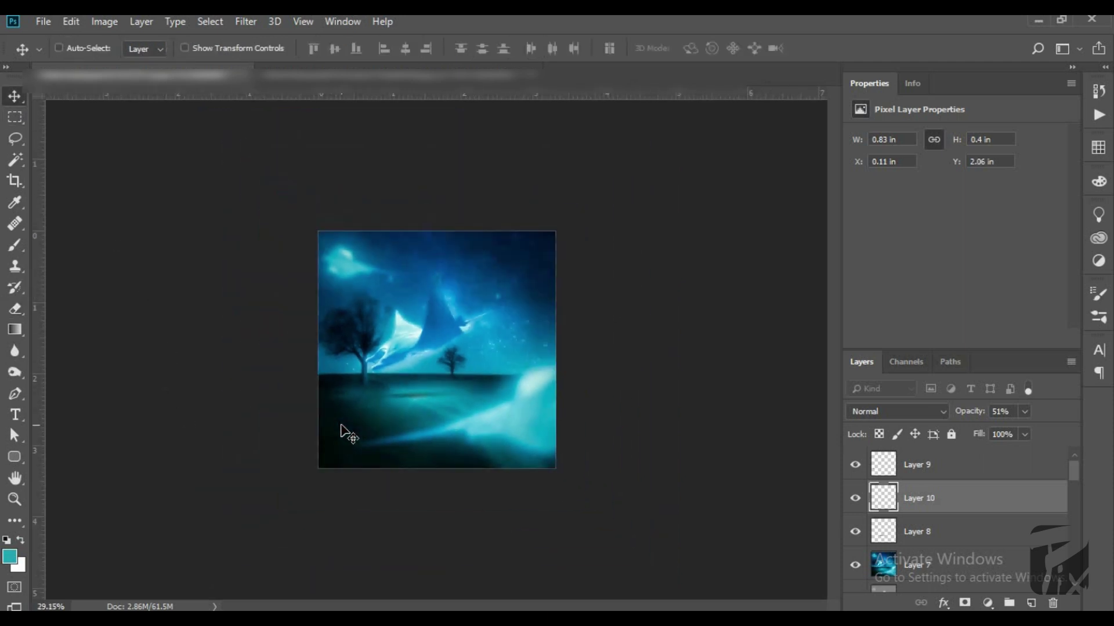
{"action": "scroll", "coordinate": [324, 400], "scroll_direction": "up", "scroll_amount": 5}
{"action": "scroll", "coordinate": [266, 420], "scroll_direction": "up", "scroll_amount": 1}
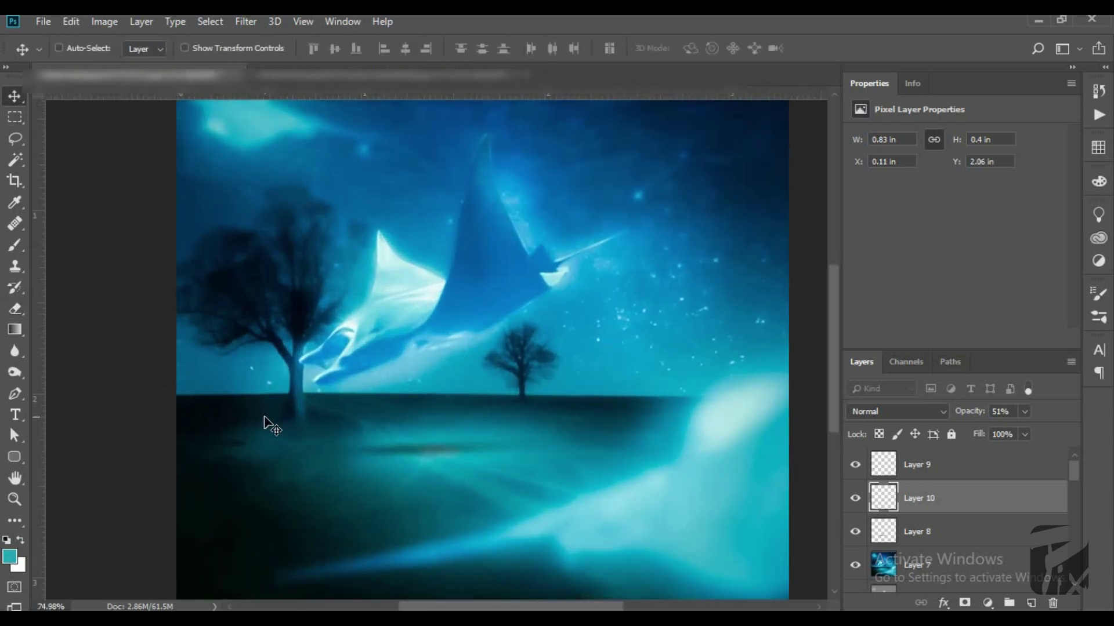
{"action": "scroll", "coordinate": [261, 406], "scroll_direction": "down", "scroll_amount": 1}
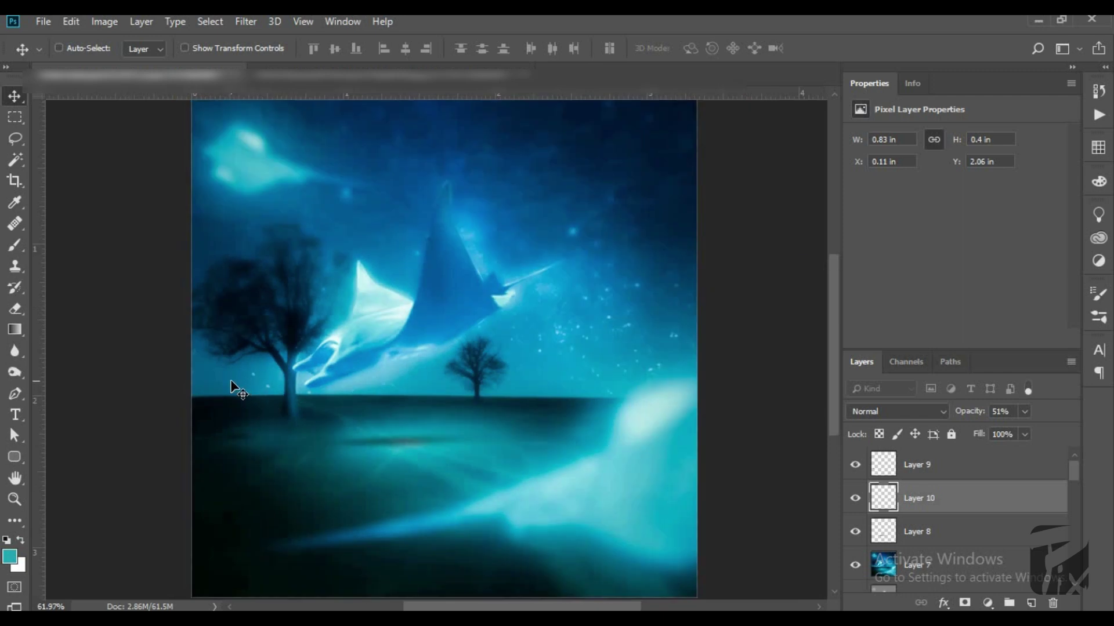
{"action": "scroll", "coordinate": [264, 343], "scroll_direction": "down", "scroll_amount": 1}
{"action": "scroll", "coordinate": [186, 388], "scroll_direction": "down", "scroll_amount": 1}
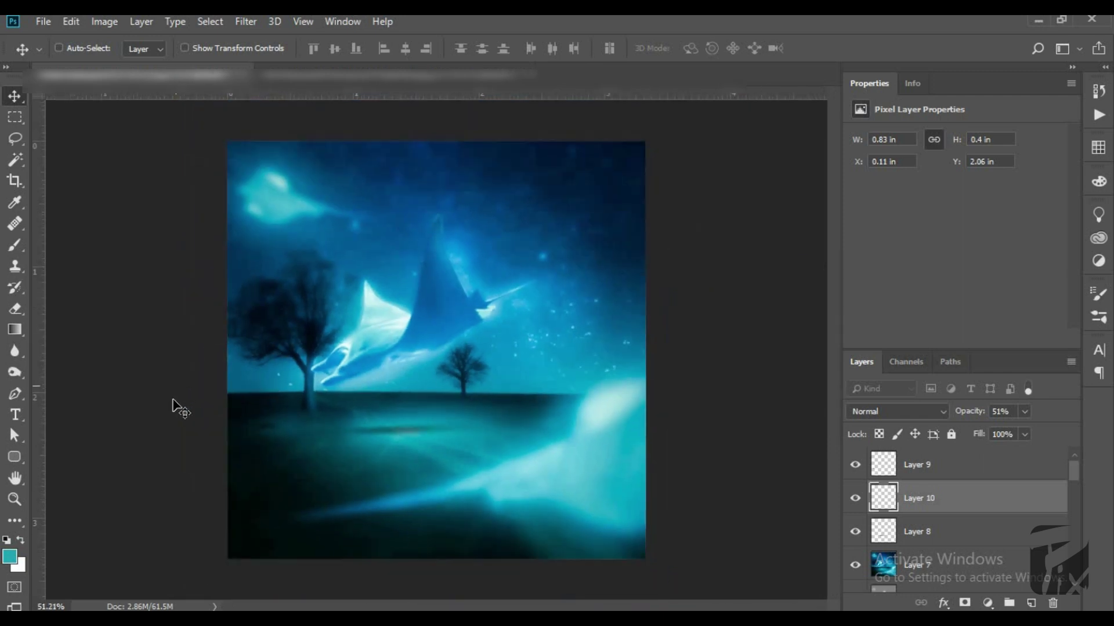
Move the thin horizon glow on Layer 8 down near the horizon and save the document
{"action": "left_click", "coordinate": [916, 472]}
{"action": "left_click_drag", "start_coordinate": [919, 476], "coordinate": [267, 394]}
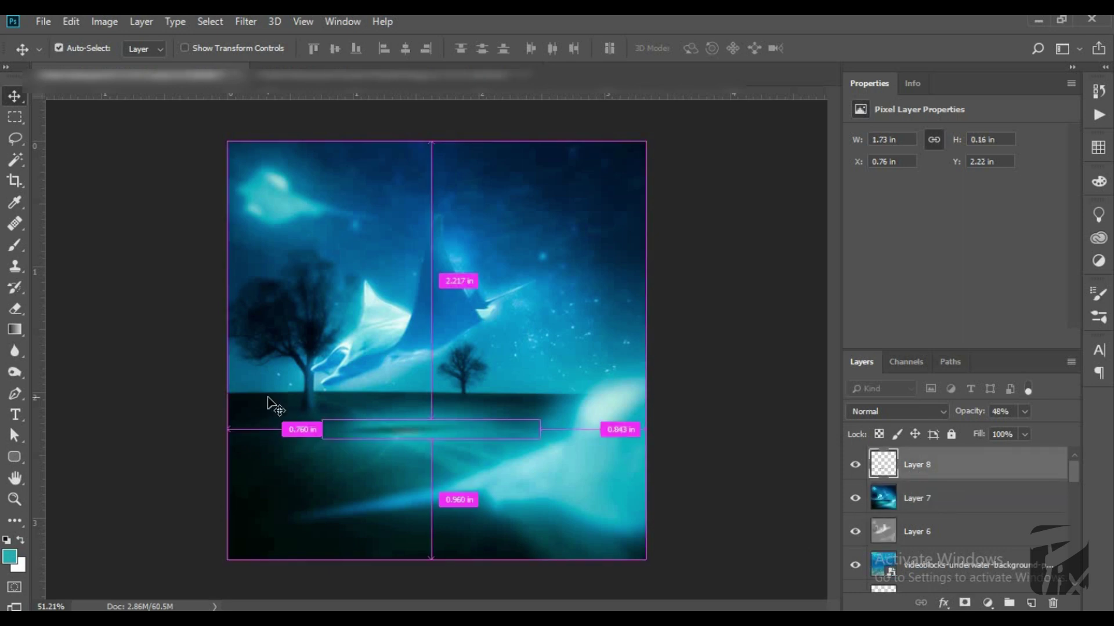
{"action": "key", "text": "ctrl+s"}
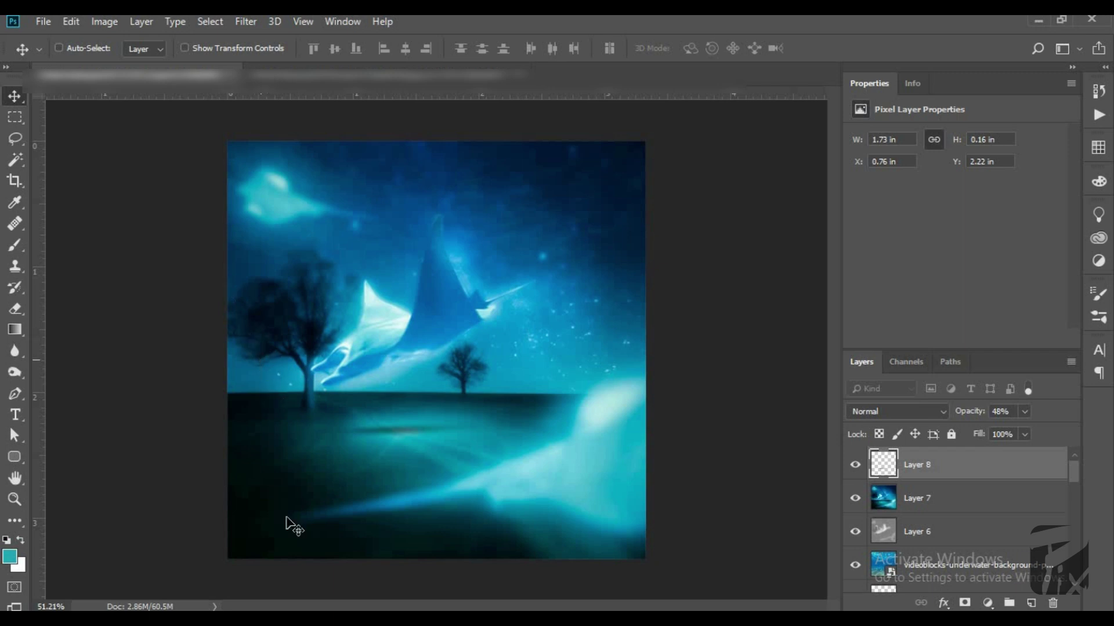
Place ocean-background-12.jpg into the composite, move it to the top, and enlarge it across the width
{"action": "key", "text": "alt+Tab"}
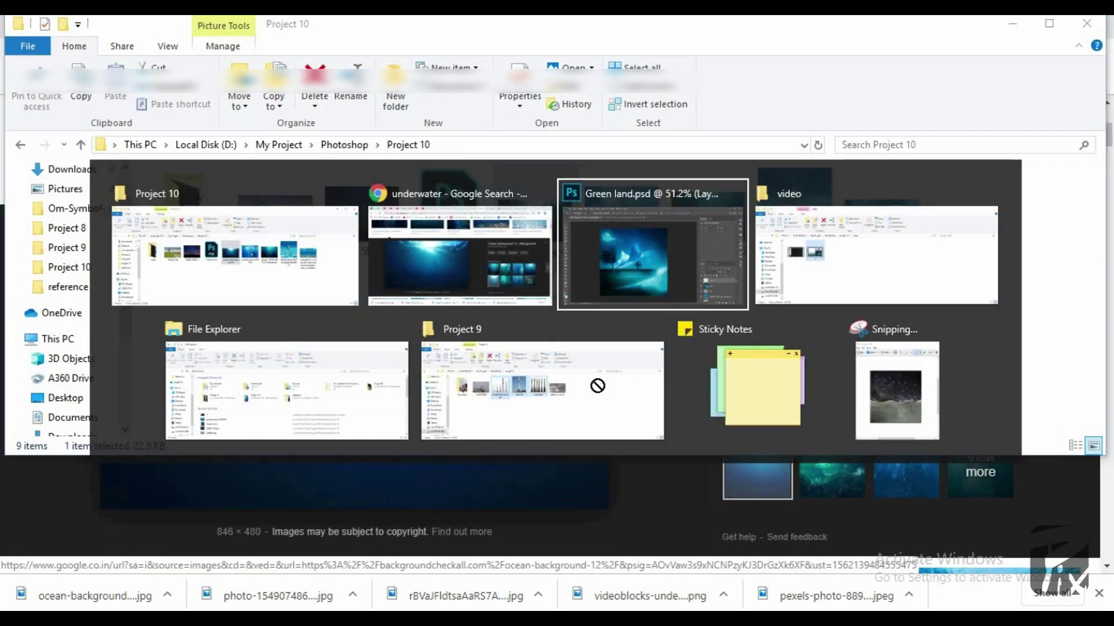
{"action": "key", "text": "alt+Tab"}
{"action": "left_click_drag", "start_coordinate": [598, 386], "coordinate": [378, 297]}
{"action": "left_click_drag", "start_coordinate": [465, 330], "coordinate": [467, 298]}
{"action": "left_click_drag", "start_coordinate": [644, 377], "coordinate": [666, 385]}
{"action": "key", "text": "alt+space"}
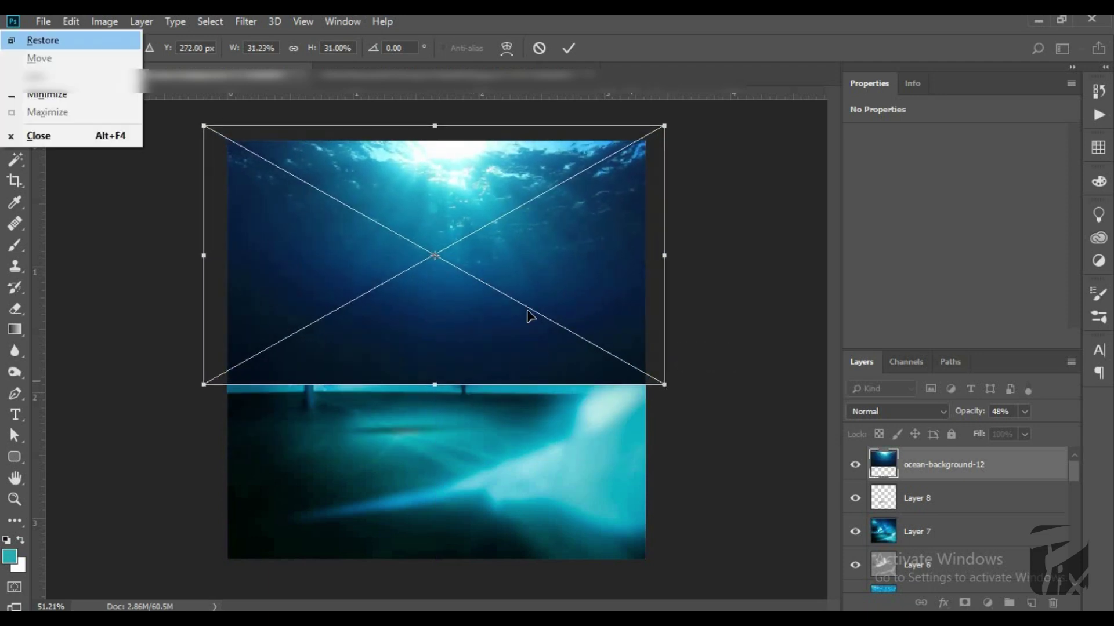
Commit the ocean layer, blend it in Lighter Color mode instead of Soft Light, and add a white layer mask
{"action": "key", "text": "Return"}
{"action": "left_click", "coordinate": [896, 412]}
{"action": "left_click", "coordinate": [893, 210]}
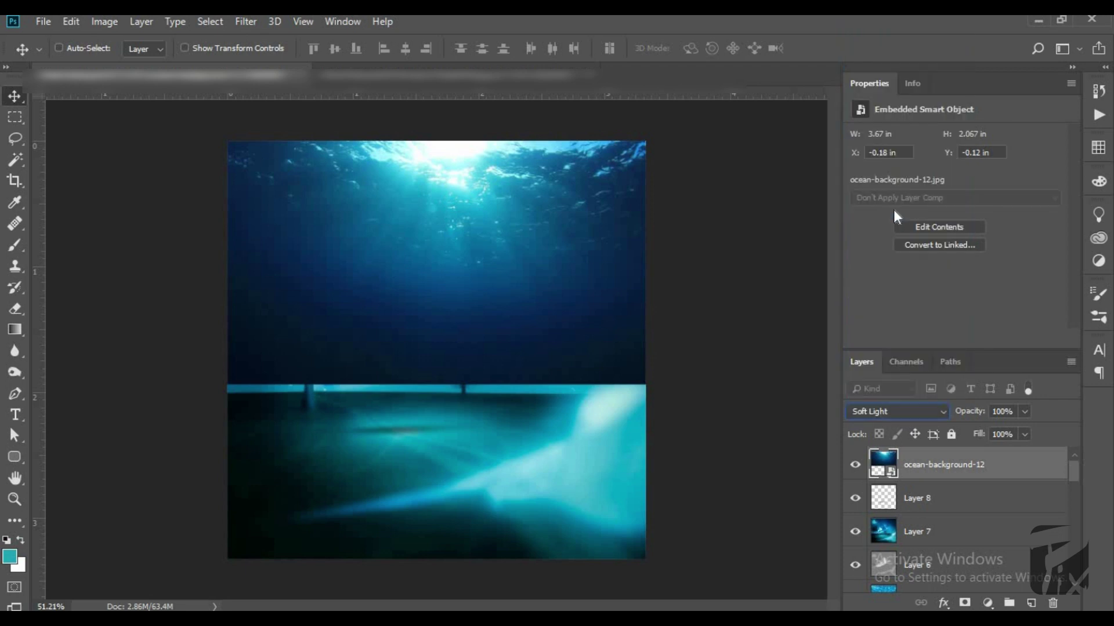
{"action": "key", "text": "shift+minus"}
{"action": "key", "text": "shift+minus"}
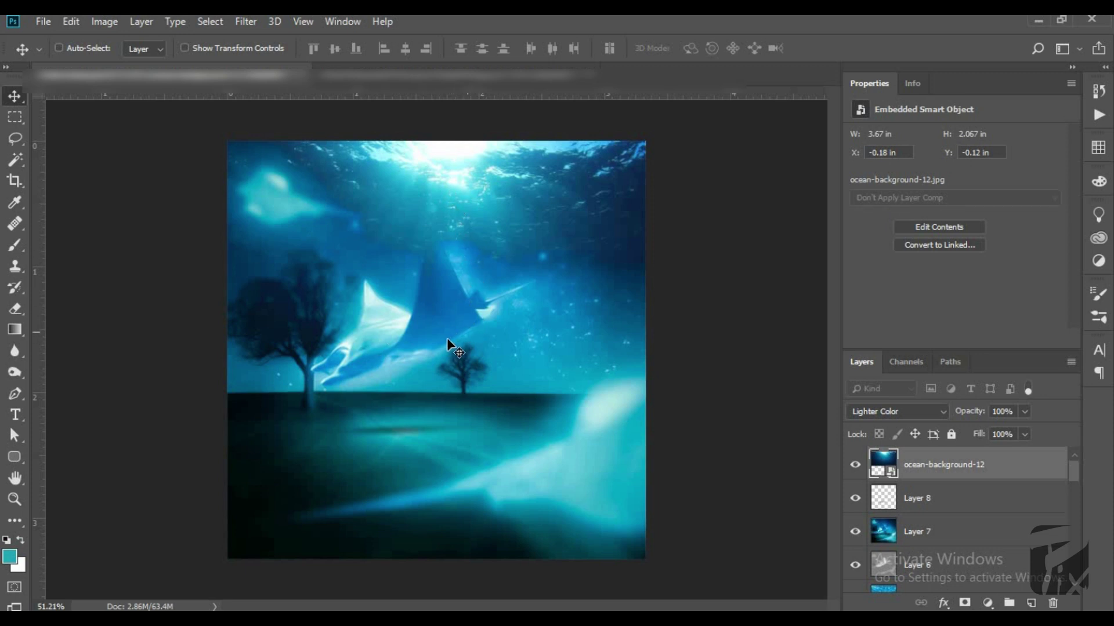
{"action": "left_click", "coordinate": [853, 465]}
{"action": "left_click", "coordinate": [966, 604]}
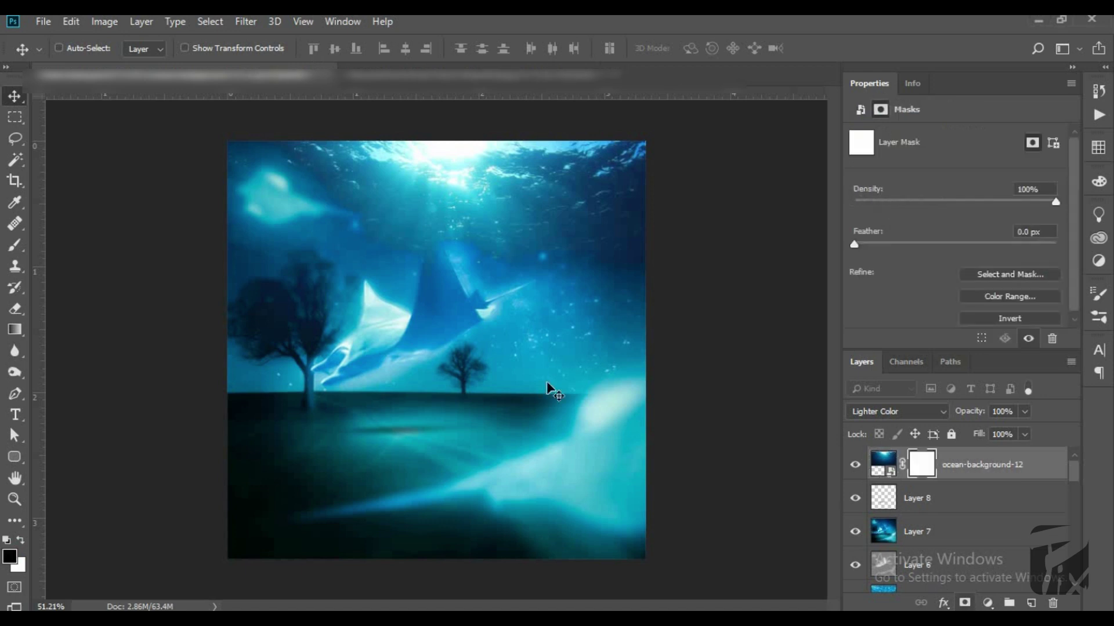
Paint black on the ocean mask with a large Normal-mode, 100%-opacity brush to hide everything below the top light
{"action": "key", "text": "b"}
{"action": "key", "text": "bracketright"}
{"action": "key", "text": "bracketright"}
{"action": "key", "text": "bracketright"}
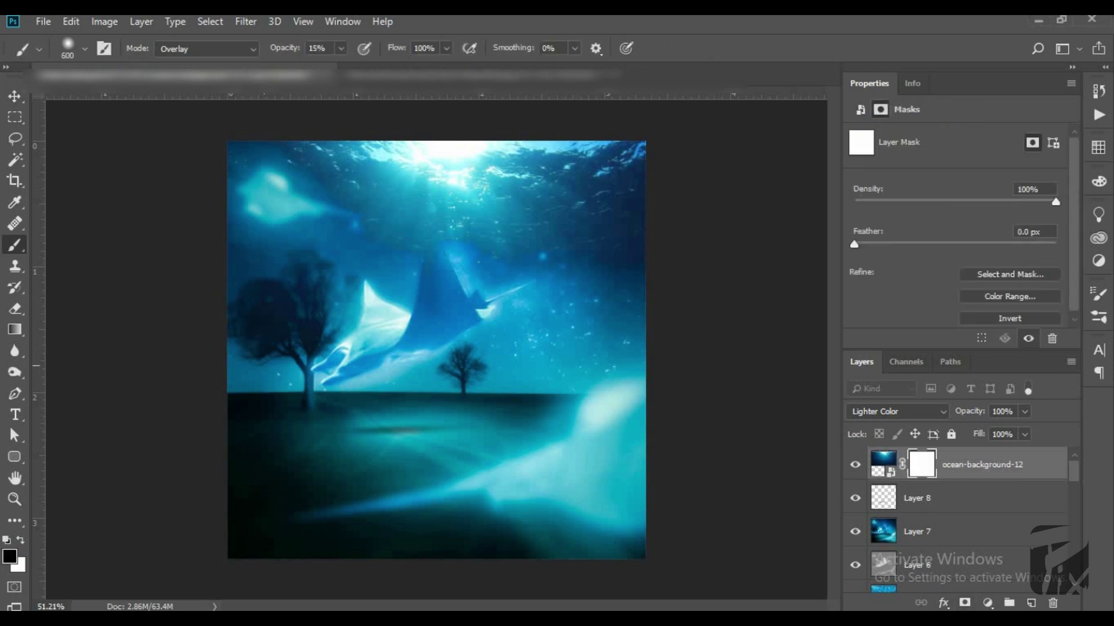
{"action": "left_click_drag", "start_coordinate": [282, 55], "coordinate": [348, 58]}
{"action": "left_click", "coordinate": [206, 49]}
{"action": "left_click", "coordinate": [186, 49]}
{"action": "left_click_drag", "start_coordinate": [244, 325], "coordinate": [249, 371]}
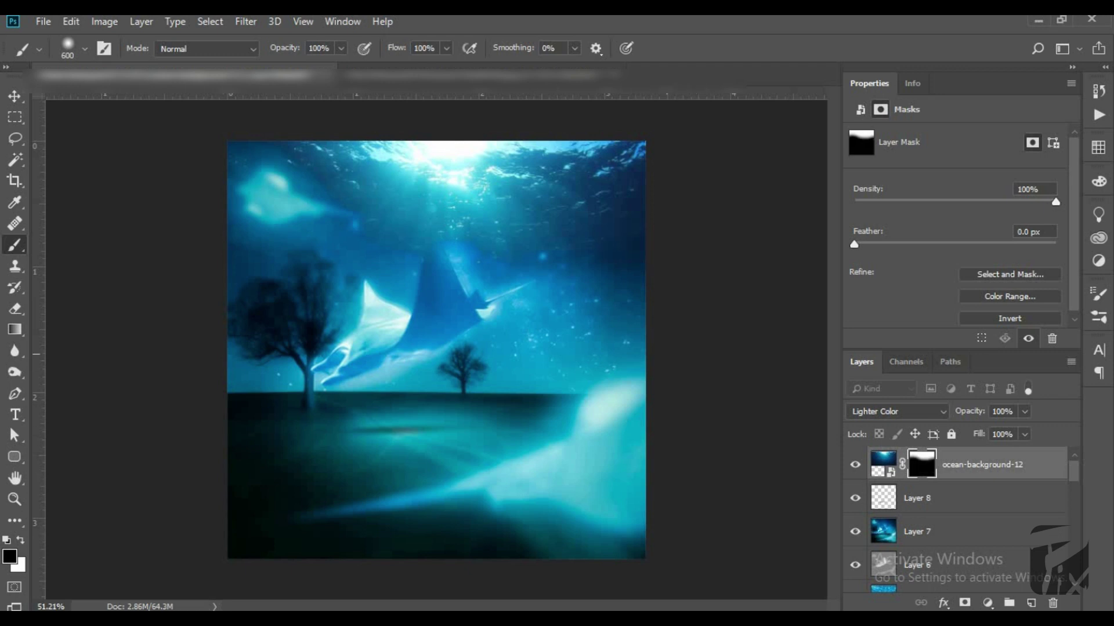
{"action": "scroll", "coordinate": [442, 347], "scroll_direction": "up", "scroll_amount": 1}
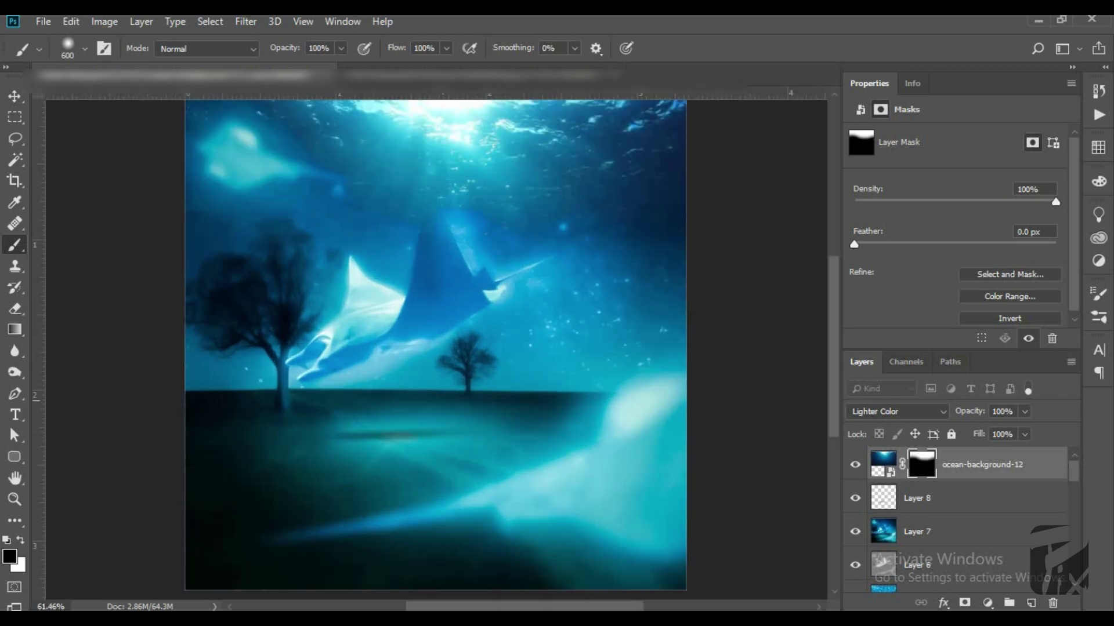
{"action": "scroll", "coordinate": [443, 346], "scroll_direction": "down", "scroll_amount": 1}
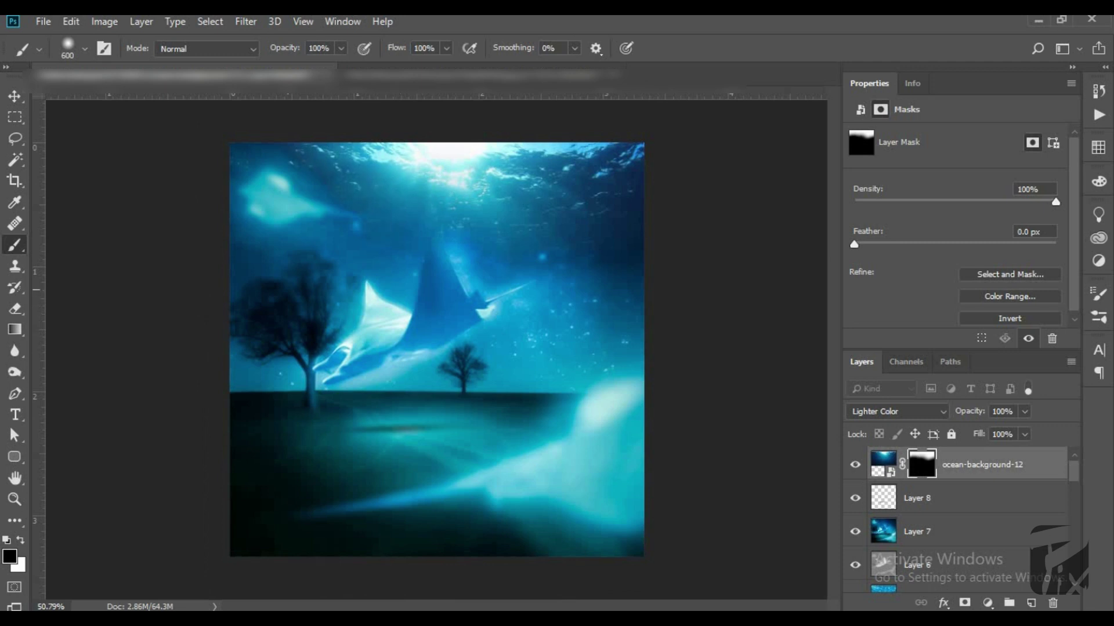
{"action": "key", "text": "ctrl+2"}
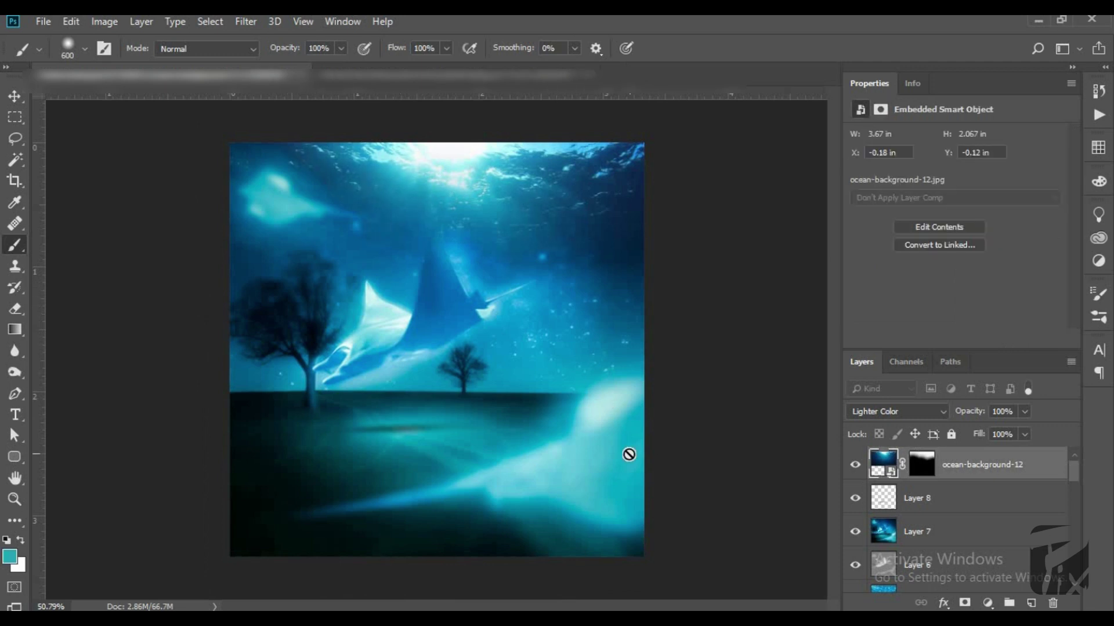
Add a new Layer 9 on top and fill it with black after resetting default colours
{"action": "left_click", "coordinate": [1032, 604]}
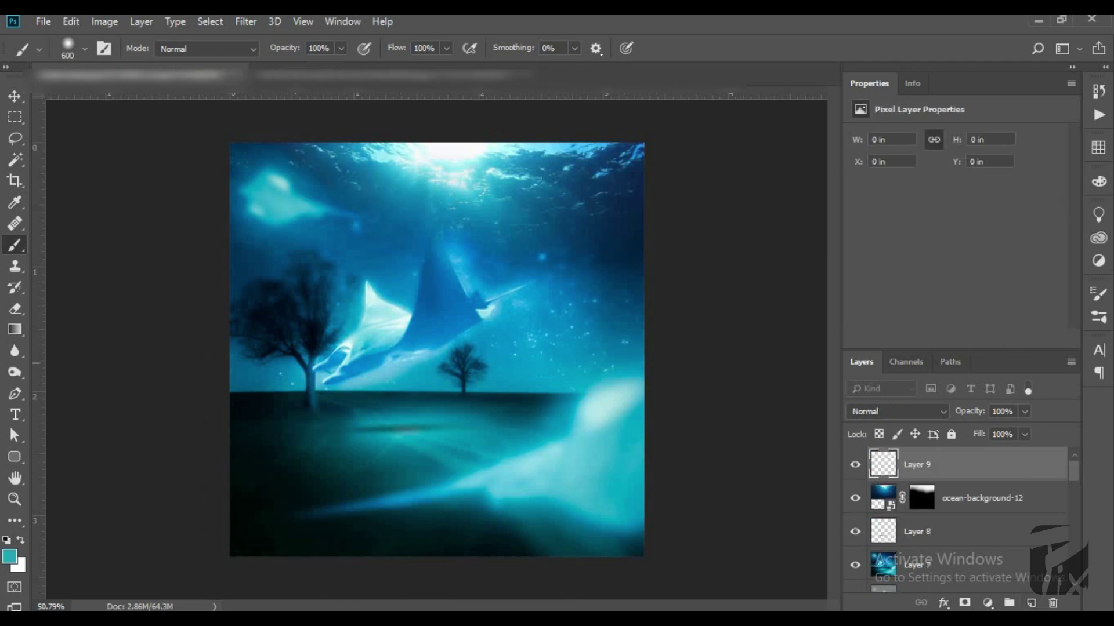
{"action": "scroll", "coordinate": [445, 358], "scroll_direction": "up", "scroll_amount": 1}
{"action": "key", "text": "v"}
{"action": "key", "text": "d"}
{"action": "key", "text": "alt+BackSpace"}
Erase a large soft hole through the black layer's centre and top to form a vignette
{"action": "key", "text": "e"}
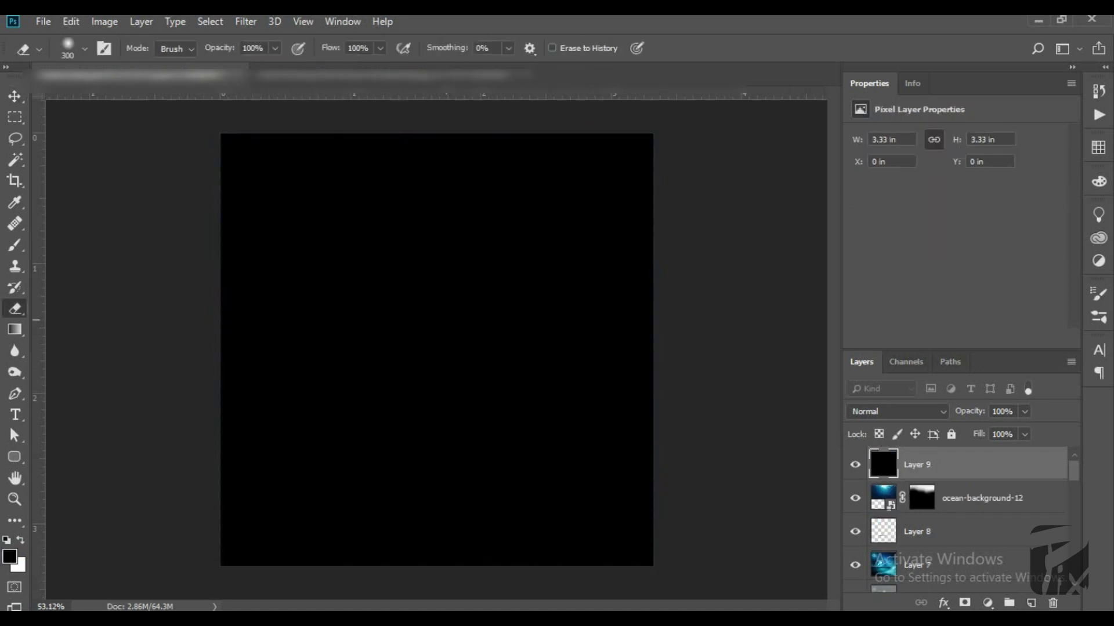
{"action": "left_click", "coordinate": [437, 336]}
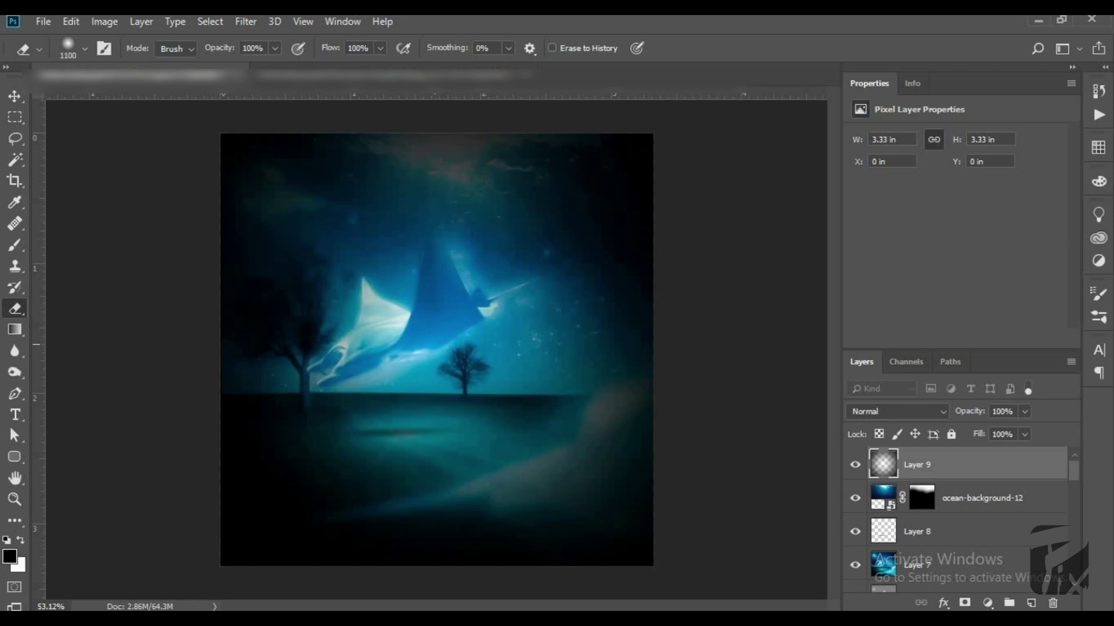
{"action": "key", "text": "bracketright"}
{"action": "left_click", "coordinate": [437, 336]}
{"action": "key", "text": "bracketleft"}
{"action": "key", "text": "bracketleft"}
{"action": "key", "text": "bracketleft"}
{"action": "left_click_drag", "start_coordinate": [440, 161], "coordinate": [607, 414]}
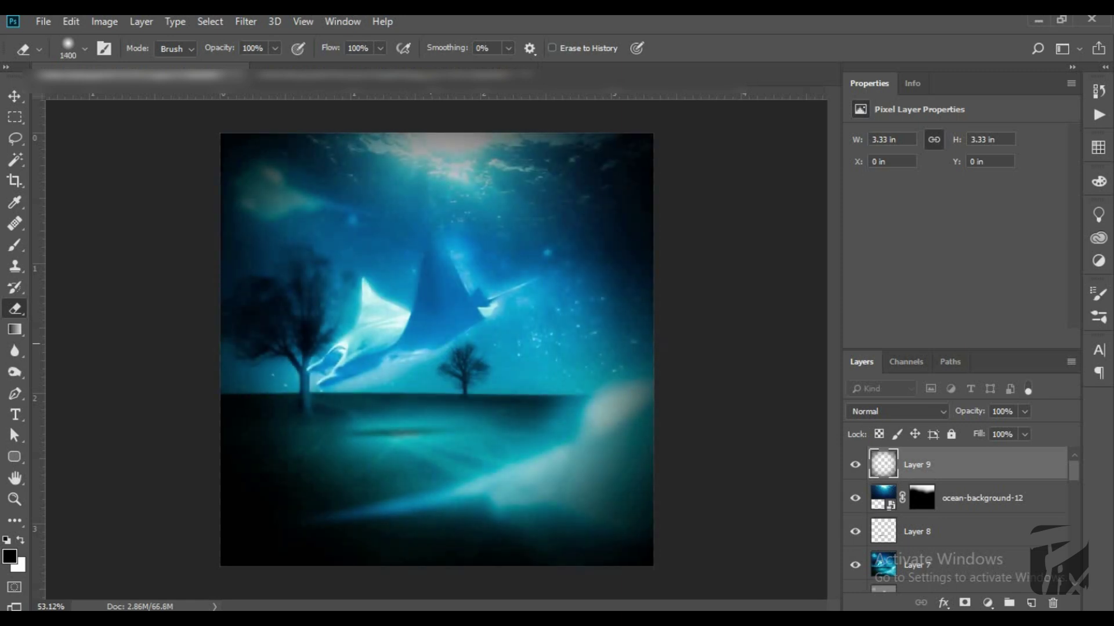
{"action": "left_click", "coordinate": [441, 174]}
{"action": "key", "text": "bracketleft"}
{"action": "key", "text": "bracketleft"}
{"action": "key", "text": "bracketleft"}
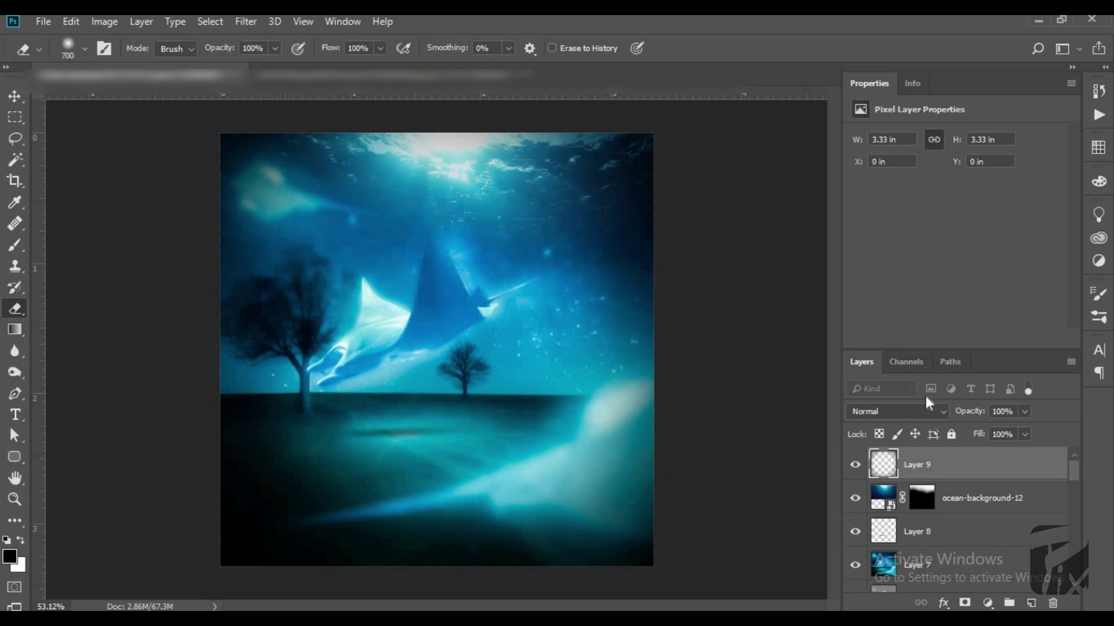
Lower the vignette layer's opacity to 75% and compare it on and off, undoing a lower-right erase
{"action": "left_click_drag", "start_coordinate": [966, 415], "coordinate": [952, 419]}
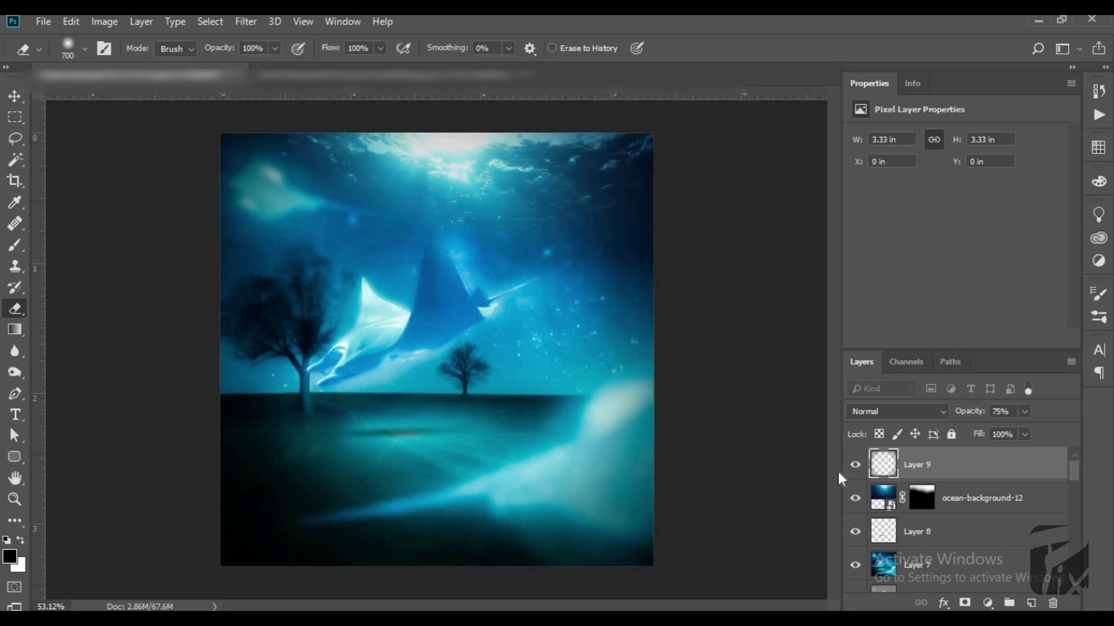
{"action": "left_click", "coordinate": [854, 467]}
{"action": "left_click", "coordinate": [667, 476]}
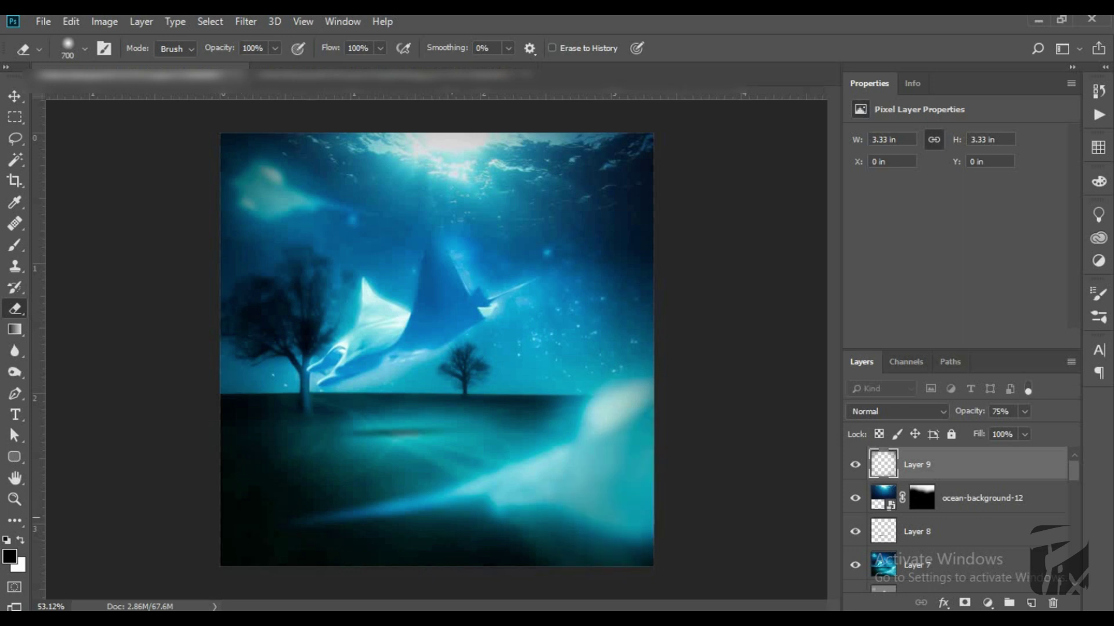
{"action": "key", "text": "ctrl+z"}
{"action": "scroll", "coordinate": [434, 348], "scroll_direction": "down", "scroll_amount": 2}
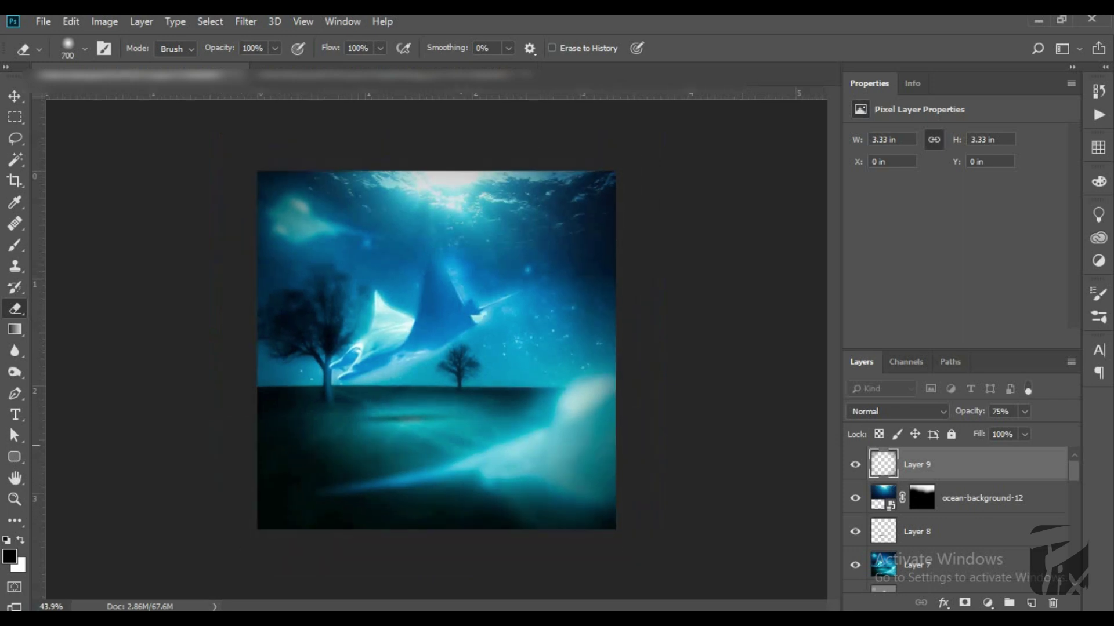
{"action": "left_click", "coordinate": [15, 94]}
{"action": "scroll", "coordinate": [145, 340], "scroll_direction": "up", "scroll_amount": 5}
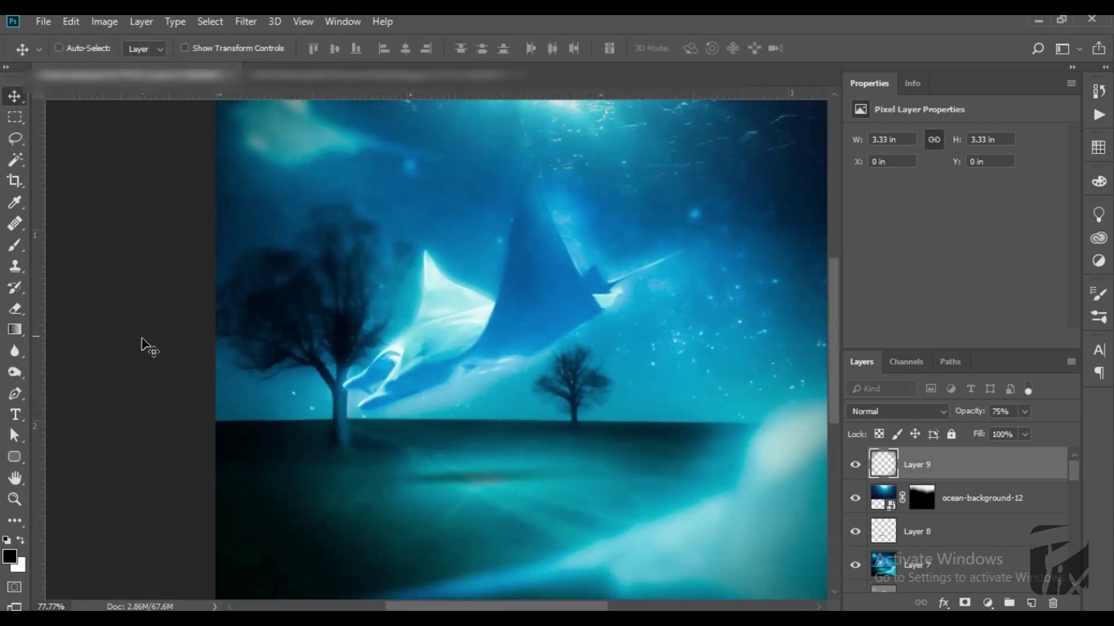
{"action": "scroll", "coordinate": [142, 348], "scroll_direction": "down", "scroll_amount": 2}
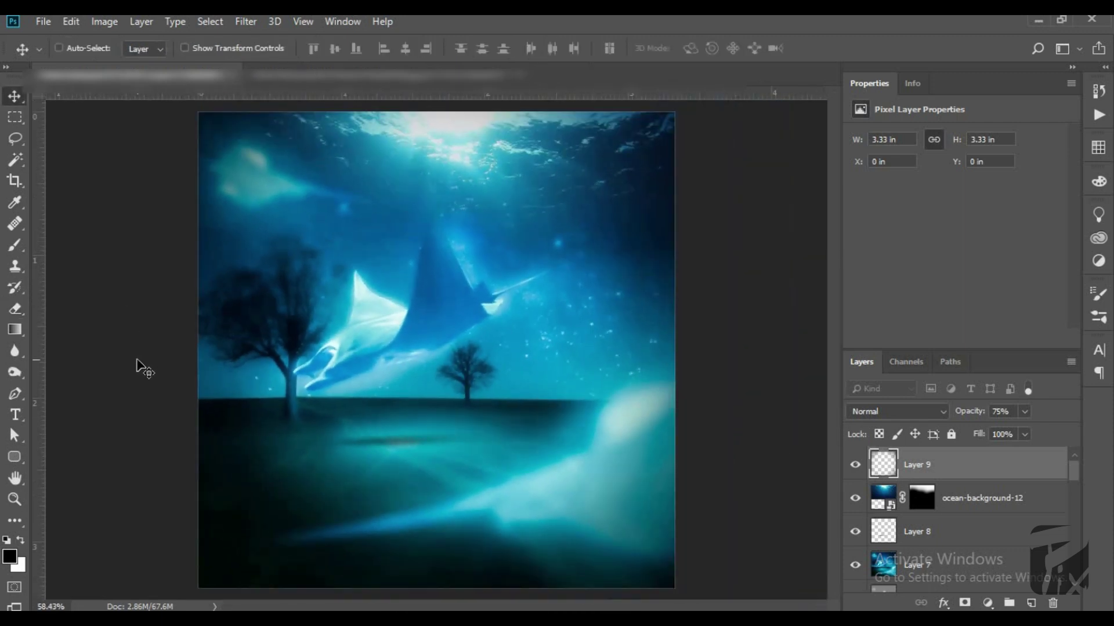